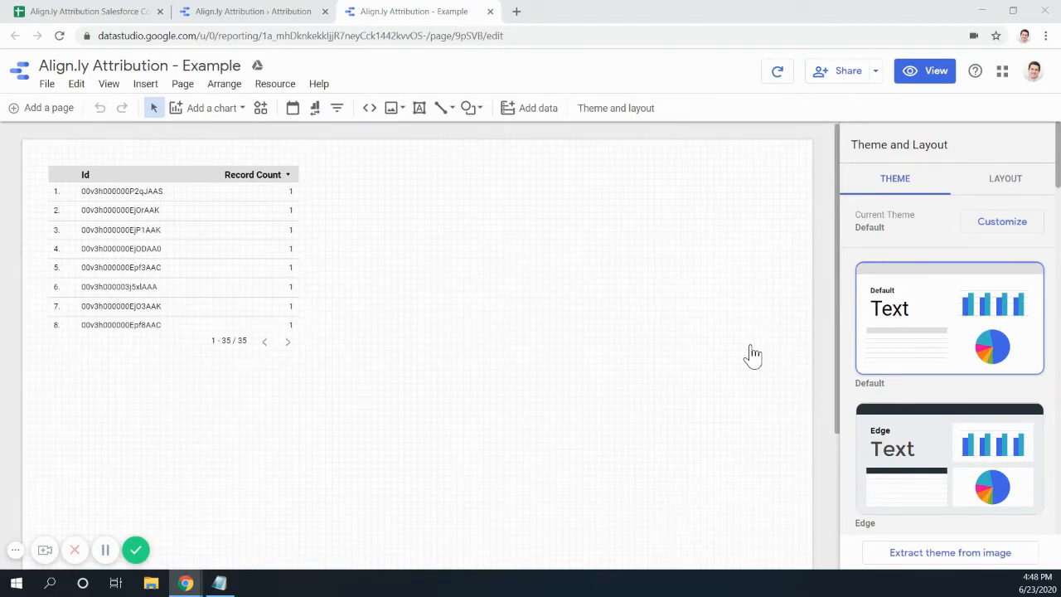
- Bring up the finished Align.ly Attribution report in view mode
{"action": "left_click", "coordinate": [253, 15]}
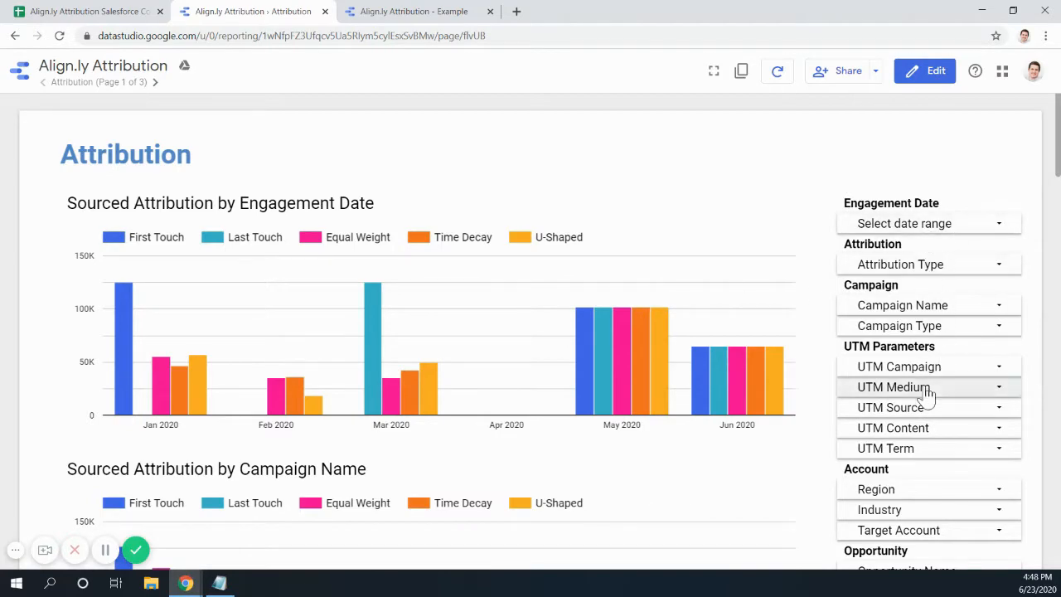
{"action": "scroll", "coordinate": [925, 393], "scroll_direction": "down", "scroll_amount": 2}
{"action": "scroll", "coordinate": [925, 392], "scroll_direction": "up", "scroll_amount": 1}
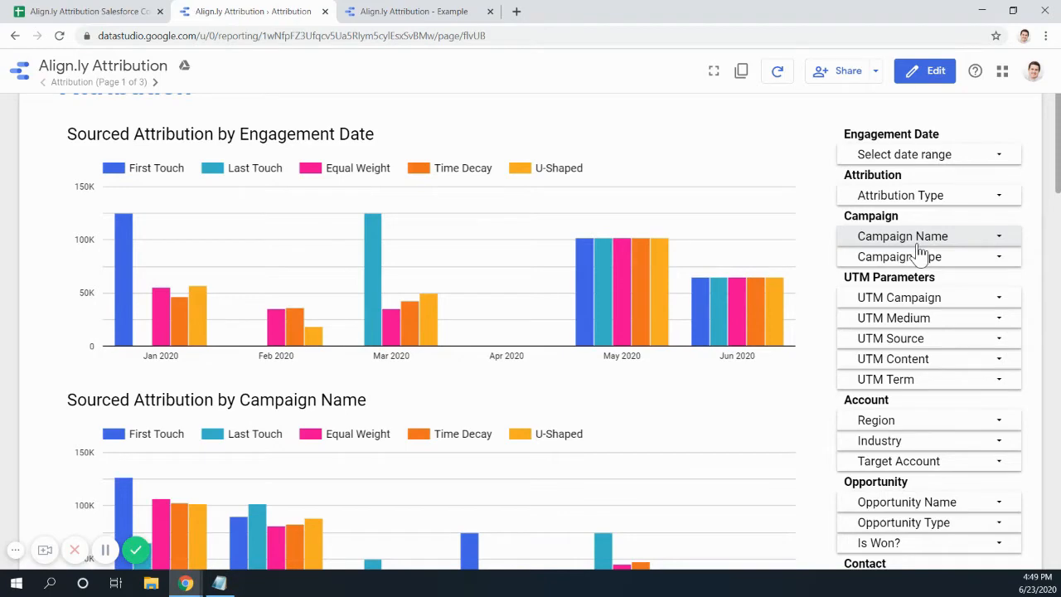
{"action": "scroll", "coordinate": [918, 250], "scroll_direction": "down", "scroll_amount": 1}
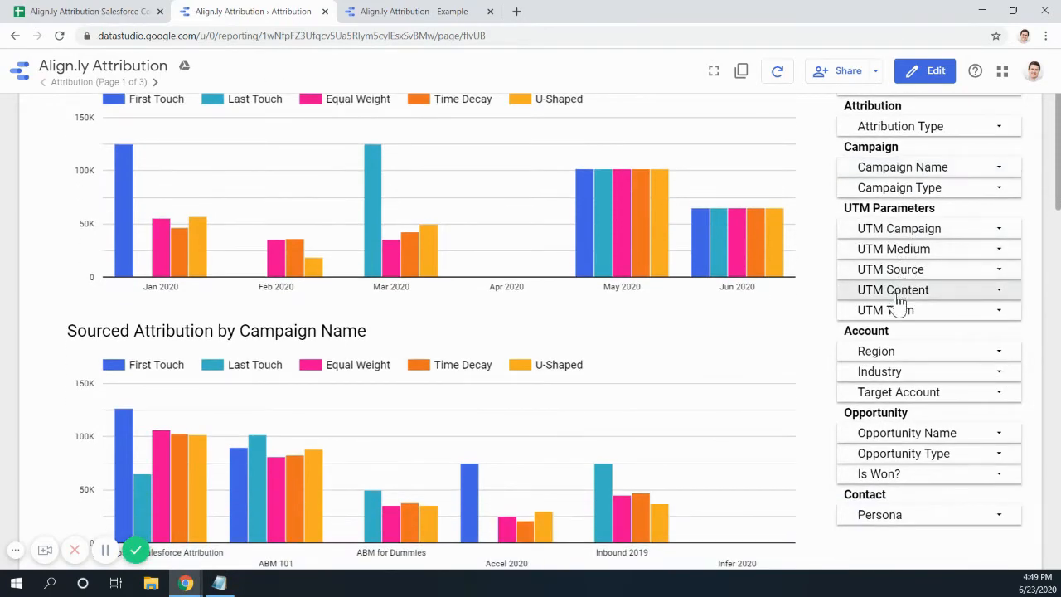
{"action": "scroll", "coordinate": [897, 328], "scroll_direction": "down", "scroll_amount": 1}
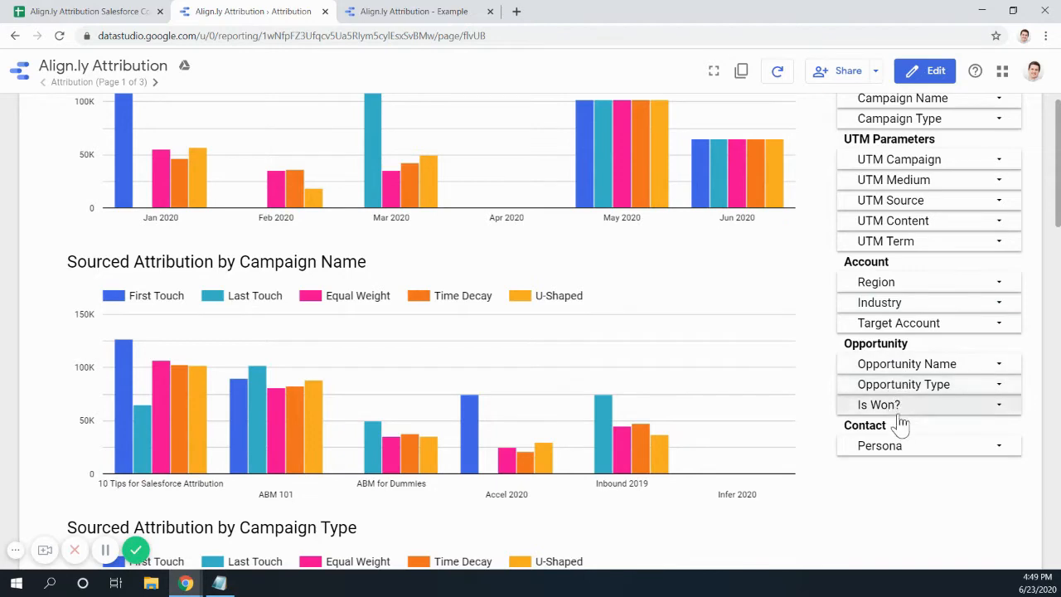
{"action": "scroll", "coordinate": [895, 464], "scroll_direction": "up", "scroll_amount": 2}
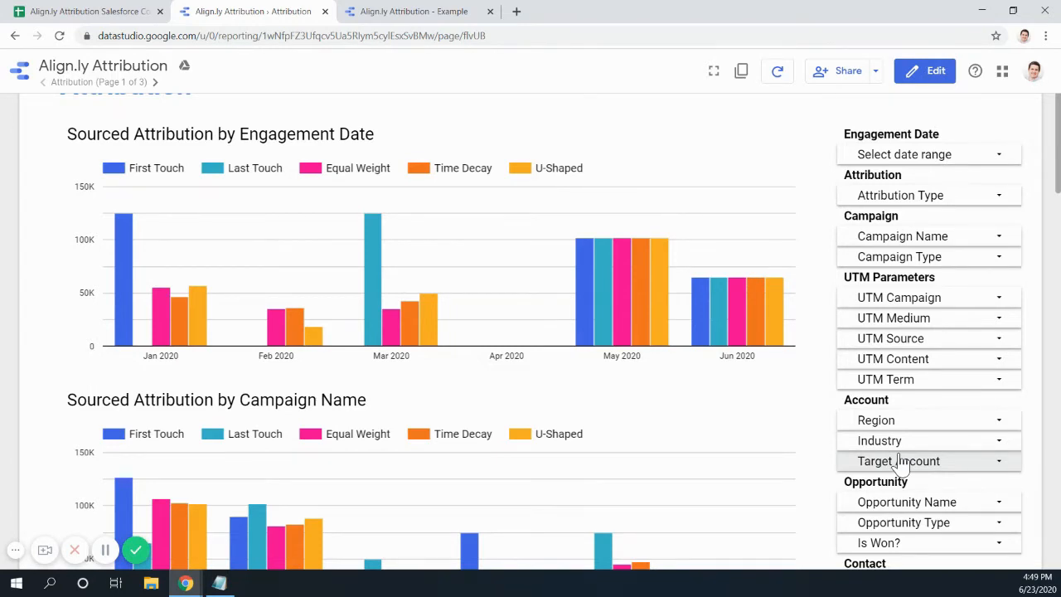
{"action": "scroll", "coordinate": [899, 464], "scroll_direction": "up", "scroll_amount": 1}
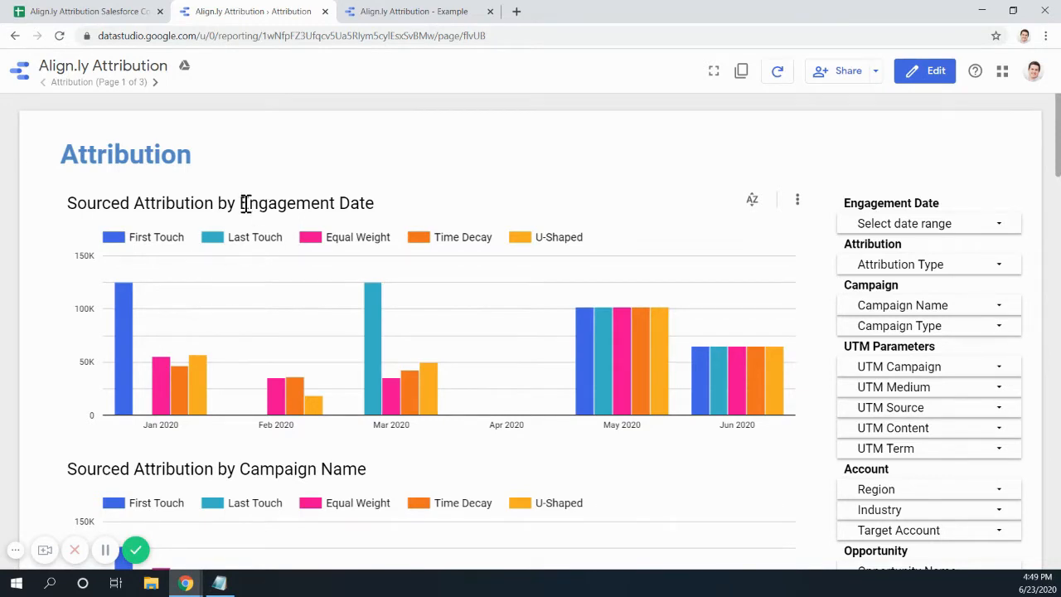
{"action": "left_click_drag", "start_coordinate": [241, 203], "coordinate": [361, 205]}
{"action": "mouse_move", "coordinate": [121, 370]}
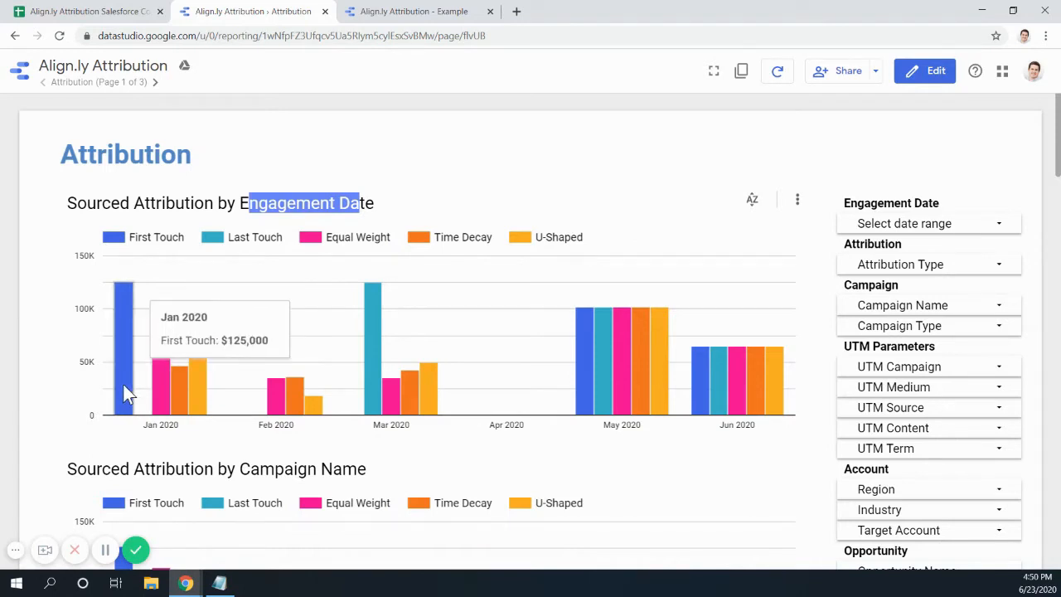
{"action": "mouse_move", "coordinate": [161, 402]}
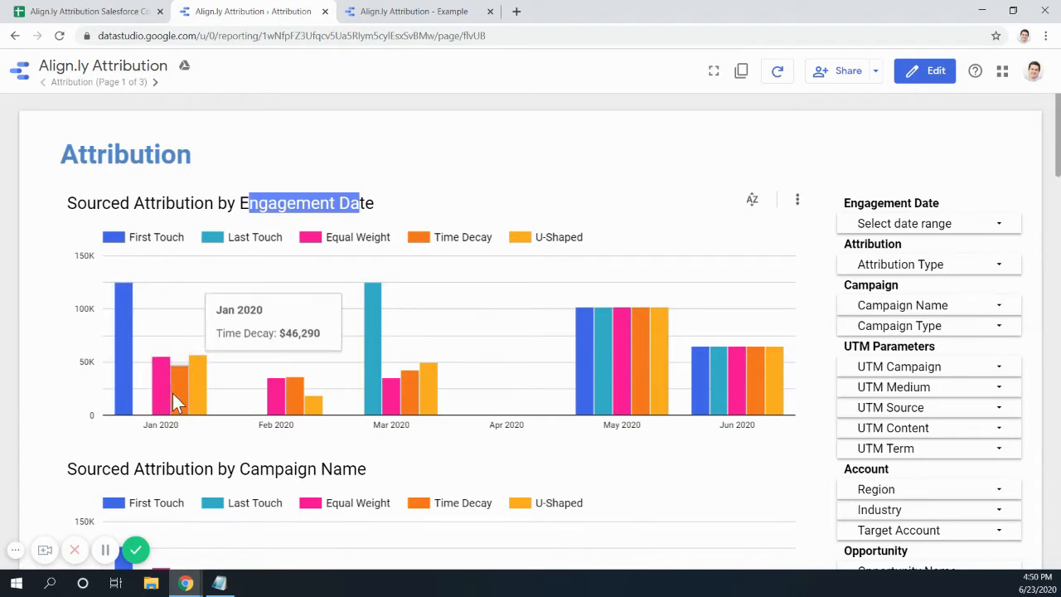
{"action": "mouse_move", "coordinate": [205, 396]}
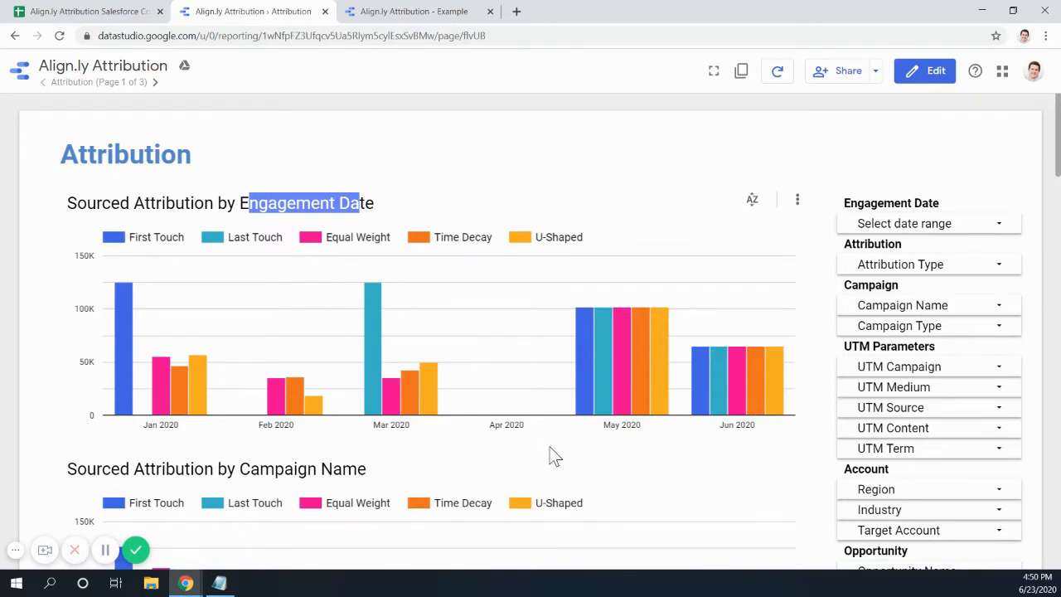
{"action": "scroll", "coordinate": [552, 450], "scroll_direction": "down", "scroll_amount": 1}
{"action": "scroll", "coordinate": [551, 448], "scroll_direction": "down", "scroll_amount": 2}
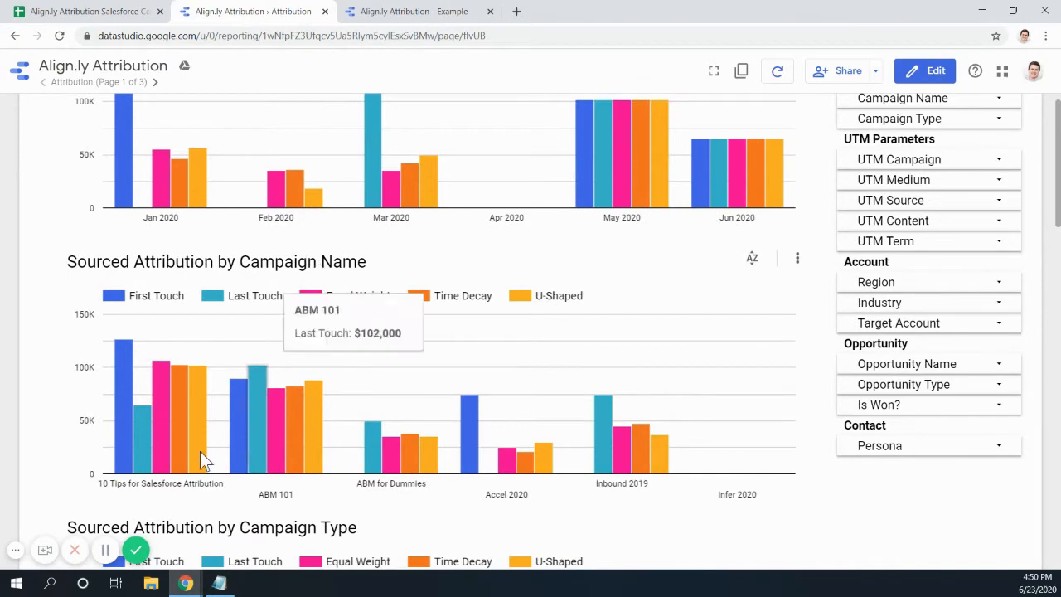
{"action": "scroll", "coordinate": [200, 450], "scroll_direction": "down", "scroll_amount": 1}
{"action": "scroll", "coordinate": [562, 443], "scroll_direction": "down", "scroll_amount": 4}
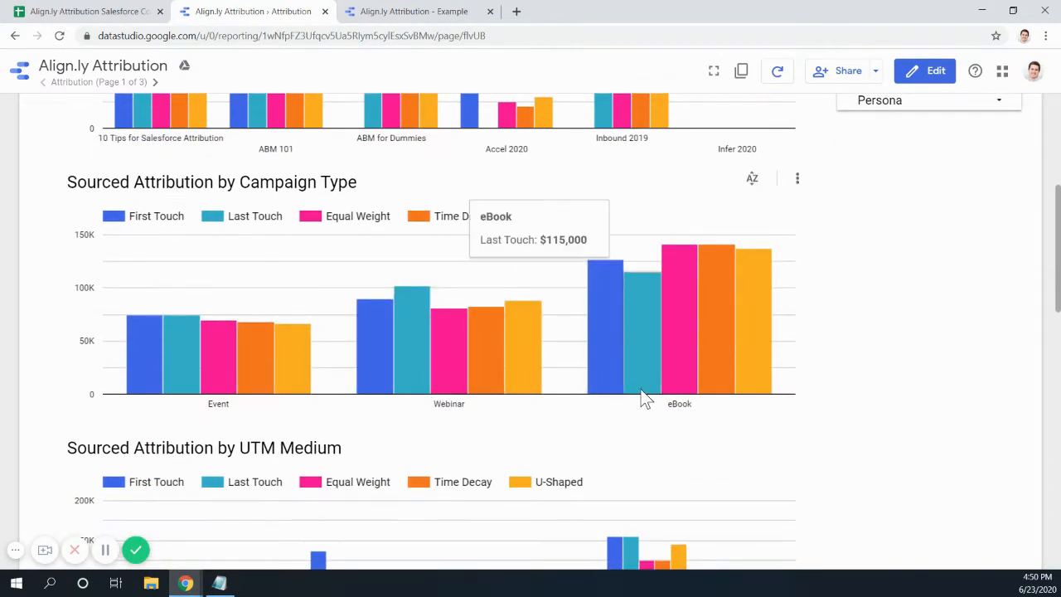
{"action": "scroll", "coordinate": [638, 398], "scroll_direction": "down", "scroll_amount": 4}
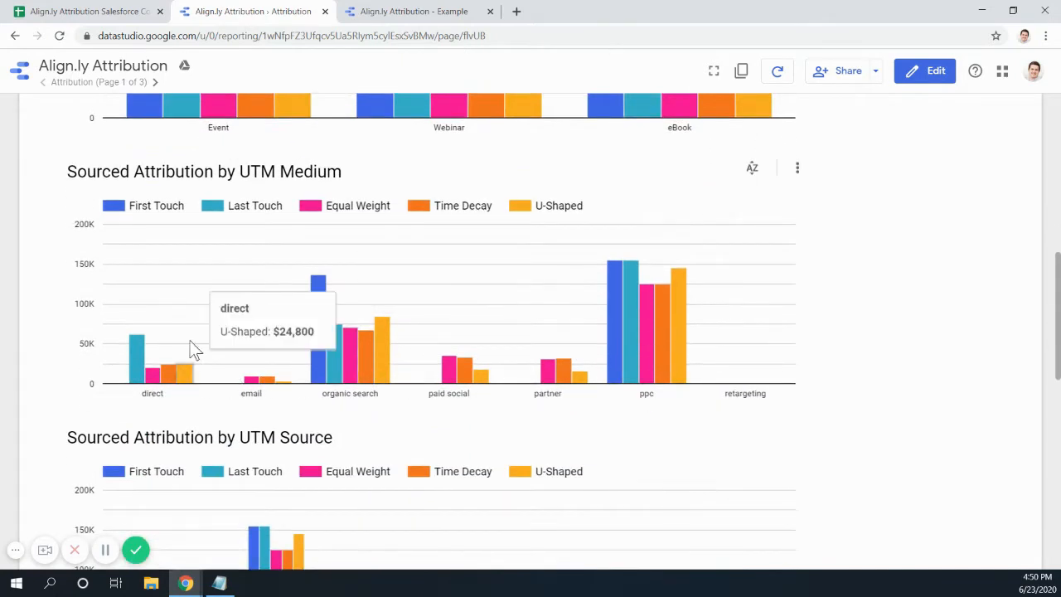
{"action": "scroll", "coordinate": [662, 393], "scroll_direction": "down", "scroll_amount": 4}
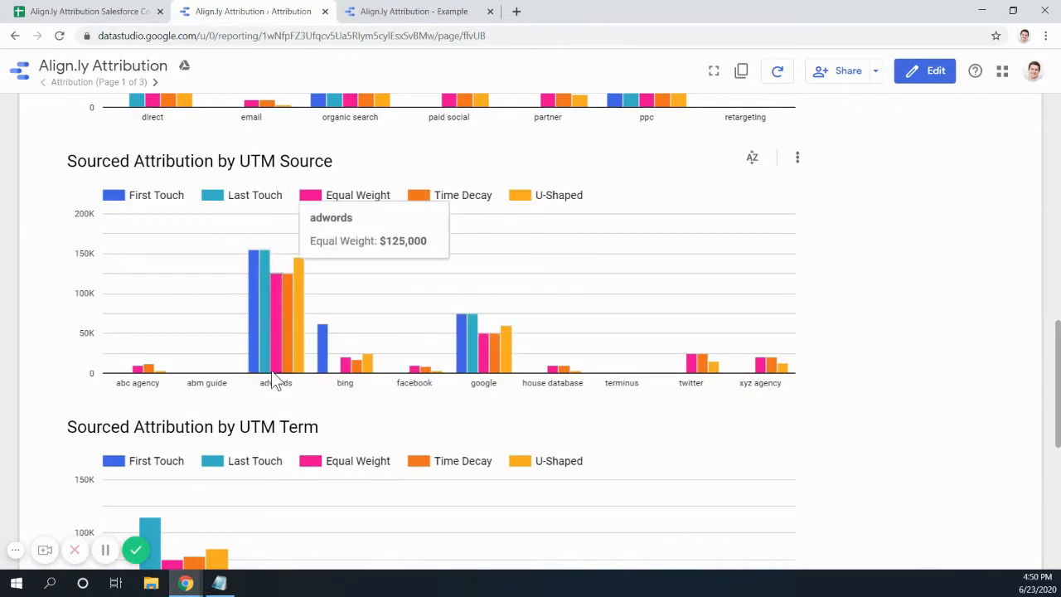
{"action": "scroll", "coordinate": [408, 468], "scroll_direction": "down", "scroll_amount": 3}
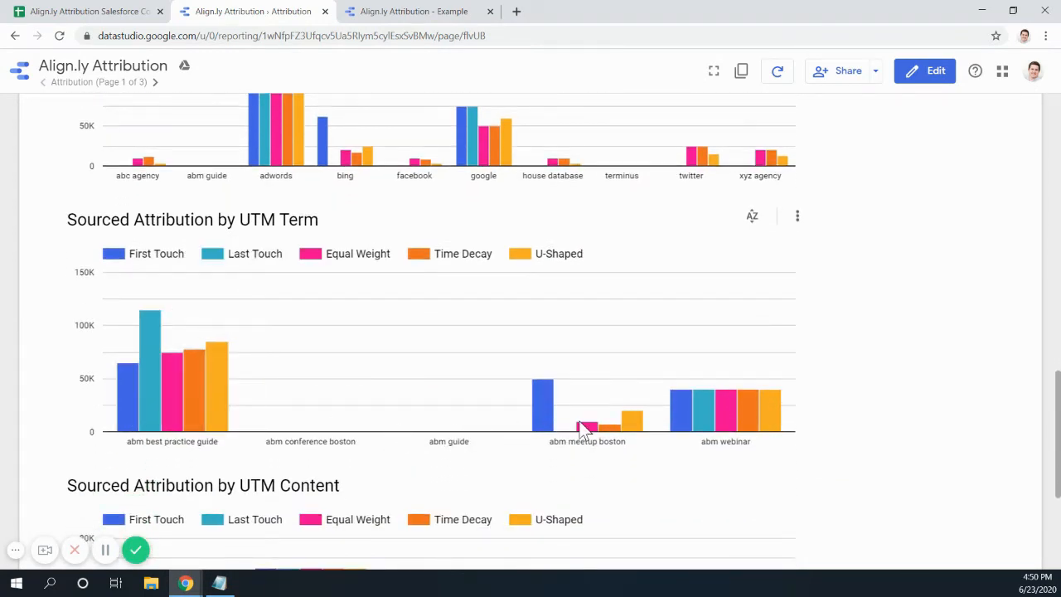
{"action": "scroll", "coordinate": [377, 419], "scroll_direction": "down", "scroll_amount": 3}
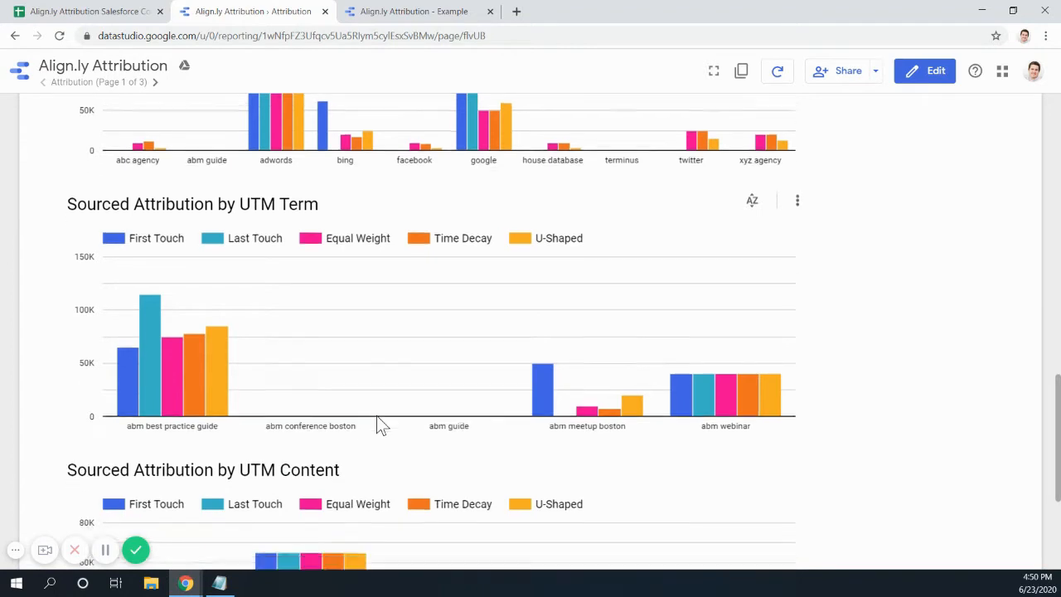
{"action": "scroll", "coordinate": [377, 418], "scroll_direction": "down", "scroll_amount": 1}
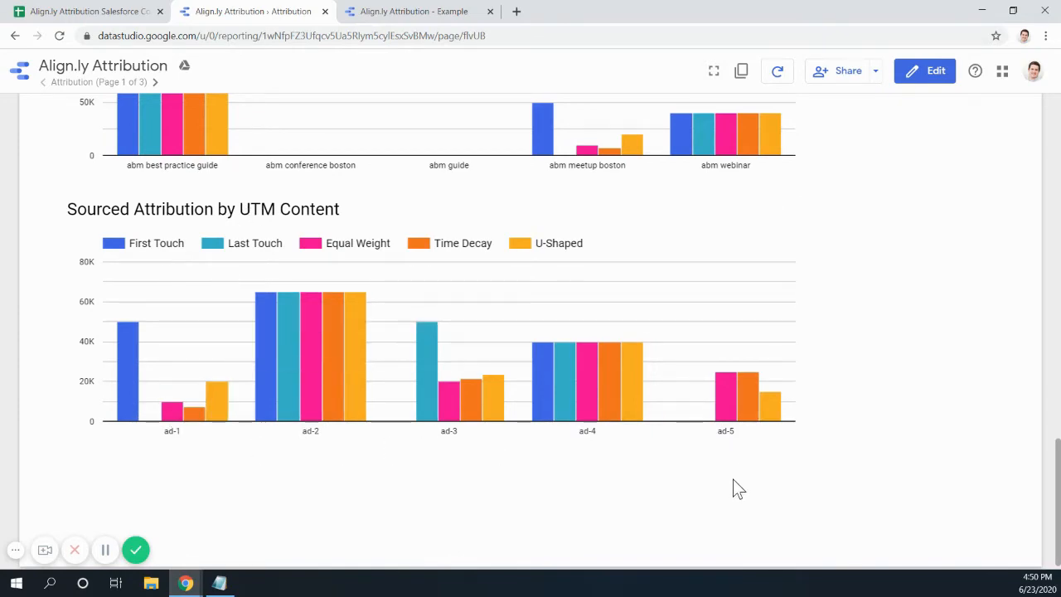
{"action": "scroll", "coordinate": [733, 479], "scroll_direction": "up", "scroll_amount": 20}
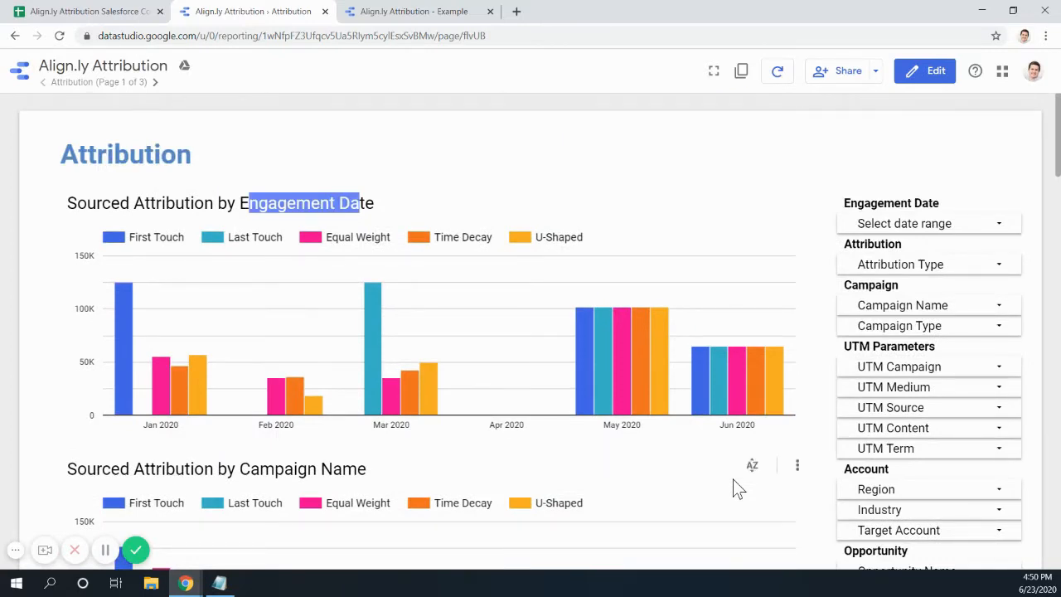
- Delete the Id and Record Count table from the Example report's canvas
{"action": "left_click", "coordinate": [479, 204]}
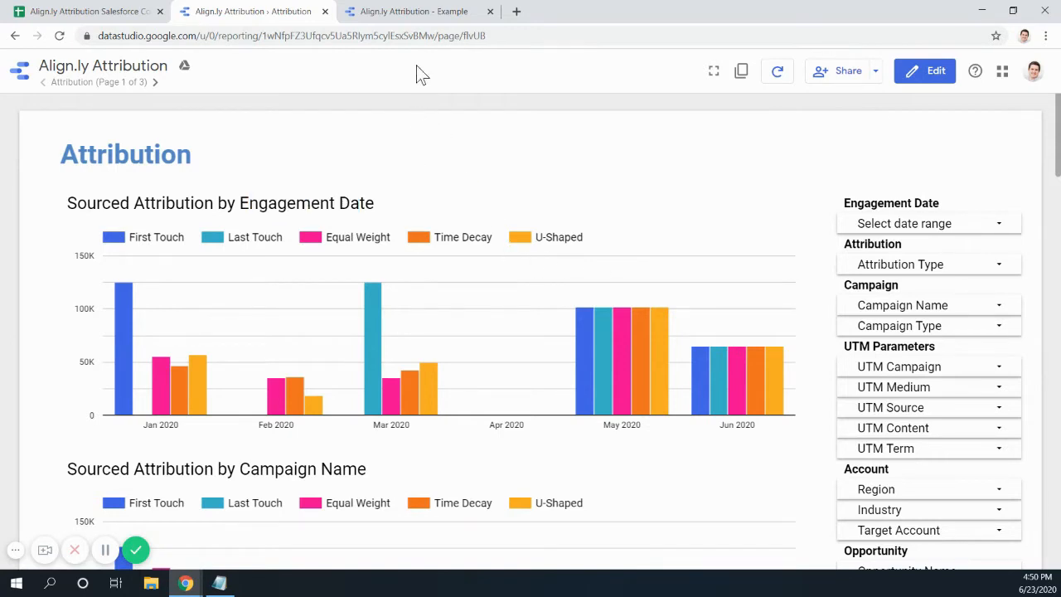
{"action": "left_click", "coordinate": [411, 19]}
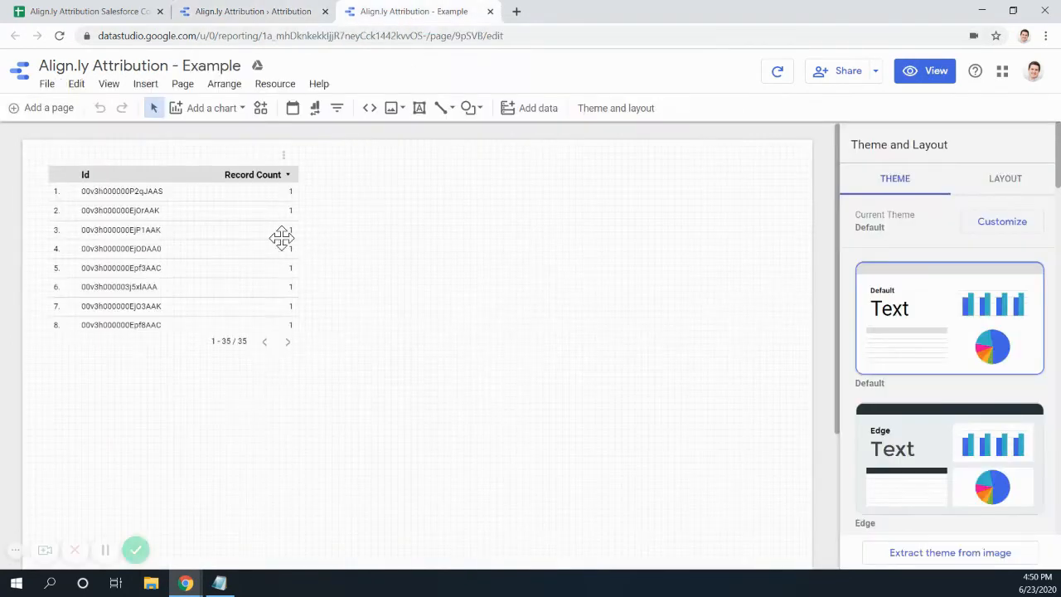
{"action": "left_click", "coordinate": [223, 251]}
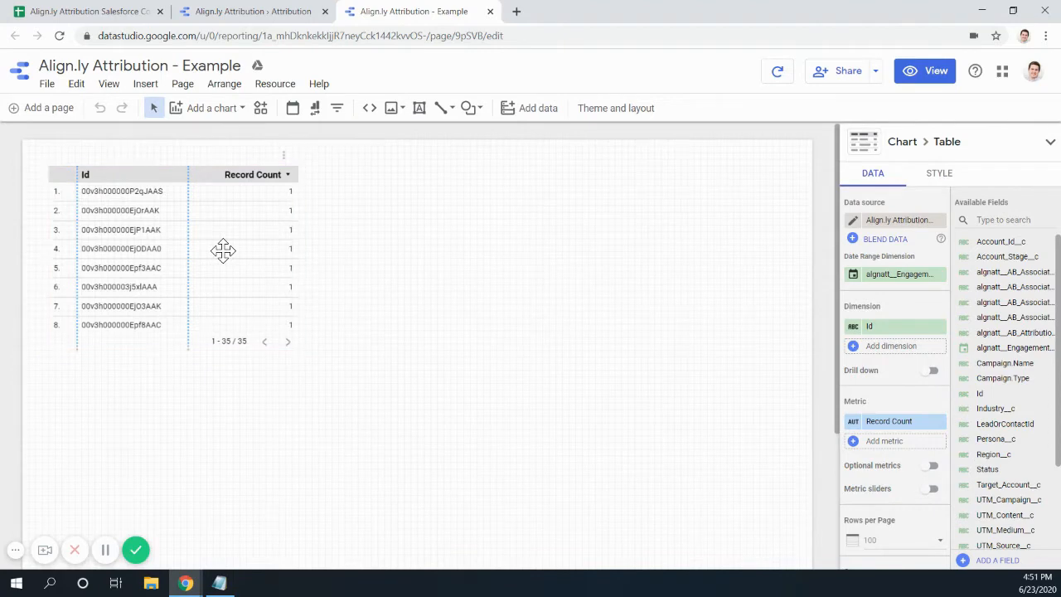
{"action": "key", "text": "Delete"}
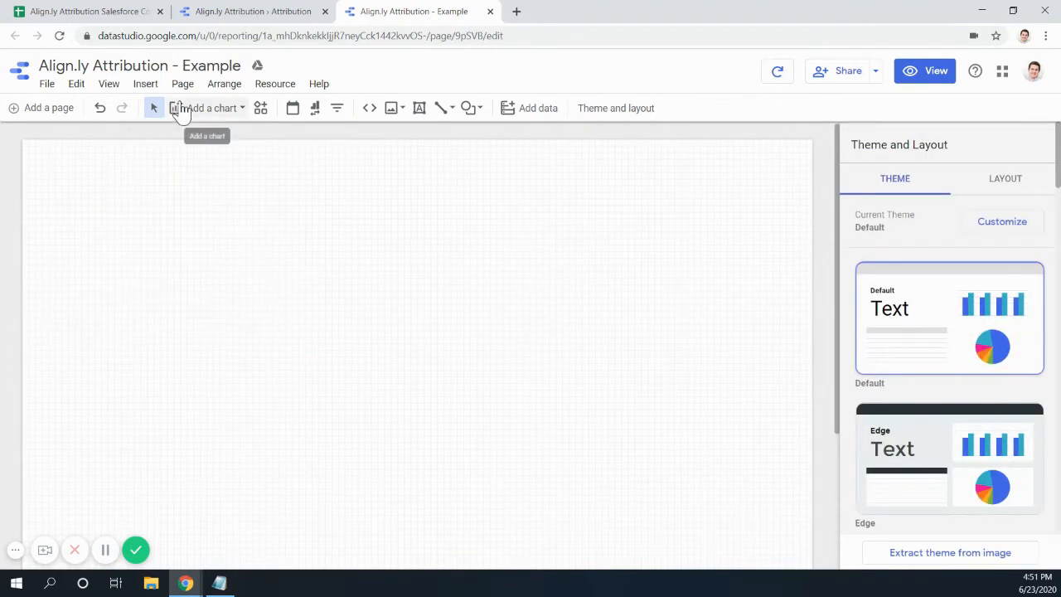
- Set the canvas grid size to 24 and turn on snap to grid
{"action": "left_click", "coordinate": [110, 86]}
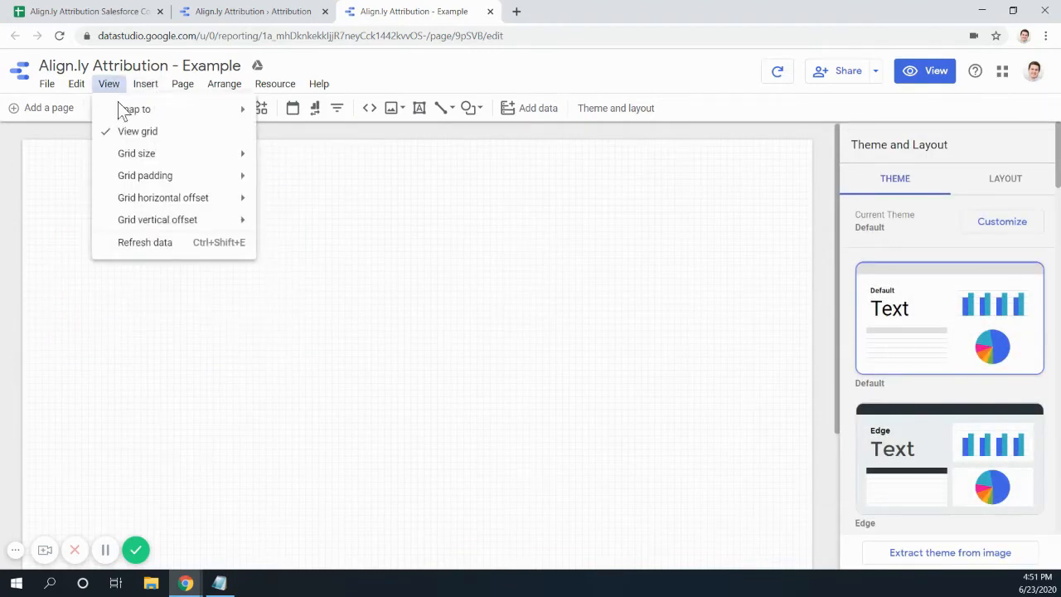
{"action": "mouse_move", "coordinate": [129, 158]}
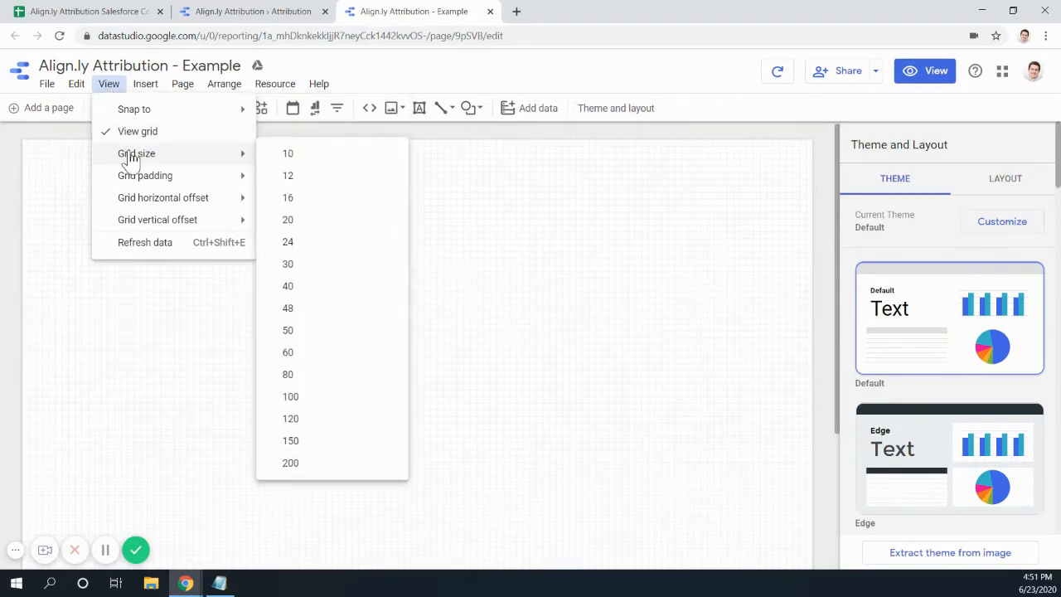
{"action": "left_click", "coordinate": [316, 251]}
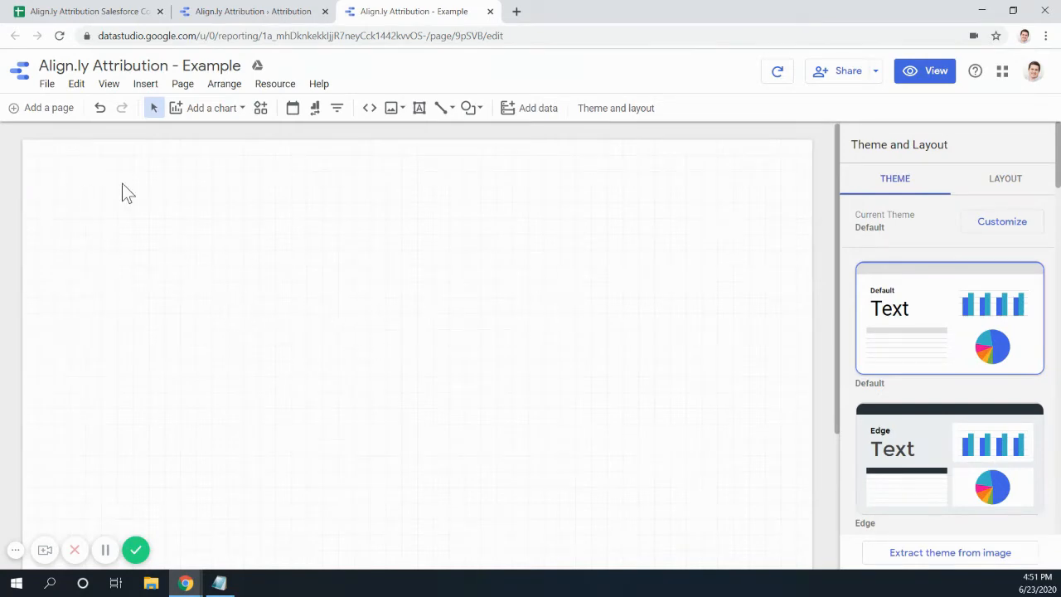
{"action": "left_click", "coordinate": [108, 84]}
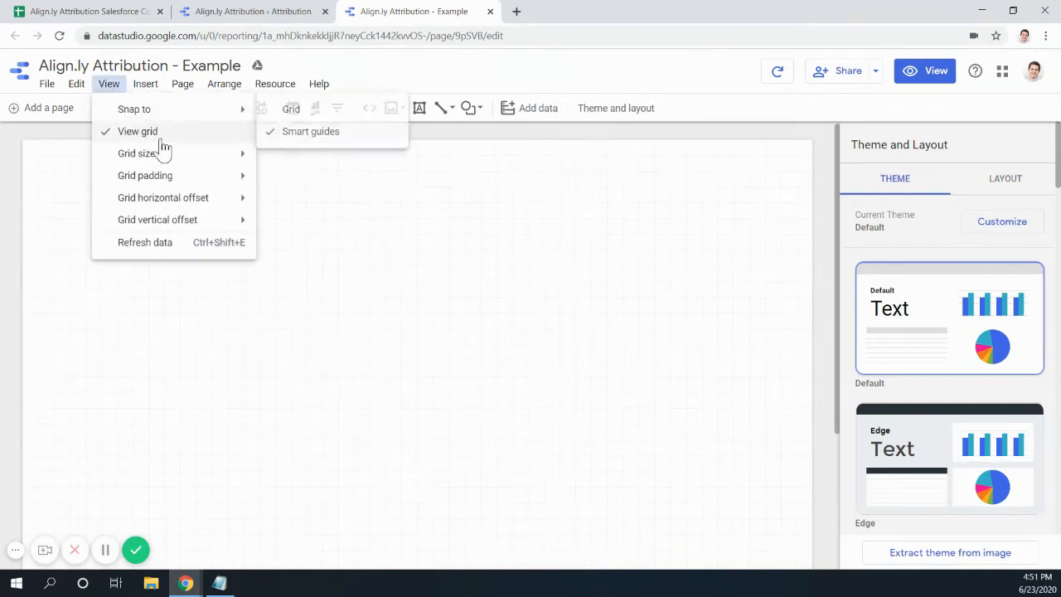
{"action": "mouse_move", "coordinate": [188, 182]}
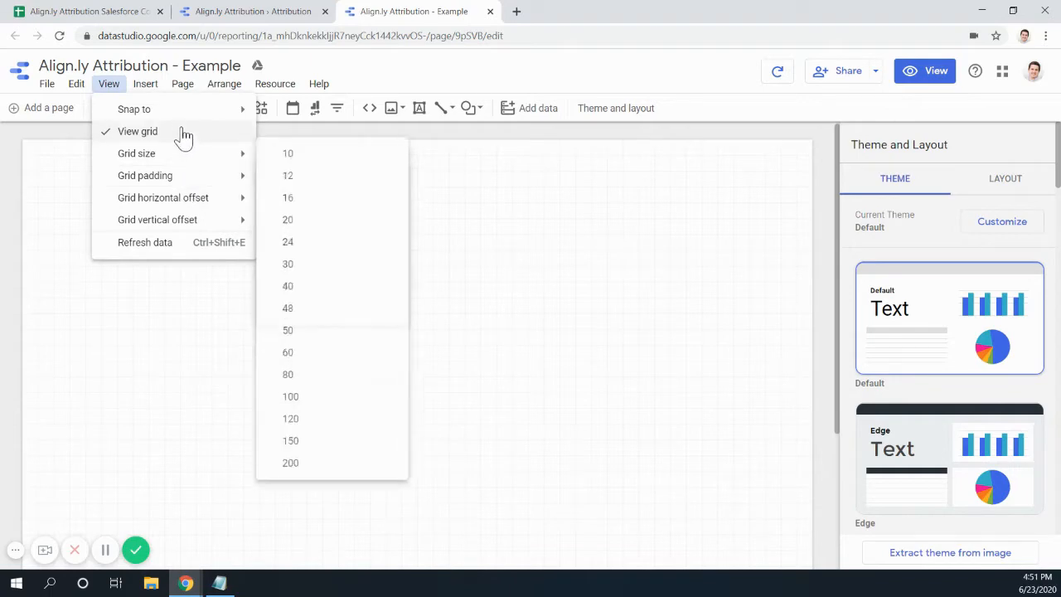
{"action": "mouse_move", "coordinate": [189, 121]}
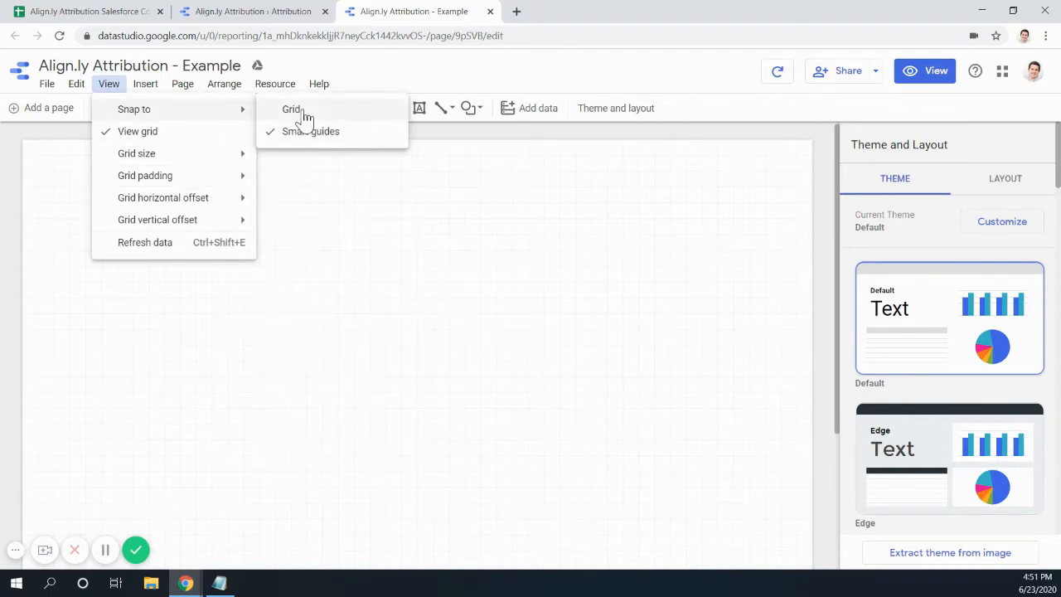
{"action": "mouse_move", "coordinate": [241, 109]}
{"action": "left_click", "coordinate": [332, 113]}
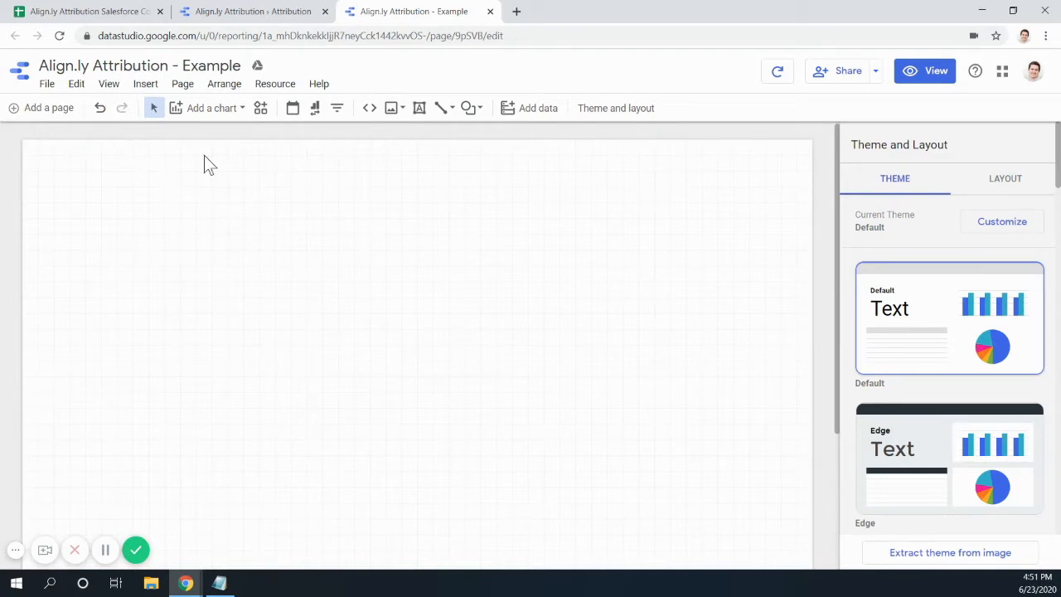
{"action": "left_click", "coordinate": [217, 12]}
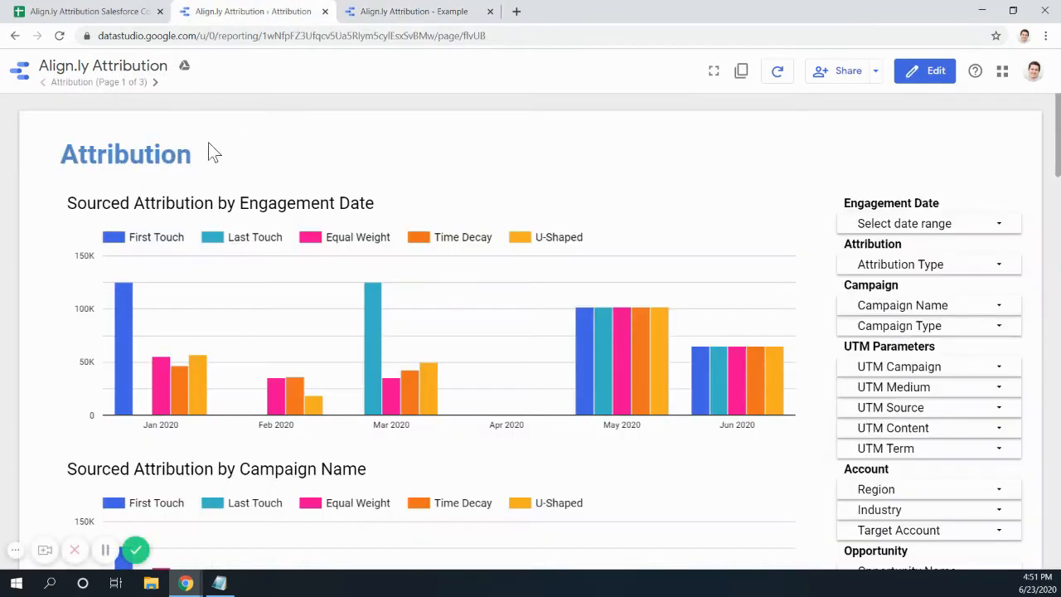
- Put the Attribution report in edit mode and inspect its title's text properties
{"action": "left_click", "coordinate": [929, 71]}
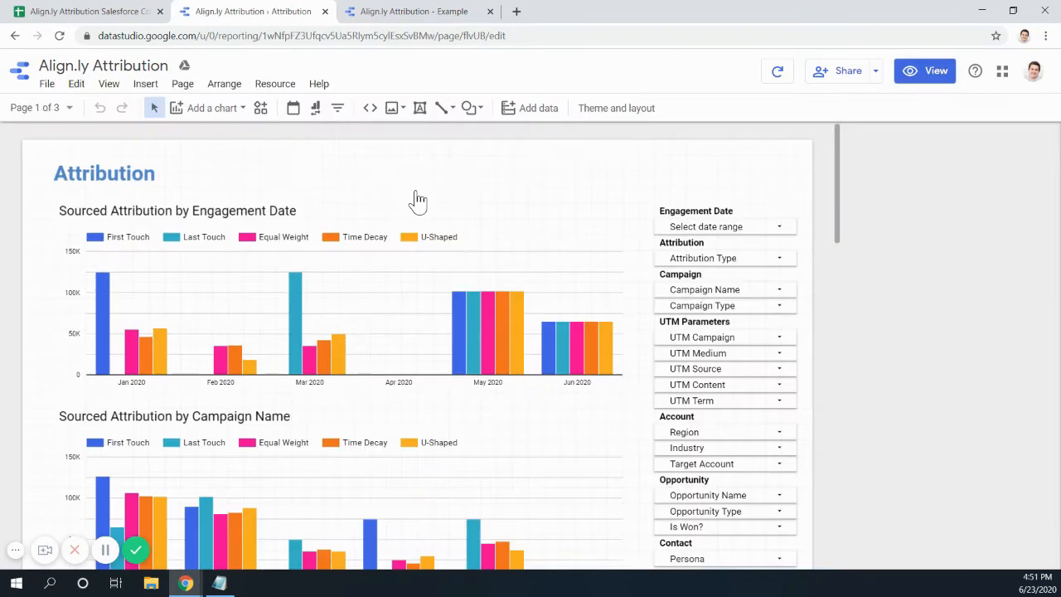
{"action": "left_click", "coordinate": [151, 174]}
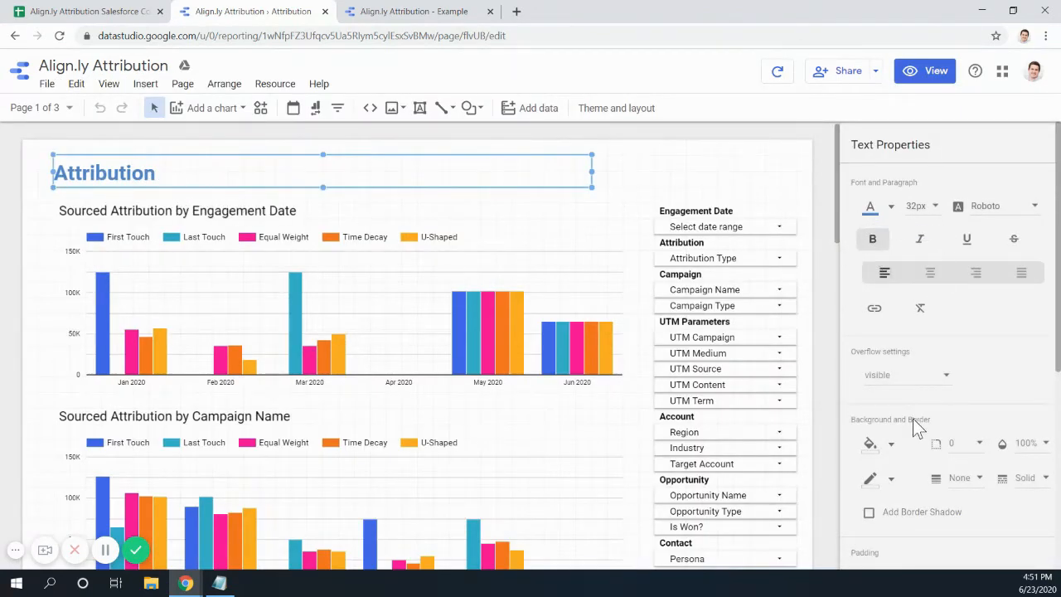
{"action": "scroll", "coordinate": [912, 418], "scroll_direction": "down", "scroll_amount": 5}
{"action": "scroll", "coordinate": [912, 419], "scroll_direction": "up", "scroll_amount": 5}
{"action": "left_click", "coordinate": [391, 16]}
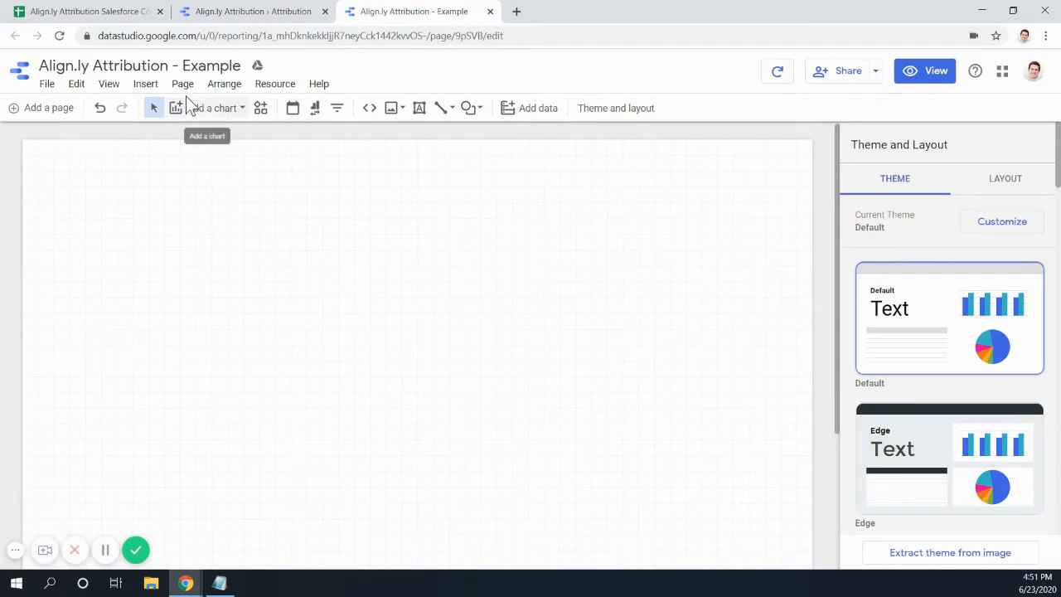
- Draw a text box at the page's top left with a 32px font size
{"action": "left_click", "coordinate": [420, 110]}
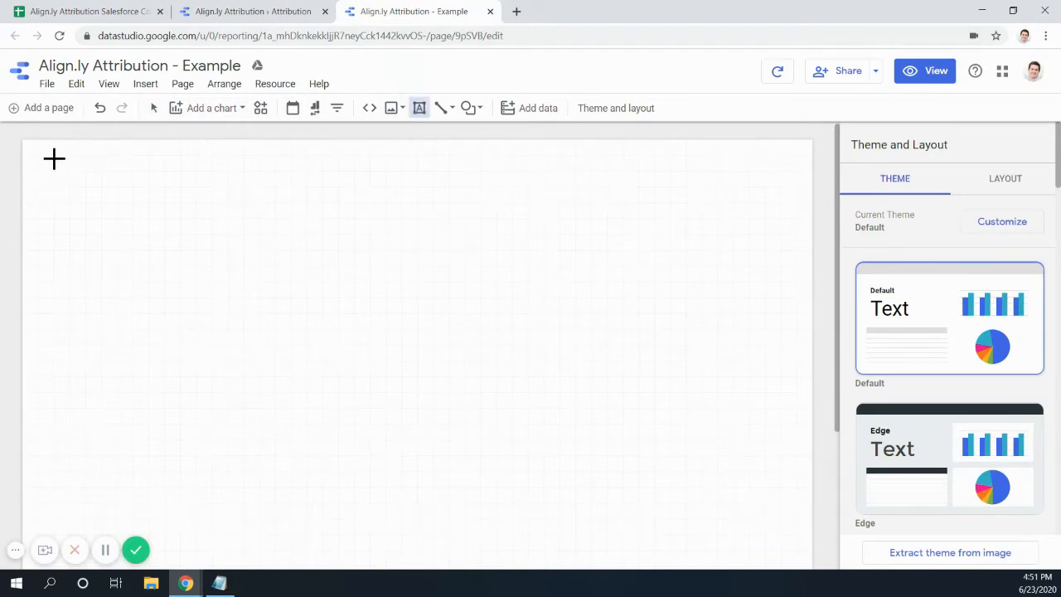
{"action": "left_click_drag", "start_coordinate": [40, 156], "coordinate": [437, 188]}
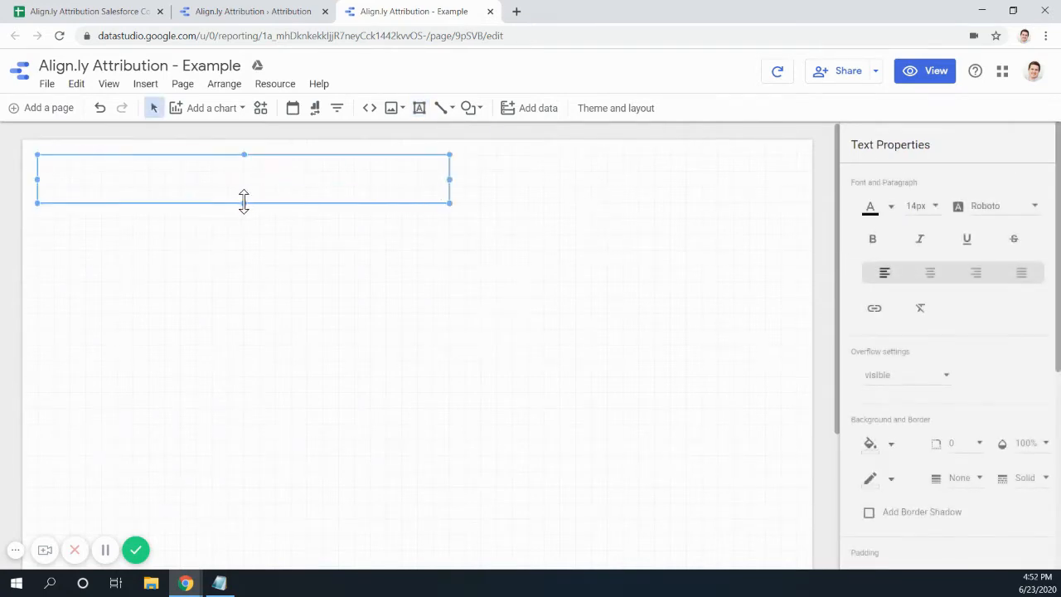
{"action": "left_click_drag", "start_coordinate": [243, 202], "coordinate": [244, 188]}
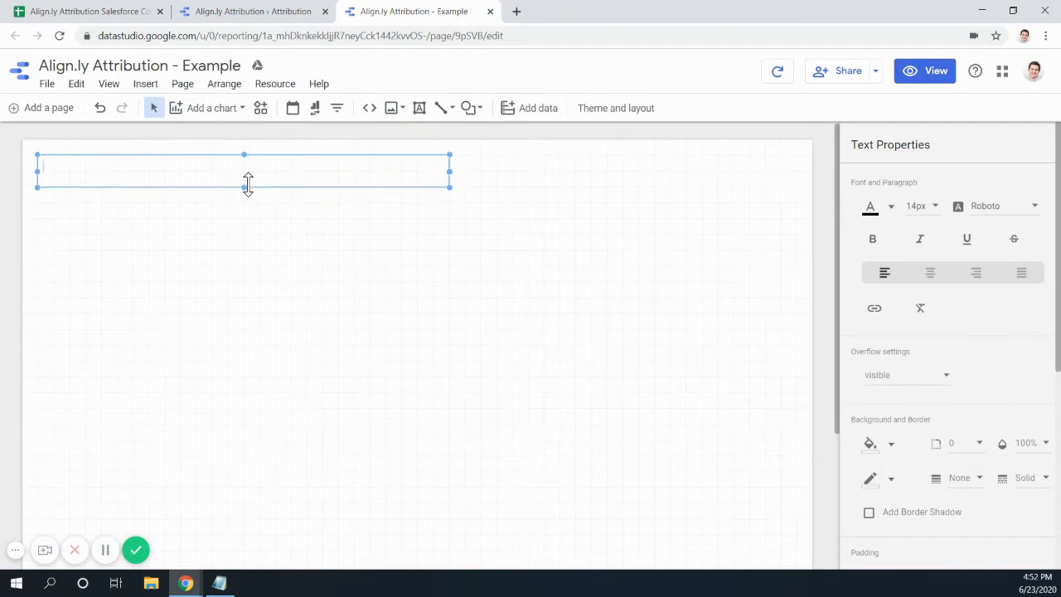
{"action": "left_click", "coordinate": [933, 207]}
{"action": "scroll", "coordinate": [937, 278], "scroll_direction": "down", "scroll_amount": 1}
{"action": "scroll", "coordinate": [938, 282], "scroll_direction": "down", "scroll_amount": 2}
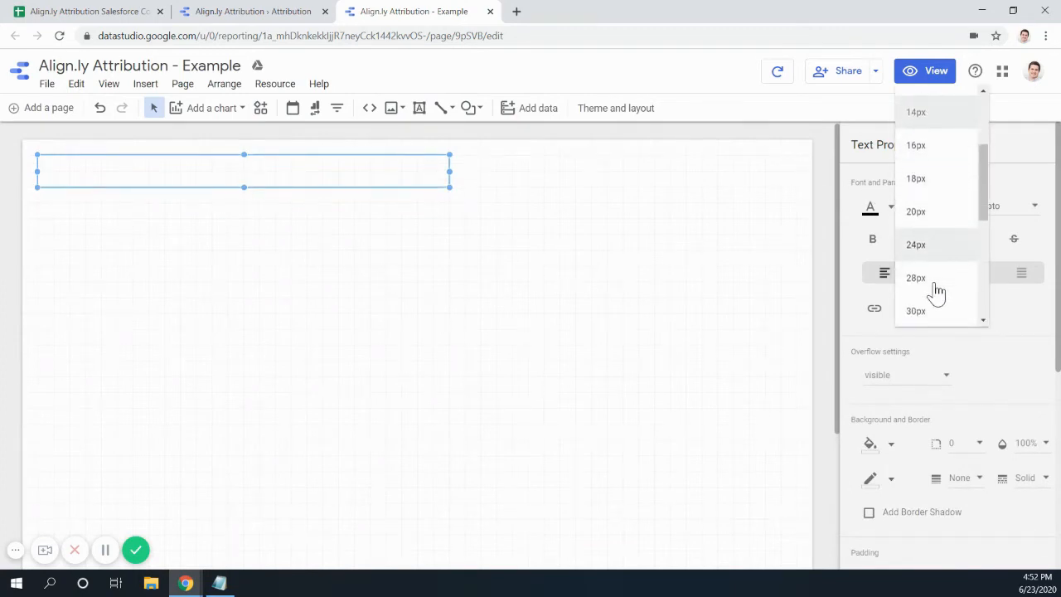
{"action": "left_click", "coordinate": [916, 299]}
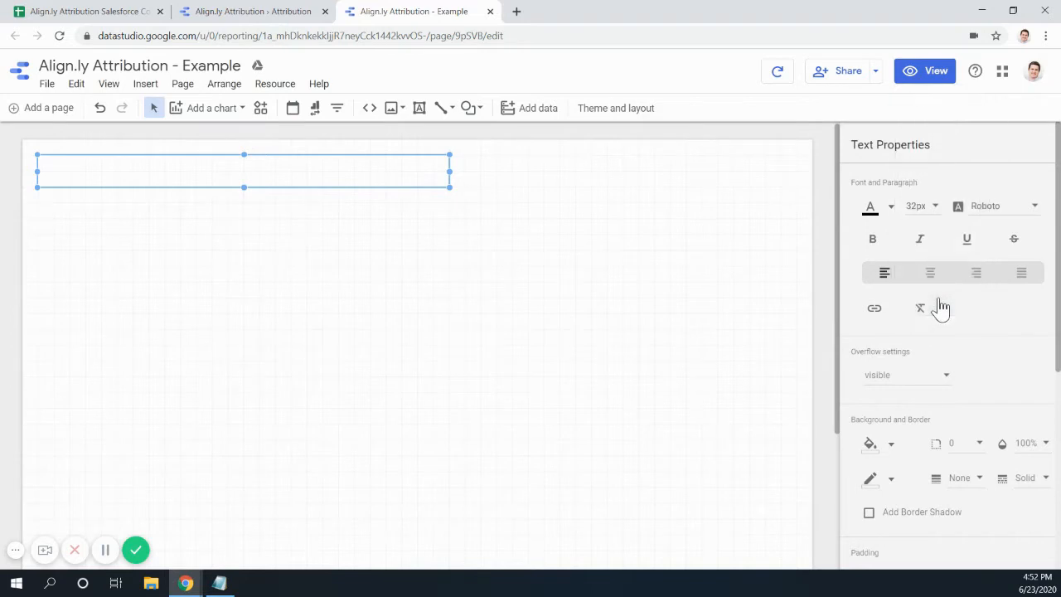
- Set the text box's colour to the custom blue #468dcb
{"action": "left_click", "coordinate": [889, 211]}
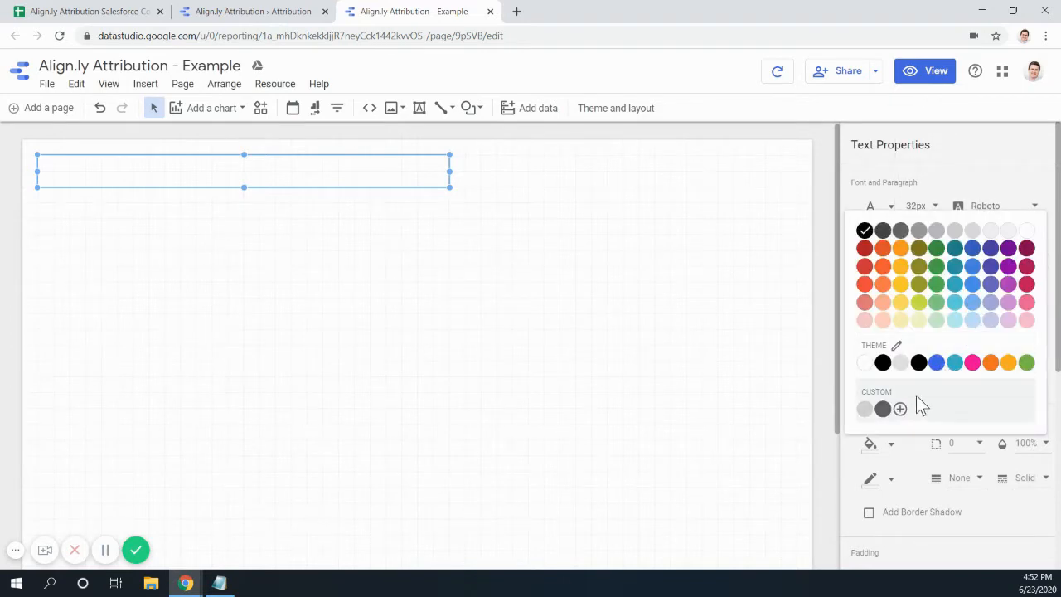
{"action": "left_click", "coordinate": [900, 411]}
{"action": "left_click", "coordinate": [957, 236]}
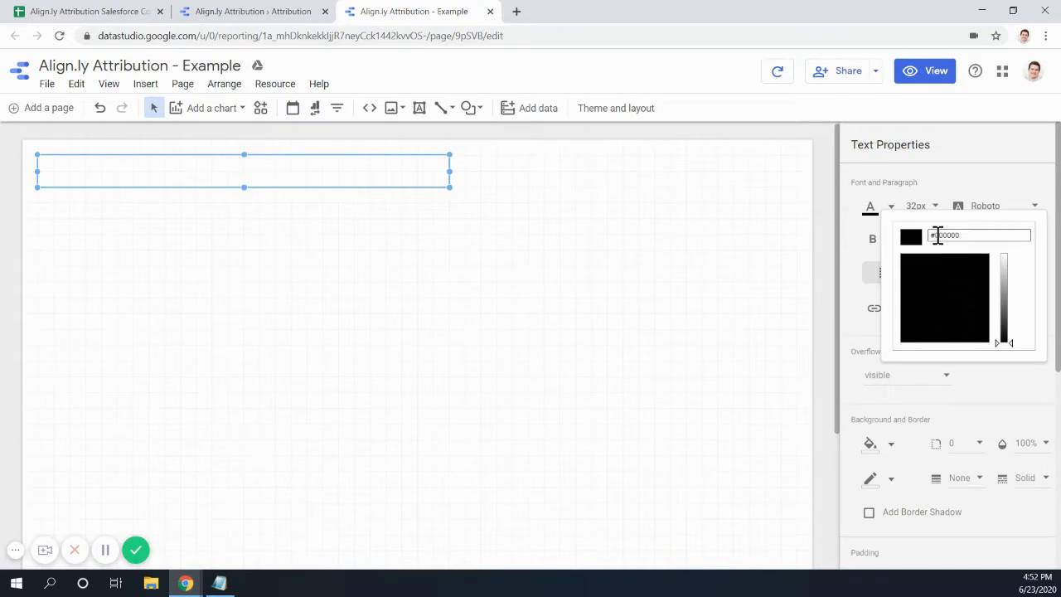
{"action": "left_click_drag", "start_coordinate": [938, 236], "coordinate": [984, 236]}
{"action": "type", "text": "468dcb"}
{"action": "key", "text": "Return"}
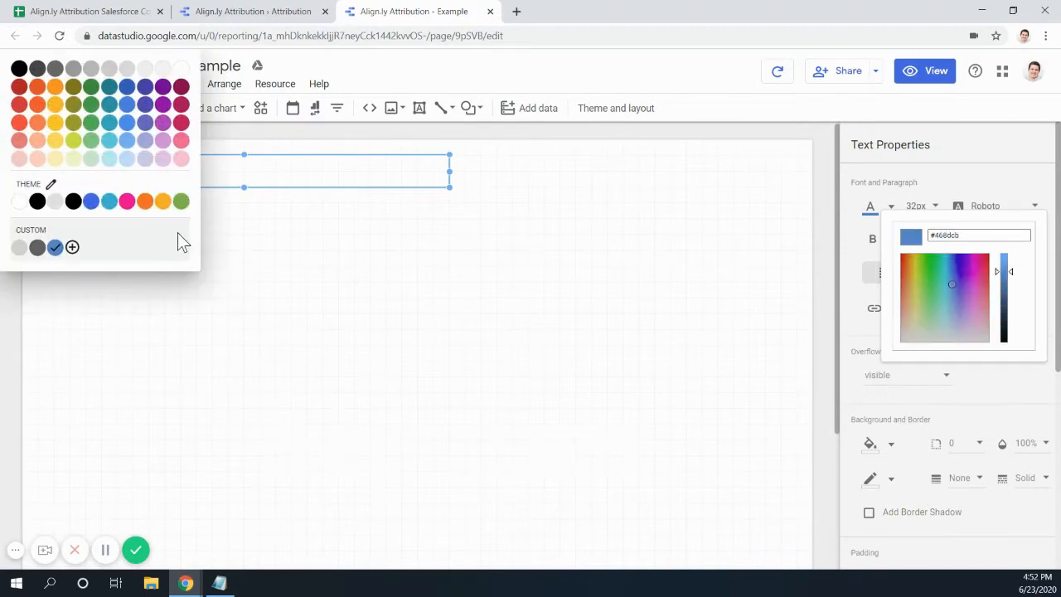
{"action": "left_click", "coordinate": [1000, 183]}
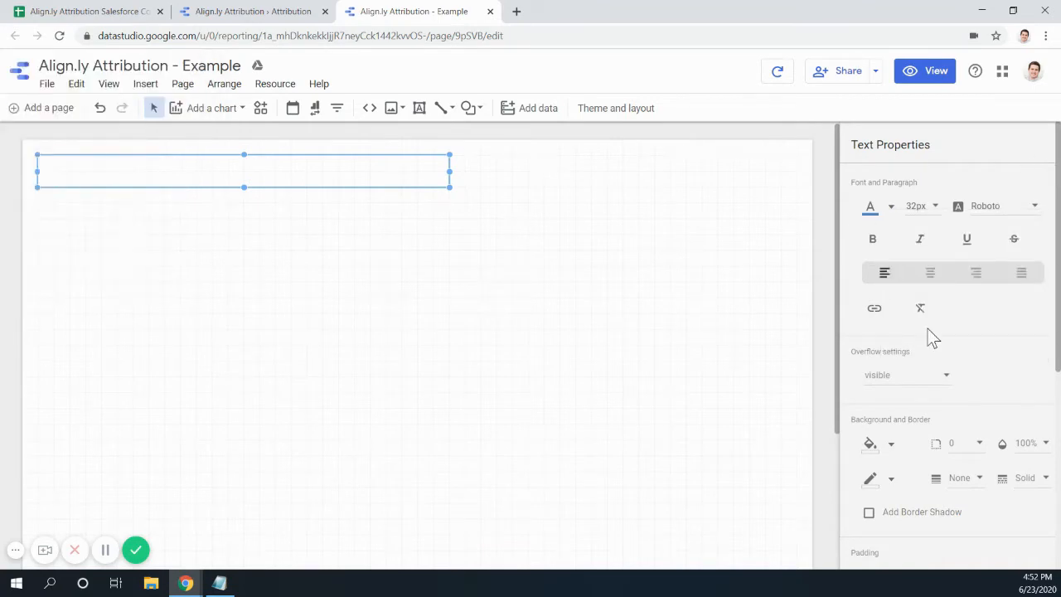
- Make the Attribution title bold and shift the box's left edge rightward
{"action": "scroll", "coordinate": [934, 386], "scroll_direction": "down", "scroll_amount": 3}
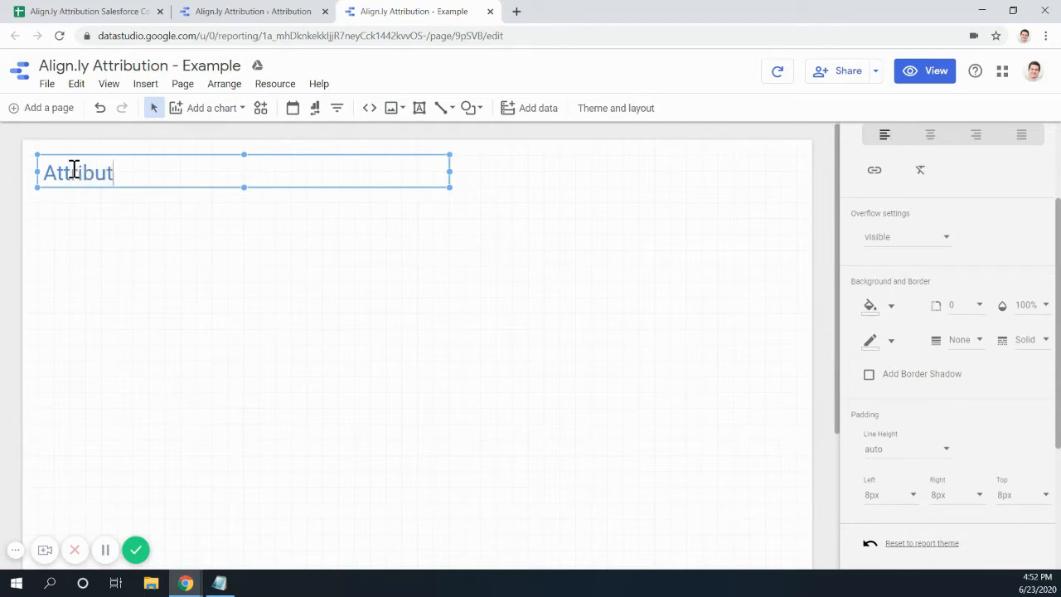
{"action": "scroll", "coordinate": [995, 217], "scroll_direction": "up", "scroll_amount": 3}
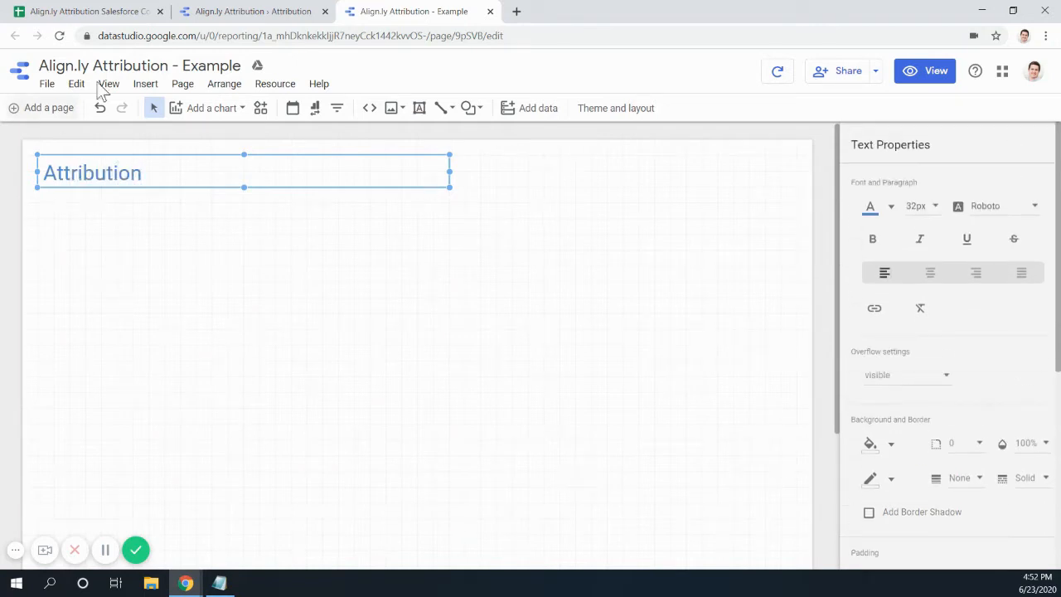
{"action": "double_click", "coordinate": [162, 173]}
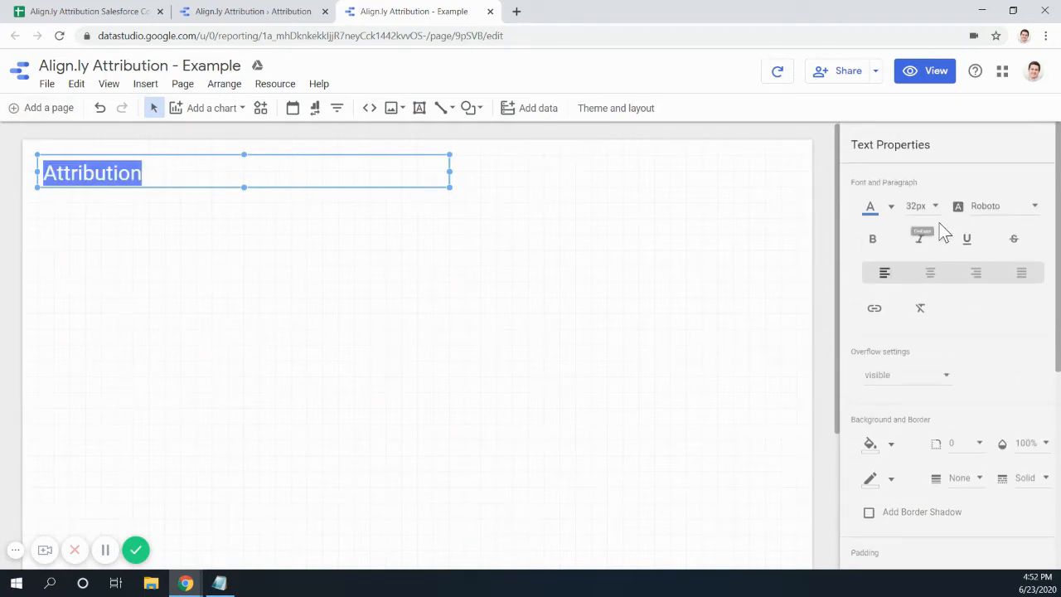
{"action": "left_click", "coordinate": [874, 240]}
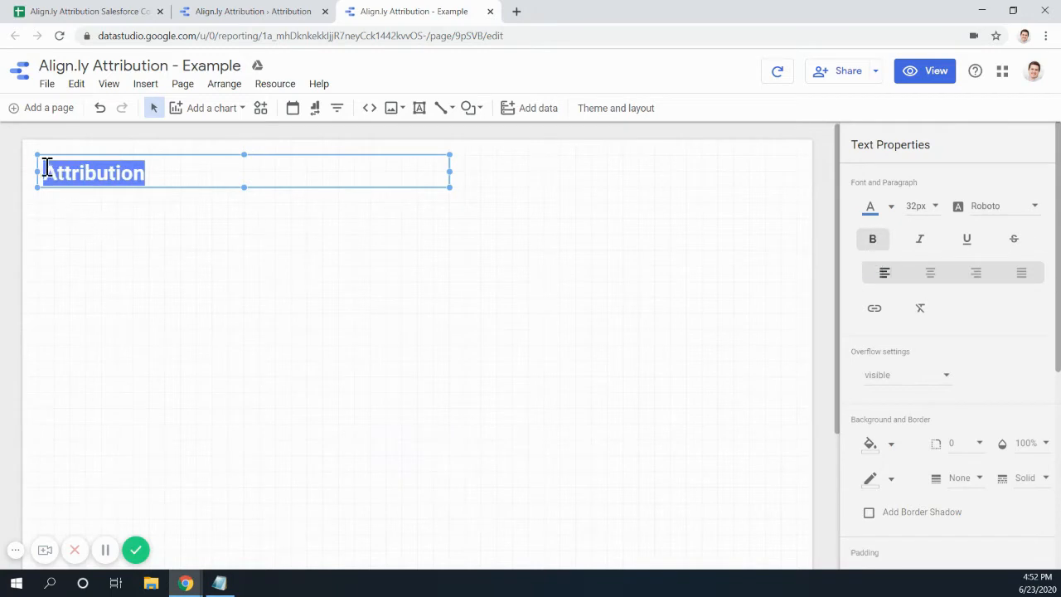
{"action": "left_click_drag", "start_coordinate": [31, 169], "coordinate": [51, 170]}
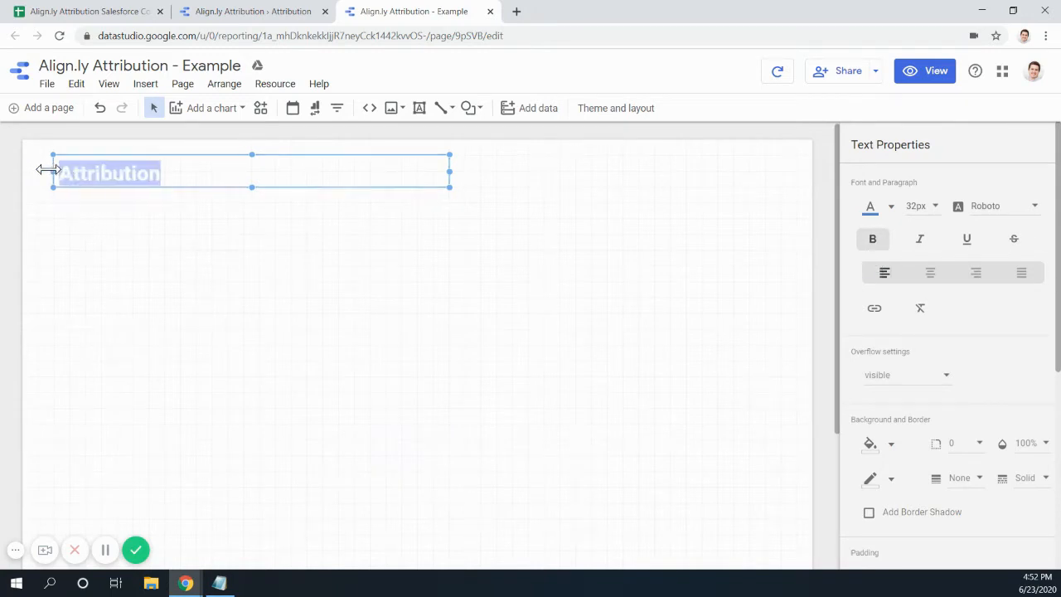
{"action": "left_click", "coordinate": [132, 218]}
{"action": "left_click", "coordinate": [116, 175]}
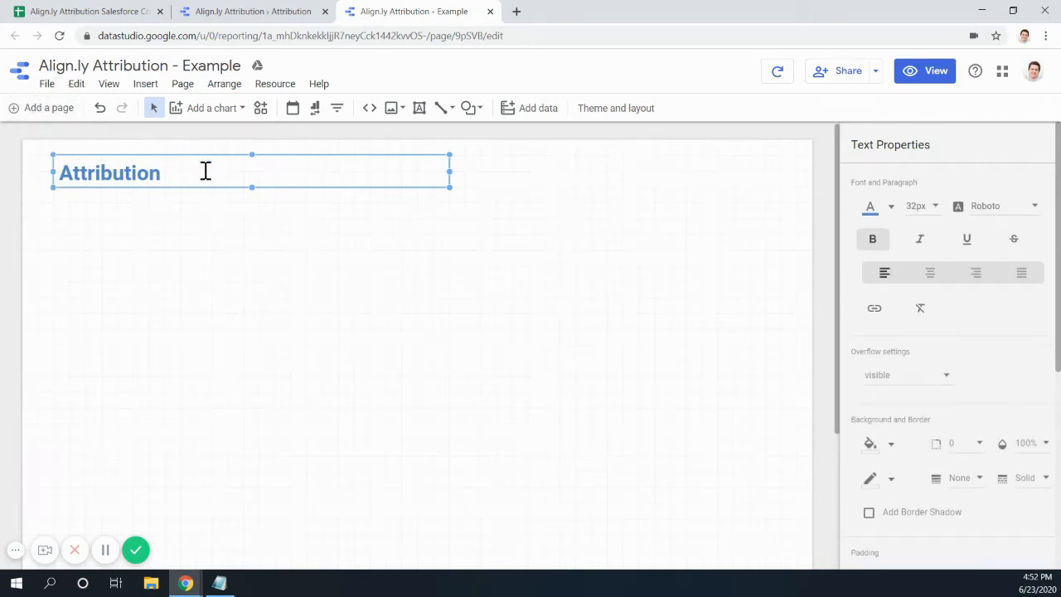
{"action": "left_click", "coordinate": [264, 12]}
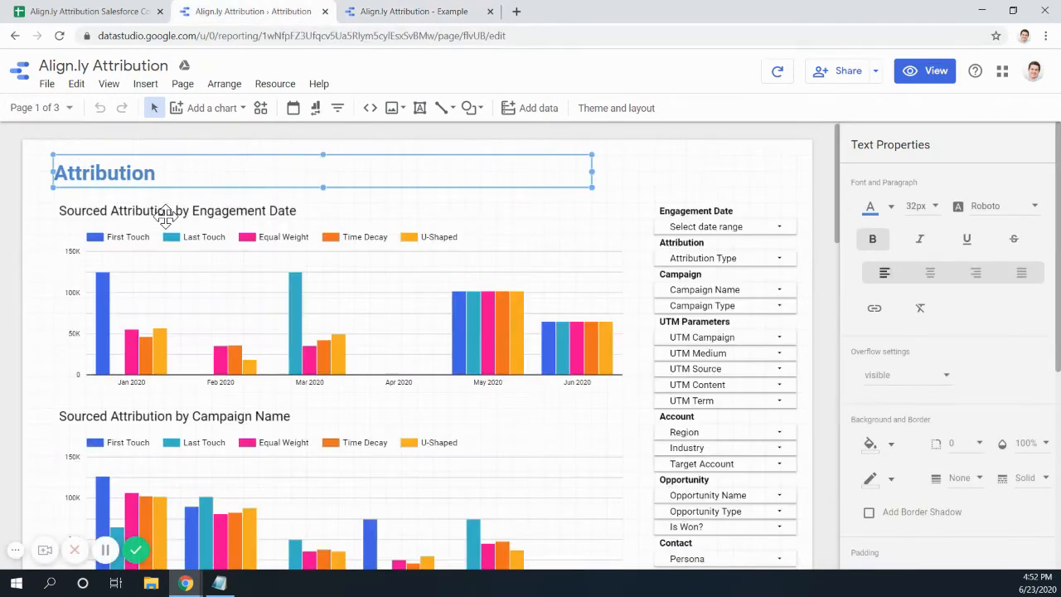
- Paste the 'Sourced Attribution by Engagement Date' heading into a new text box below the title
{"action": "left_click", "coordinate": [129, 205]}
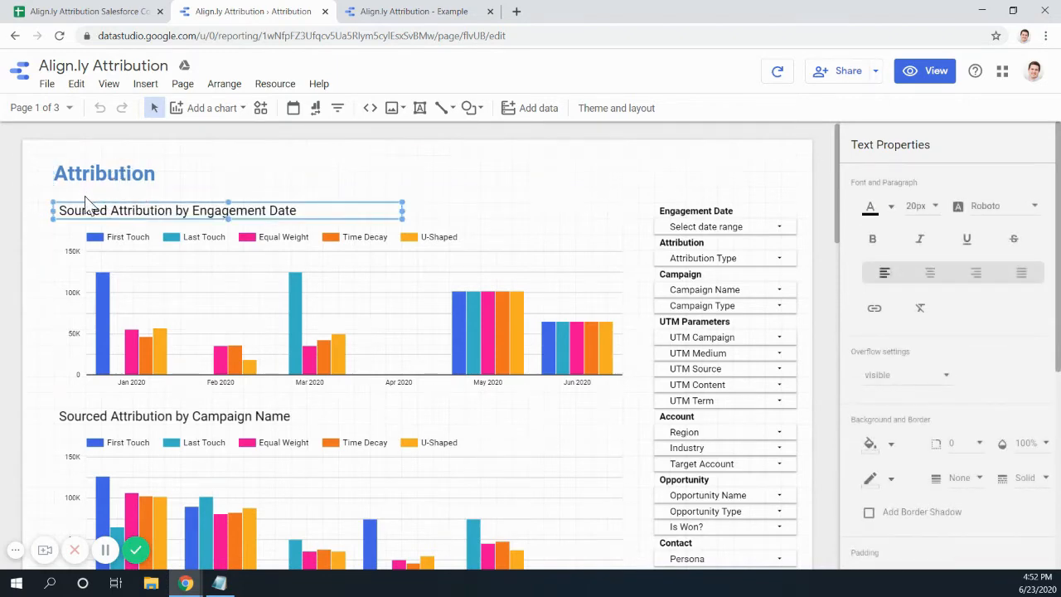
{"action": "double_click", "coordinate": [215, 207]}
{"action": "key", "text": "ctrl+c"}
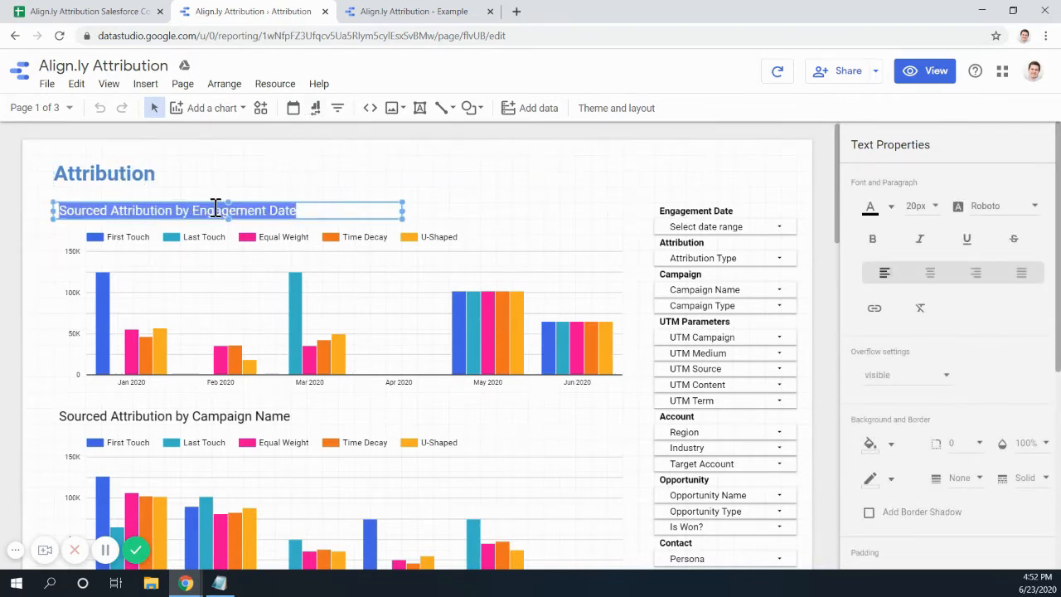
{"action": "left_click", "coordinate": [413, 12]}
{"action": "left_click", "coordinate": [187, 240]}
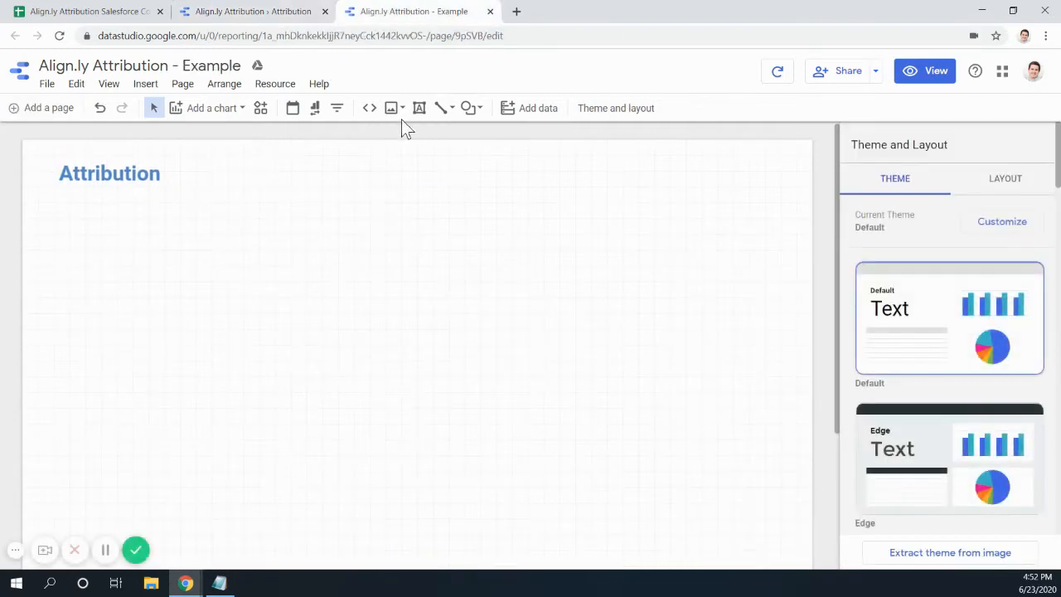
{"action": "left_click", "coordinate": [419, 109]}
{"action": "left_click_drag", "start_coordinate": [53, 205], "coordinate": [435, 219]}
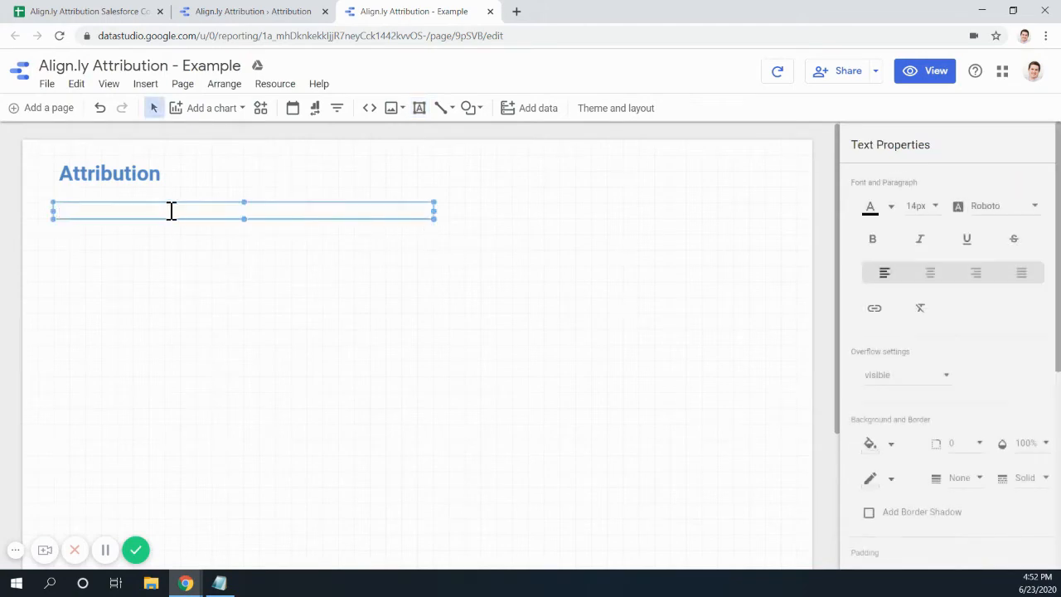
{"action": "key", "text": "ctrl+v"}
- Set the pasted heading to 20px with 0px top padding
{"action": "left_click", "coordinate": [278, 11]}
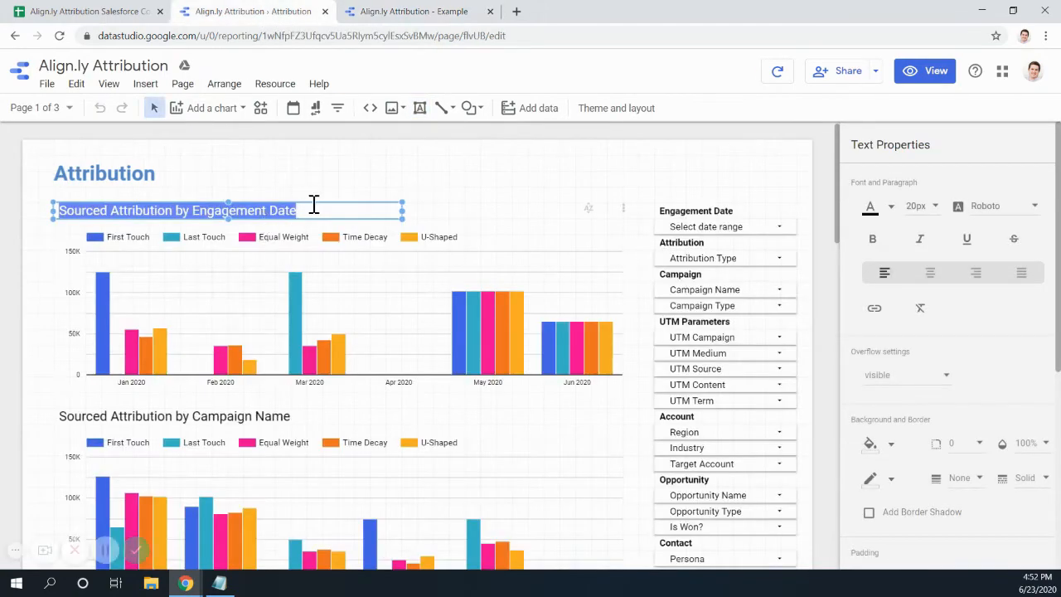
{"action": "left_click", "coordinate": [412, 15]}
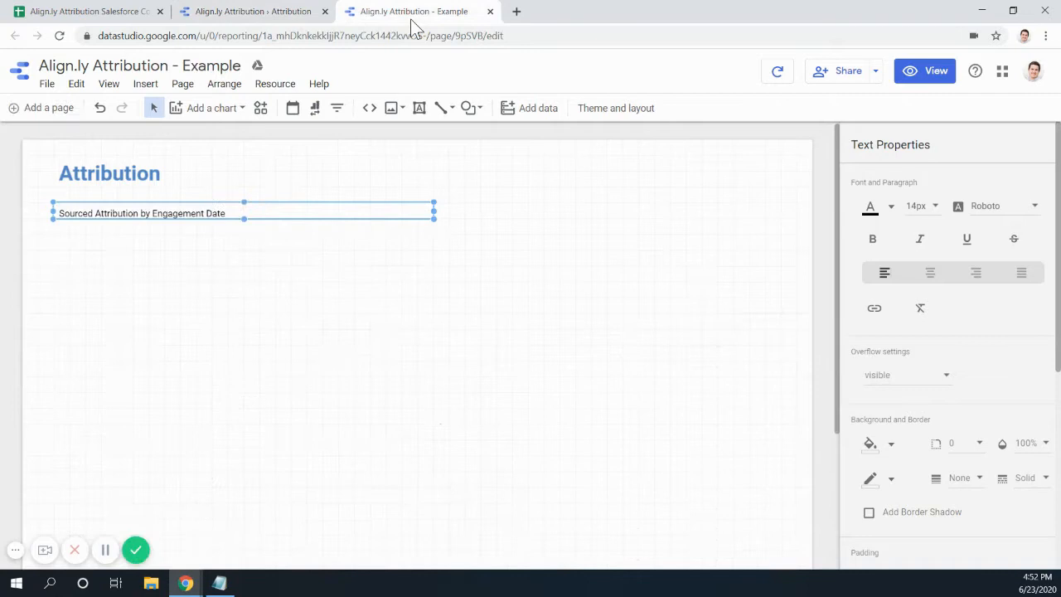
{"action": "double_click", "coordinate": [227, 213]}
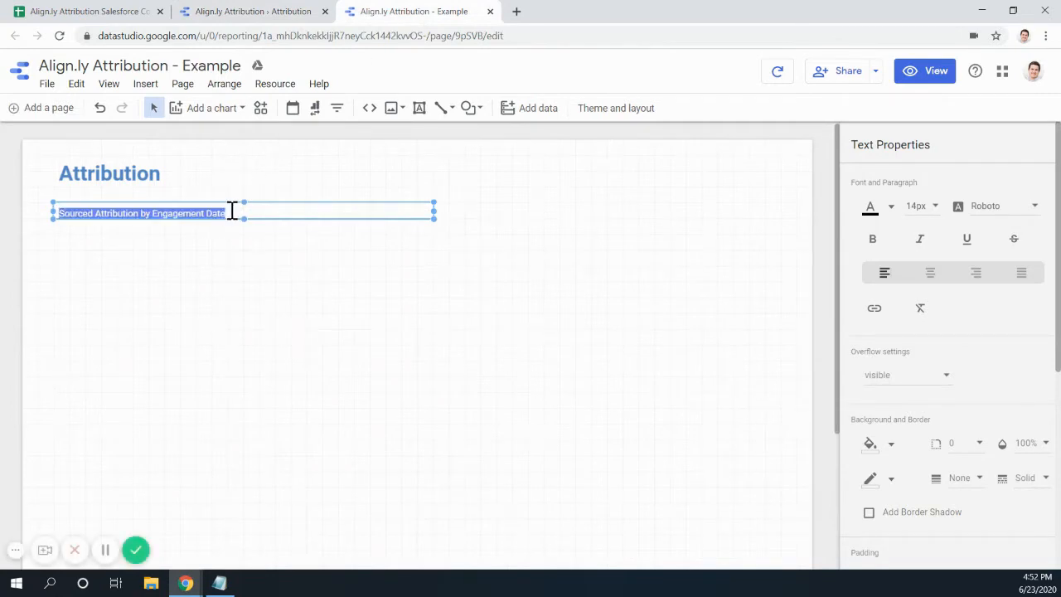
{"action": "left_click", "coordinate": [933, 207]}
{"action": "left_click", "coordinate": [940, 307]}
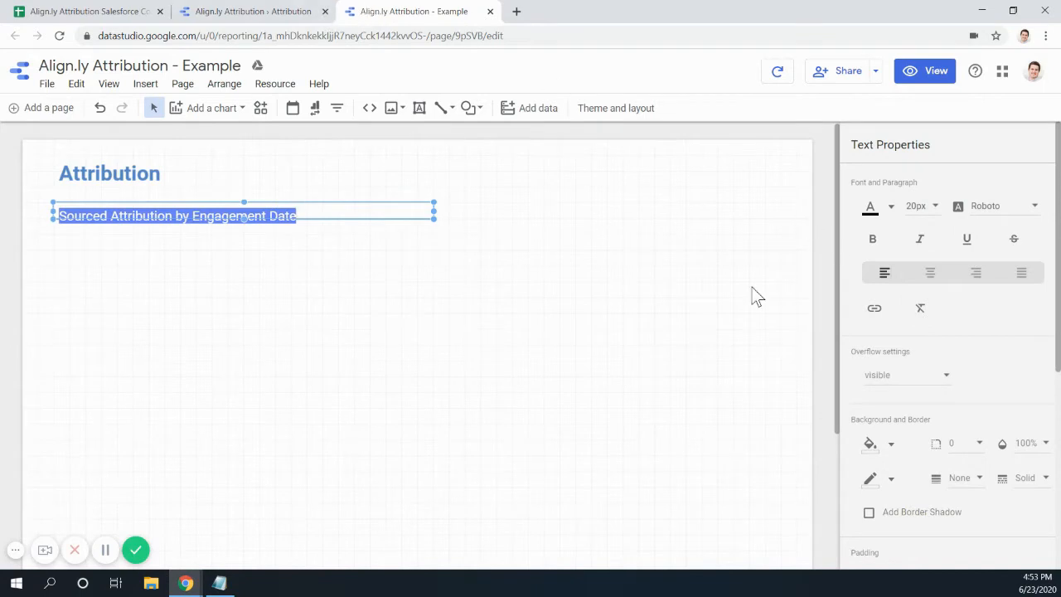
{"action": "scroll", "coordinate": [885, 405], "scroll_direction": "down", "scroll_amount": 3}
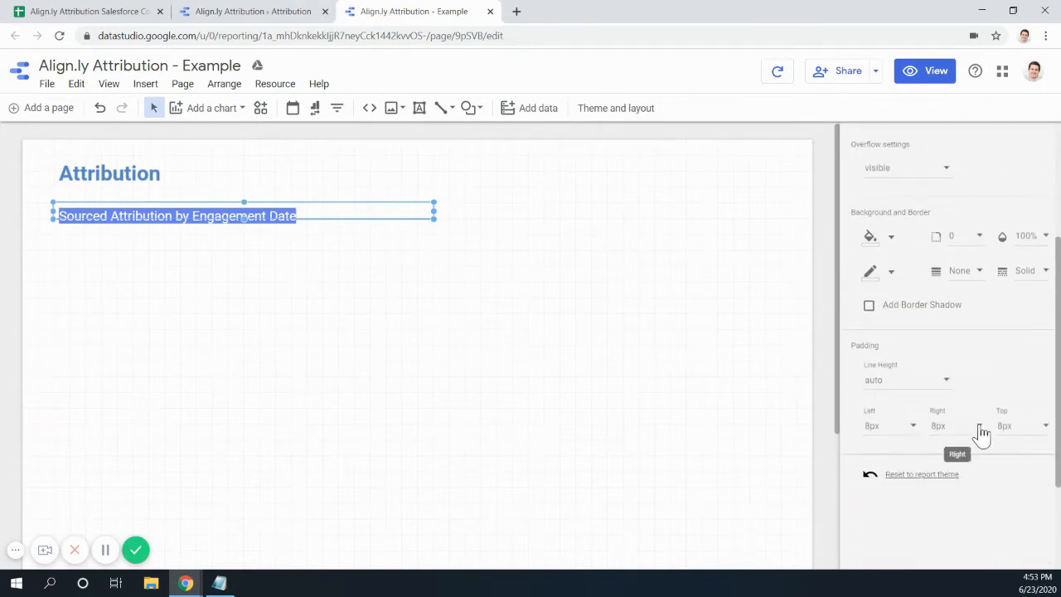
{"action": "left_click", "coordinate": [1020, 425]}
{"action": "left_click", "coordinate": [986, 339]}
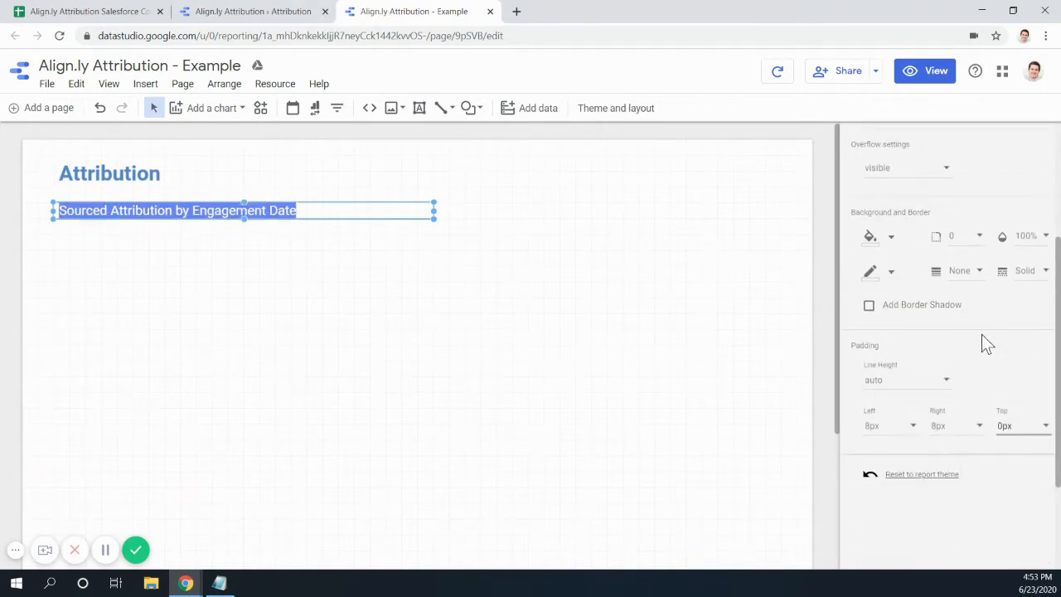
{"action": "left_click", "coordinate": [521, 357]}
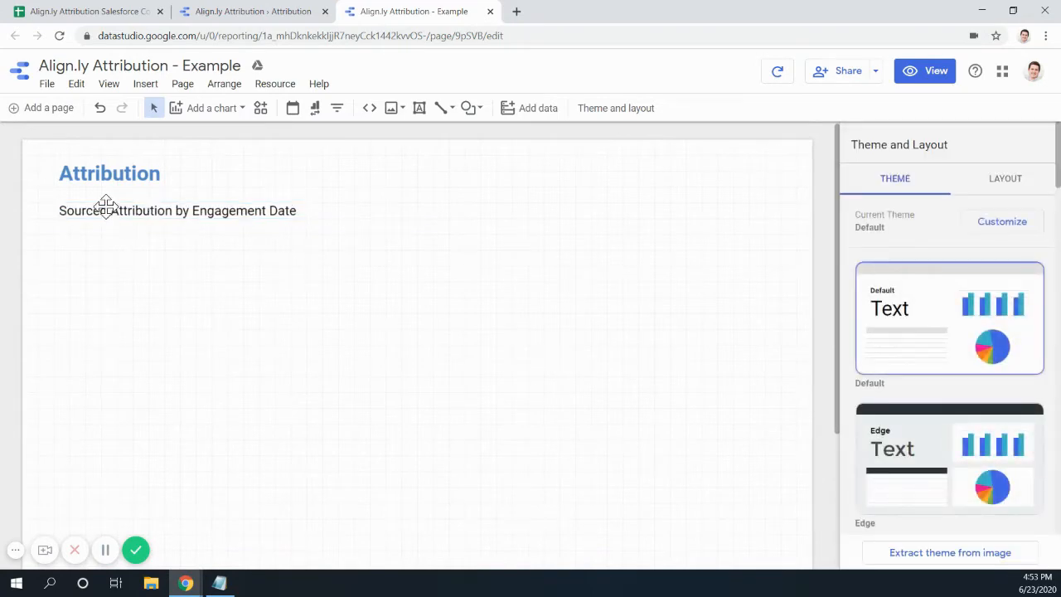
- Insert a page-wide bar chart under the caption, dimensioned by engagement date
{"action": "left_click", "coordinate": [213, 14]}
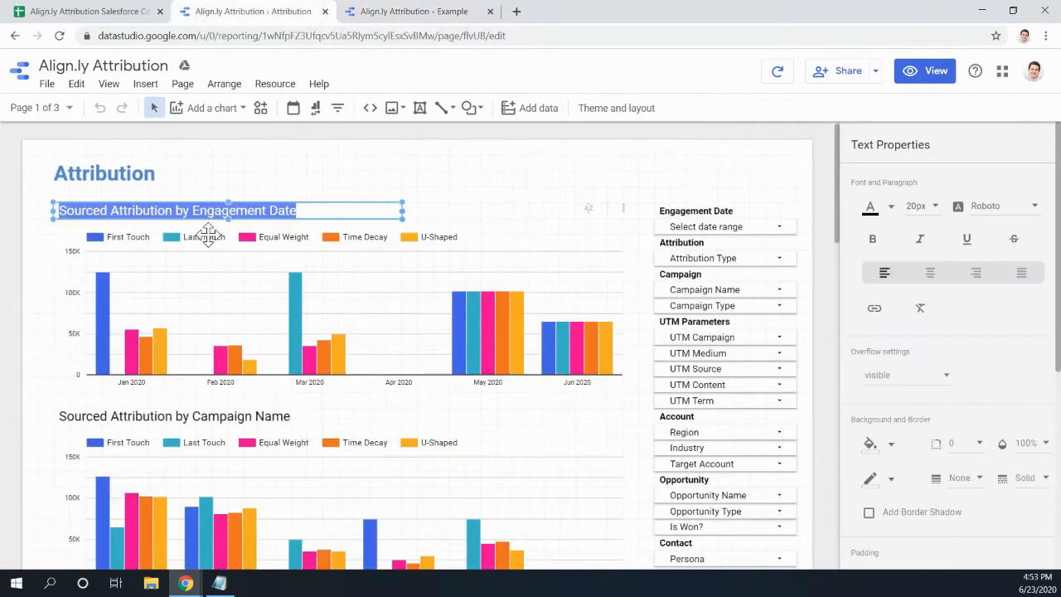
{"action": "left_click", "coordinate": [336, 289]}
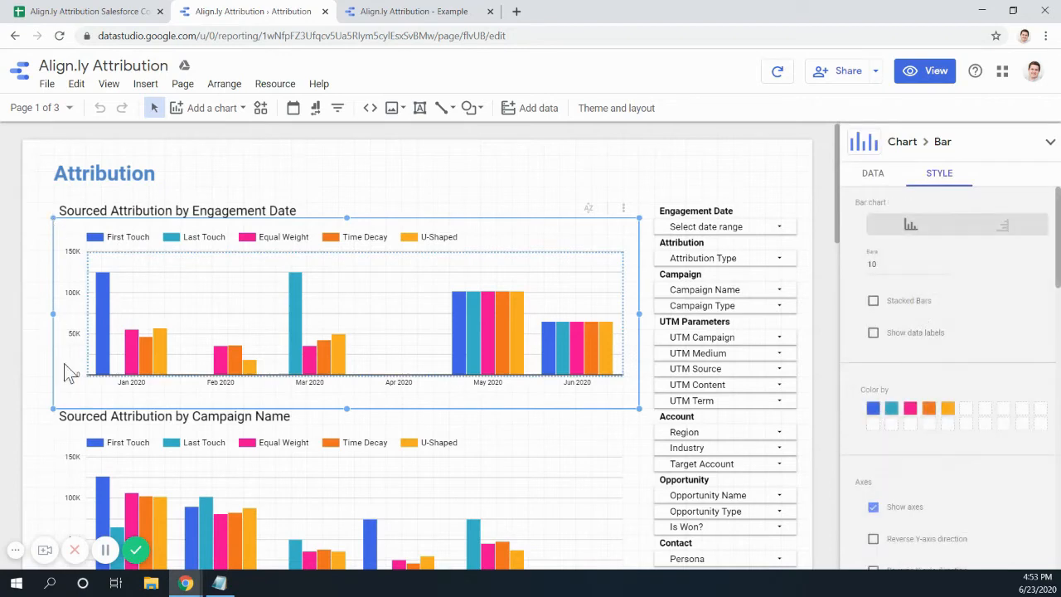
{"action": "left_click", "coordinate": [413, 17]}
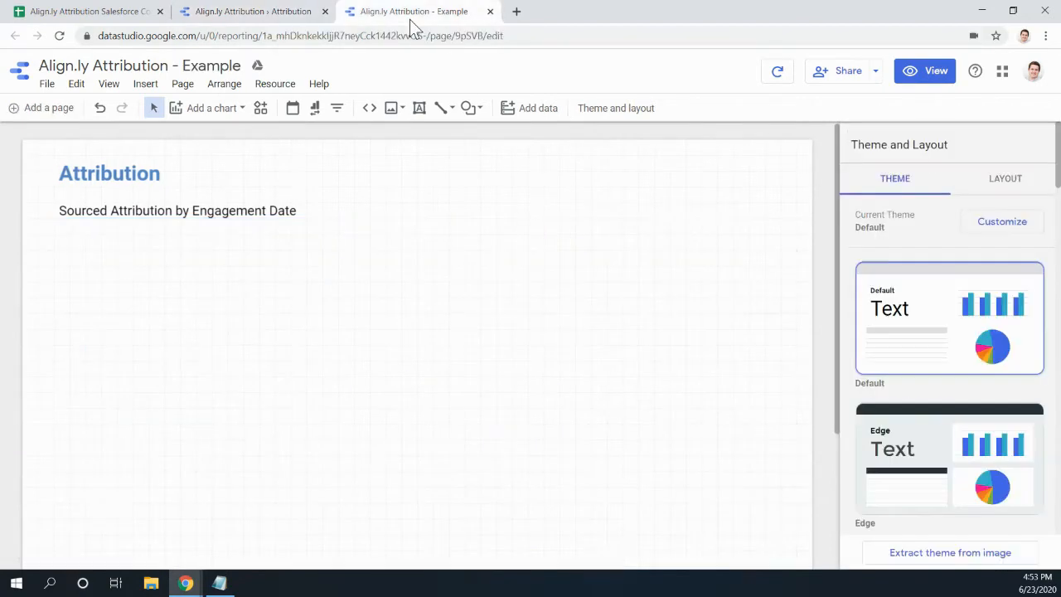
{"action": "left_click", "coordinate": [146, 85]}
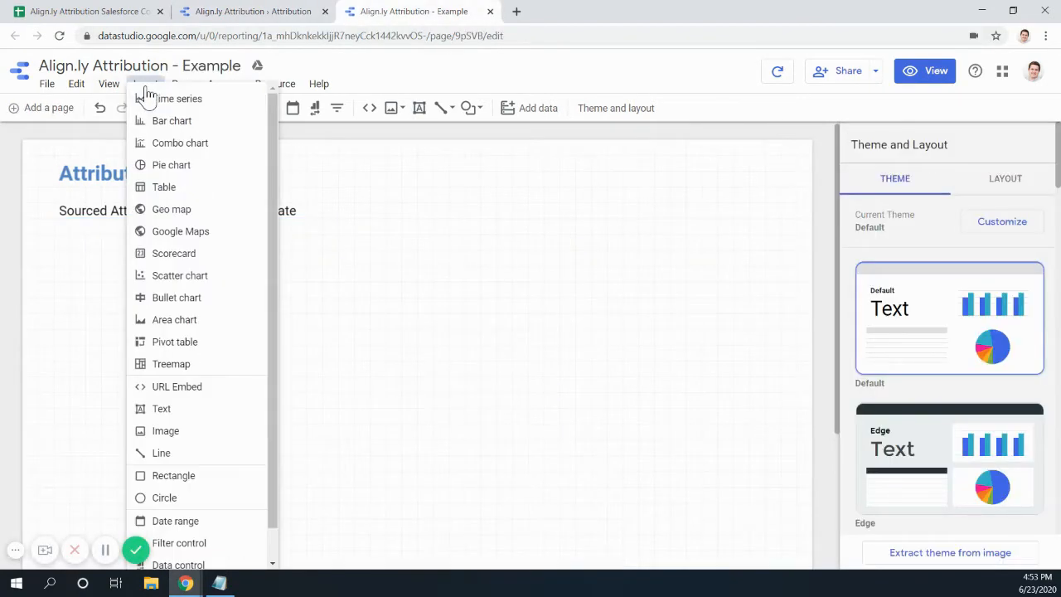
{"action": "left_click", "coordinate": [171, 132]}
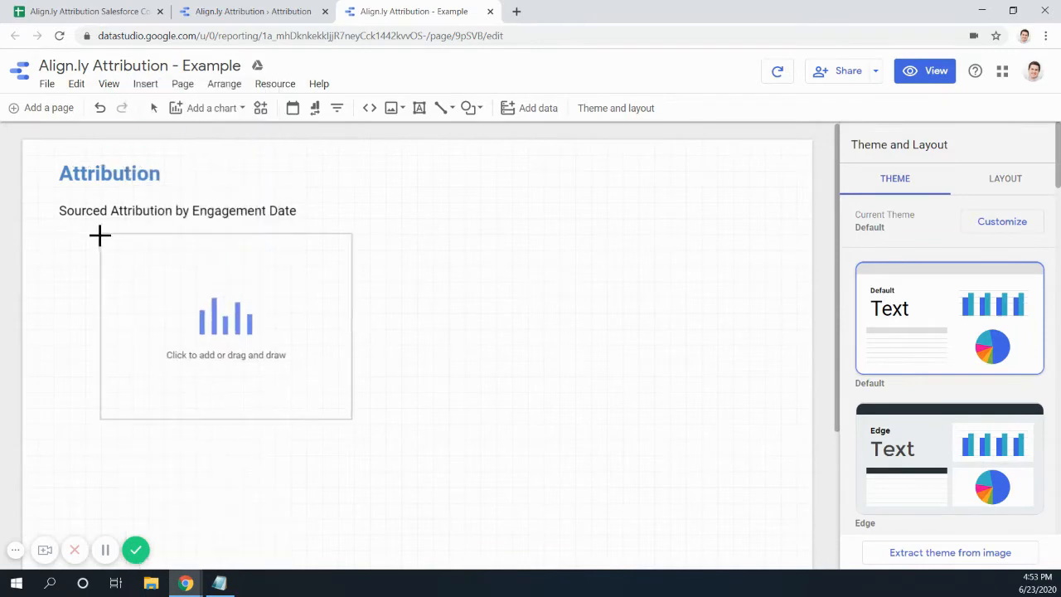
{"action": "left_click", "coordinate": [55, 222]}
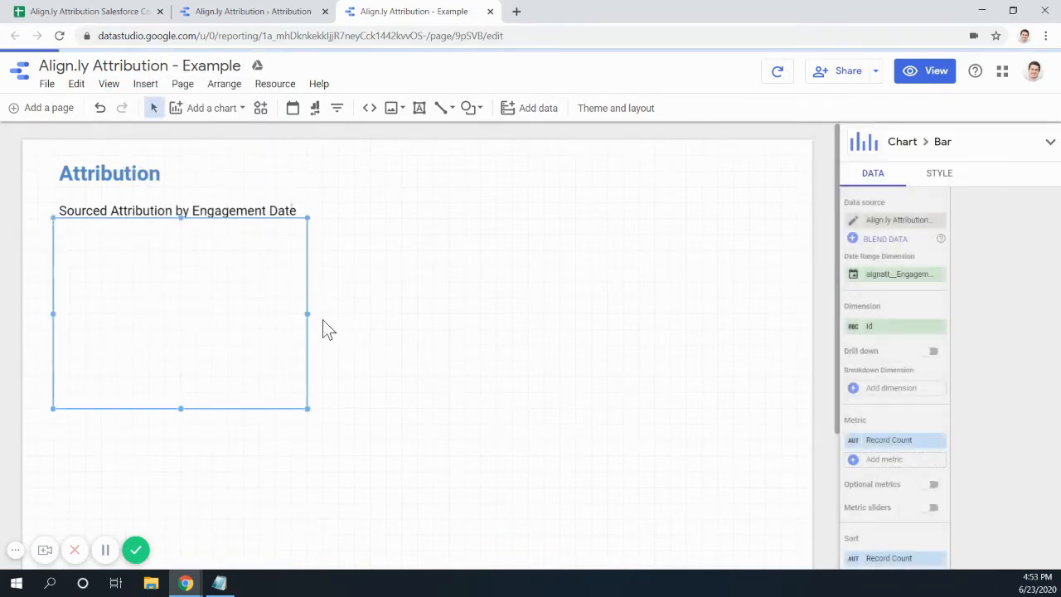
{"action": "left_click_drag", "start_coordinate": [307, 313], "coordinate": [646, 317]}
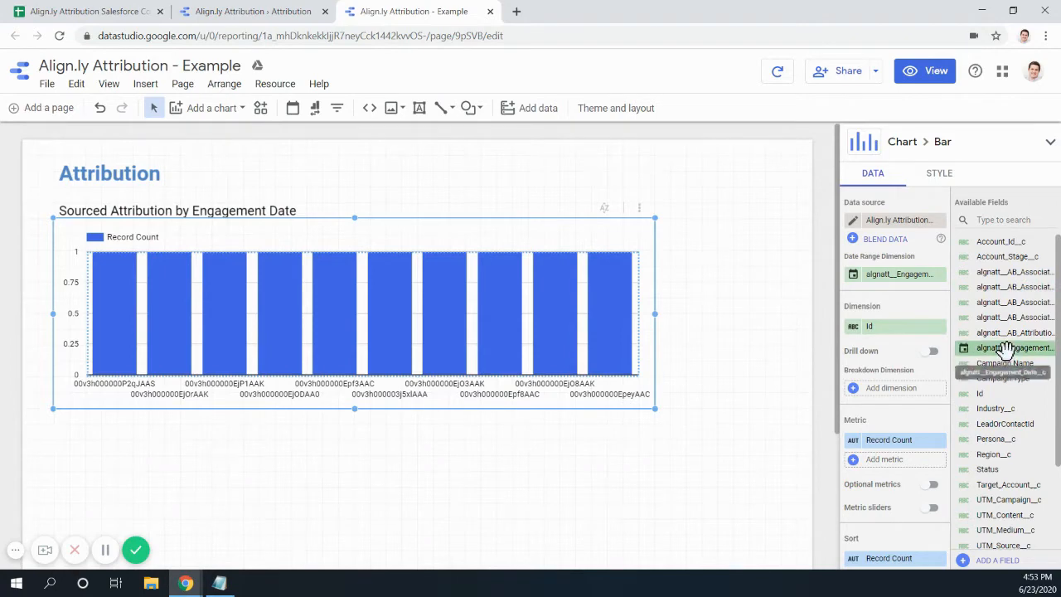
{"action": "left_click_drag", "start_coordinate": [1005, 348], "coordinate": [894, 326]}
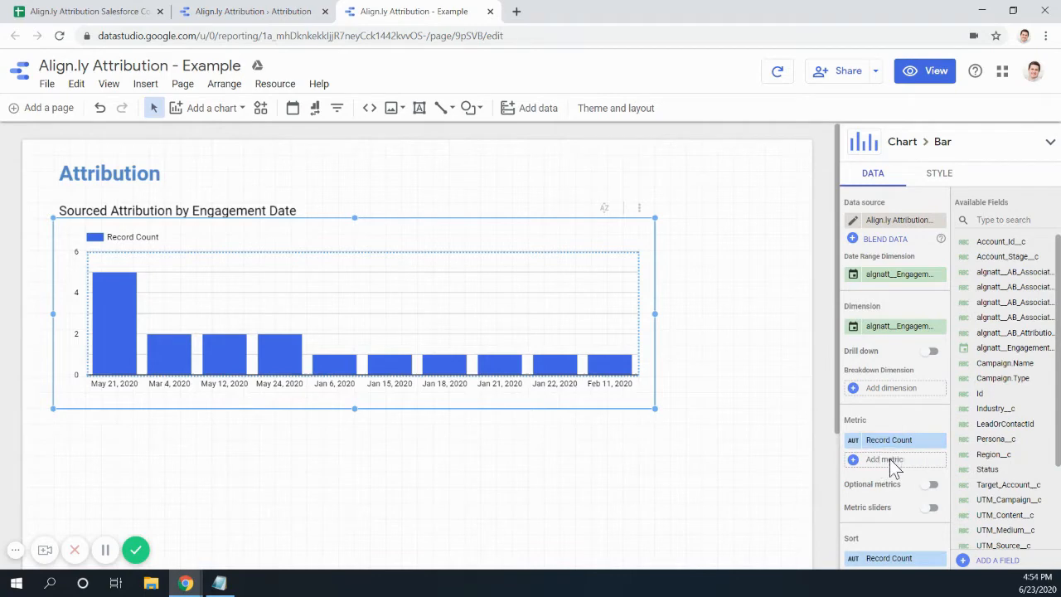
- Chart the First Touch, Last Touch, Equal Weight, U-Shaped and Time Decay sourced amounts, dropping Record Count
{"action": "scroll", "coordinate": [1048, 405], "scroll_direction": "down", "scroll_amount": 1}
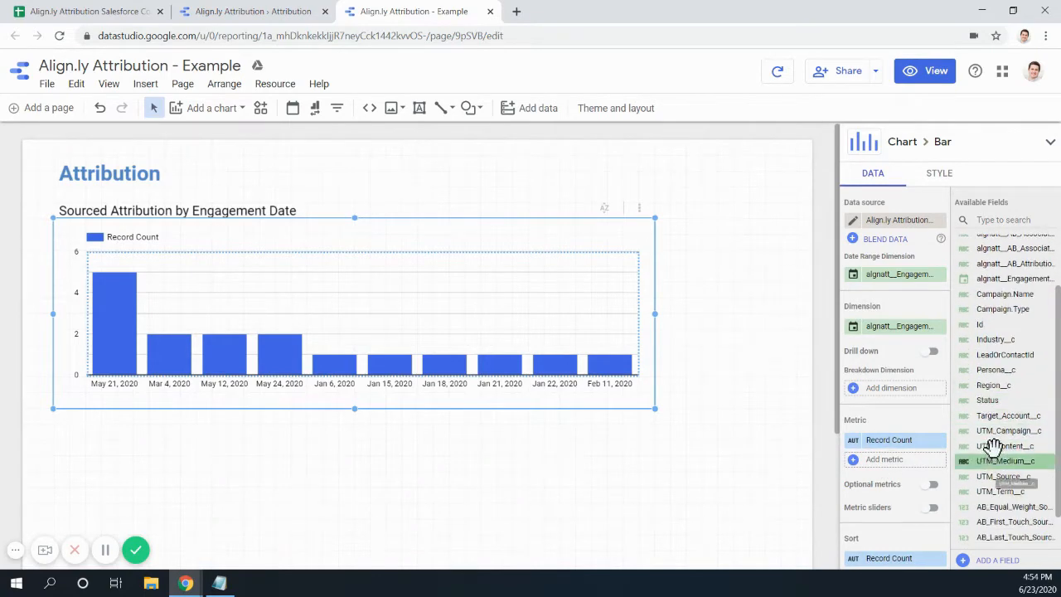
{"action": "scroll", "coordinate": [1007, 432], "scroll_direction": "down", "scroll_amount": 1}
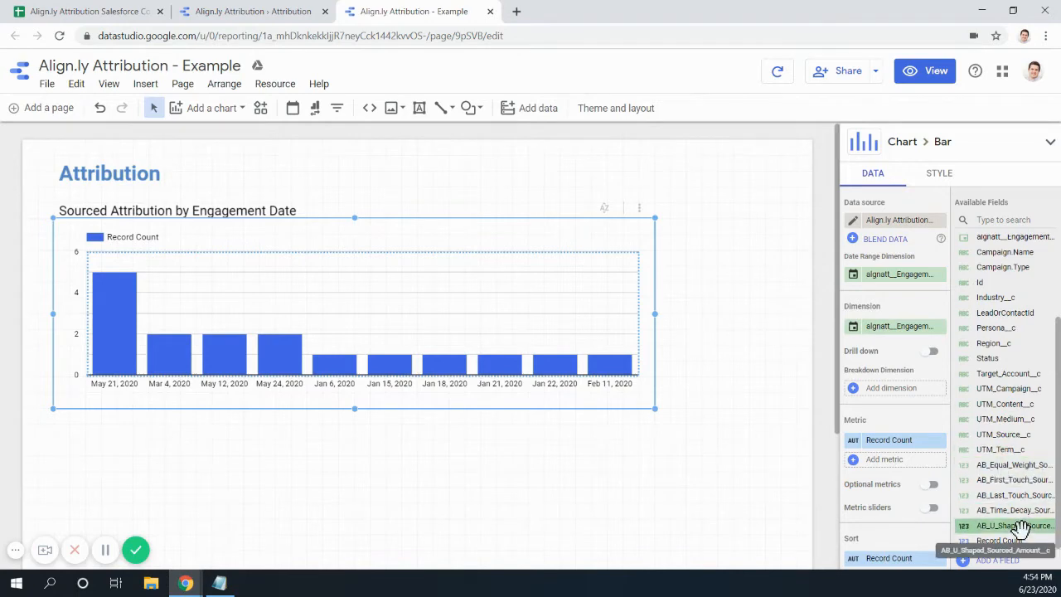
{"action": "left_click_drag", "start_coordinate": [1011, 480], "coordinate": [896, 461]}
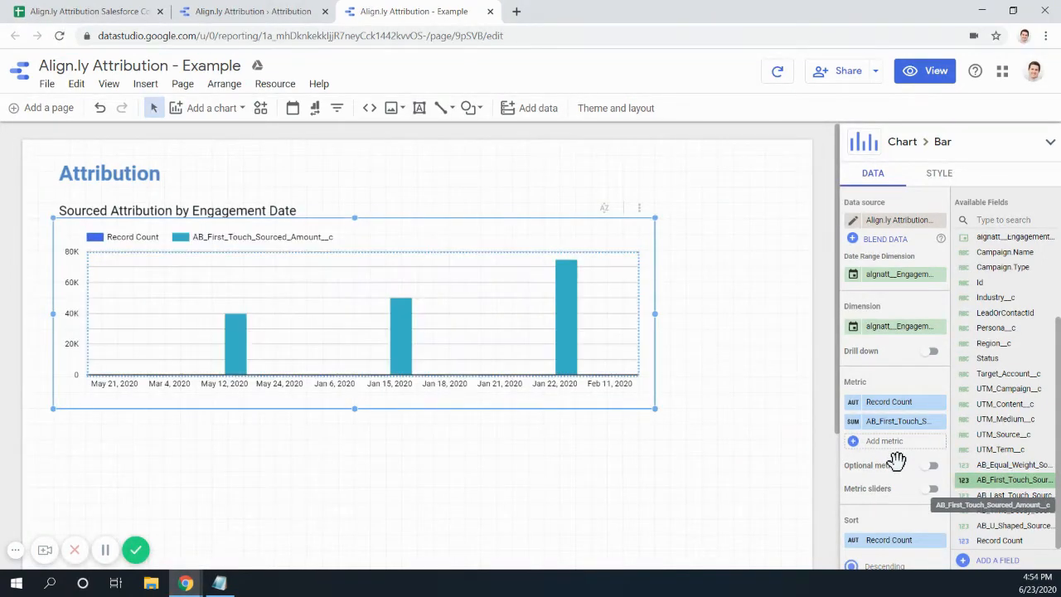
{"action": "scroll", "coordinate": [1003, 495], "scroll_direction": "up", "scroll_amount": 1}
{"action": "scroll", "coordinate": [1005, 496], "scroll_direction": "down", "scroll_amount": 1}
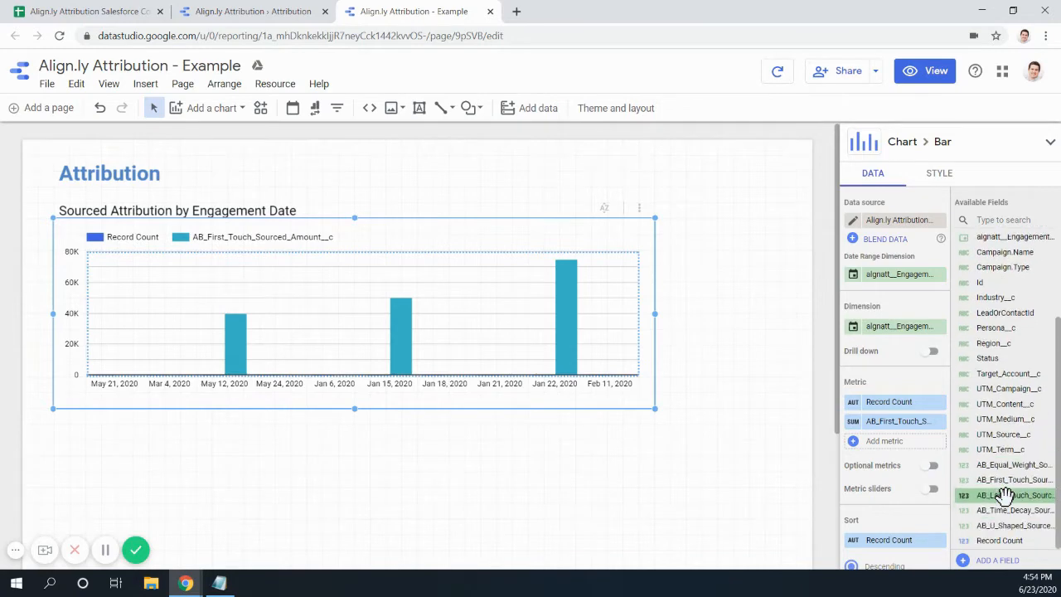
{"action": "left_click_drag", "start_coordinate": [1003, 494], "coordinate": [904, 450]}
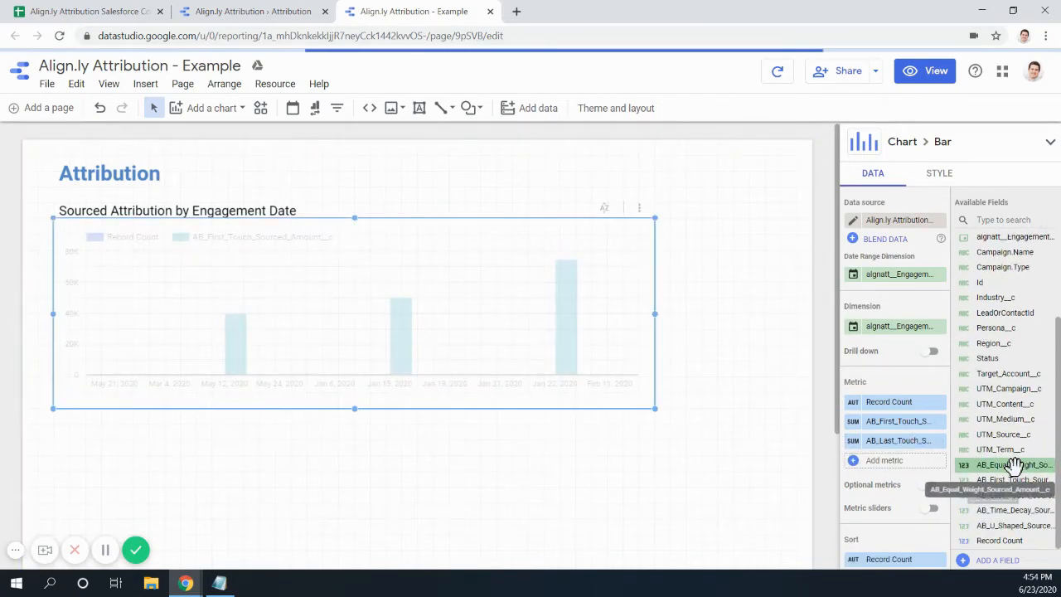
{"action": "left_click_drag", "start_coordinate": [1012, 464], "coordinate": [891, 461]}
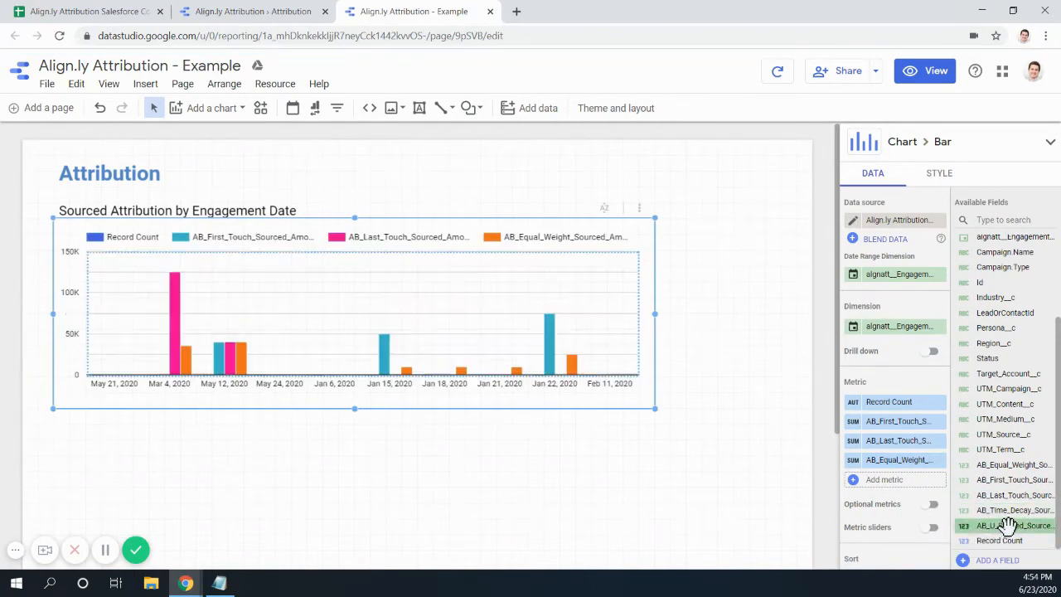
{"action": "left_click_drag", "start_coordinate": [1011, 526], "coordinate": [899, 489]}
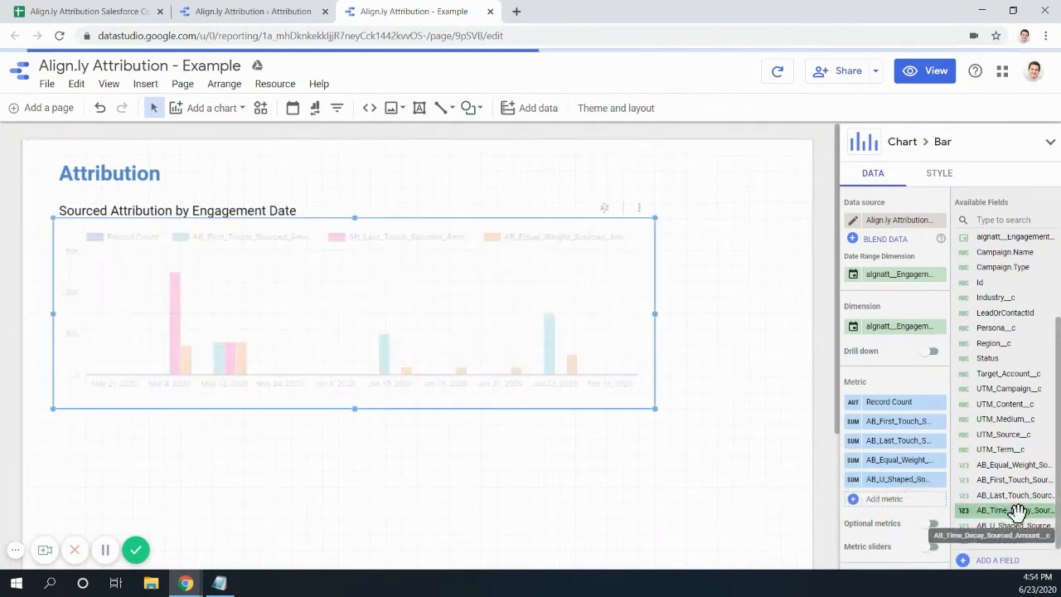
{"action": "left_click_drag", "start_coordinate": [1018, 508], "coordinate": [899, 501]}
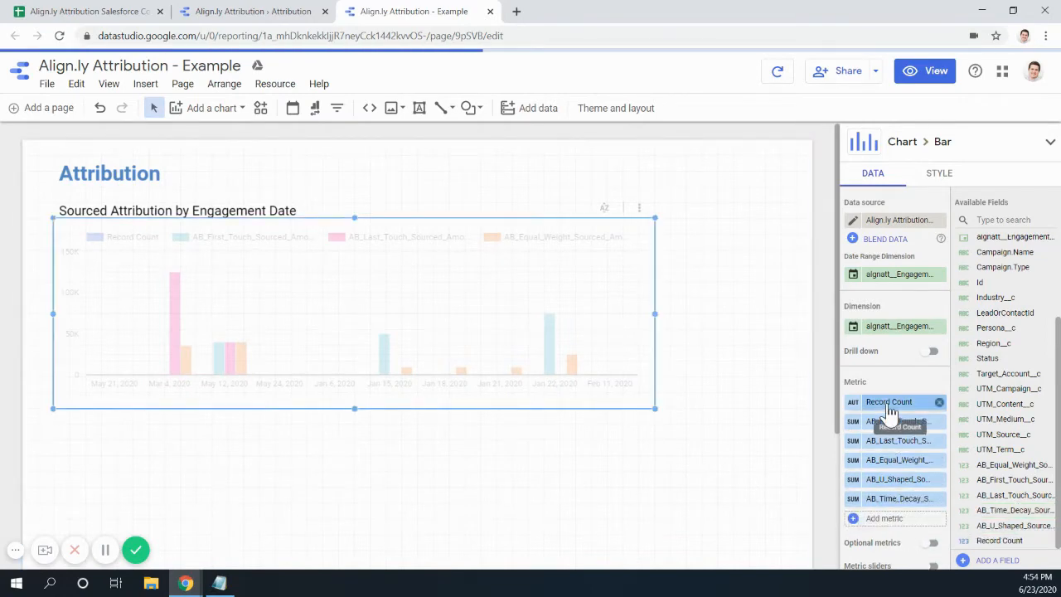
{"action": "left_click", "coordinate": [939, 402]}
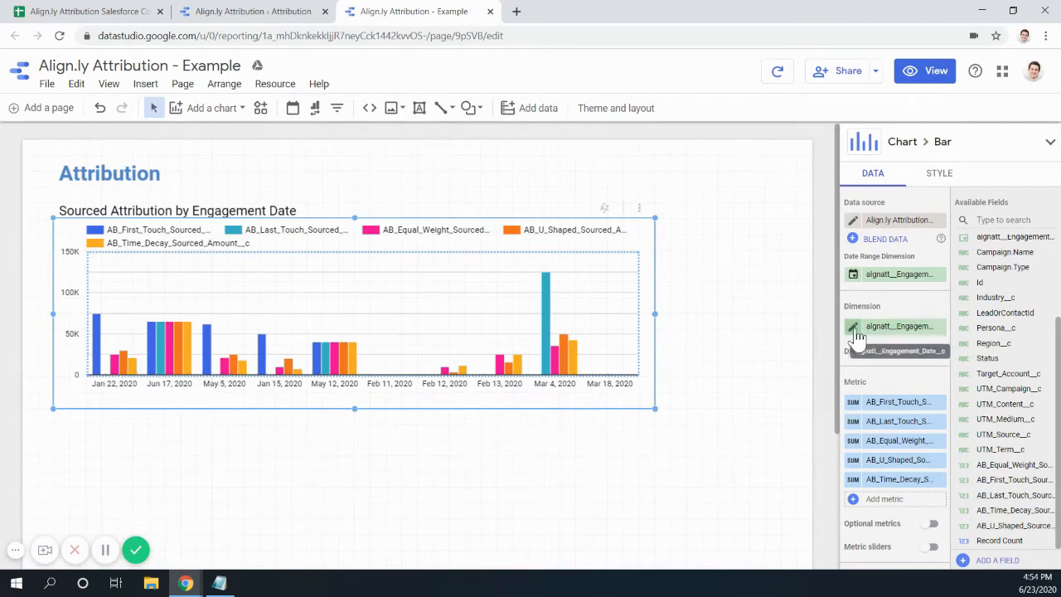
- Set the engagement date dimension's granularity to Year Month
{"action": "left_click", "coordinate": [893, 331]}
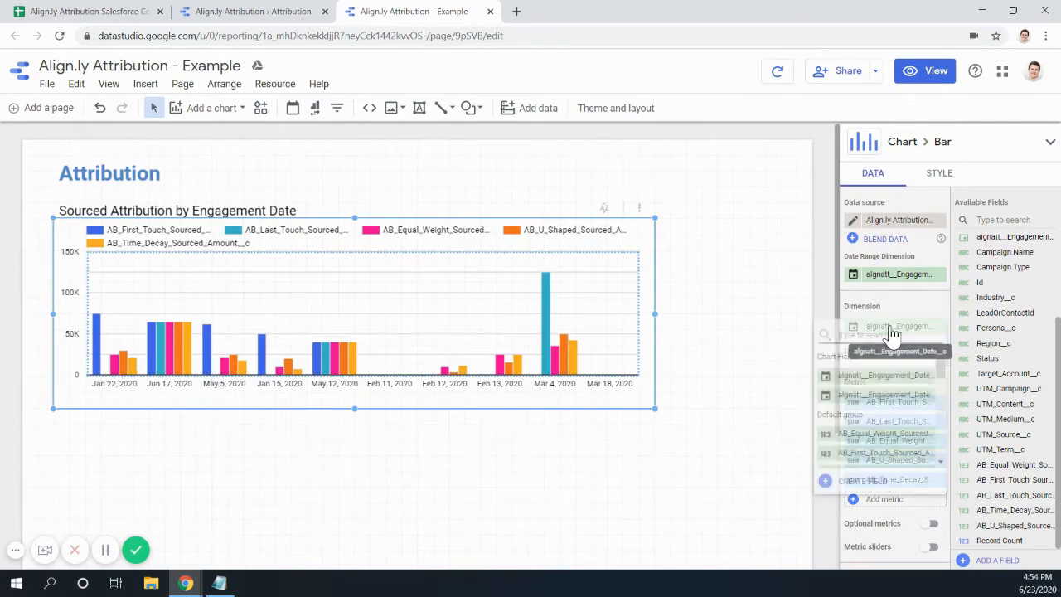
{"action": "left_click", "coordinate": [912, 307]}
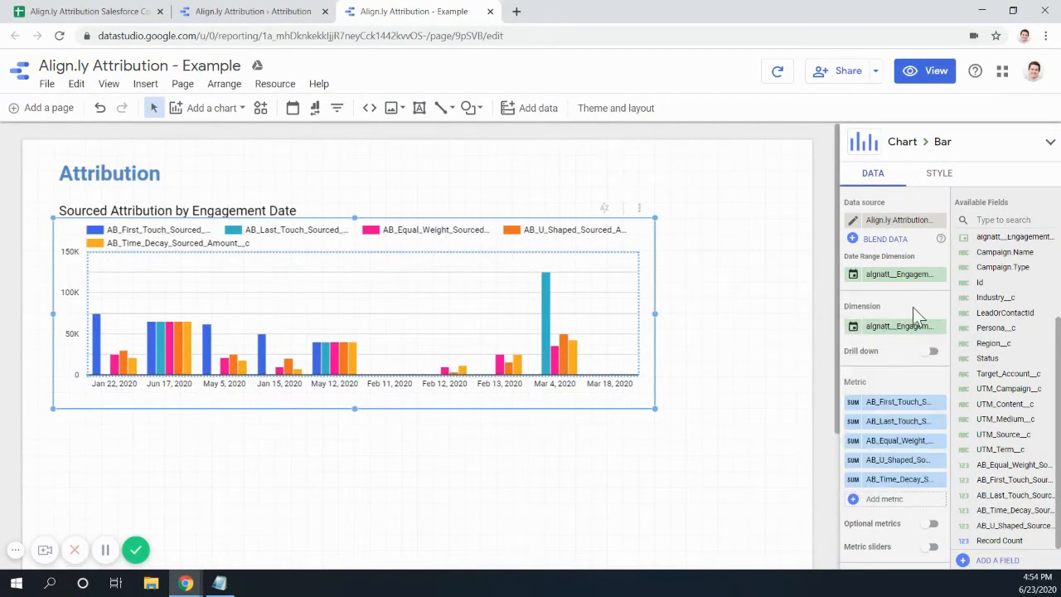
{"action": "left_click", "coordinate": [853, 324]}
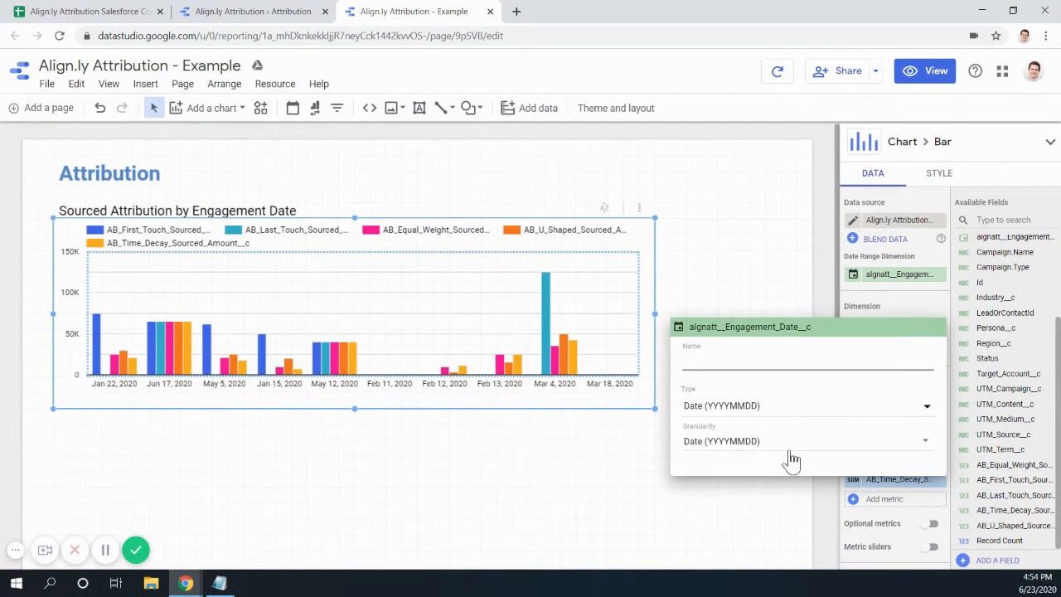
{"action": "left_click", "coordinate": [919, 446]}
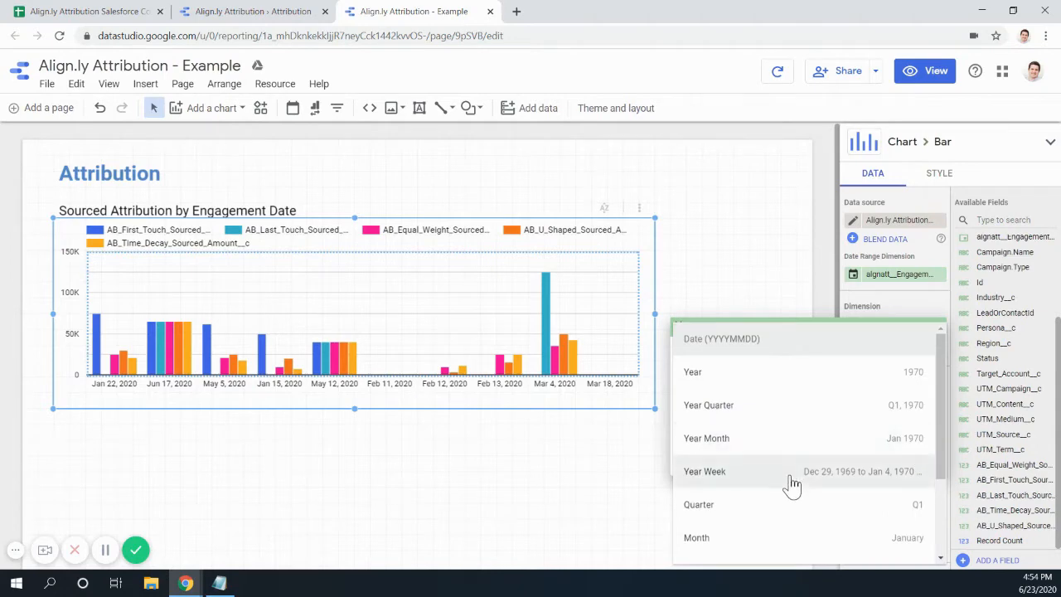
{"action": "left_click", "coordinate": [732, 439]}
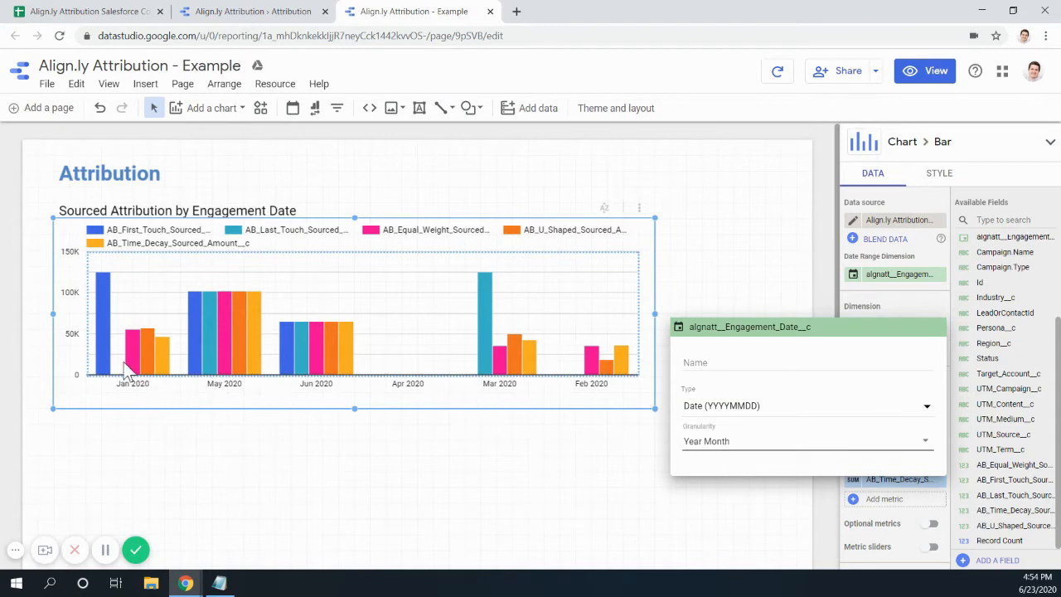
{"action": "left_click", "coordinate": [834, 277]}
- Attempt to sort the chart by engagement date and browse the sort field list
{"action": "scroll", "coordinate": [888, 445], "scroll_direction": "down", "scroll_amount": 6}
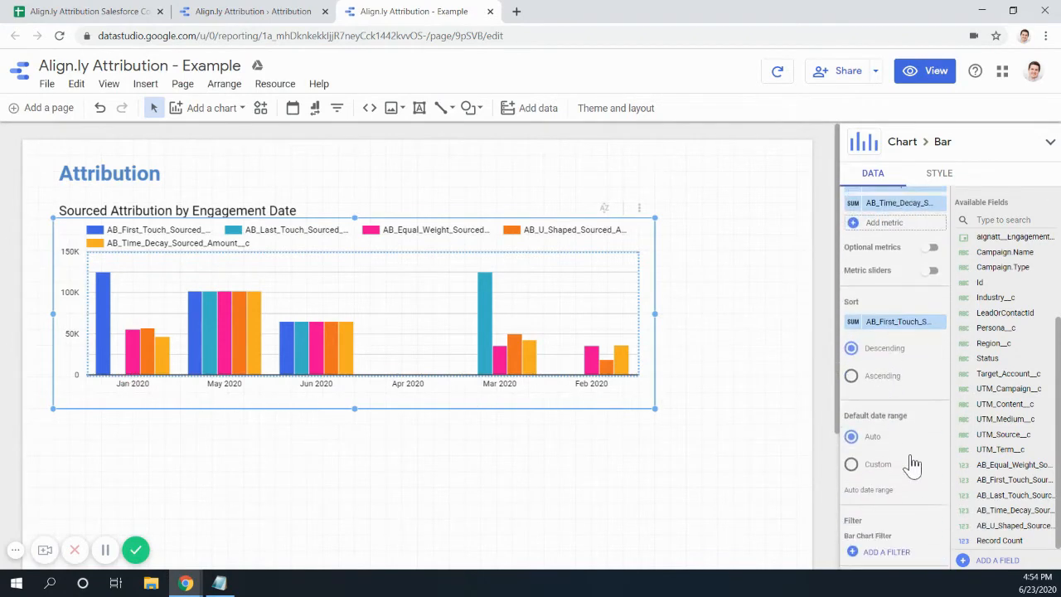
{"action": "scroll", "coordinate": [887, 348], "scroll_direction": "up", "scroll_amount": 1}
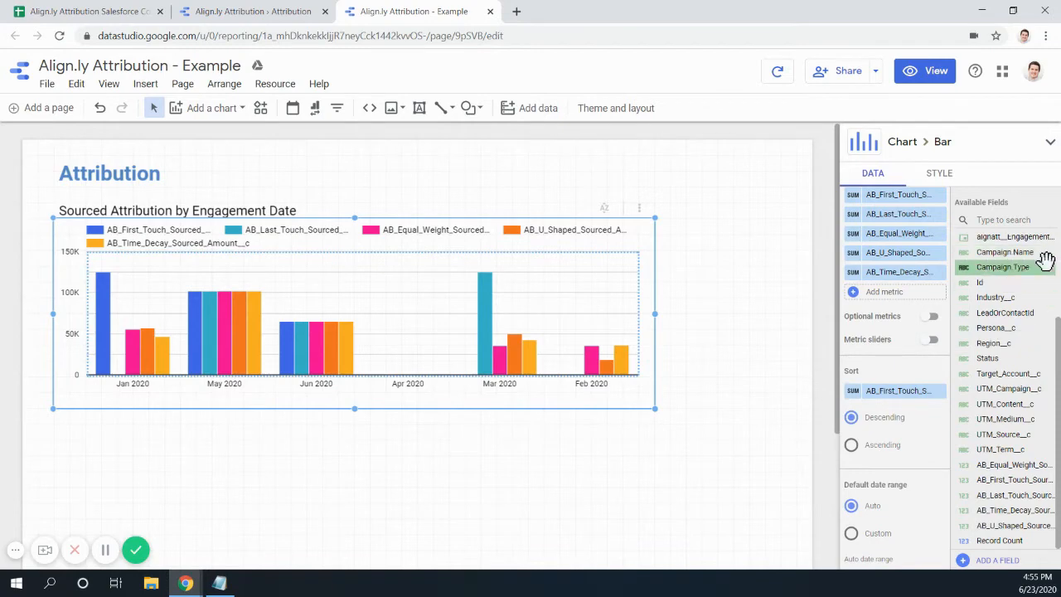
{"action": "left_click_drag", "start_coordinate": [1037, 238], "coordinate": [926, 382]}
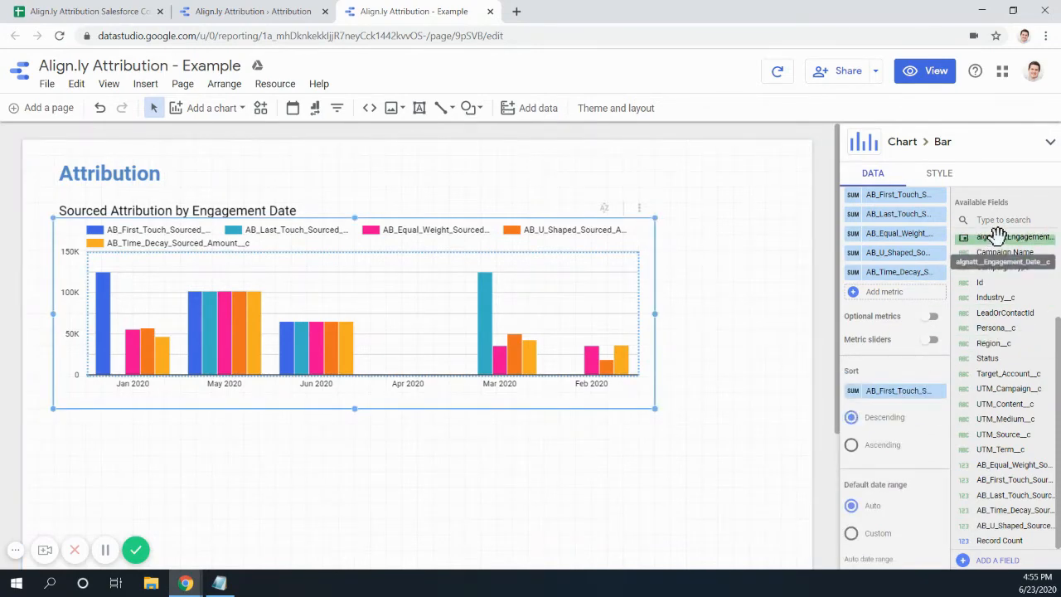
{"action": "left_click_drag", "start_coordinate": [1003, 238], "coordinate": [885, 391]}
{"action": "left_click", "coordinate": [917, 393]}
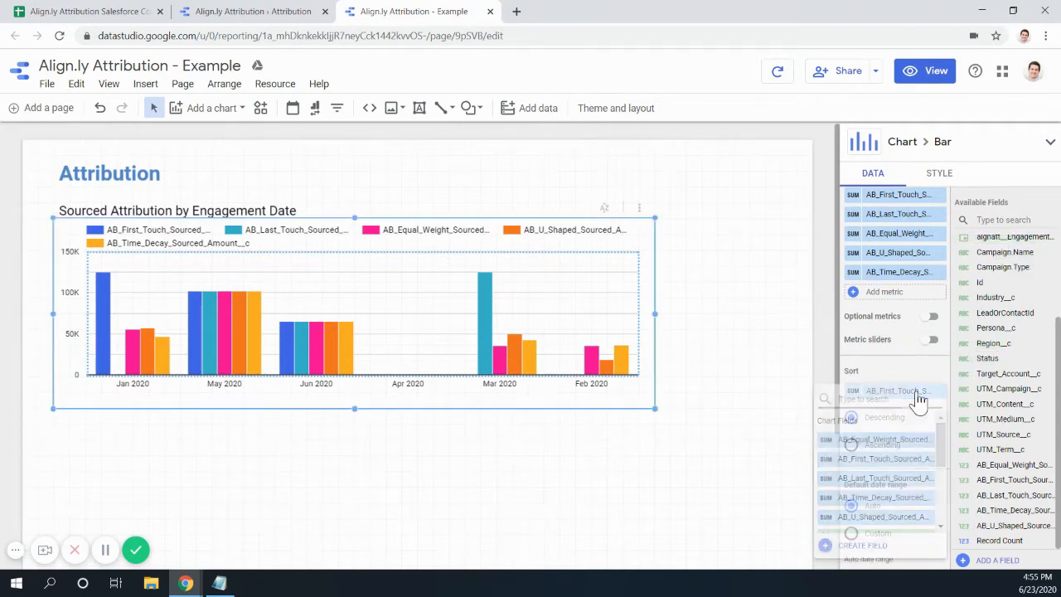
{"action": "scroll", "coordinate": [895, 489], "scroll_direction": "down", "scroll_amount": 4}
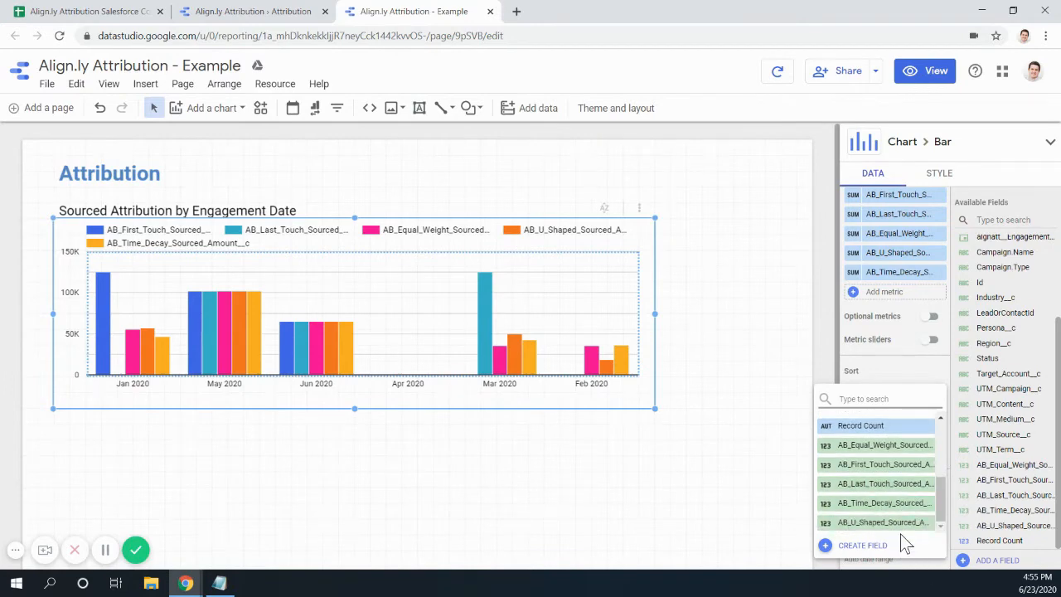
{"action": "scroll", "coordinate": [883, 507], "scroll_direction": "up", "scroll_amount": 4}
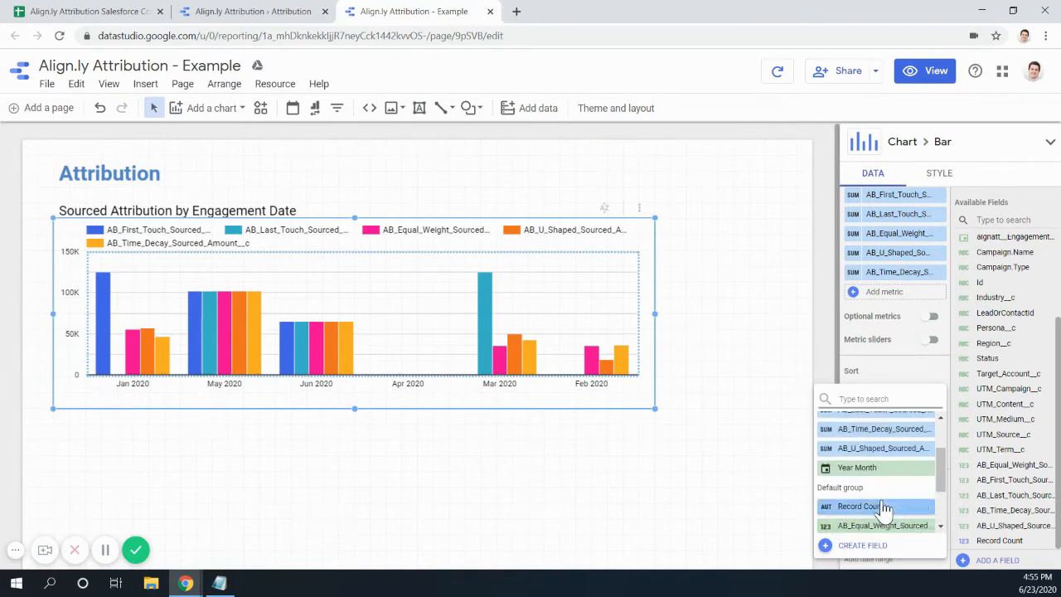
{"action": "scroll", "coordinate": [883, 507], "scroll_direction": "down", "scroll_amount": 2}
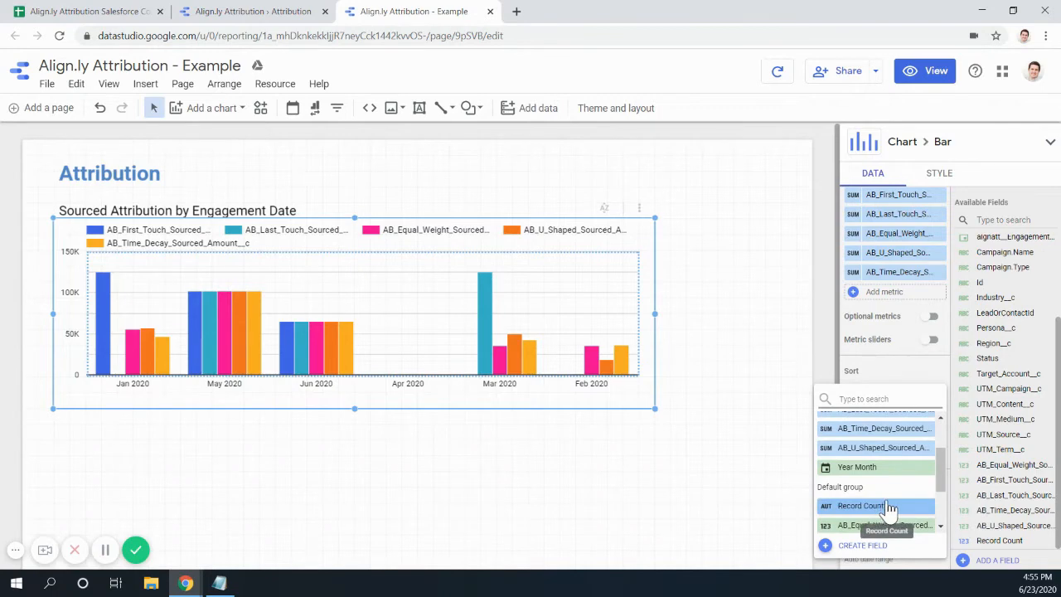
{"action": "scroll", "coordinate": [928, 539], "scroll_direction": "up", "scroll_amount": 3}
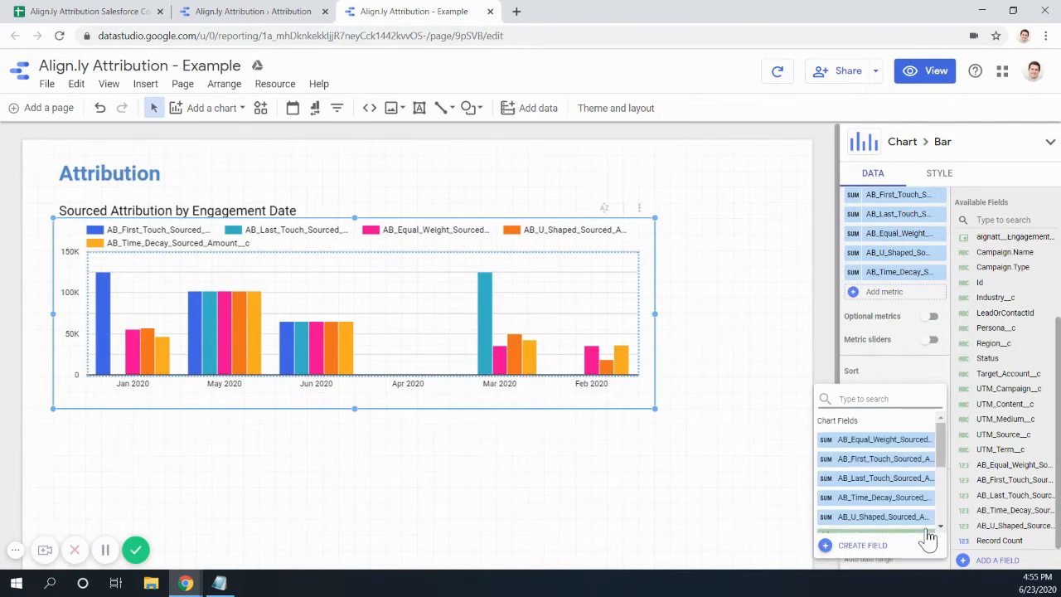
{"action": "left_click", "coordinate": [907, 372]}
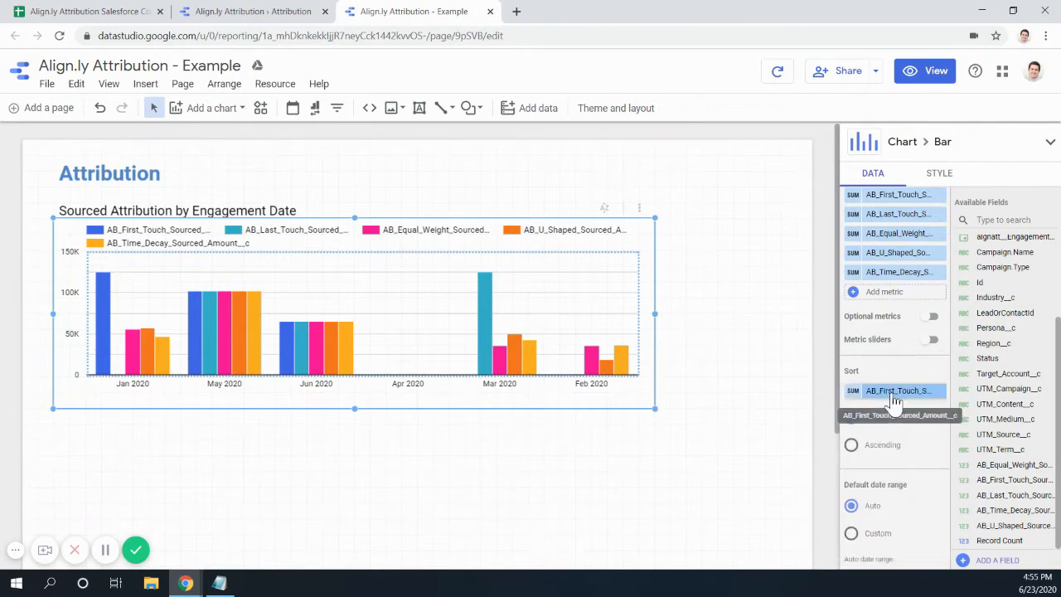
{"action": "left_click_drag", "start_coordinate": [999, 237], "coordinate": [961, 253]}
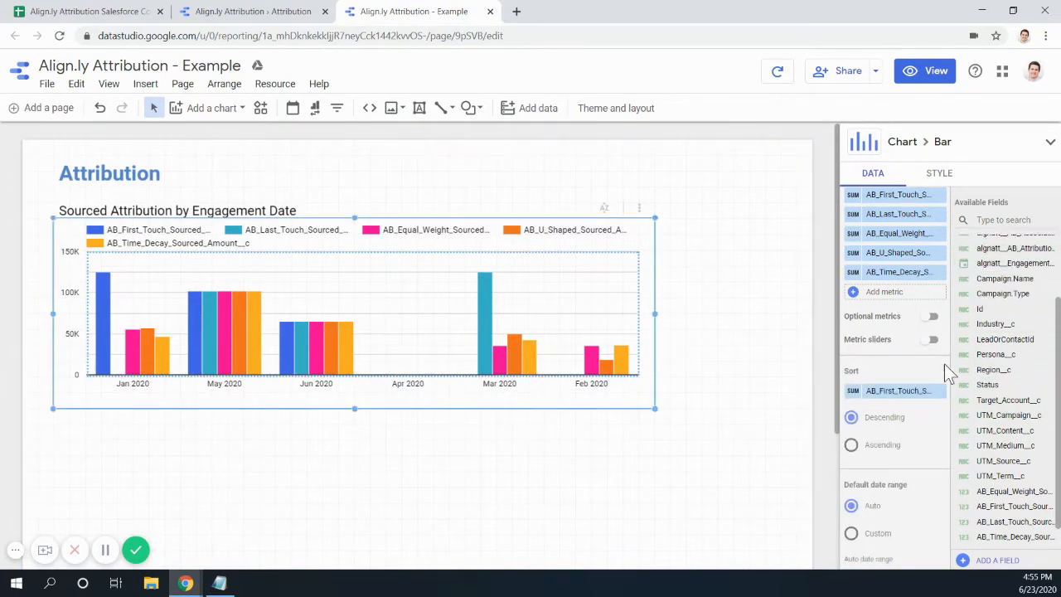
- Sort the chart by Year Month in ascending order
{"action": "left_click", "coordinate": [856, 395]}
{"action": "left_click", "coordinate": [889, 354]}
{"action": "left_click", "coordinate": [891, 392]}
{"action": "scroll", "coordinate": [893, 460], "scroll_direction": "down", "scroll_amount": 2}
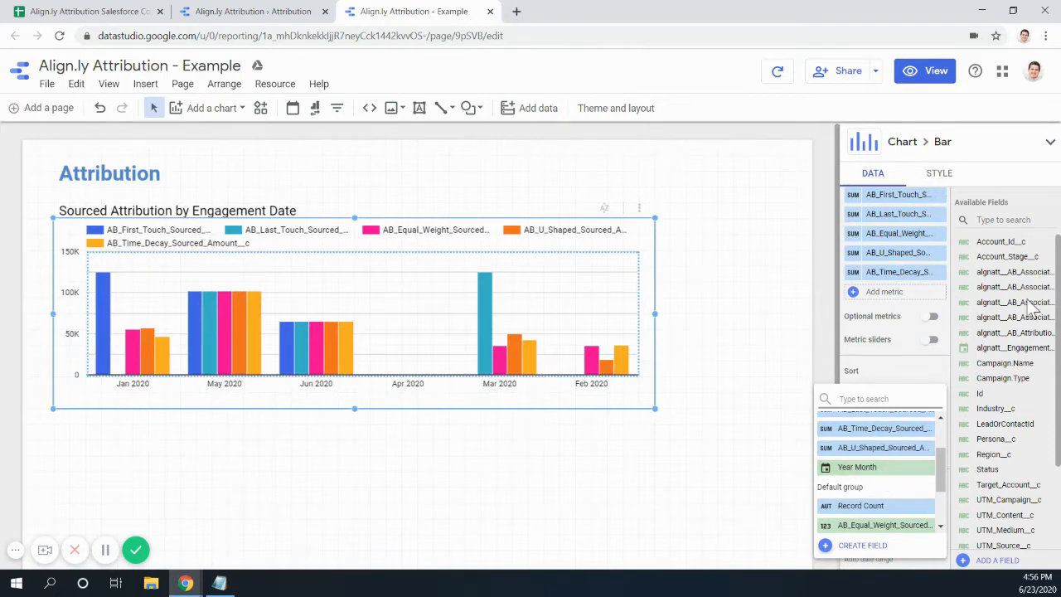
{"action": "left_click", "coordinate": [862, 468]}
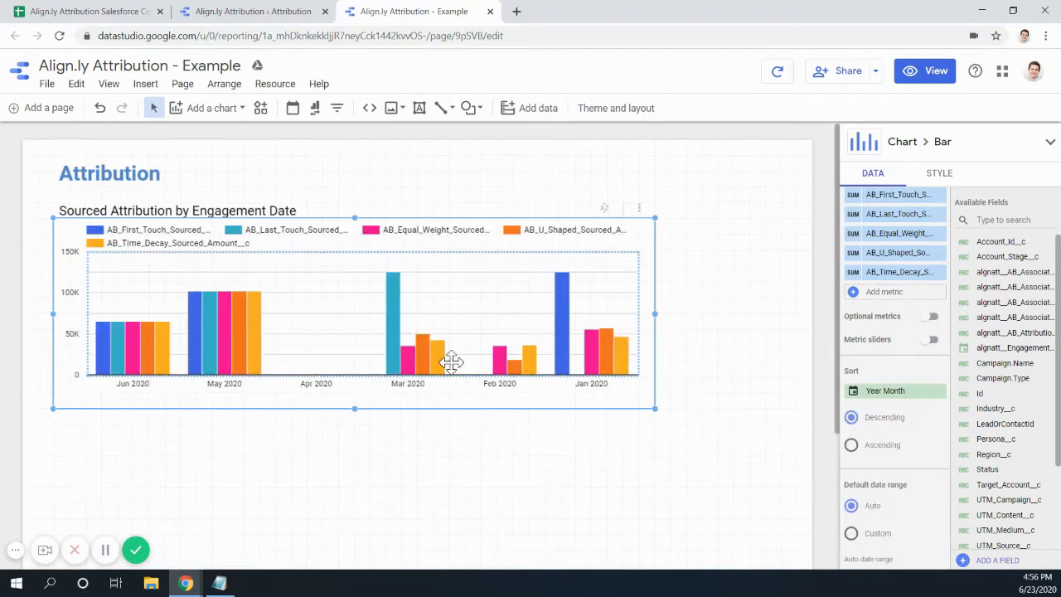
{"action": "left_click", "coordinate": [856, 447]}
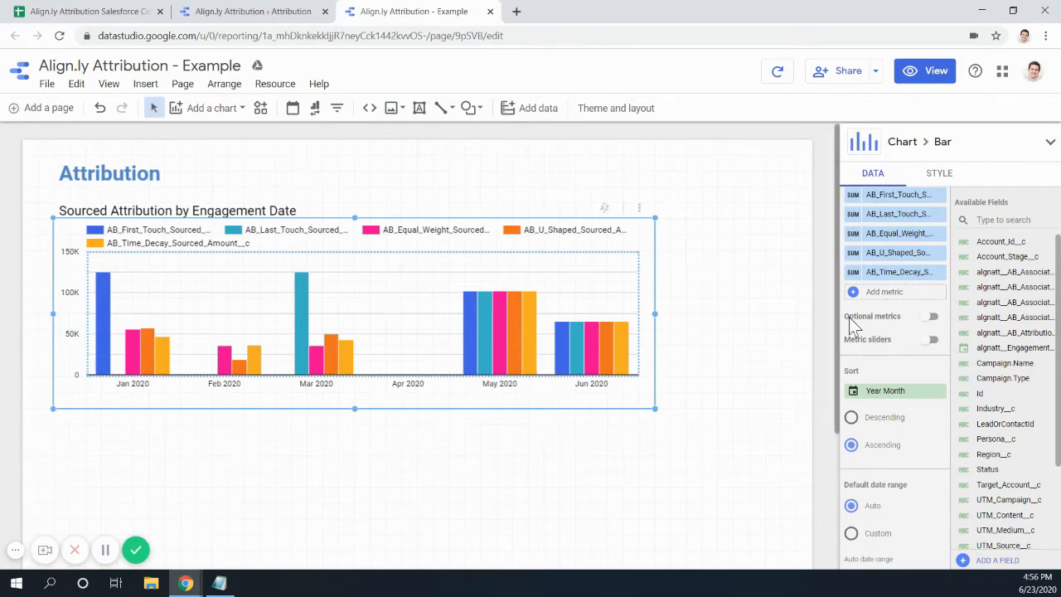
{"action": "scroll", "coordinate": [881, 391], "scroll_direction": "up", "scroll_amount": 3}
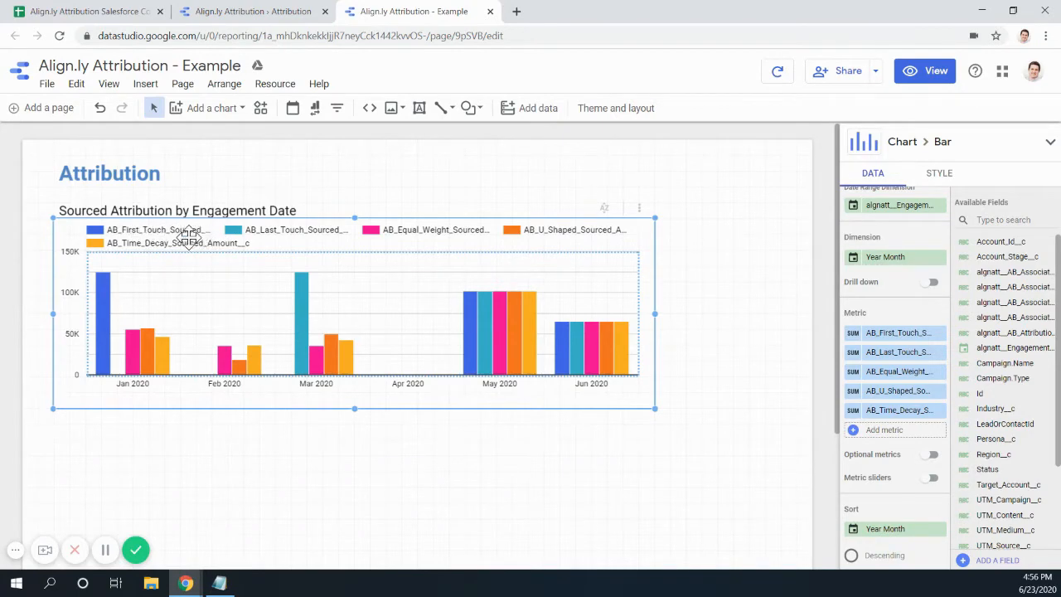
- Rename the first two metrics to First Touch and Last Touch
{"action": "left_click", "coordinate": [854, 334]}
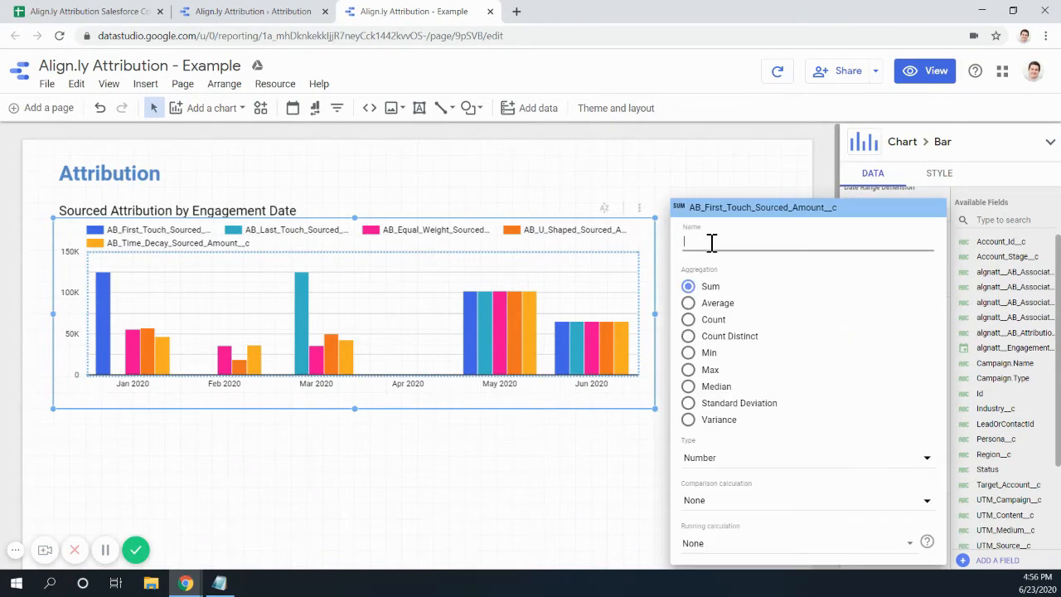
{"action": "type", "text": "First Touch"}
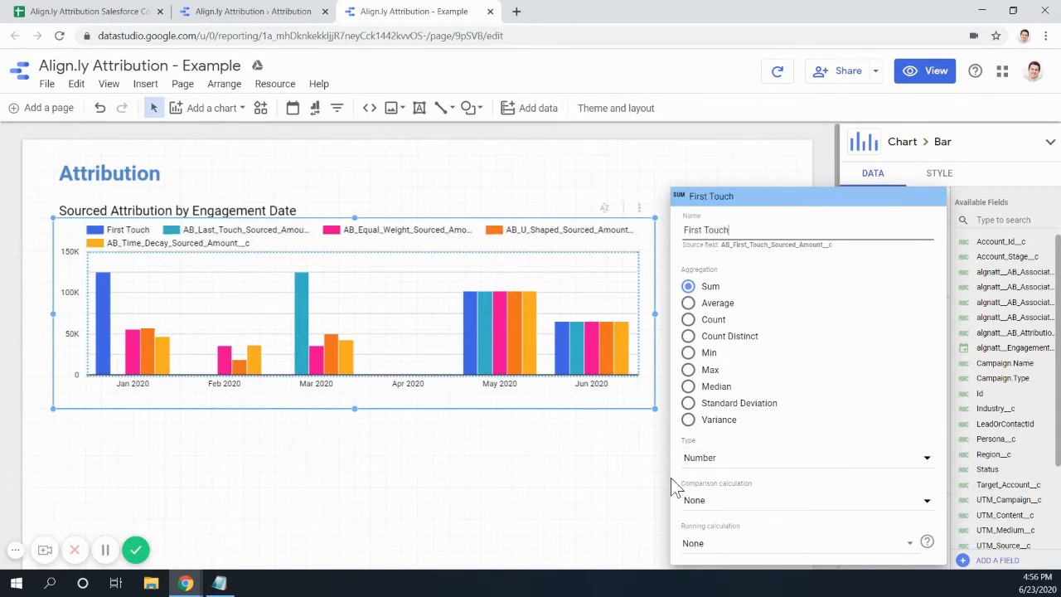
{"action": "left_click", "coordinate": [613, 481]}
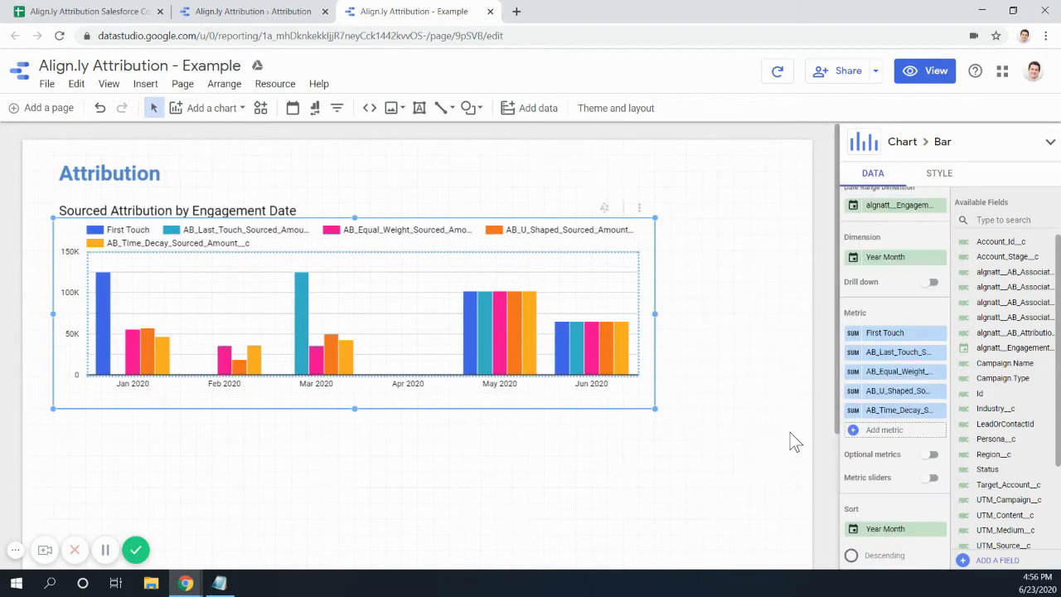
{"action": "left_click", "coordinate": [891, 353]}
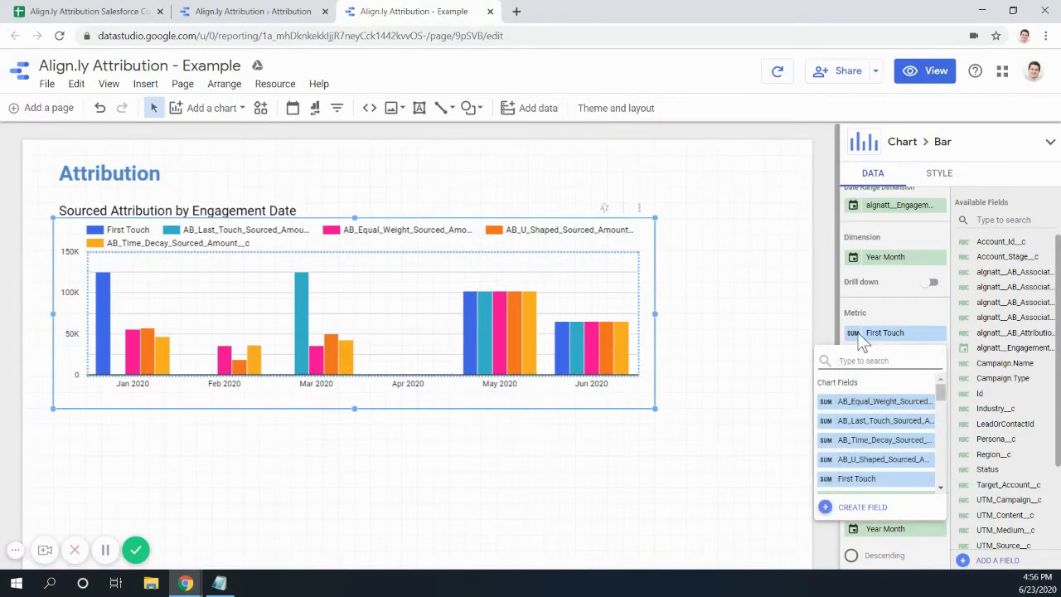
{"action": "left_click", "coordinate": [880, 307]}
{"action": "left_click", "coordinate": [856, 364]}
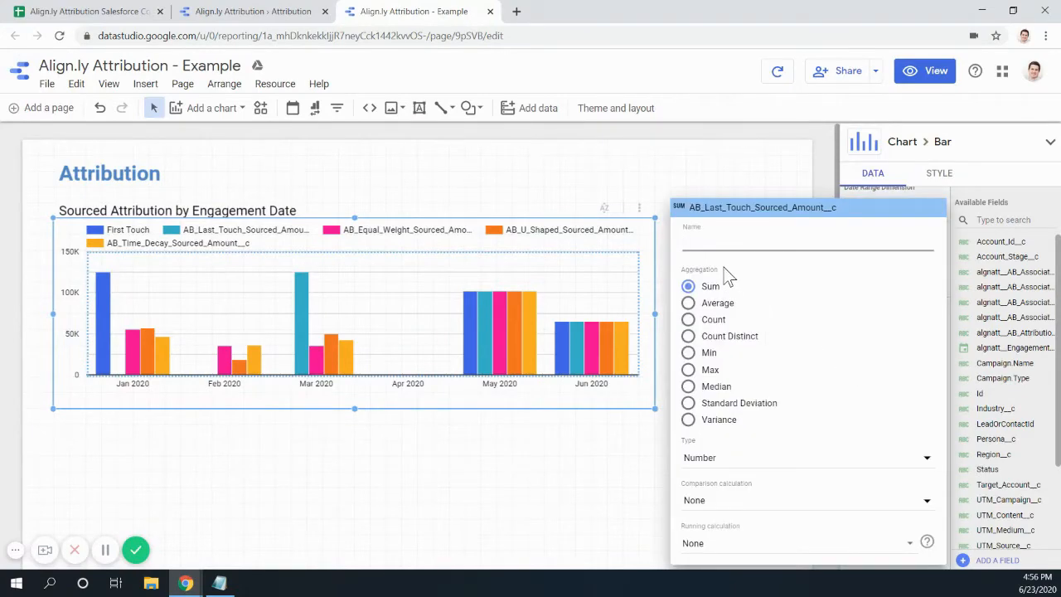
{"action": "type", "text": "Last Touch"}
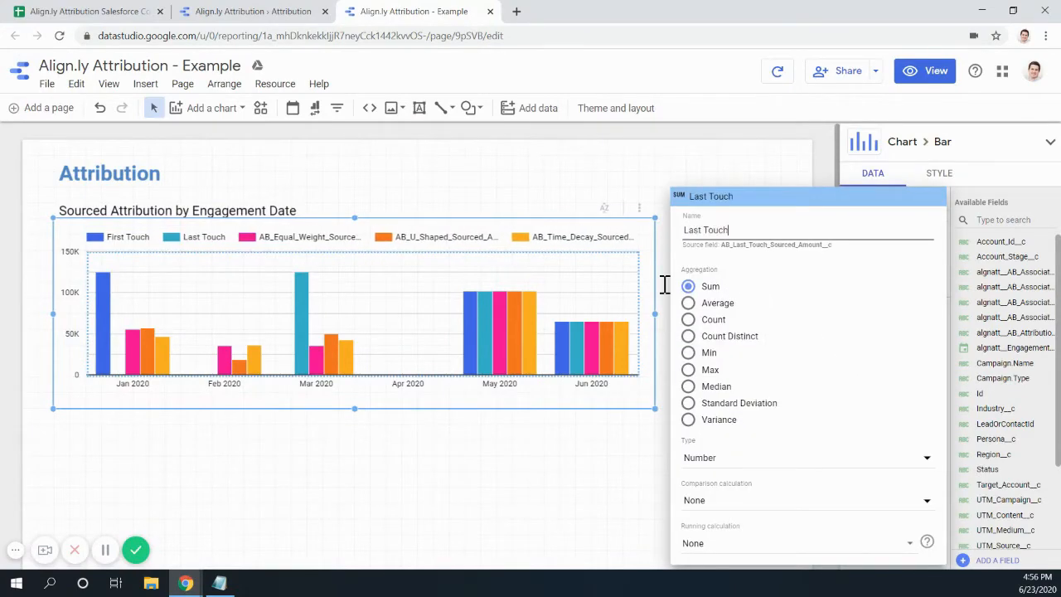
{"action": "left_click", "coordinate": [588, 463]}
- Rename the third metric to Equal Weight
{"action": "left_click", "coordinate": [850, 372]}
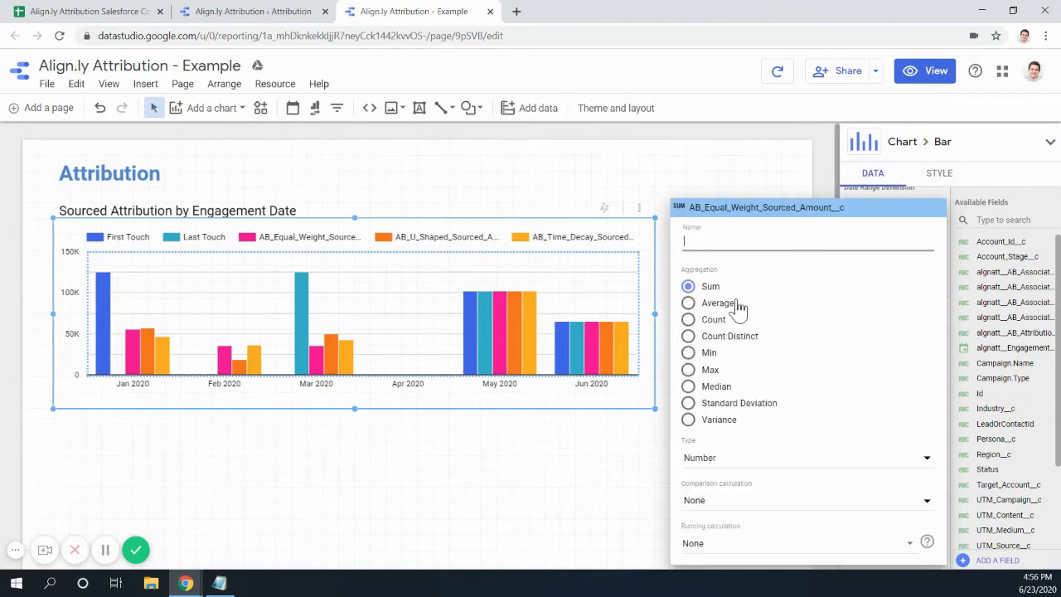
{"action": "type", "text": "Eqau"}
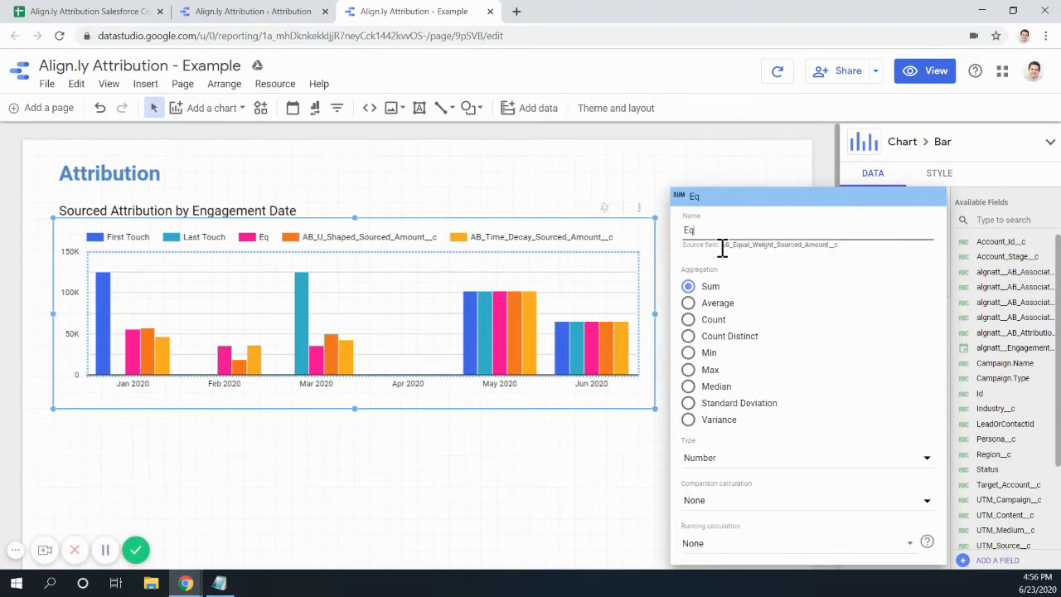
{"action": "key", "text": "BackSpace"}
{"action": "key", "text": "BackSpace"}
{"action": "type", "text": "ual Weight"}
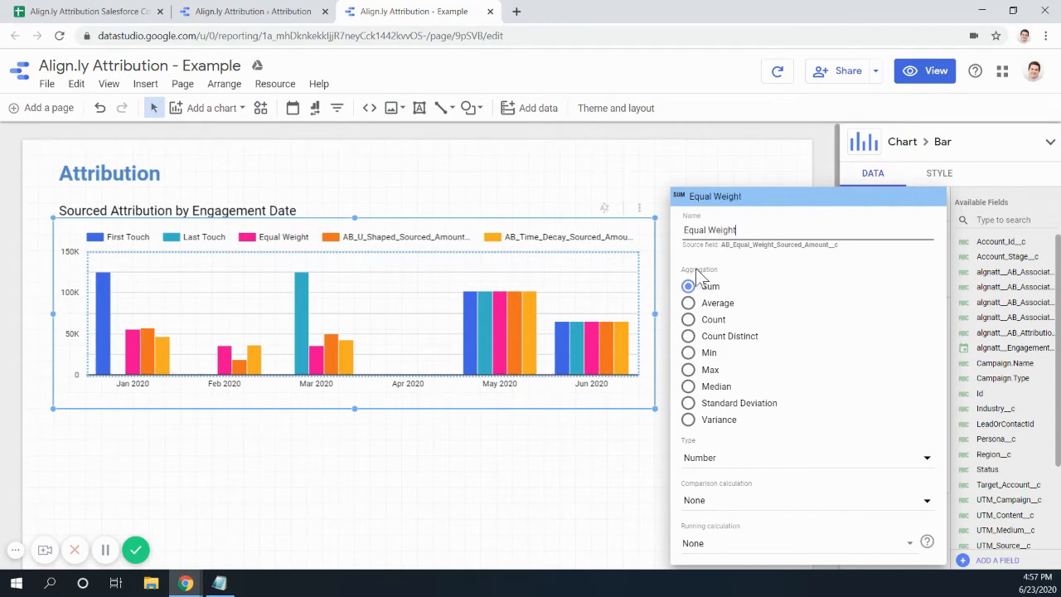
{"action": "left_click", "coordinate": [639, 439]}
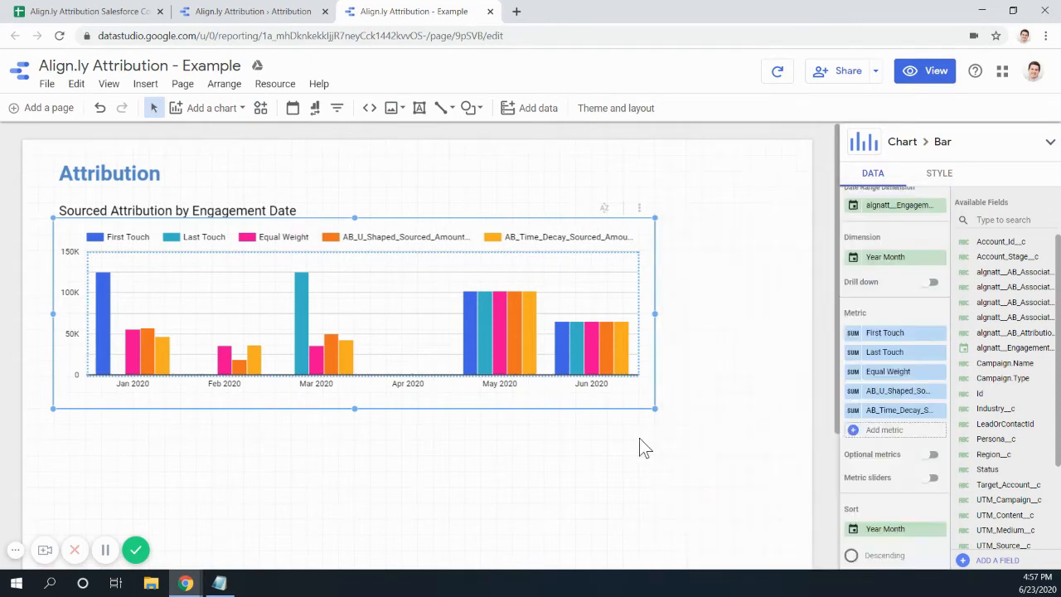
- Rename the last two metrics to U-Shaped and Time Decay
{"action": "left_click", "coordinate": [850, 391]}
{"action": "type", "text": "U S"}
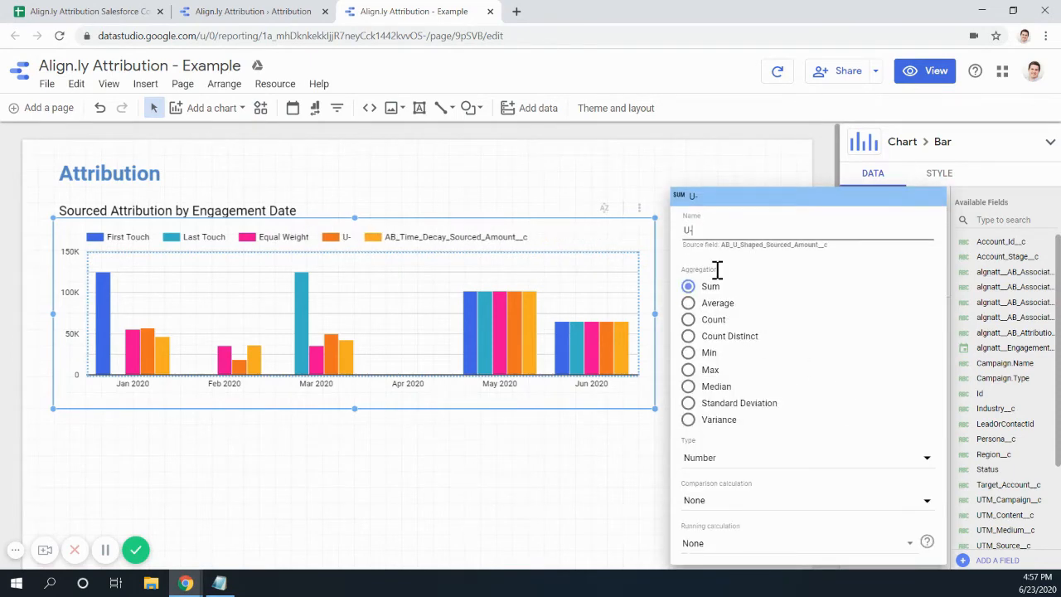
{"action": "key", "text": "BackSpace"}
{"action": "key", "text": "BackSpace"}
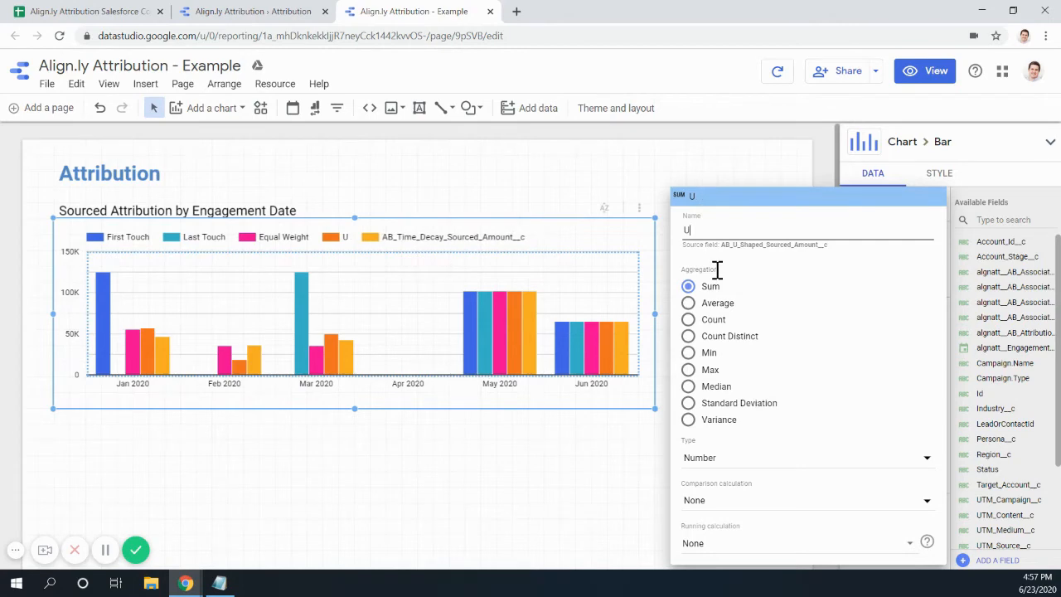
{"action": "type", "text": "-Shape"}
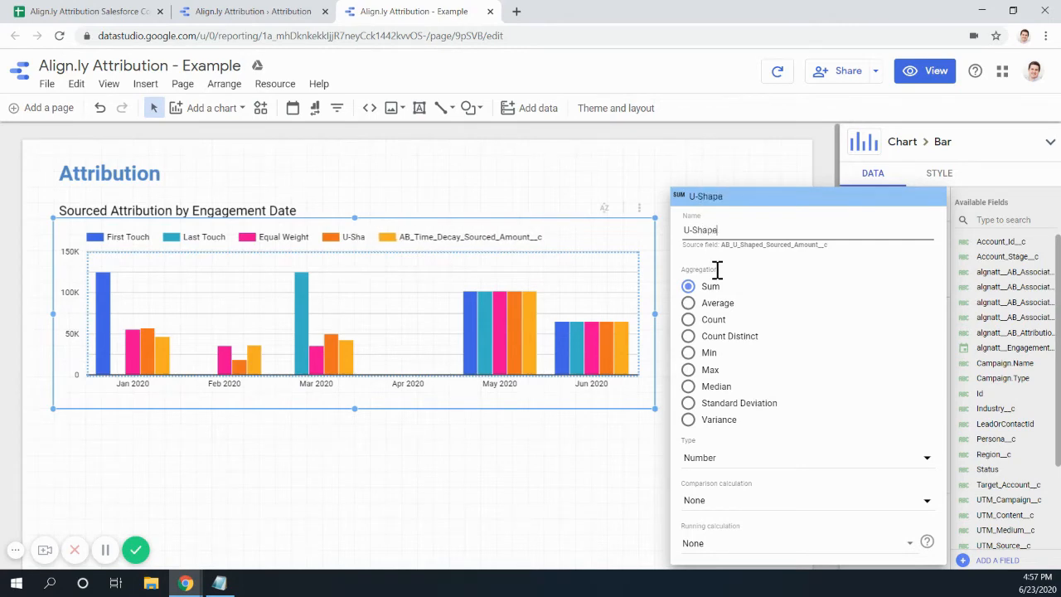
{"action": "type", "text": "d"}
{"action": "left_click", "coordinate": [602, 474]}
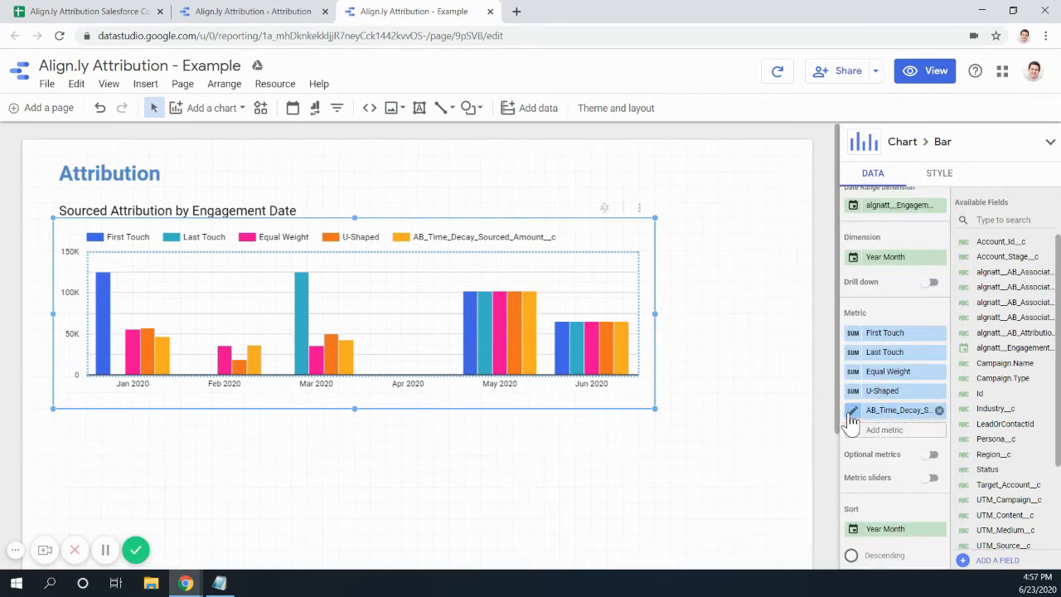
{"action": "left_click", "coordinate": [853, 410]}
{"action": "type", "text": "Time Decay"}
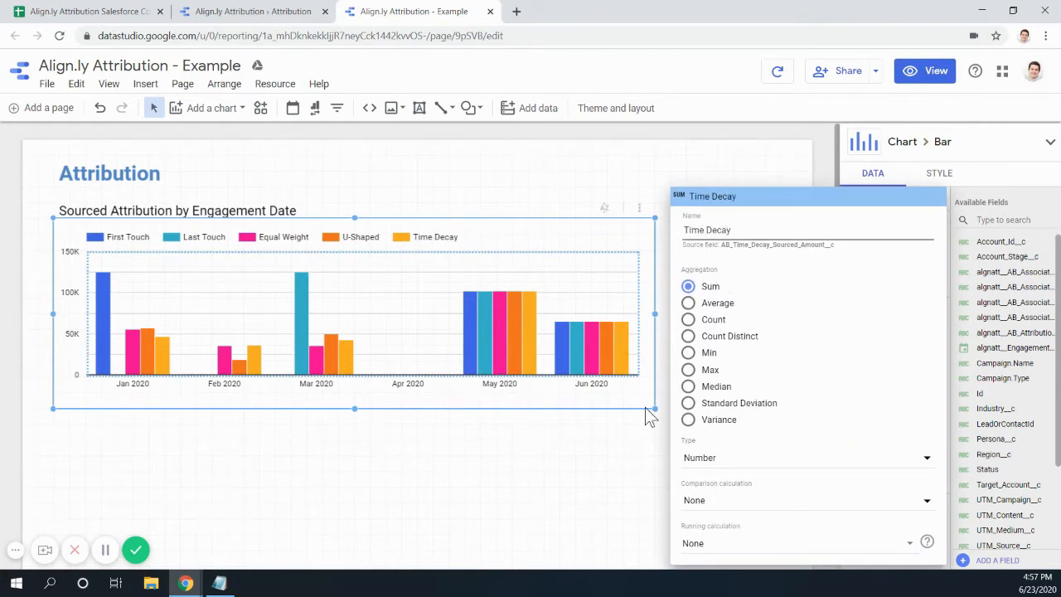
{"action": "left_click", "coordinate": [641, 460]}
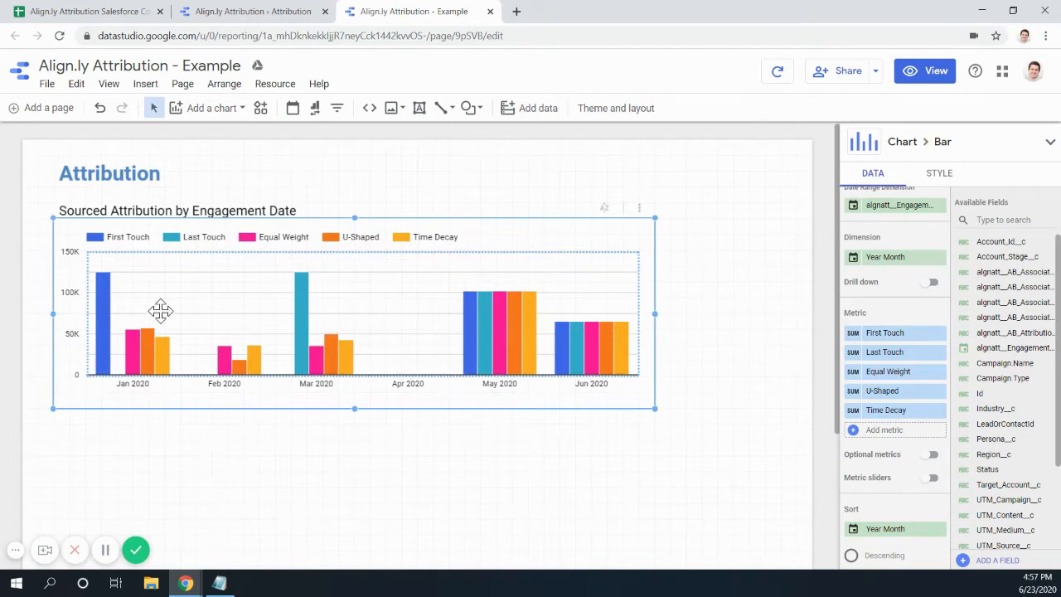
{"action": "left_click", "coordinate": [262, 15]}
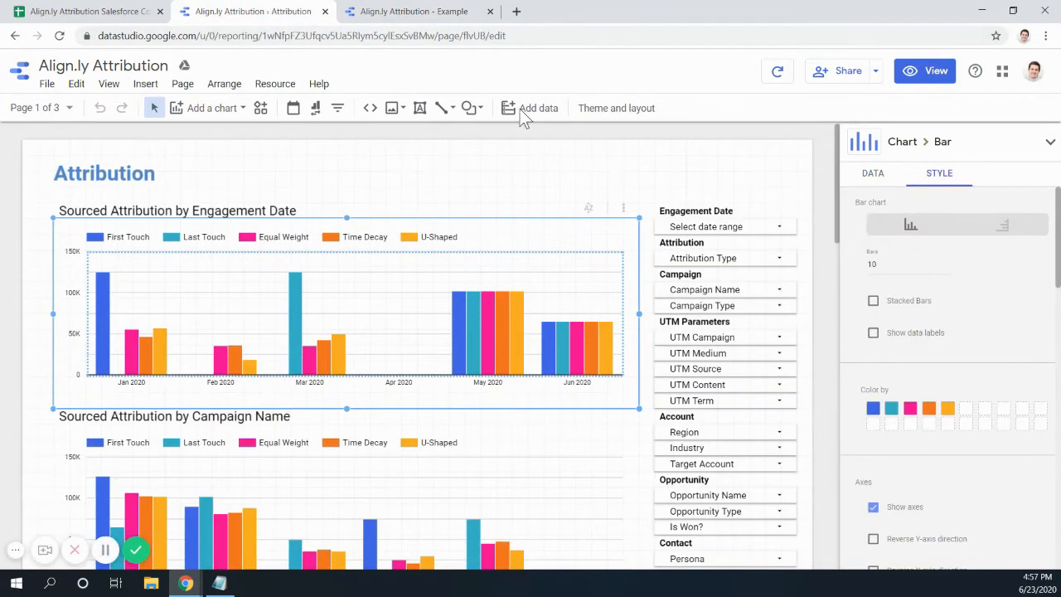
- Return to the Example report and narrow its bar chart to match the original's width
{"action": "left_click", "coordinate": [401, 18]}
{"action": "left_click", "coordinate": [284, 18]}
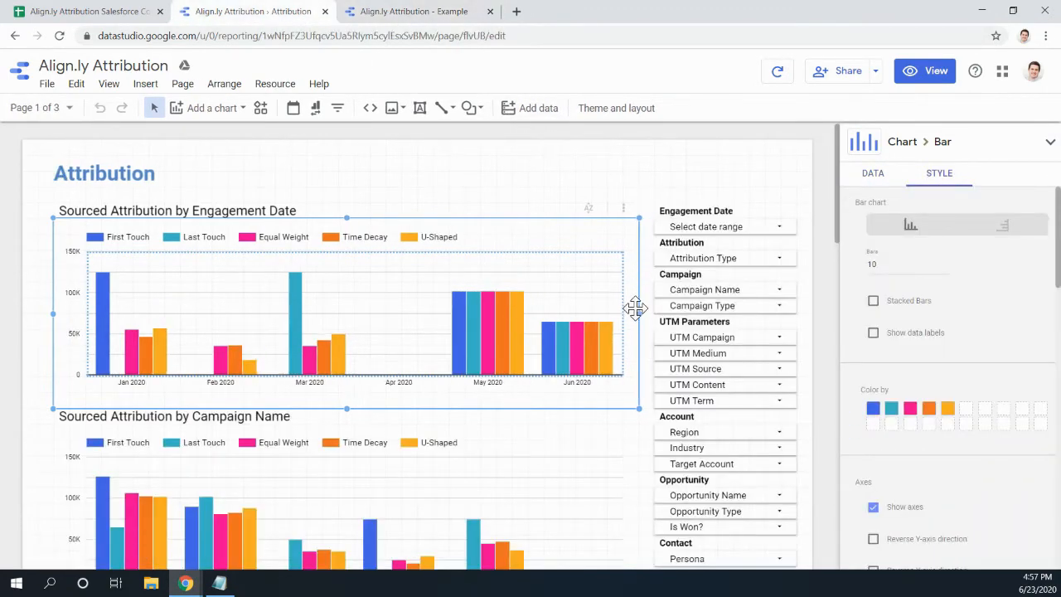
{"action": "left_click", "coordinate": [436, 15]}
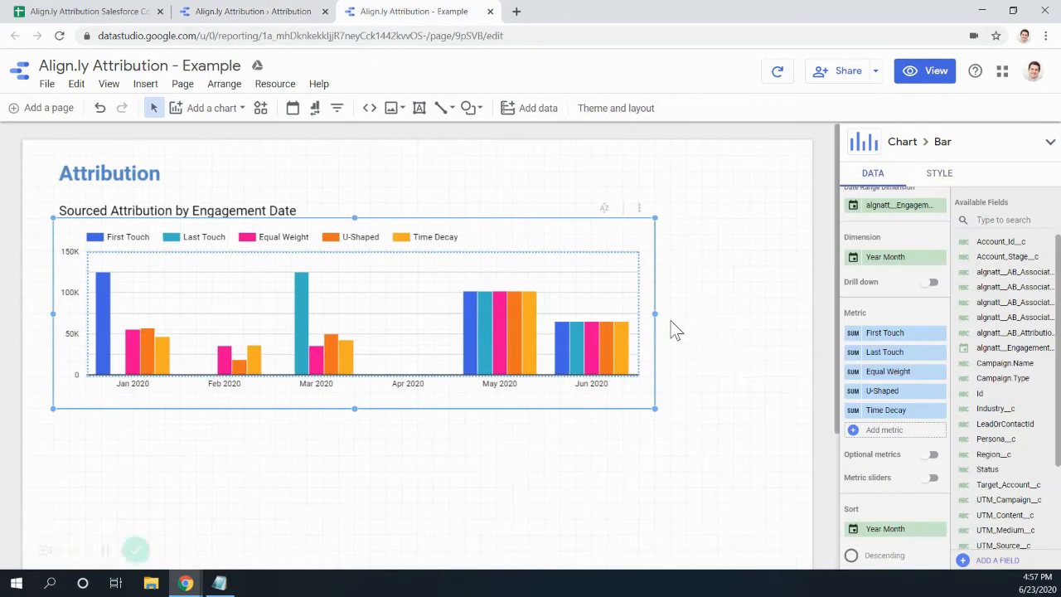
{"action": "left_click_drag", "start_coordinate": [653, 313], "coordinate": [637, 311]}
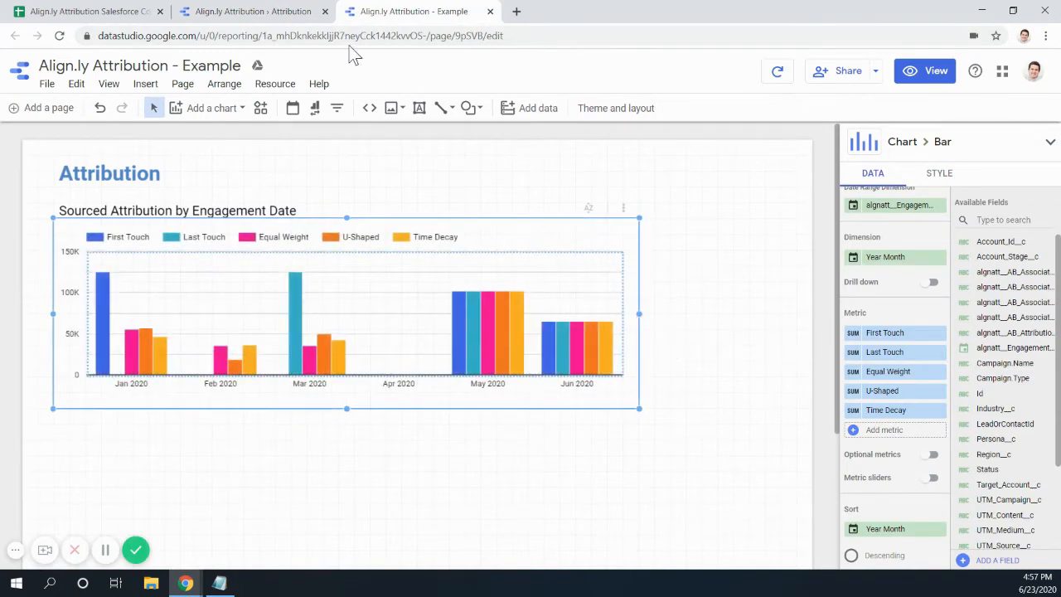
- Compare the chart widths against the original Align.ly Attribution report, ending on the Text tool
{"action": "left_click", "coordinate": [273, 20]}
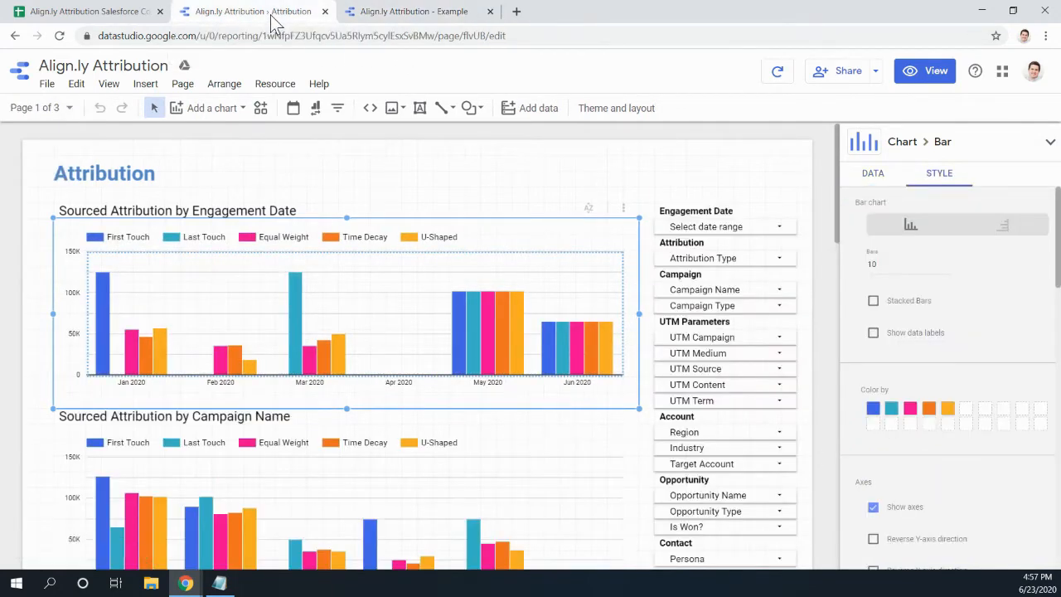
{"action": "left_click", "coordinate": [373, 20]}
{"action": "left_click", "coordinate": [286, 15]}
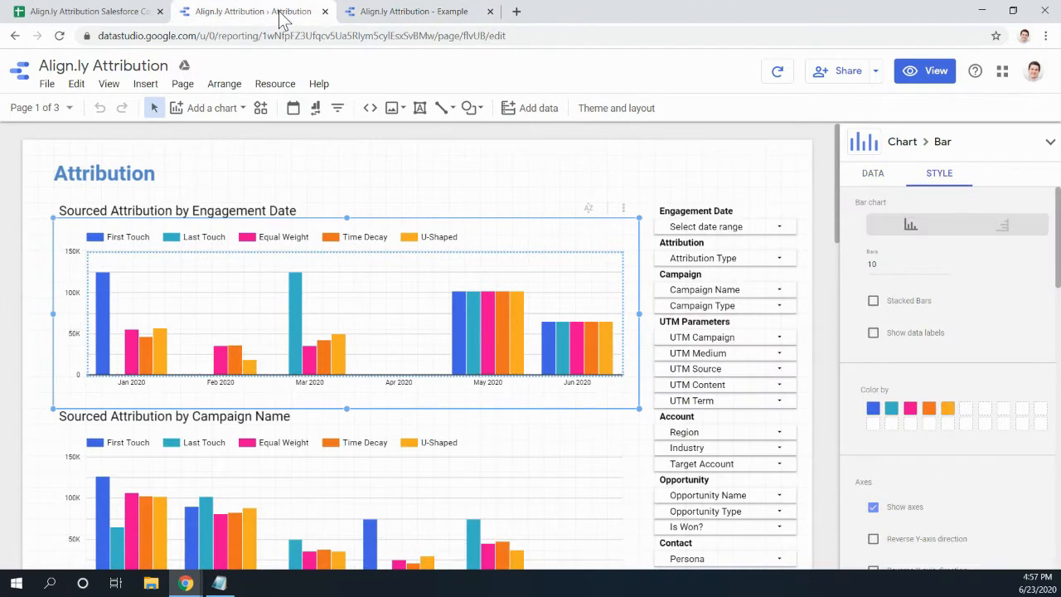
{"action": "left_click", "coordinate": [379, 18]}
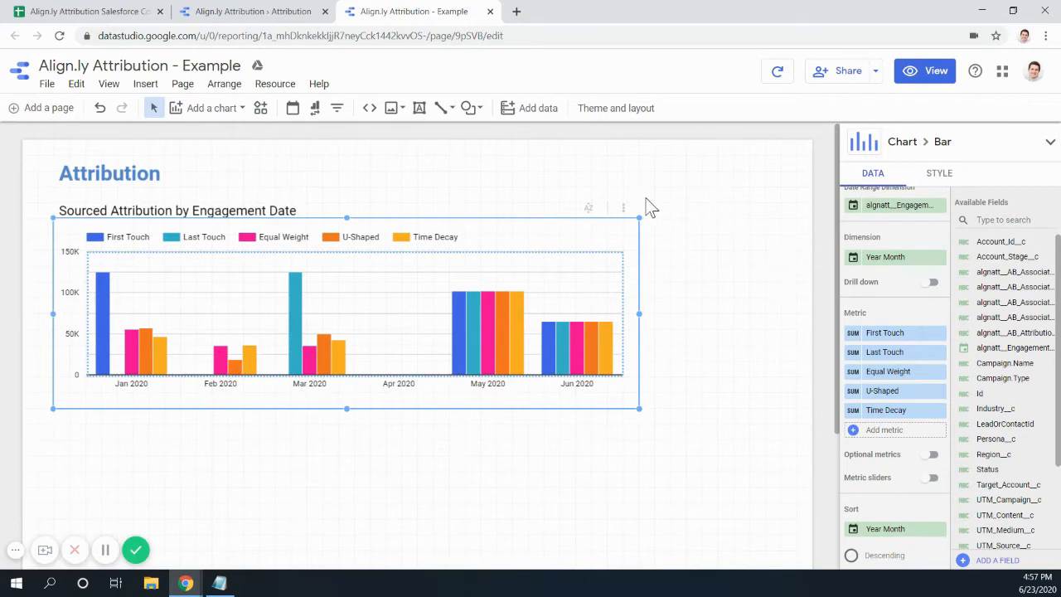
{"action": "left_click", "coordinate": [253, 11]}
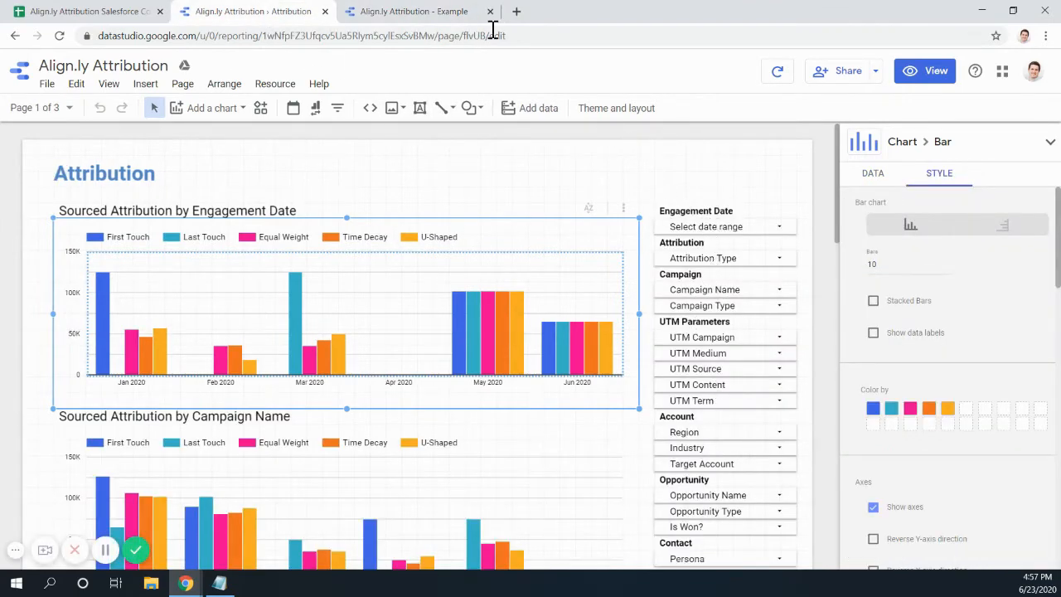
{"action": "left_click", "coordinate": [396, 16]}
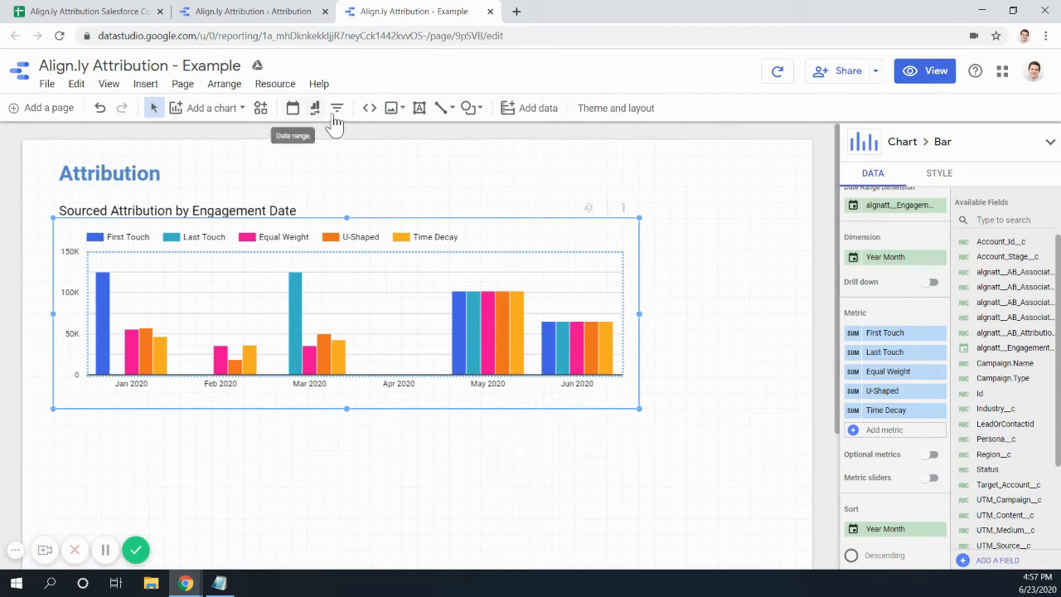
{"action": "left_click", "coordinate": [420, 109]}
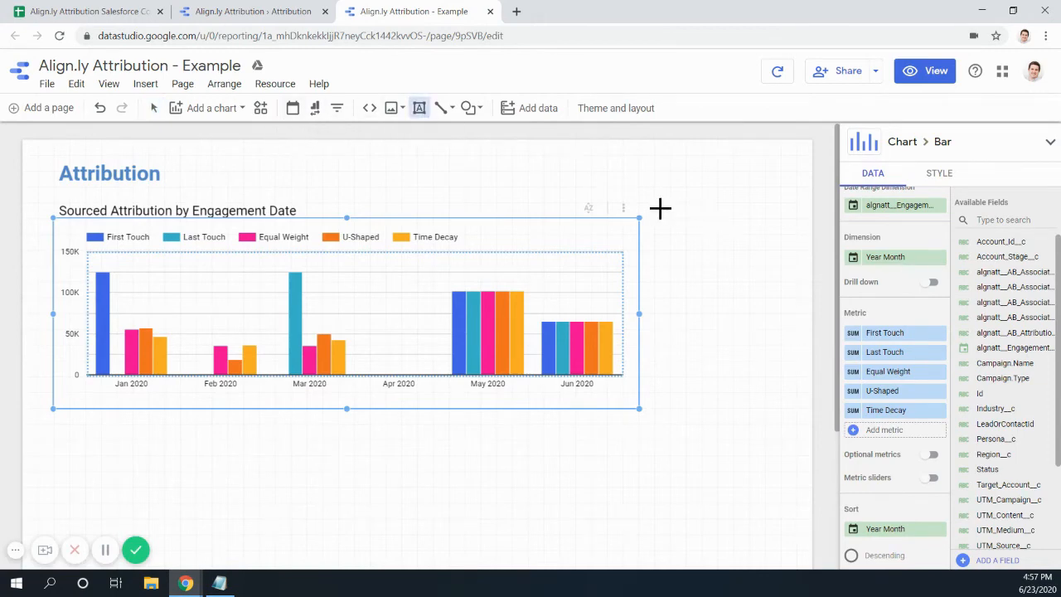
- Draw an 'Engagement Date' text box right of the chart with 0px top padding
{"action": "left_click_drag", "start_coordinate": [659, 205], "coordinate": [795, 217]}
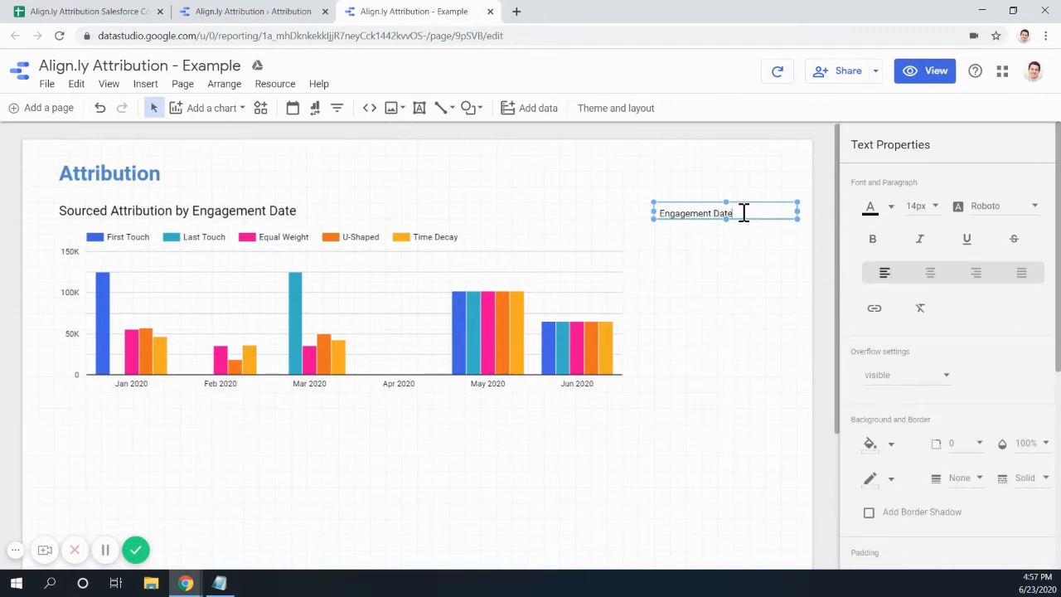
{"action": "key", "text": "ctrl+a"}
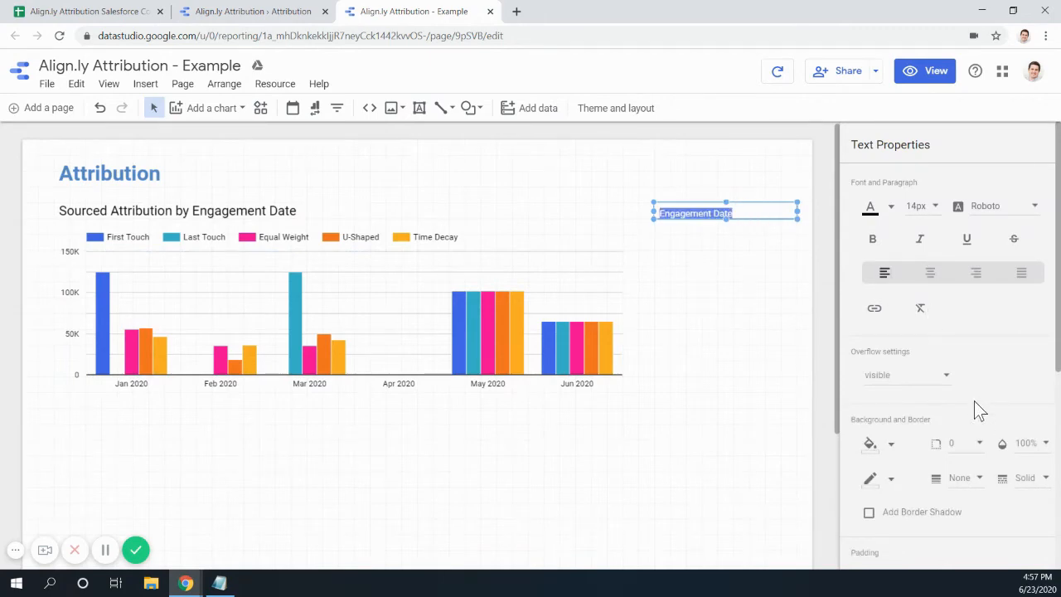
{"action": "scroll", "coordinate": [974, 401], "scroll_direction": "down", "scroll_amount": 3}
{"action": "left_click", "coordinate": [1030, 439]}
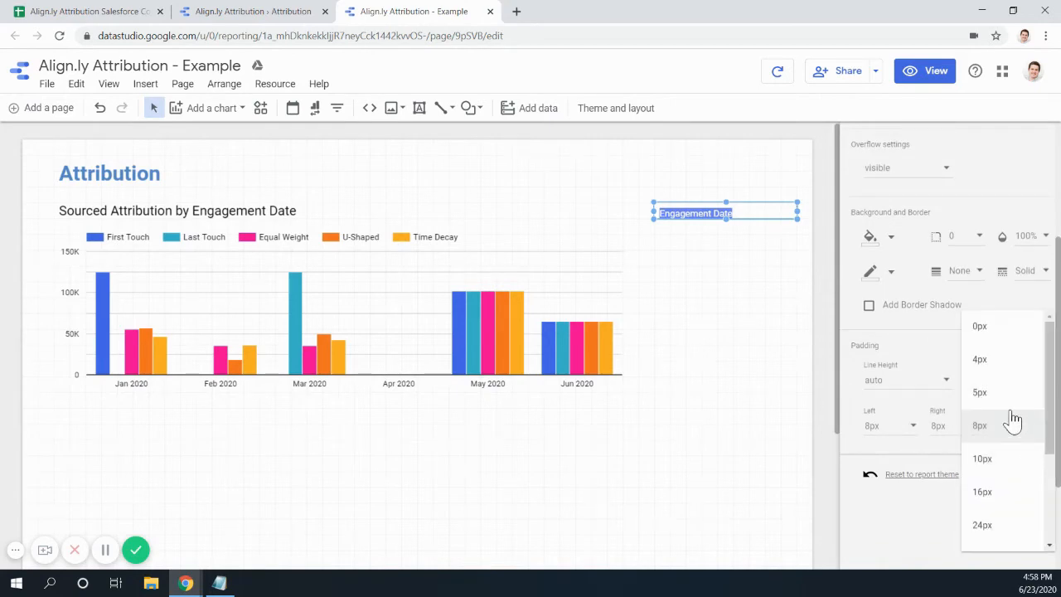
{"action": "left_click", "coordinate": [1006, 331]}
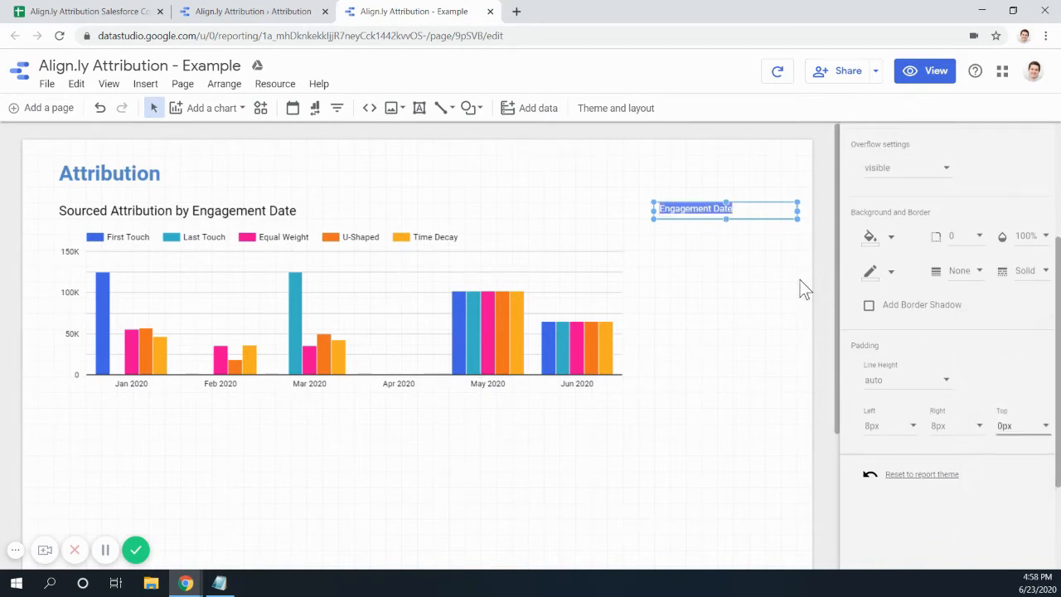
- Check the original report's Engagement Date heading settings and reapply the matching top padding
{"action": "left_click", "coordinate": [232, 10]}
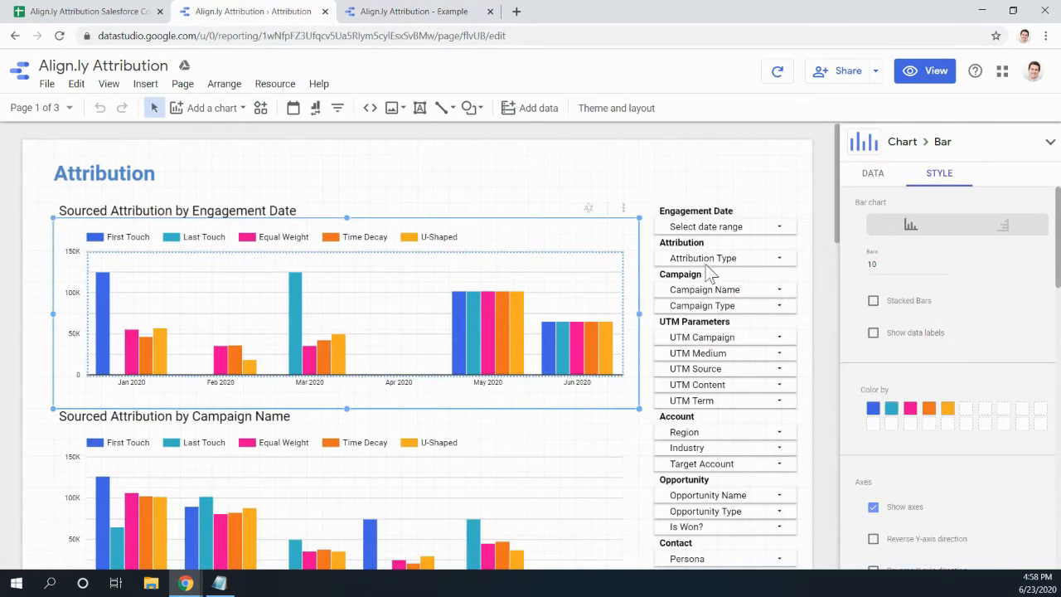
{"action": "left_click", "coordinate": [709, 207]}
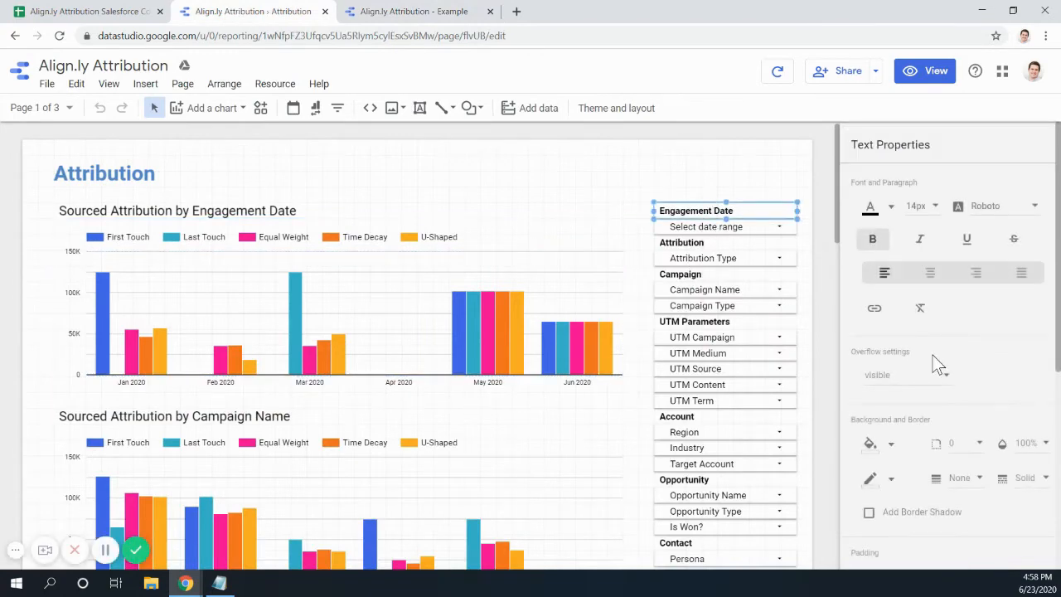
{"action": "scroll", "coordinate": [932, 355], "scroll_direction": "down", "scroll_amount": 2}
{"action": "scroll", "coordinate": [945, 390], "scroll_direction": "down", "scroll_amount": 1}
{"action": "scroll", "coordinate": [990, 435], "scroll_direction": "up", "scroll_amount": 3}
{"action": "left_click", "coordinate": [423, 12]}
{"action": "left_click", "coordinate": [1018, 426]}
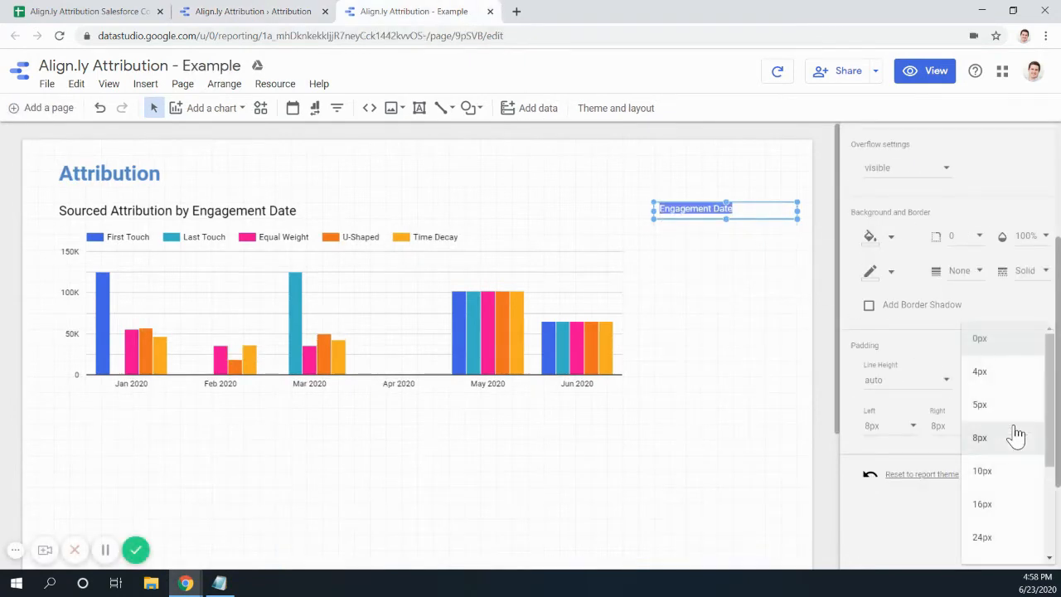
{"action": "left_click", "coordinate": [995, 376]}
- Make the Engagement Date heading bold and compare it with the original report
{"action": "scroll", "coordinate": [942, 257], "scroll_direction": "up", "scroll_amount": 3}
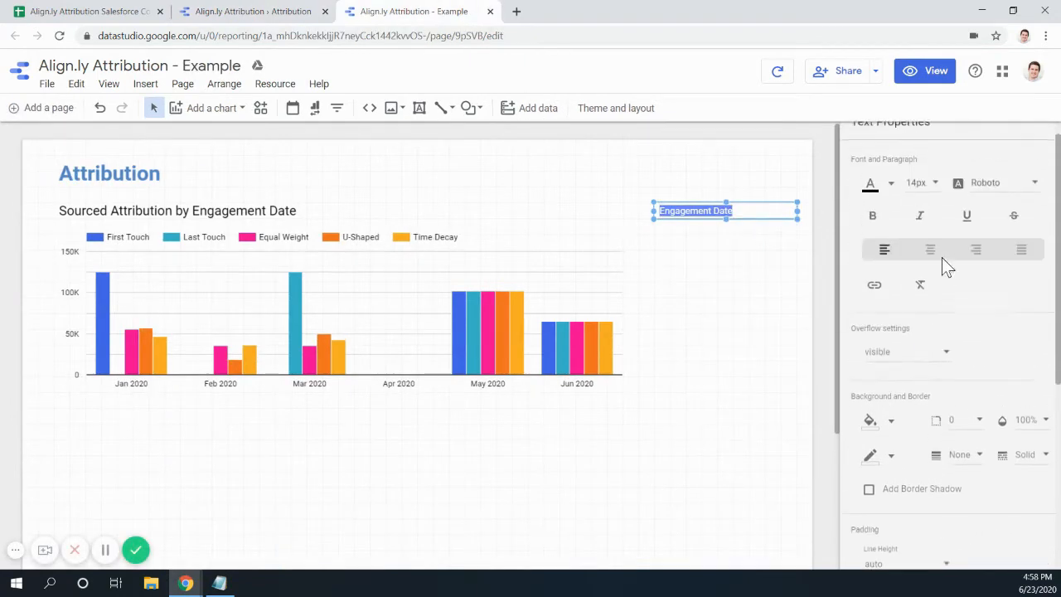
{"action": "left_click", "coordinate": [871, 239]}
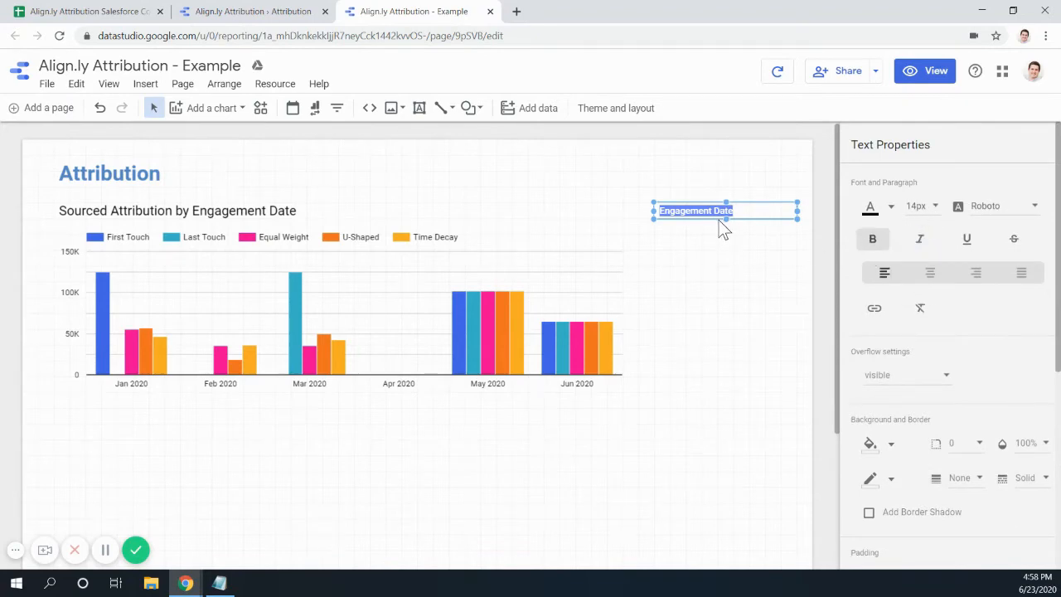
{"action": "left_click", "coordinate": [707, 238]}
{"action": "left_click", "coordinate": [719, 208]}
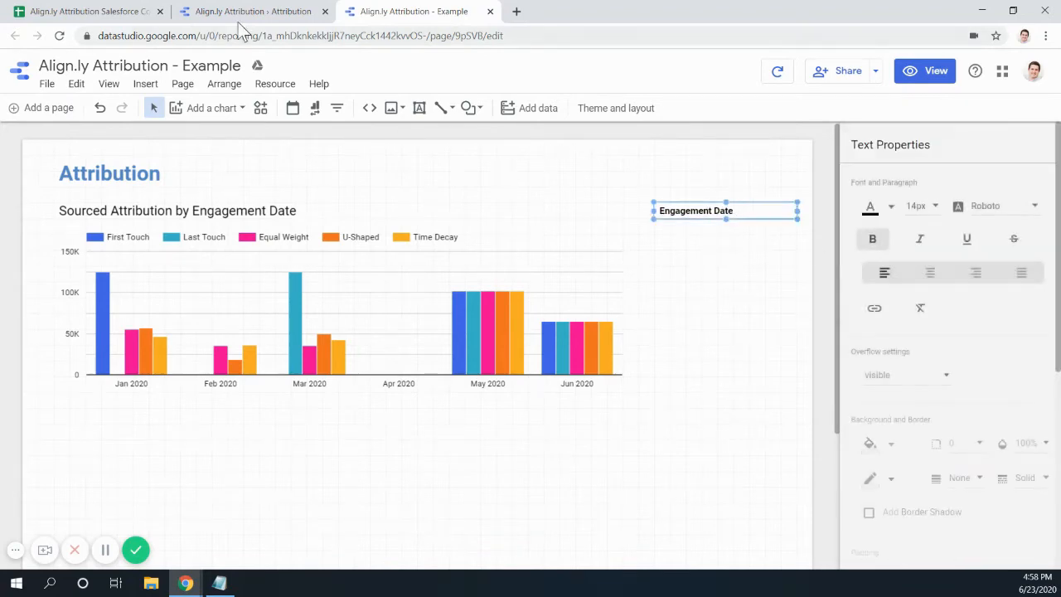
{"action": "left_click", "coordinate": [235, 15]}
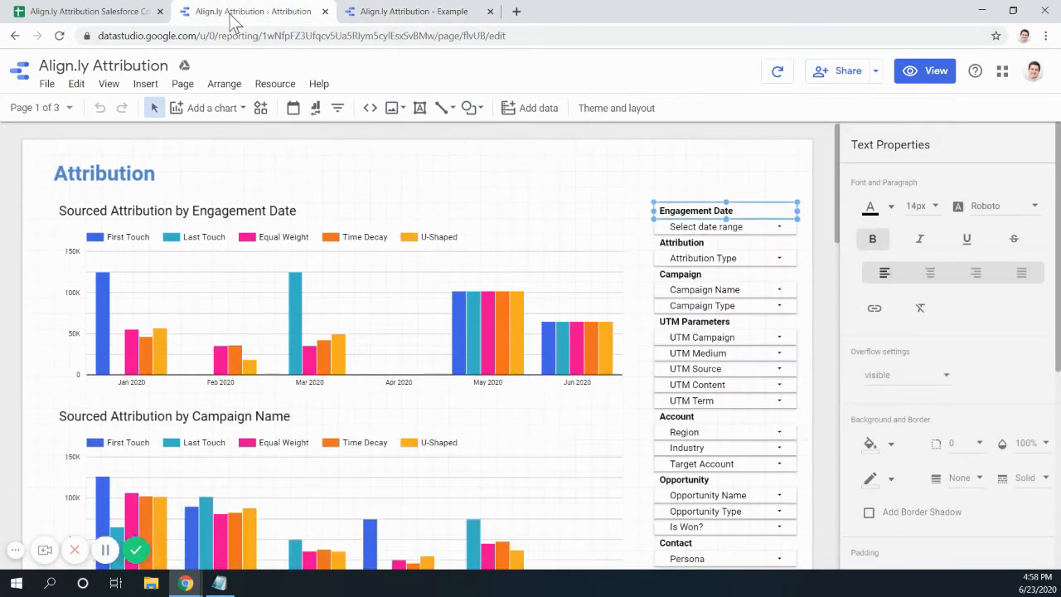
{"action": "left_click", "coordinate": [384, 16]}
{"action": "key", "text": "ctrl+v"}
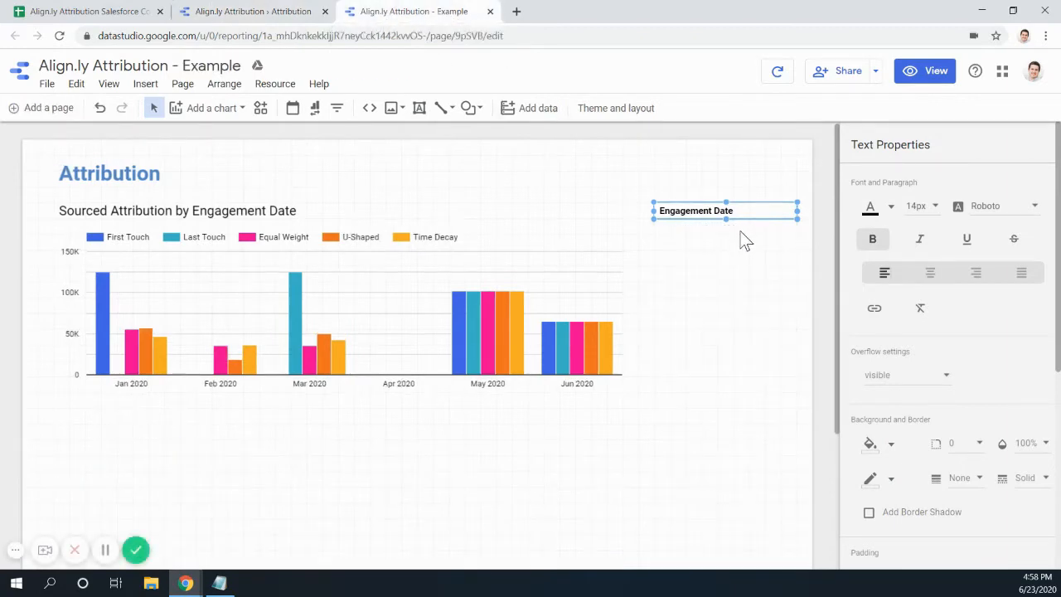
{"action": "left_click", "coordinate": [291, 114]}
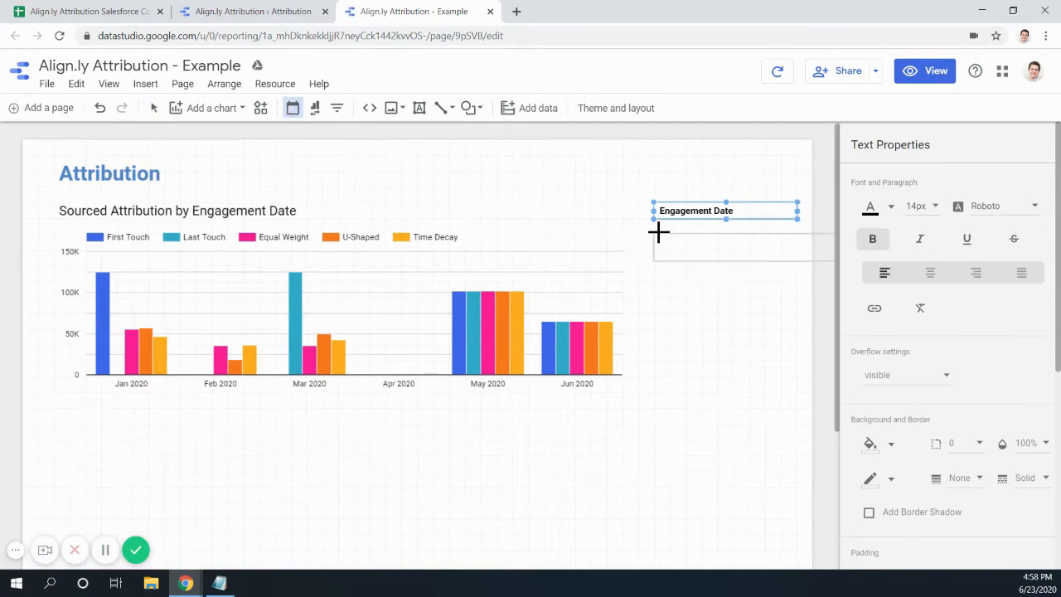
- Place a date range control under Engagement Date, resized to the heading's width
{"action": "left_click", "coordinate": [658, 225]}
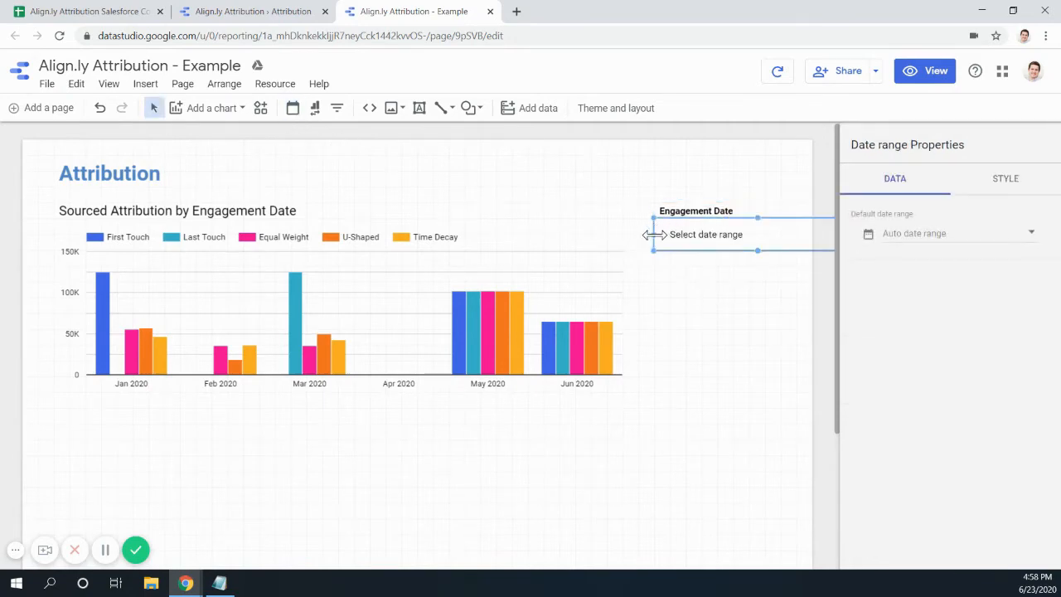
{"action": "left_click_drag", "start_coordinate": [756, 246], "coordinate": [757, 236]}
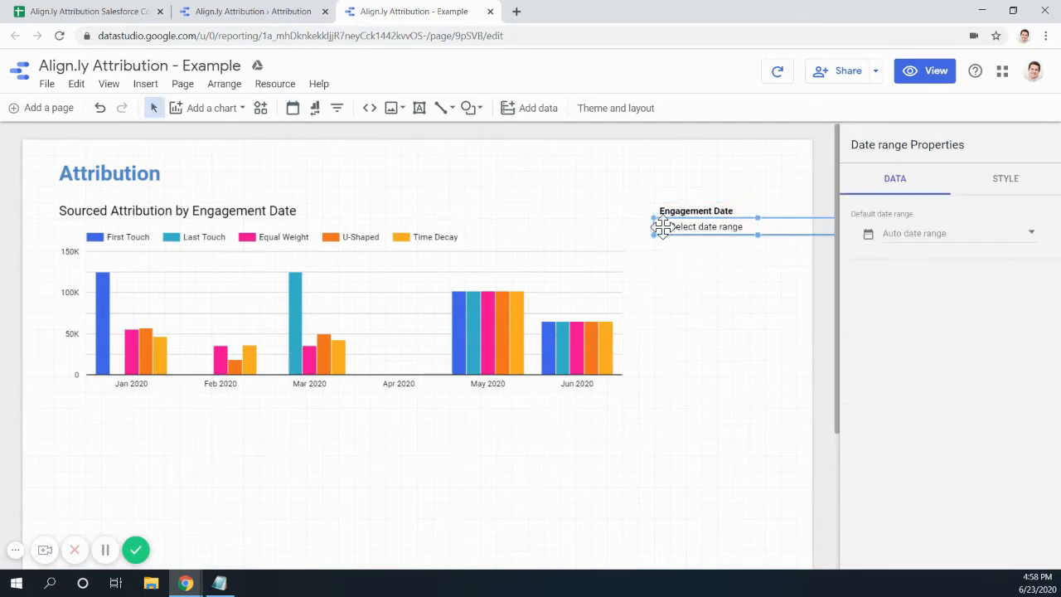
{"action": "left_click_drag", "start_coordinate": [656, 228], "coordinate": [707, 234]}
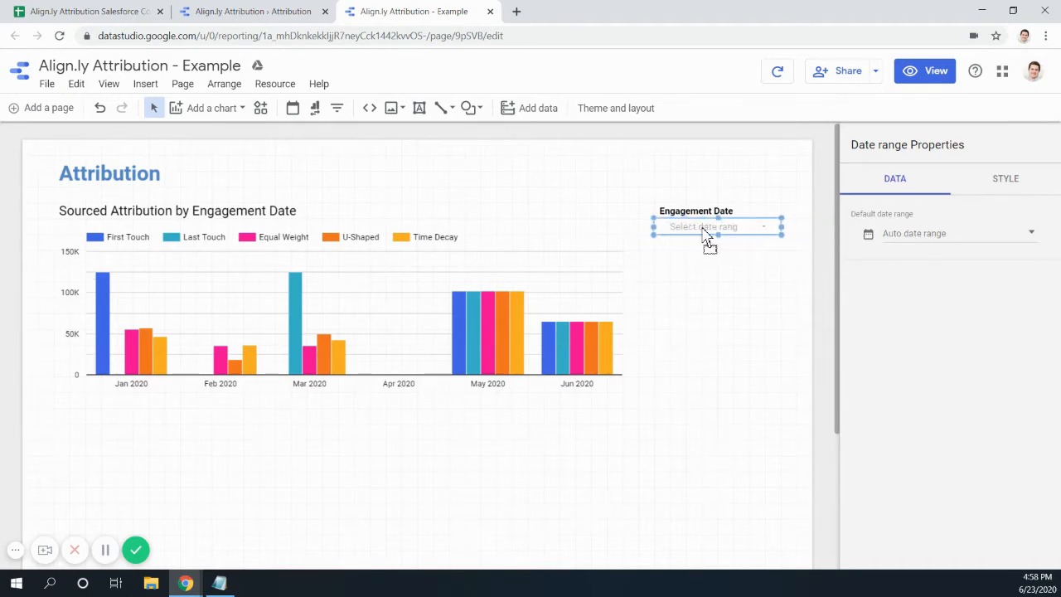
{"action": "left_click_drag", "start_coordinate": [781, 228], "coordinate": [796, 228]}
{"action": "left_click", "coordinate": [736, 276]}
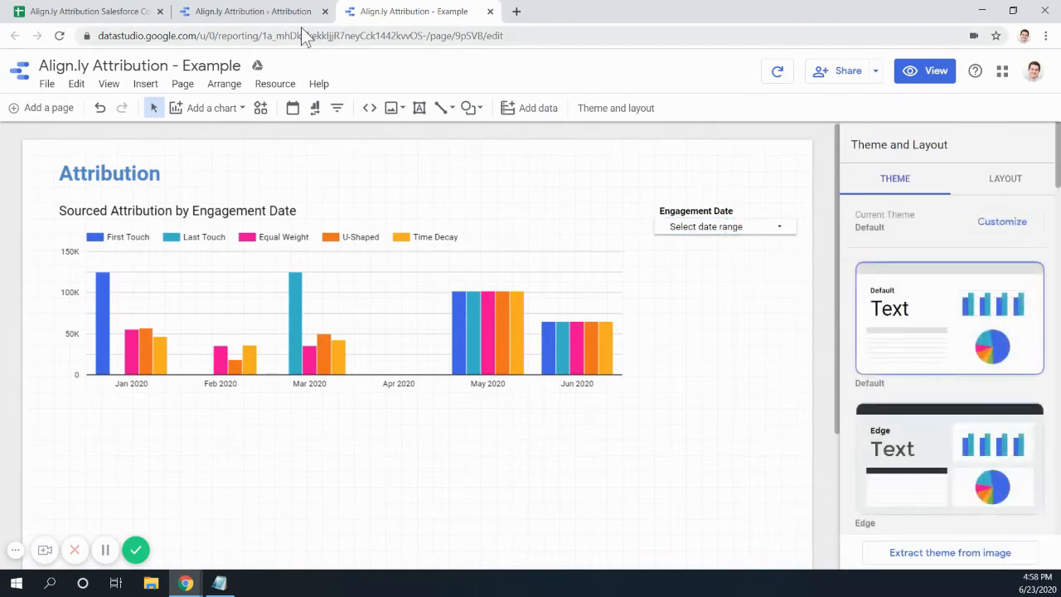
- Duplicate the Engagement Date heading below the date control and retype it as 'Attribution'
{"action": "left_click", "coordinate": [298, 14]}
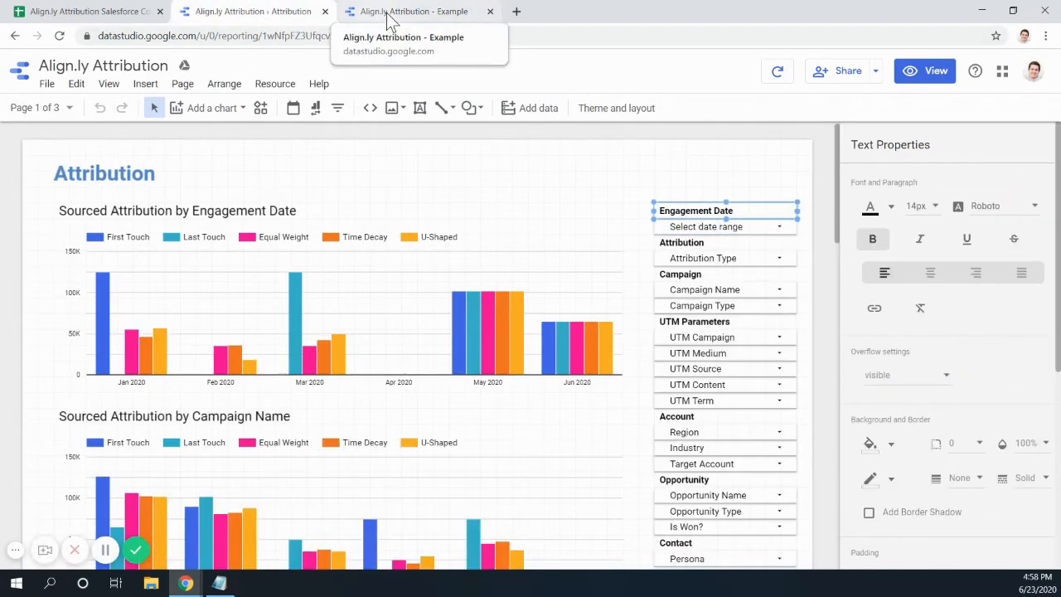
{"action": "left_click", "coordinate": [385, 16]}
{"action": "left_click", "coordinate": [719, 202]}
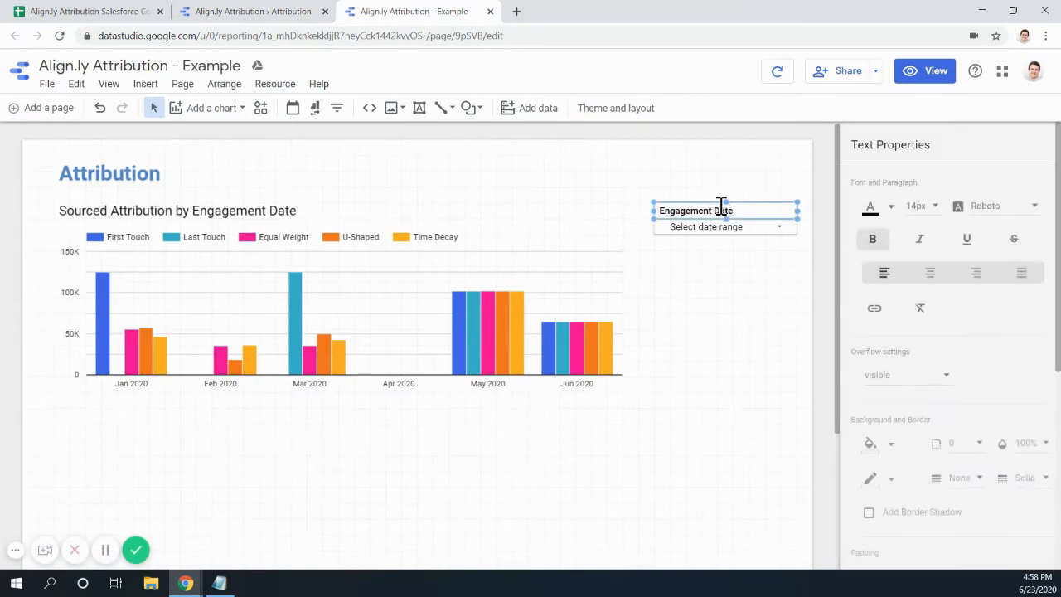
{"action": "right_click", "coordinate": [756, 214]}
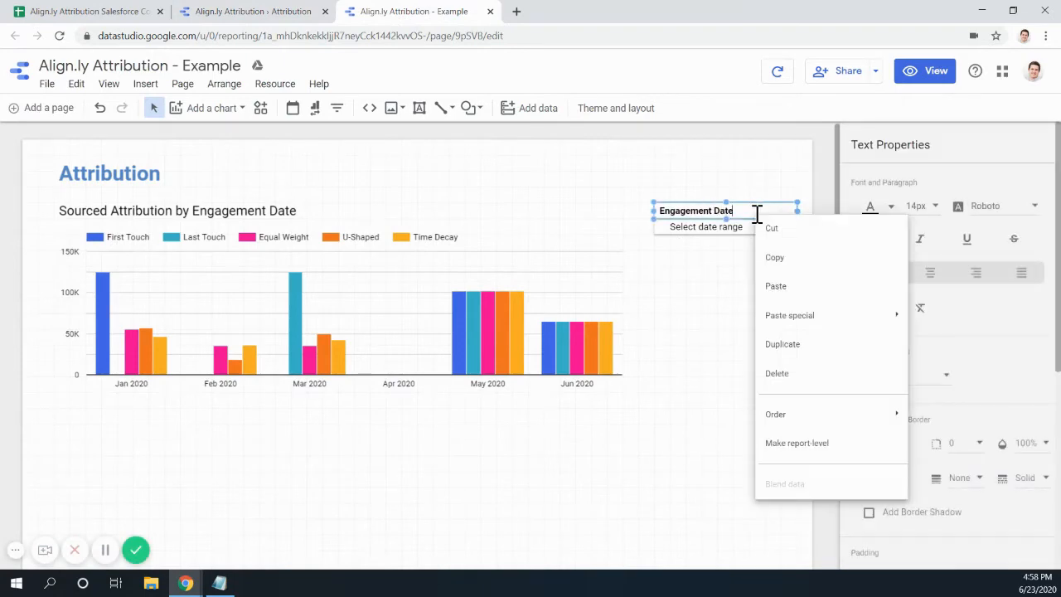
{"action": "left_click", "coordinate": [798, 342]}
{"action": "key", "text": "Left"}
{"action": "key", "text": "Left"}
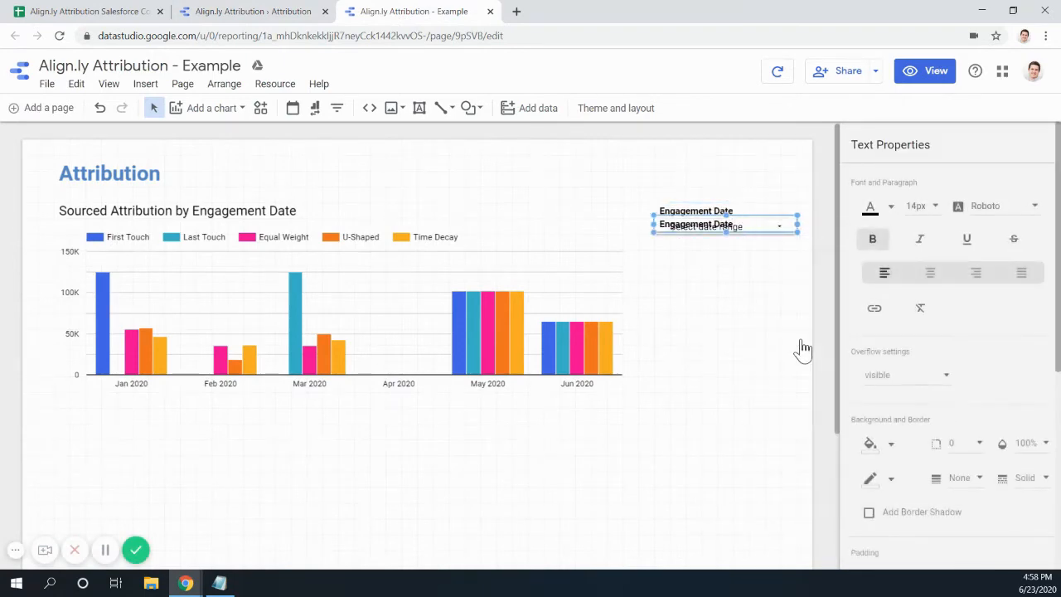
{"action": "key", "text": "Down"}
{"action": "key", "text": "Down"}
{"action": "key", "text": "Down"}
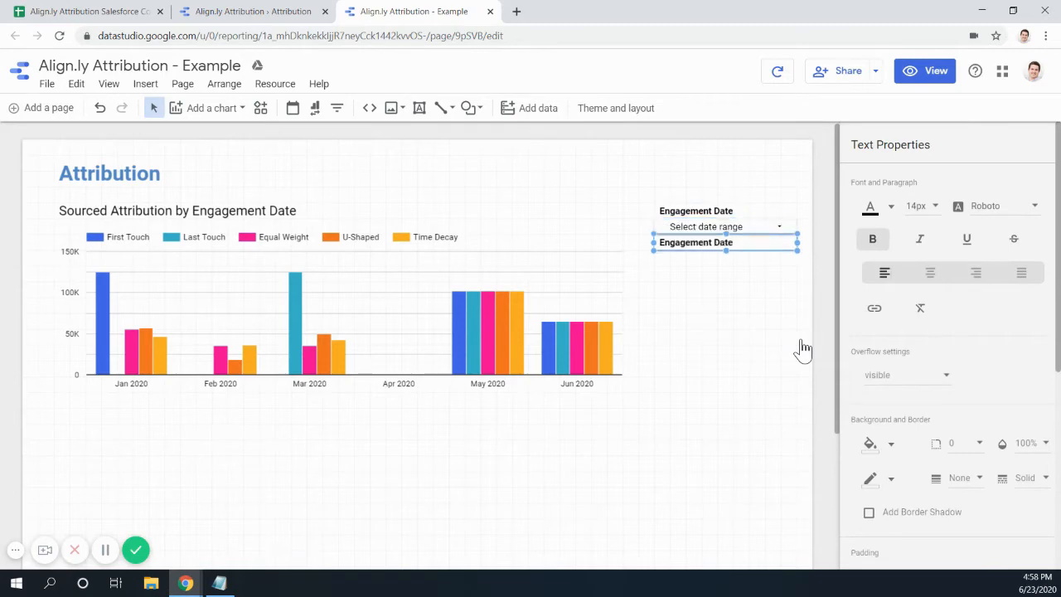
{"action": "triple_click", "coordinate": [719, 250]}
{"action": "type", "text": "Attribution"}
- Compare the new heading against the original report's Attribution Type control
{"action": "left_click", "coordinate": [228, 11]}
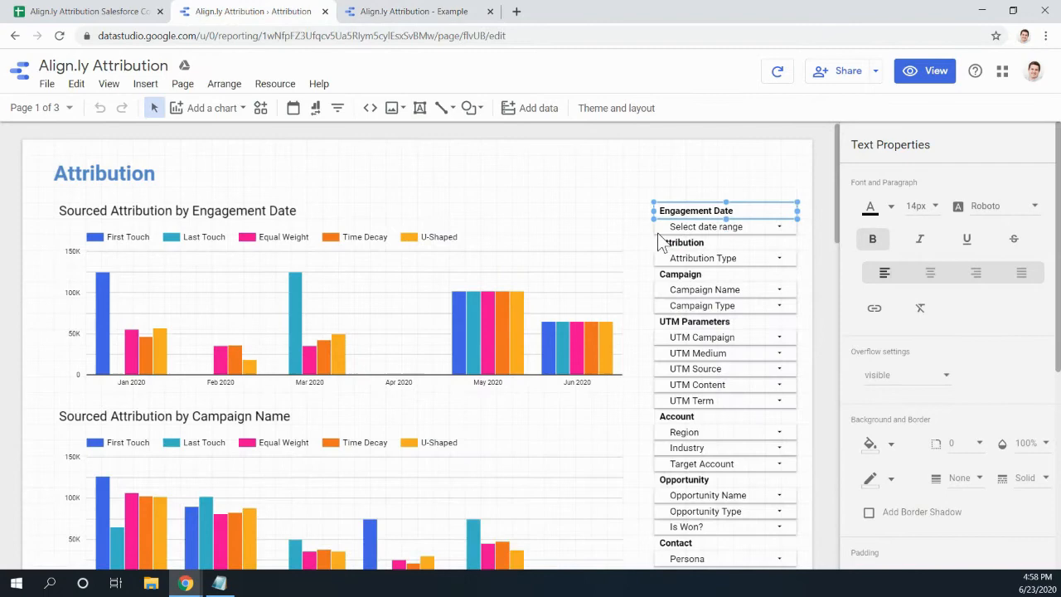
{"action": "left_click", "coordinate": [719, 258]}
{"action": "left_click", "coordinate": [418, 13]}
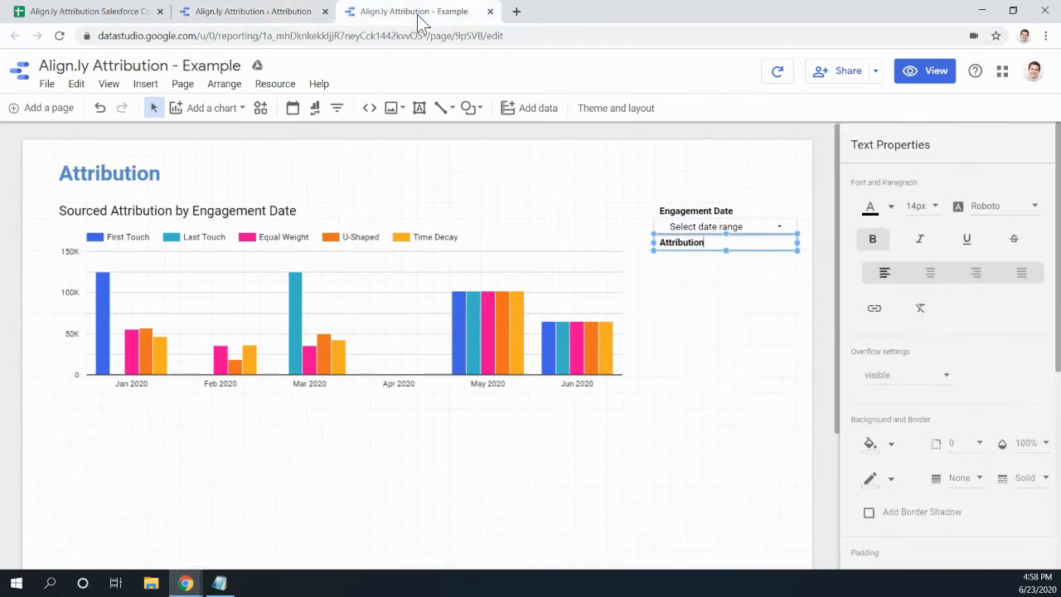
{"action": "left_click", "coordinate": [726, 274]}
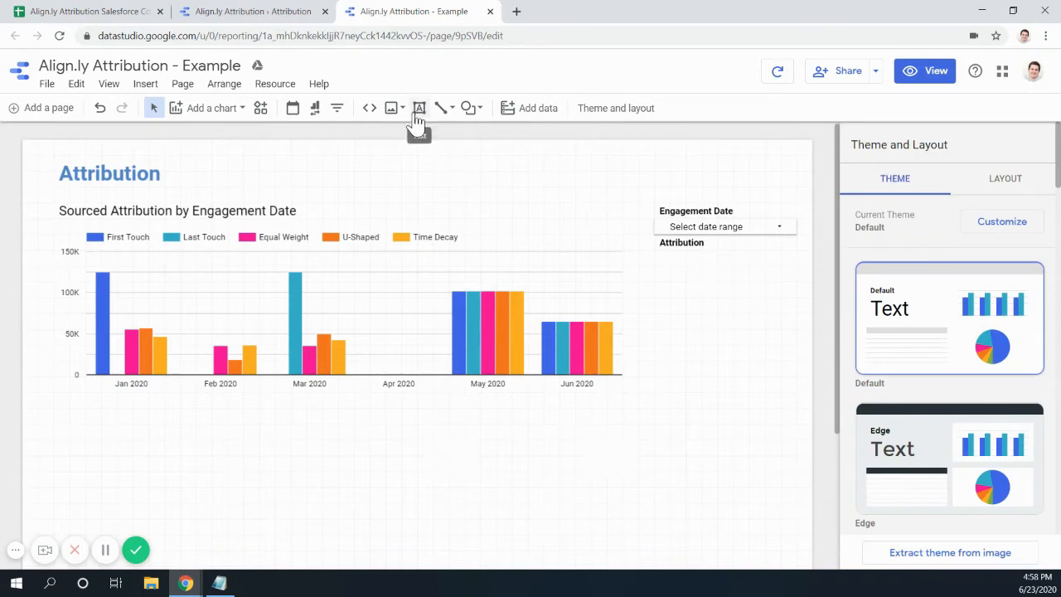
- Place a filter control under the Attribution heading and resize it to the heading's width
{"action": "left_click", "coordinate": [338, 109]}
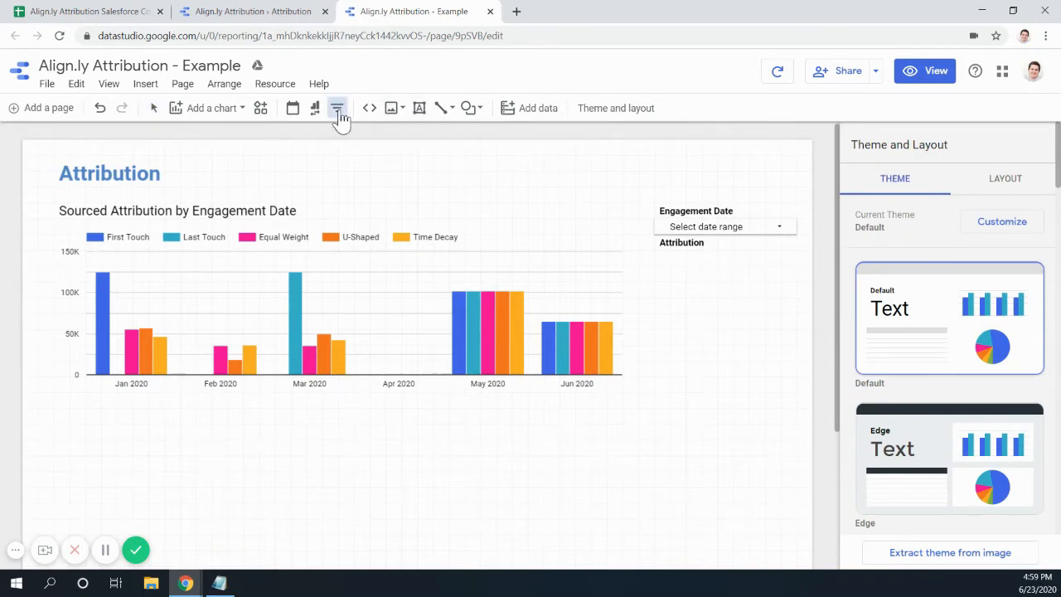
{"action": "left_click", "coordinate": [660, 255]}
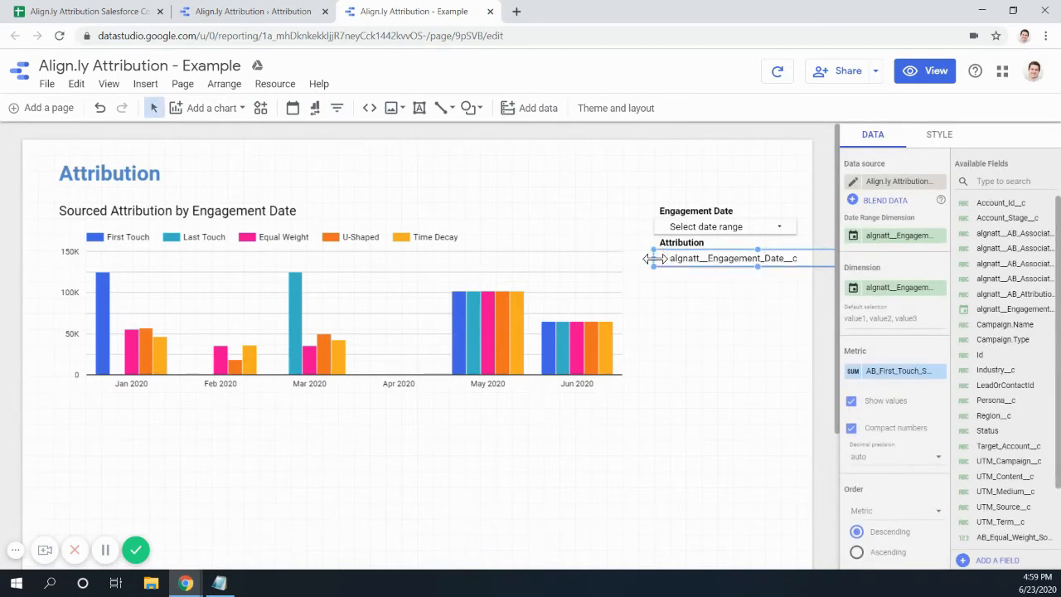
{"action": "left_click_drag", "start_coordinate": [654, 258], "coordinate": [688, 261]}
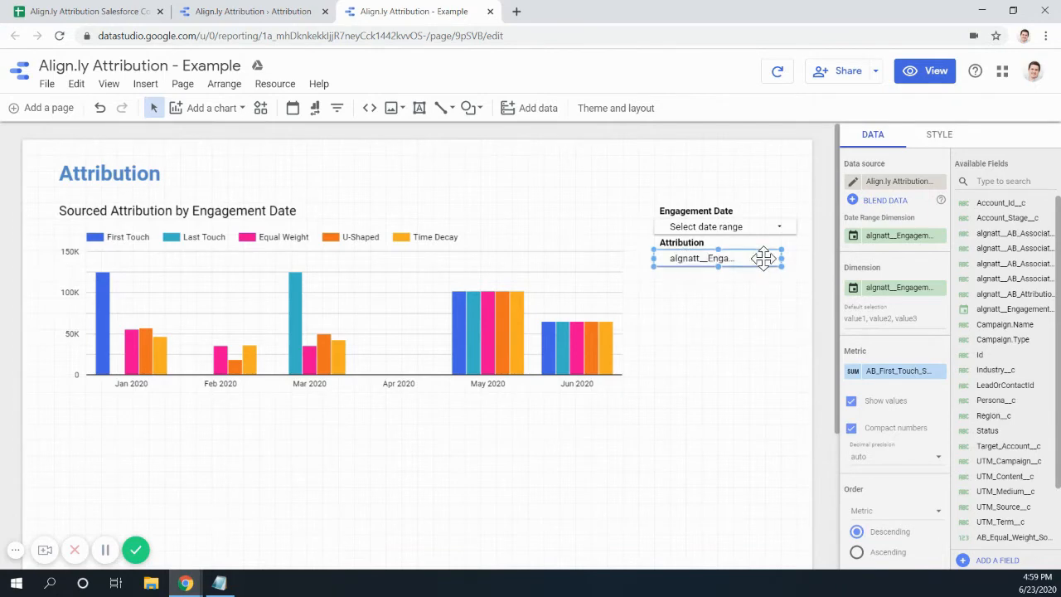
{"action": "left_click_drag", "start_coordinate": [780, 257], "coordinate": [797, 258]}
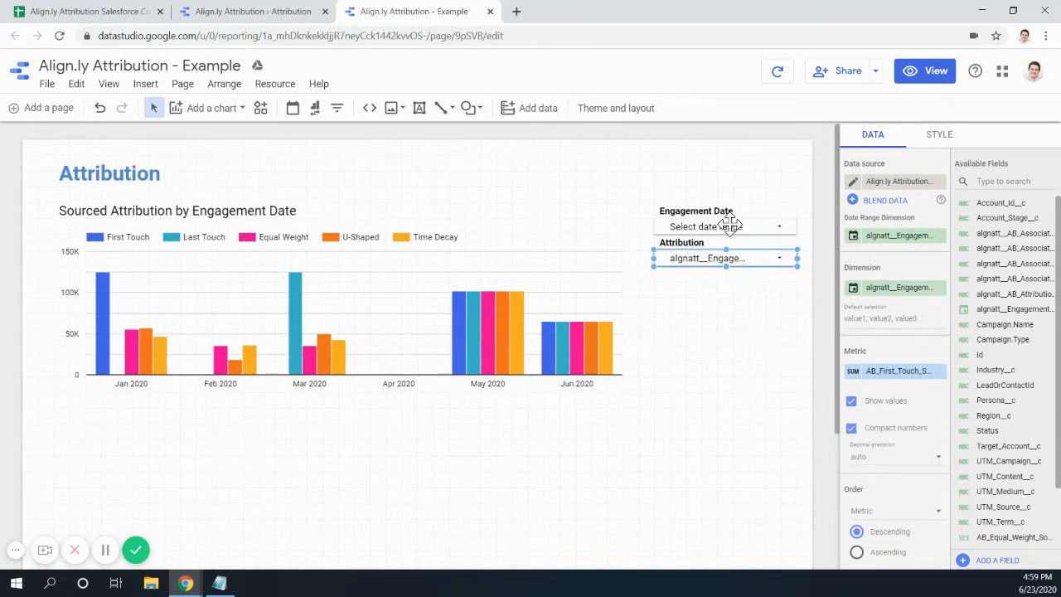
- Review the date control and chart settings and compare with the reference report
{"action": "left_click", "coordinate": [727, 226]}
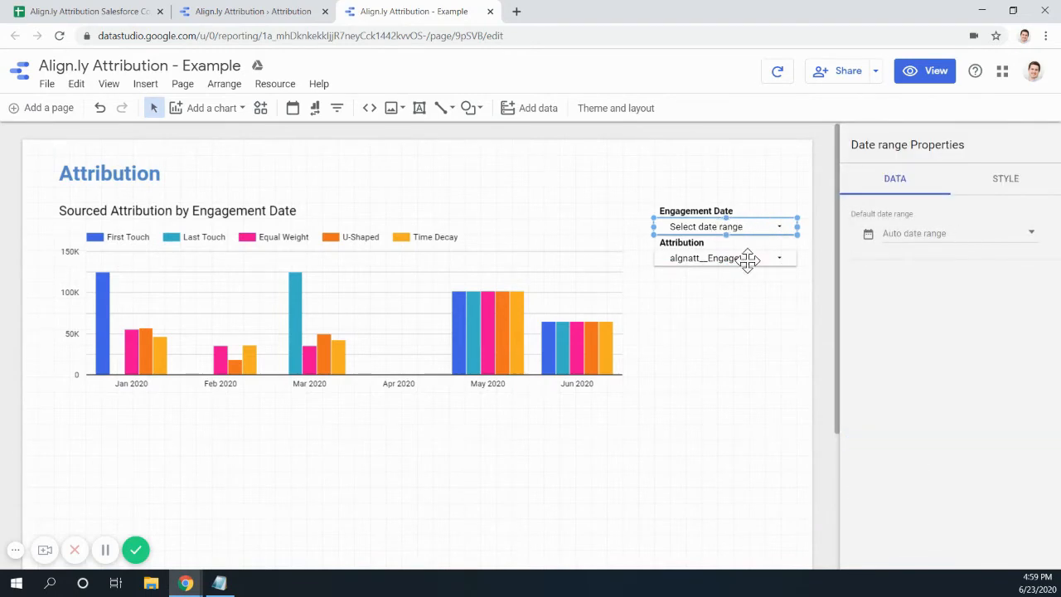
{"action": "left_click", "coordinate": [384, 275]}
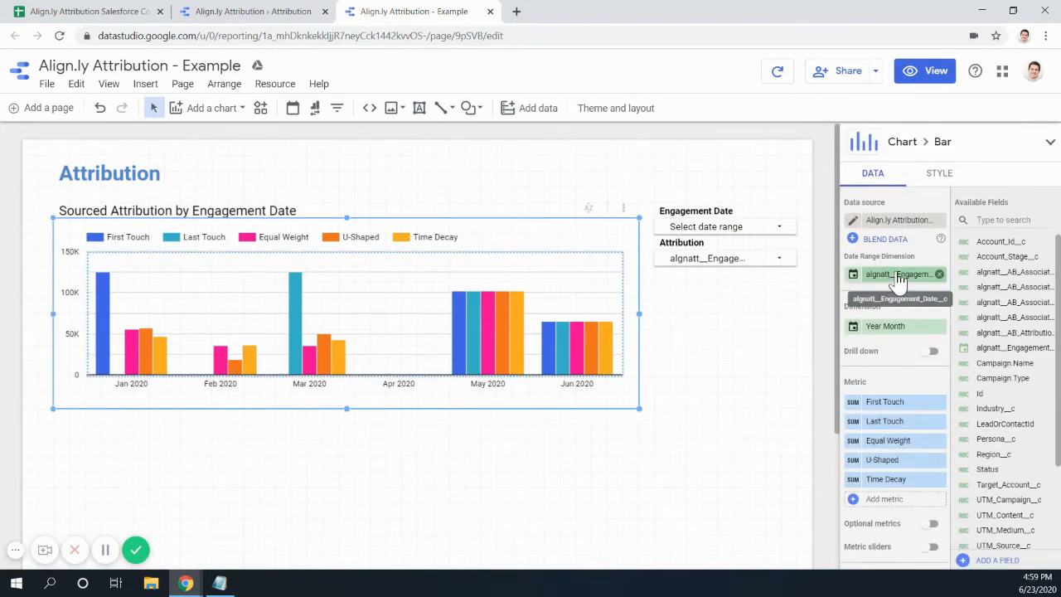
{"action": "left_click", "coordinate": [704, 226]}
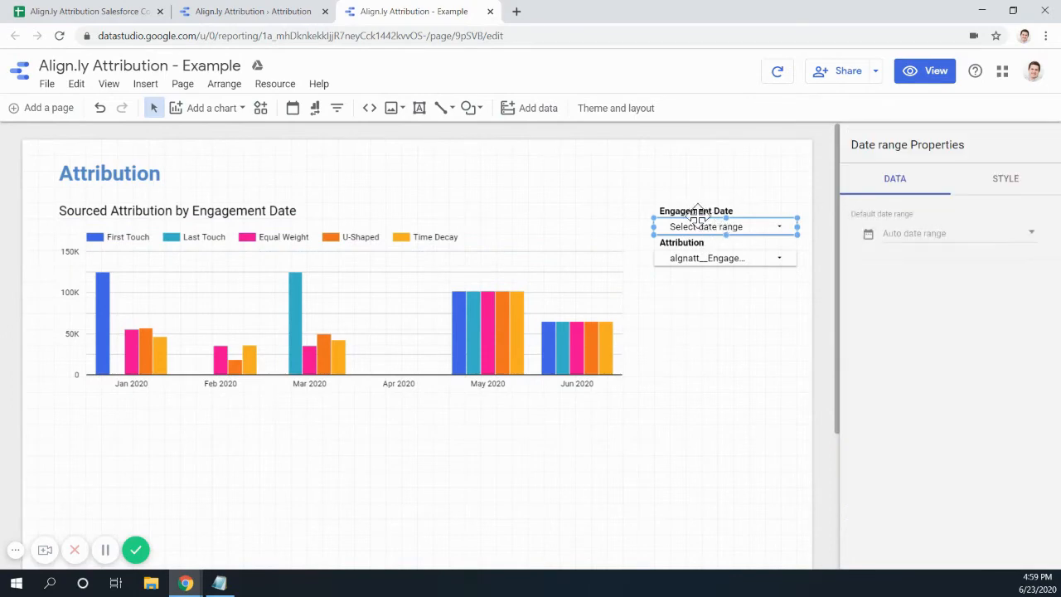
{"action": "left_click", "coordinate": [1012, 184]}
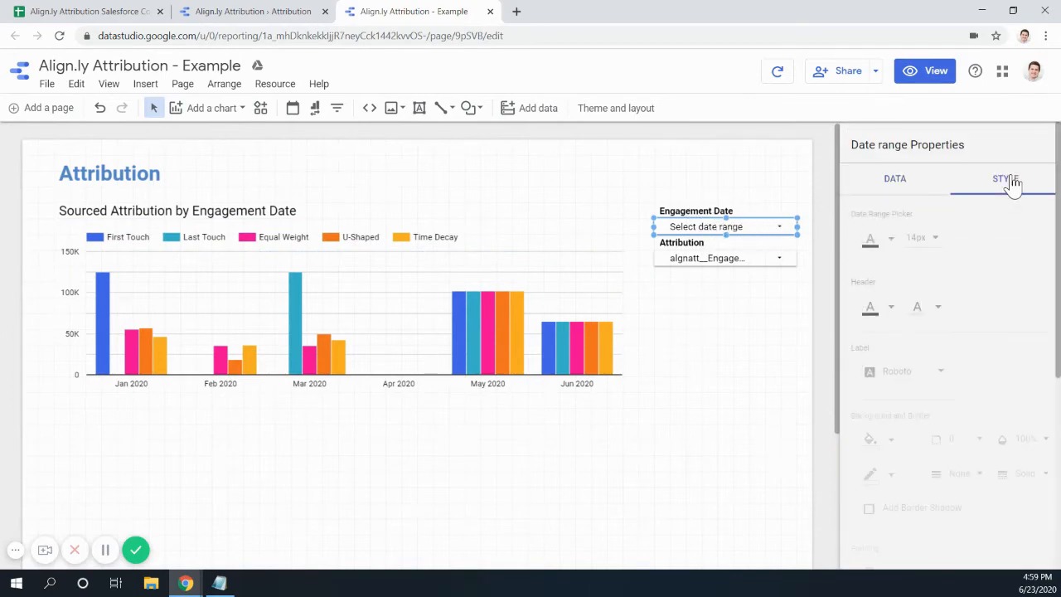
{"action": "left_click", "coordinate": [895, 180]}
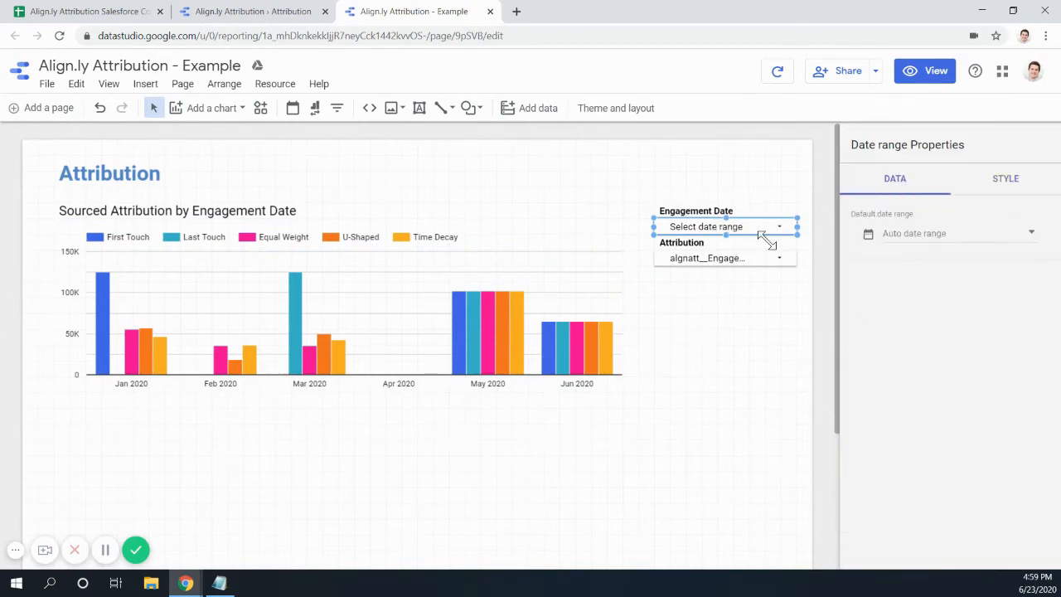
{"action": "left_click", "coordinate": [711, 257]}
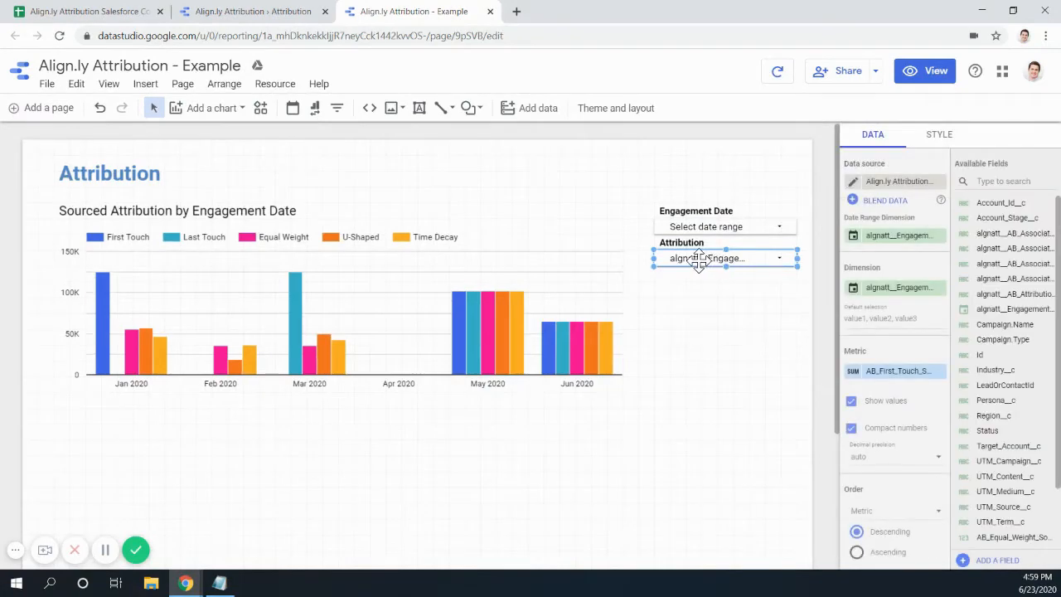
{"action": "left_click", "coordinate": [279, 17]}
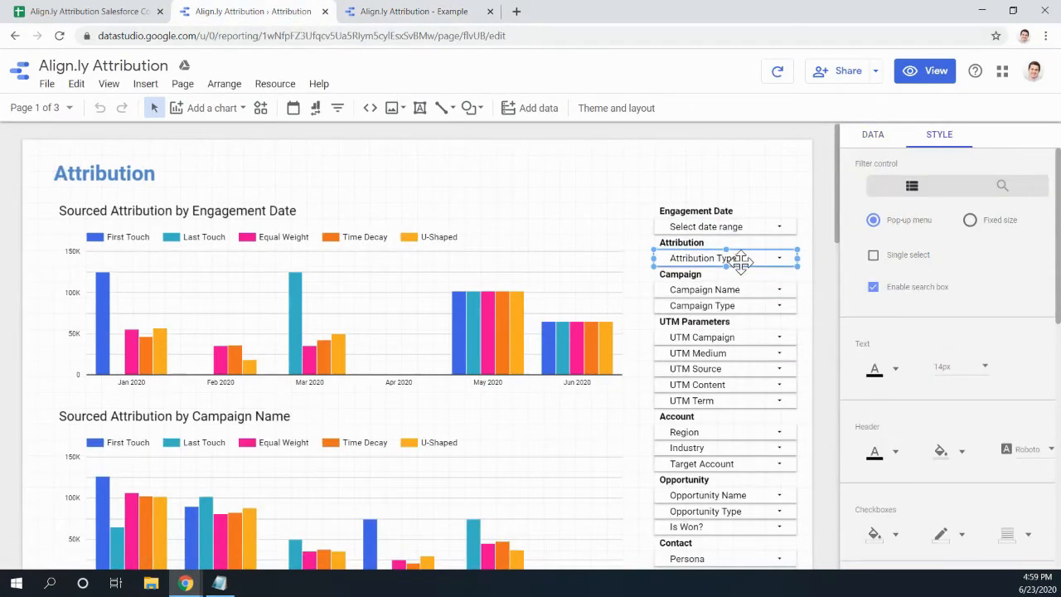
{"action": "left_click", "coordinate": [365, 14]}
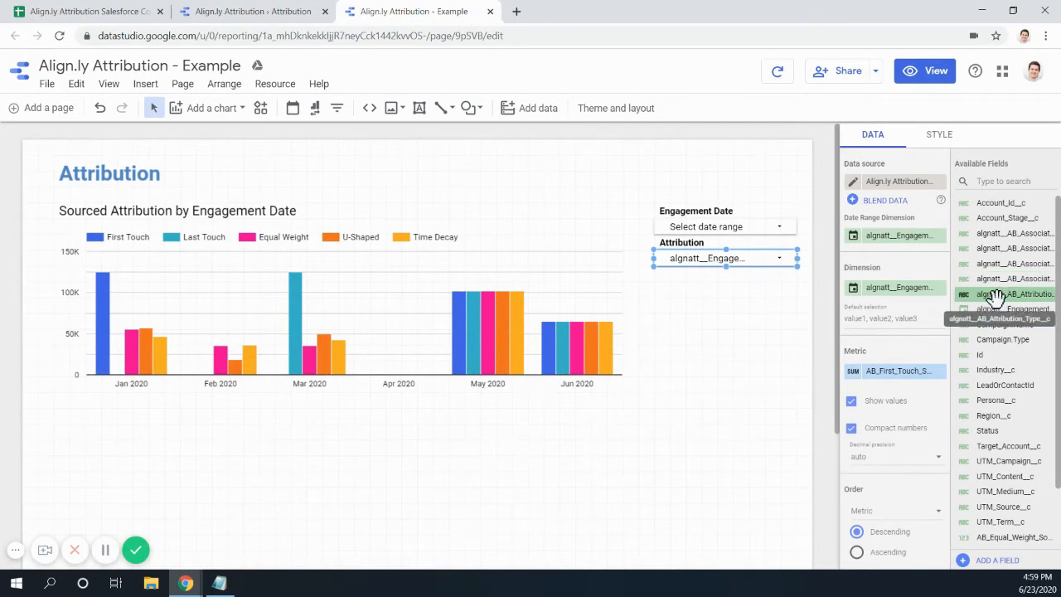
- Set the filter's dimension to AB_Attribution_Type, renamed 'Attribution Type'
{"action": "left_click_drag", "start_coordinate": [995, 296], "coordinate": [888, 287]}
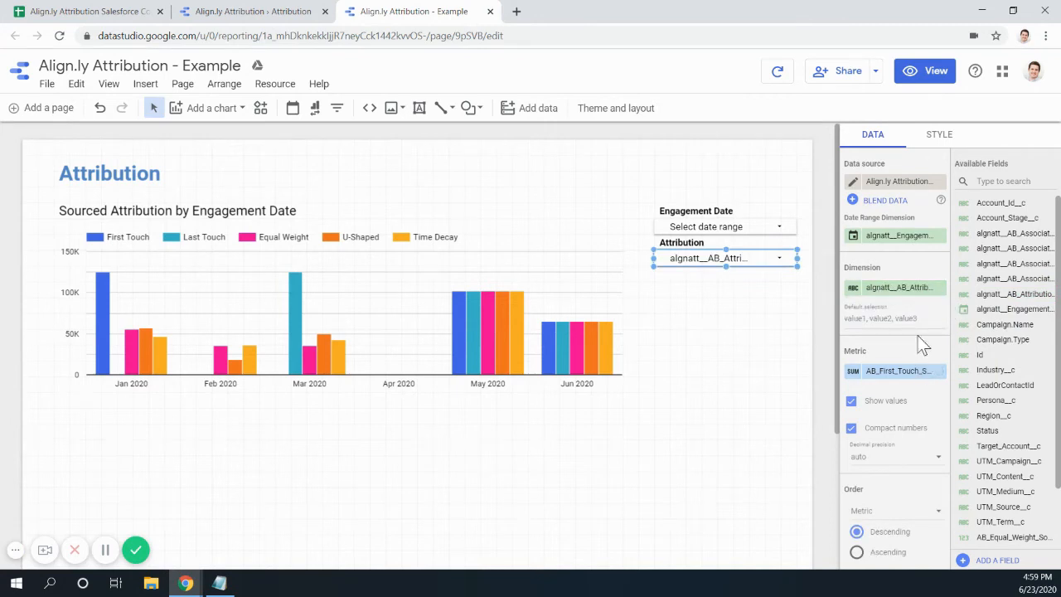
{"action": "left_click", "coordinate": [853, 292]}
{"action": "type", "text": "Attribution Type"}
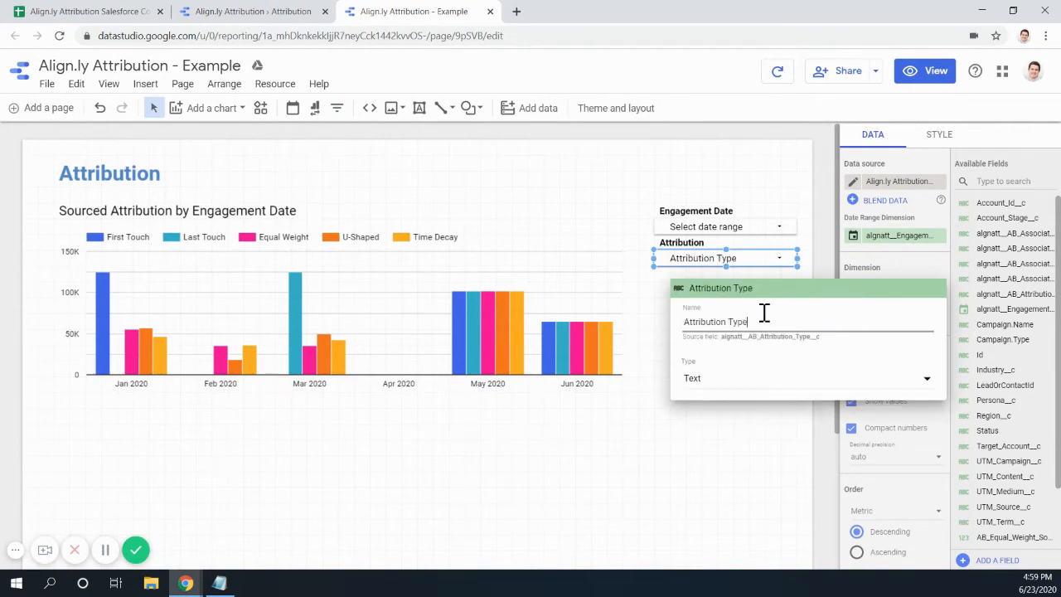
{"action": "left_click", "coordinate": [827, 251]}
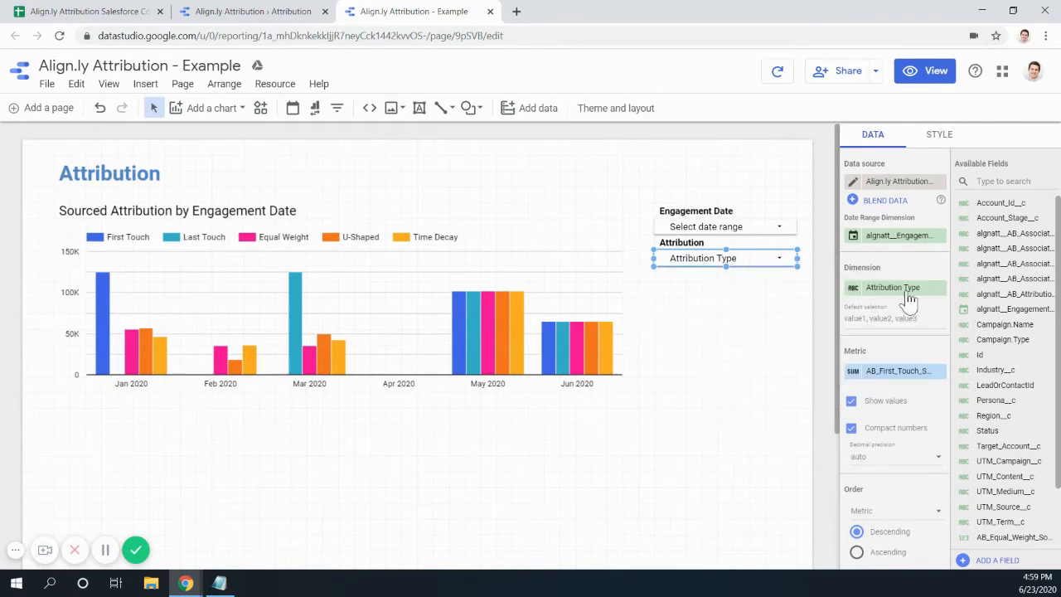
- Check the reference filter's data settings and remove the metric from the Attribution filter
{"action": "left_click", "coordinate": [260, 11]}
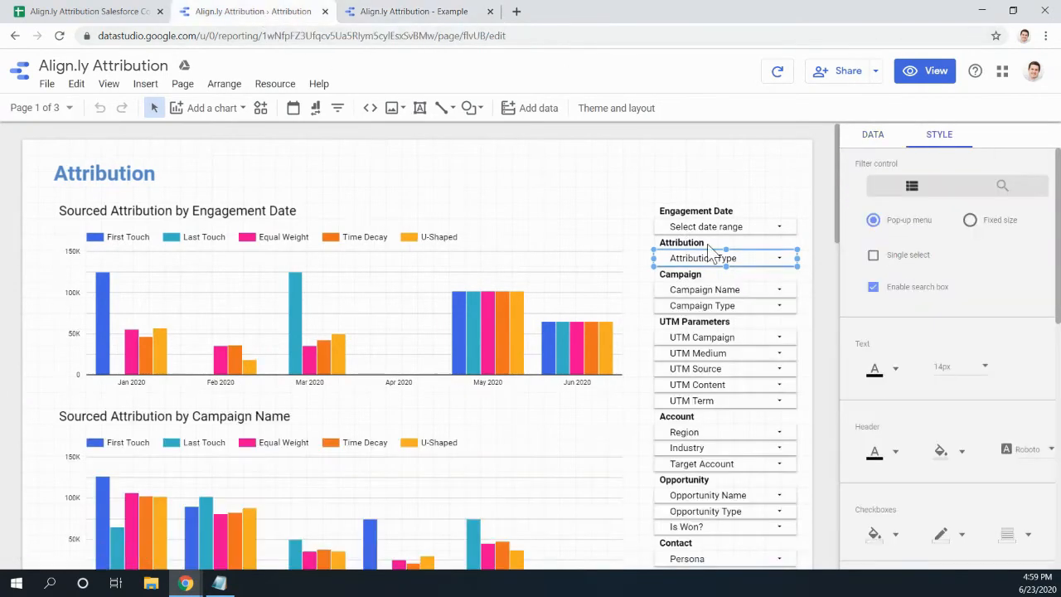
{"action": "left_click", "coordinate": [873, 134]}
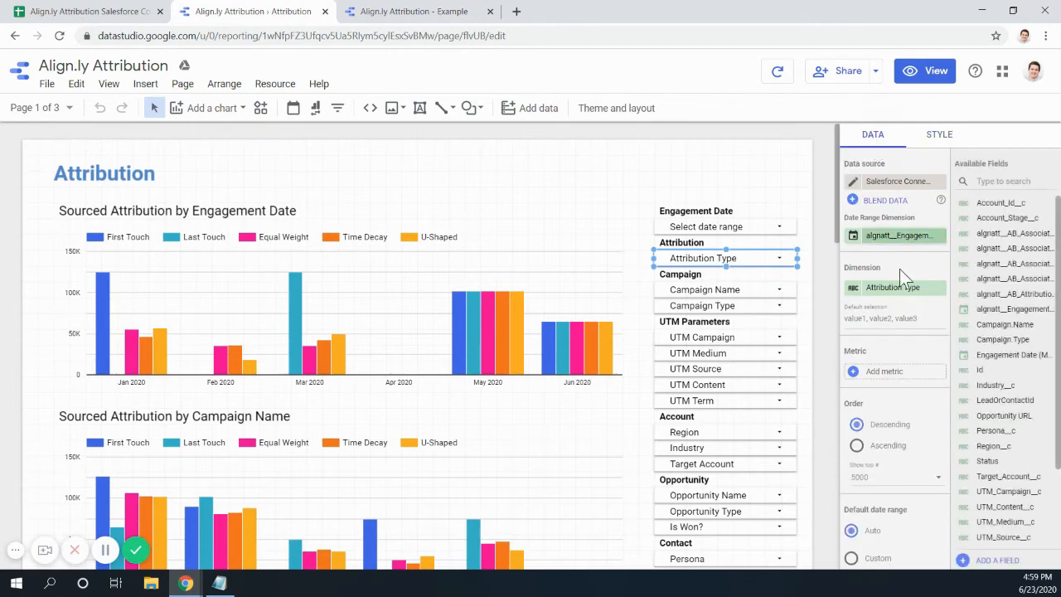
{"action": "scroll", "coordinate": [900, 313], "scroll_direction": "down", "scroll_amount": 5}
{"action": "scroll", "coordinate": [897, 312], "scroll_direction": "up", "scroll_amount": 2}
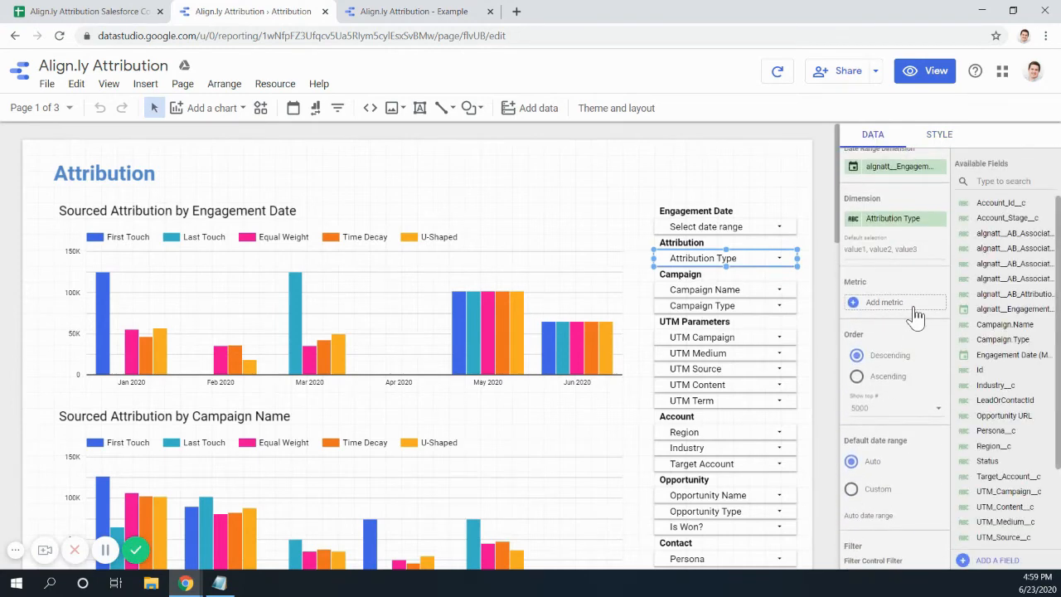
{"action": "scroll", "coordinate": [903, 292], "scroll_direction": "up", "scroll_amount": 2}
{"action": "scroll", "coordinate": [910, 339], "scroll_direction": "down", "scroll_amount": 4}
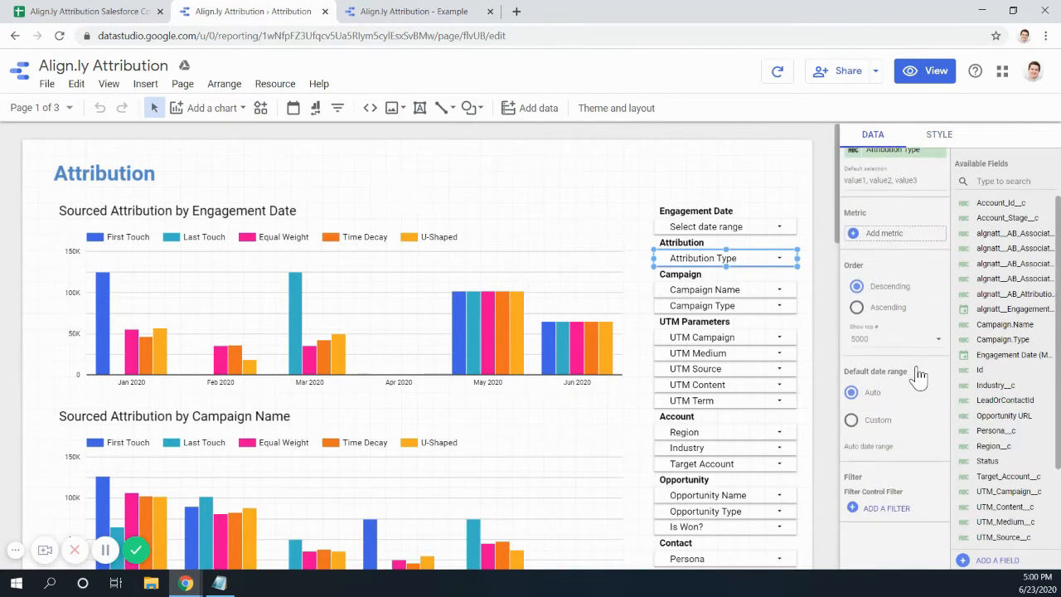
{"action": "scroll", "coordinate": [916, 455], "scroll_direction": "down", "scroll_amount": 2}
{"action": "scroll", "coordinate": [916, 535], "scroll_direction": "up", "scroll_amount": 5}
{"action": "left_click", "coordinate": [415, 12]}
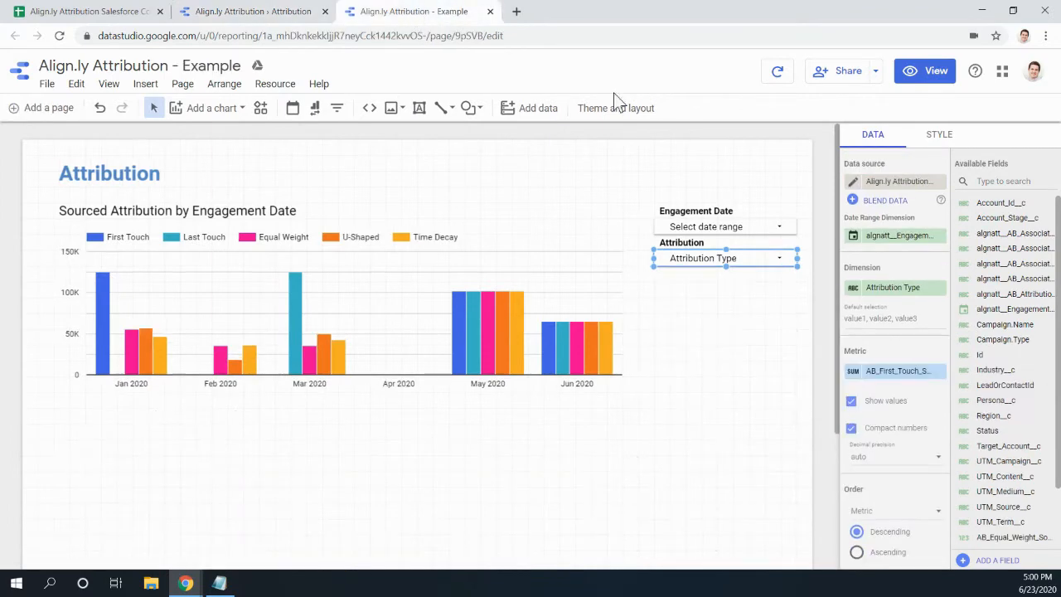
{"action": "left_click", "coordinate": [939, 371]}
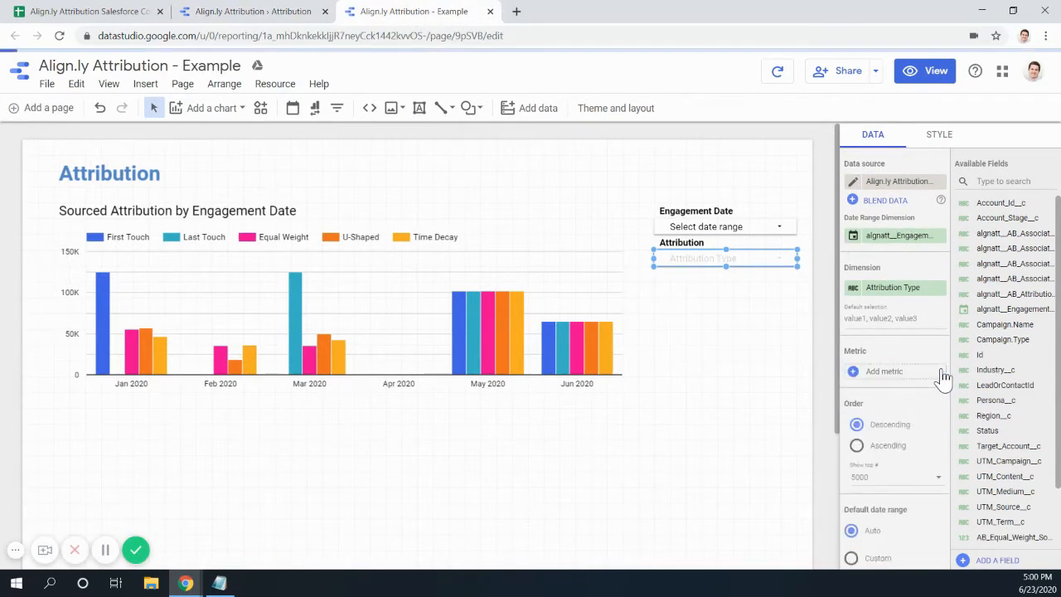
{"action": "scroll", "coordinate": [913, 343], "scroll_direction": "down", "scroll_amount": 3}
{"action": "scroll", "coordinate": [914, 343], "scroll_direction": "up", "scroll_amount": 3}
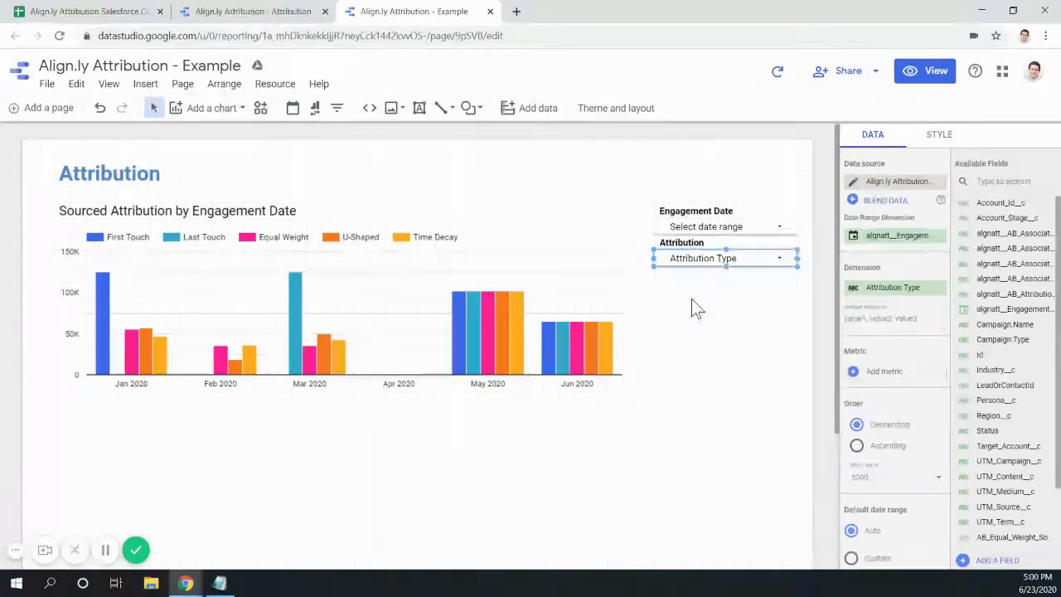
- In view mode, filter the chart to single attribution types: Accelerated, Sourced and null
{"action": "left_click", "coordinate": [931, 81]}
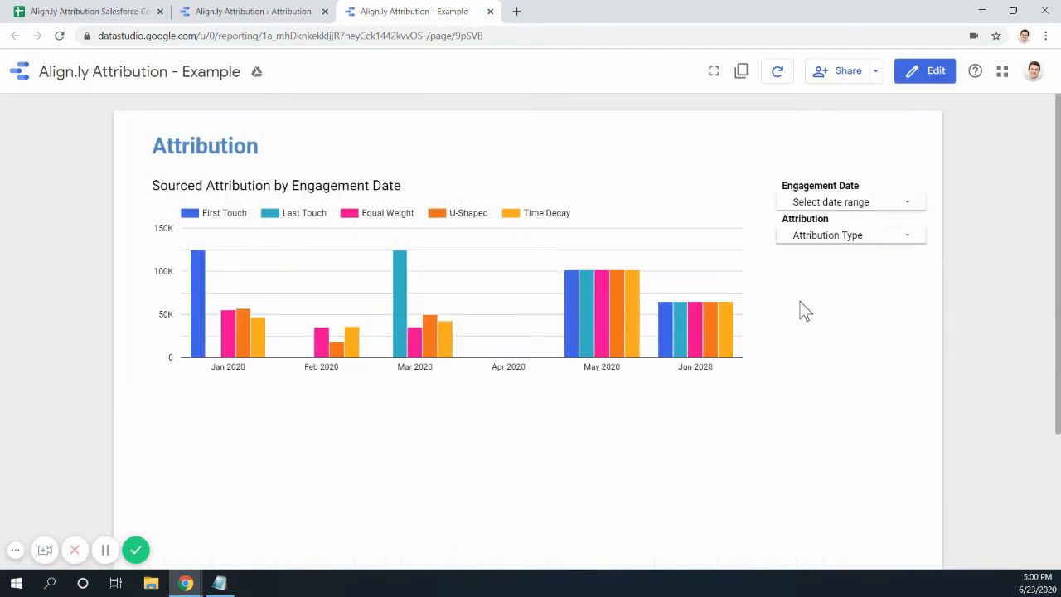
{"action": "left_click", "coordinate": [911, 239]}
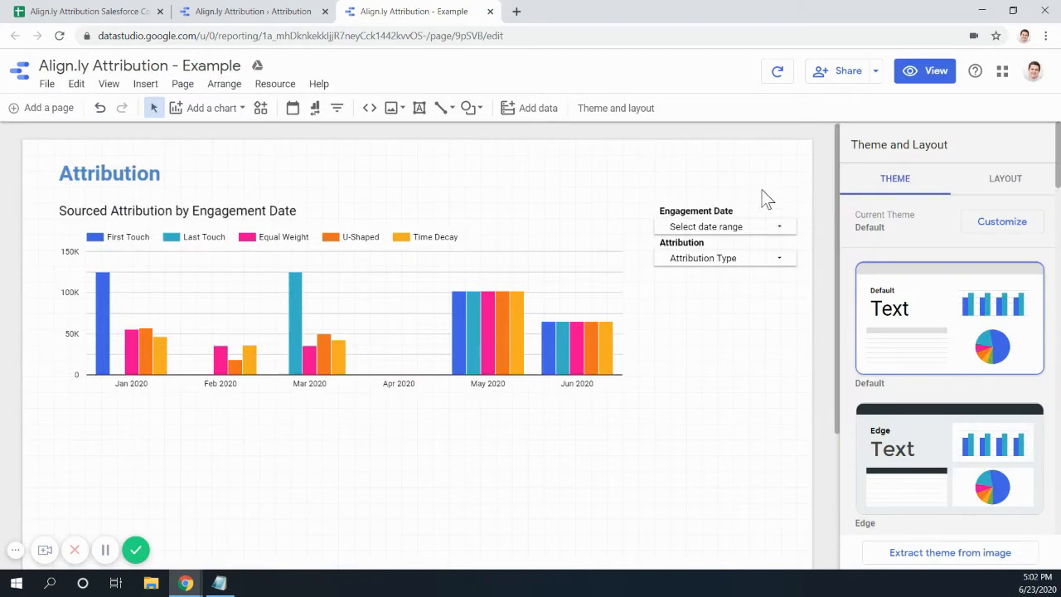
{"action": "left_click", "coordinate": [924, 81]}
{"action": "left_click", "coordinate": [902, 240]}
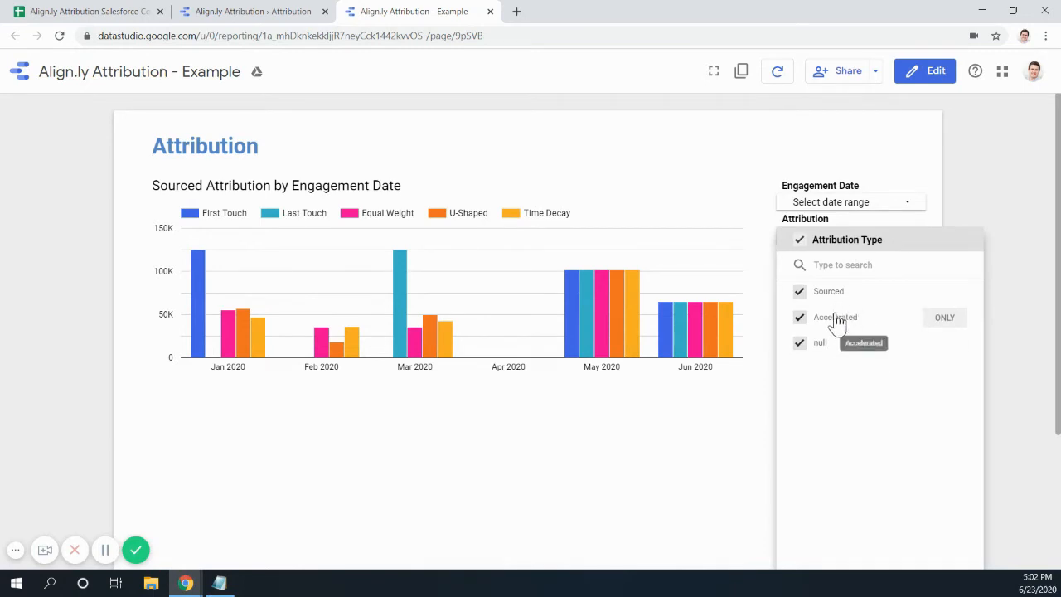
{"action": "left_click", "coordinate": [944, 319]}
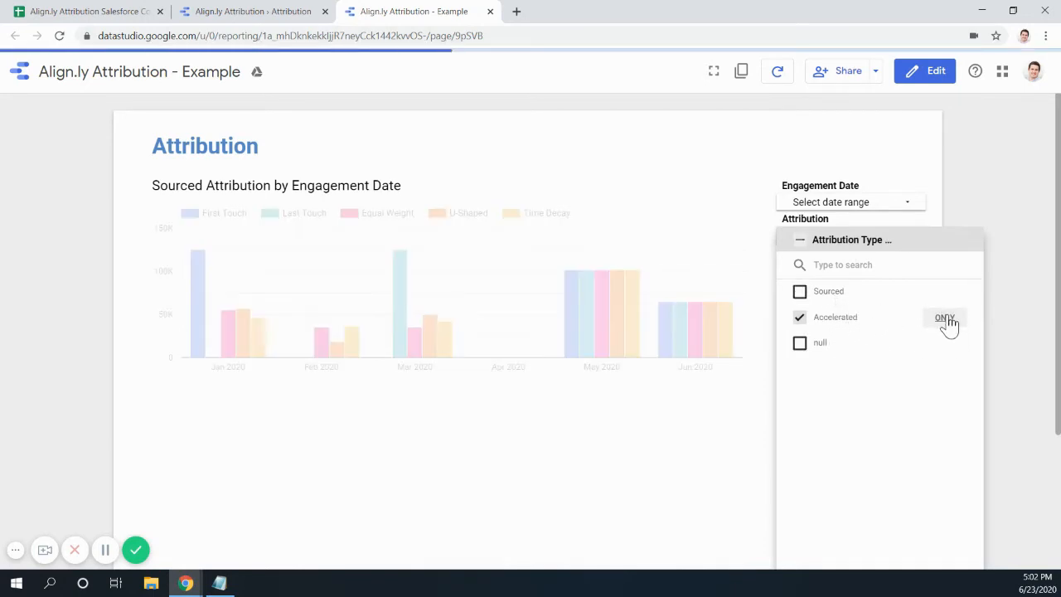
{"action": "left_click", "coordinate": [945, 295]}
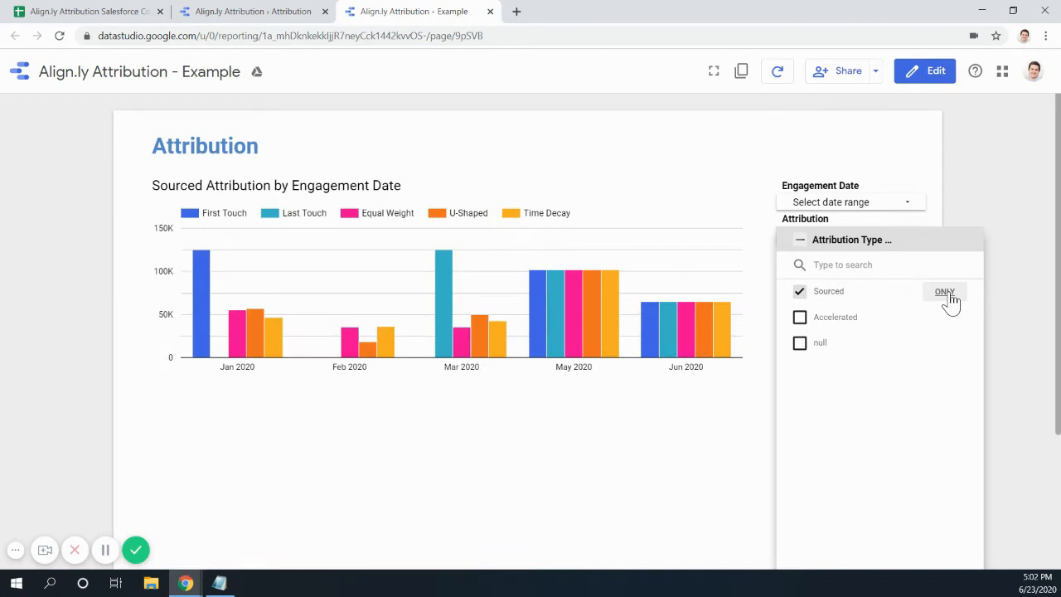
{"action": "left_click", "coordinate": [944, 318]}
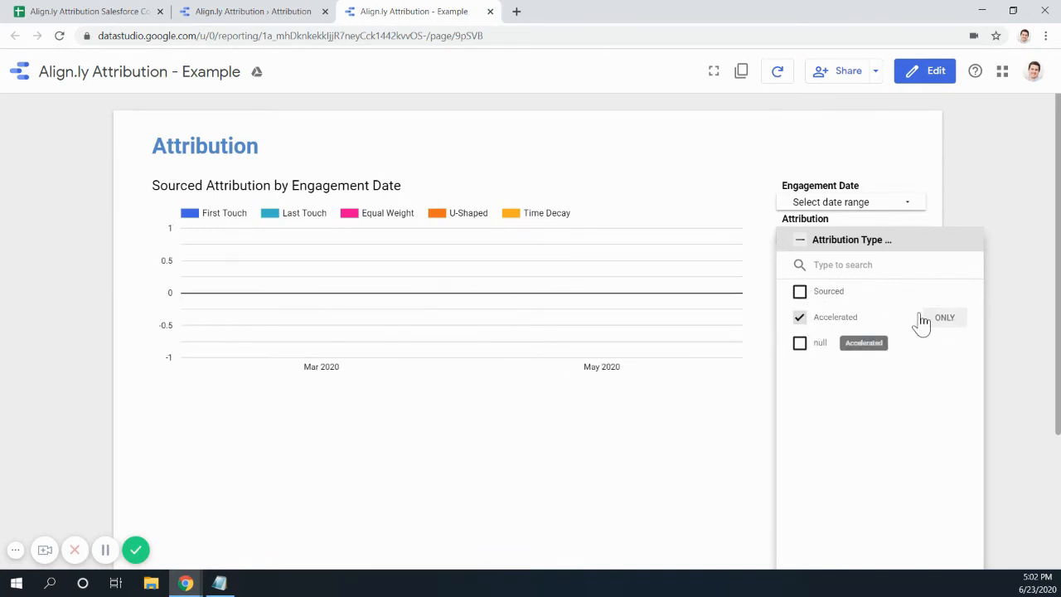
{"action": "left_click", "coordinate": [944, 294]}
{"action": "left_click", "coordinate": [943, 344]}
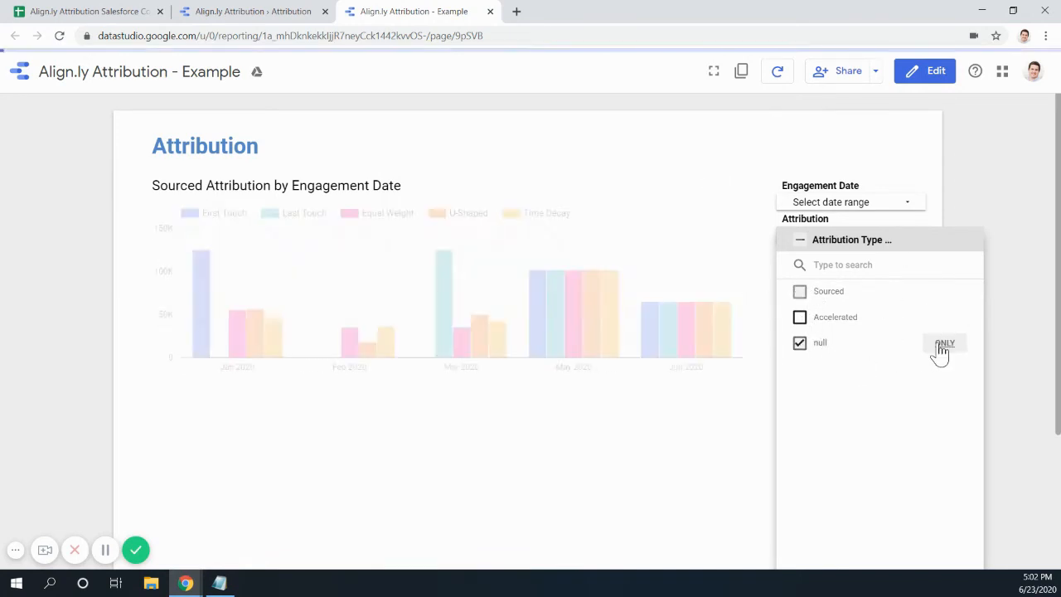
{"action": "left_click", "coordinate": [943, 293]}
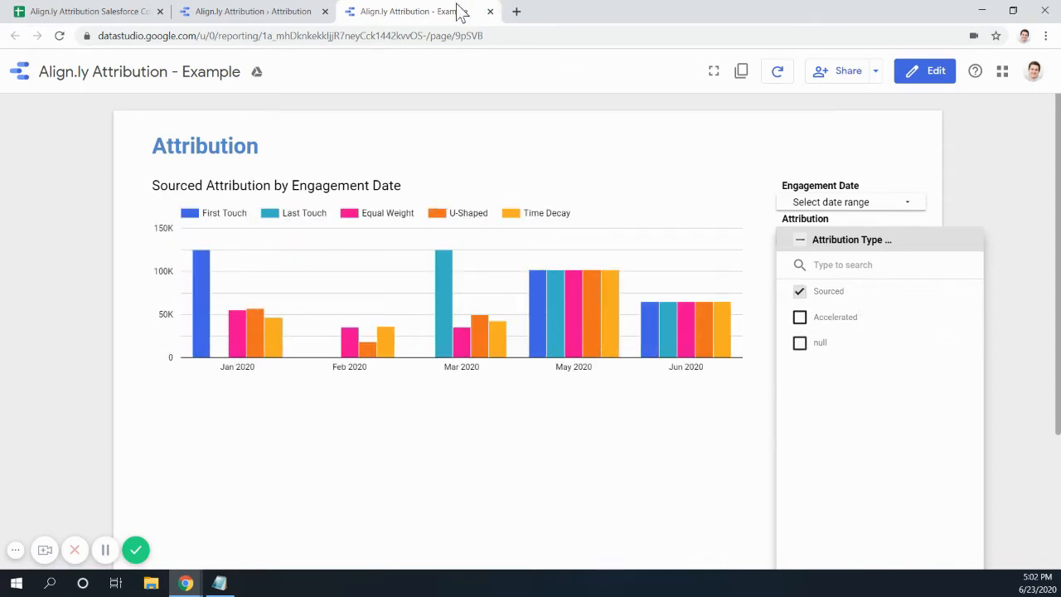
- Set the engagement date range to This quarter to date, then return to edit mode
{"action": "left_click", "coordinate": [918, 211]}
{"action": "left_click", "coordinate": [895, 216]}
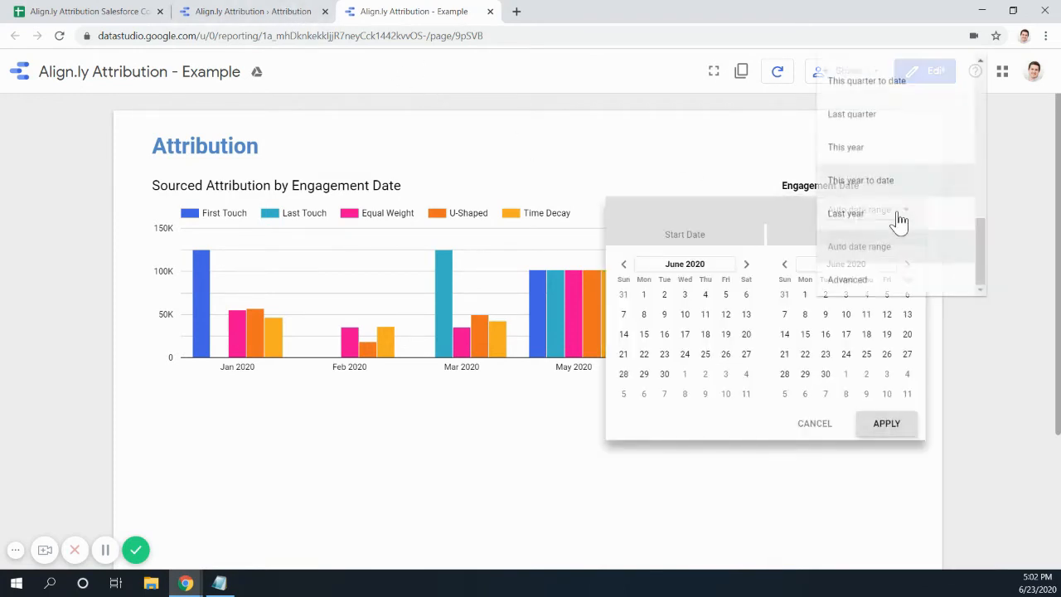
{"action": "left_click", "coordinate": [892, 90]}
{"action": "left_click", "coordinate": [890, 423]}
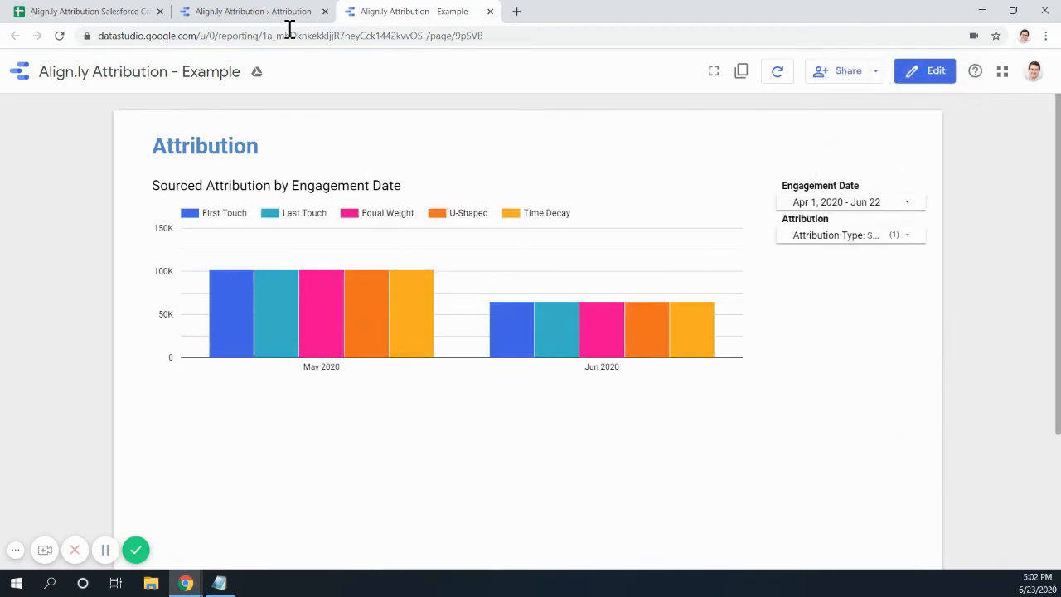
{"action": "left_click", "coordinate": [936, 74]}
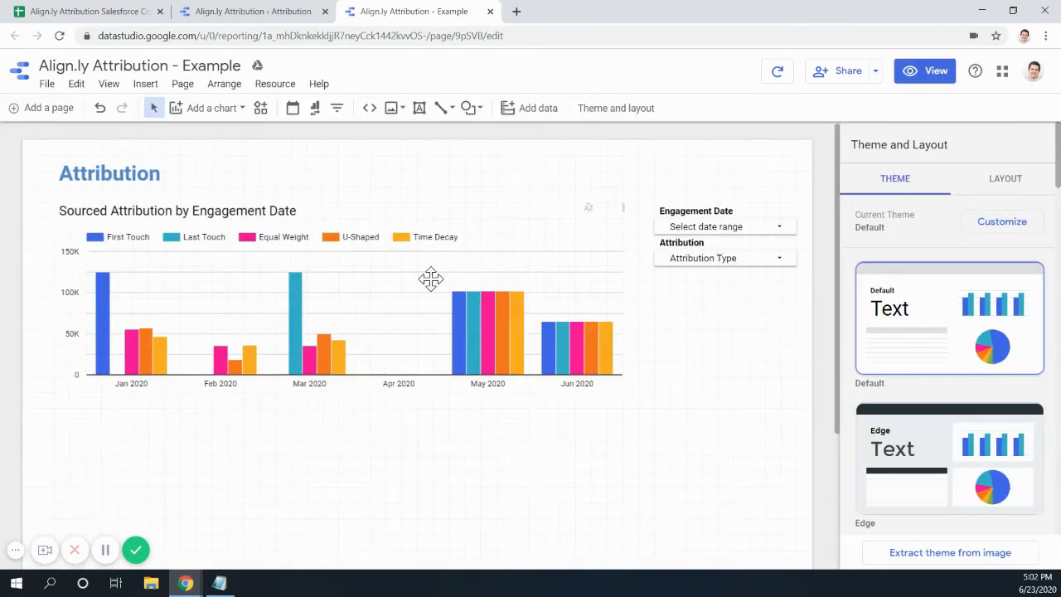
- Duplicate the Attribution heading below Attribution Type and retype it as 'Campaign'
{"action": "left_click", "coordinate": [274, 11]}
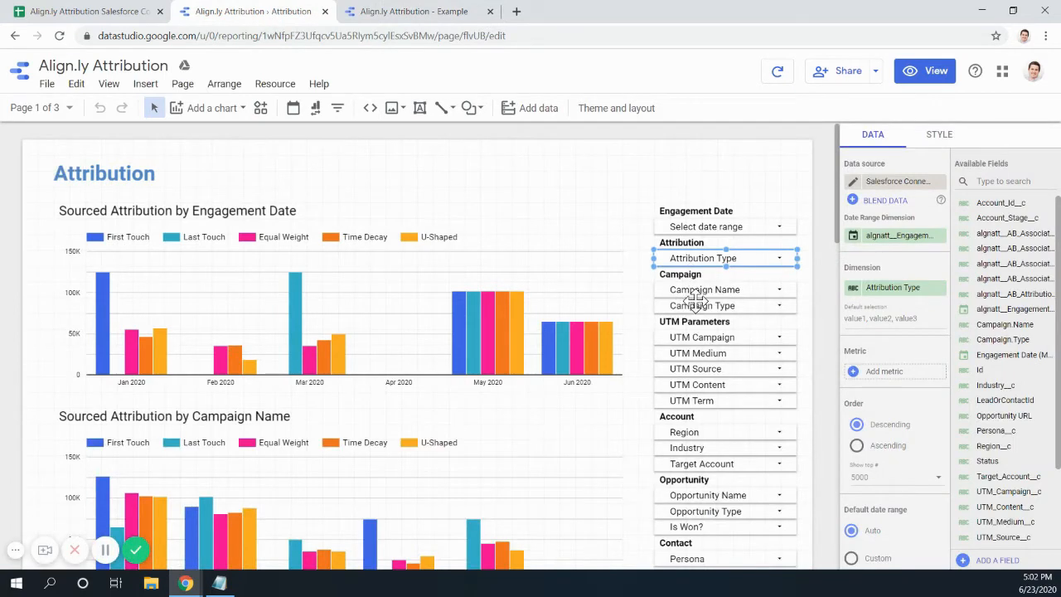
{"action": "left_click", "coordinate": [398, 12]}
{"action": "left_click", "coordinate": [705, 242]}
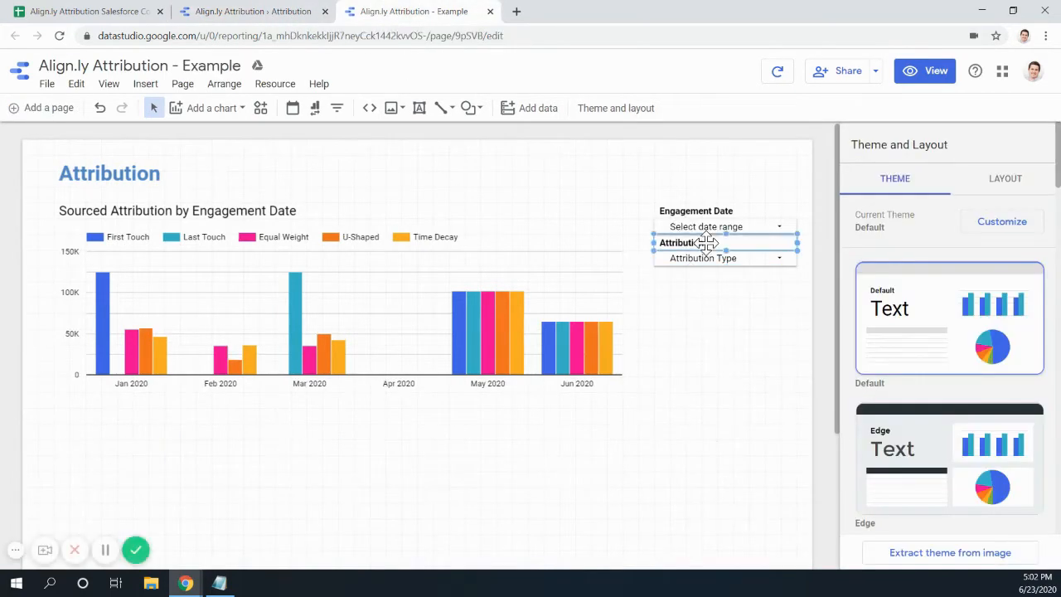
{"action": "key", "text": "ctrl+d"}
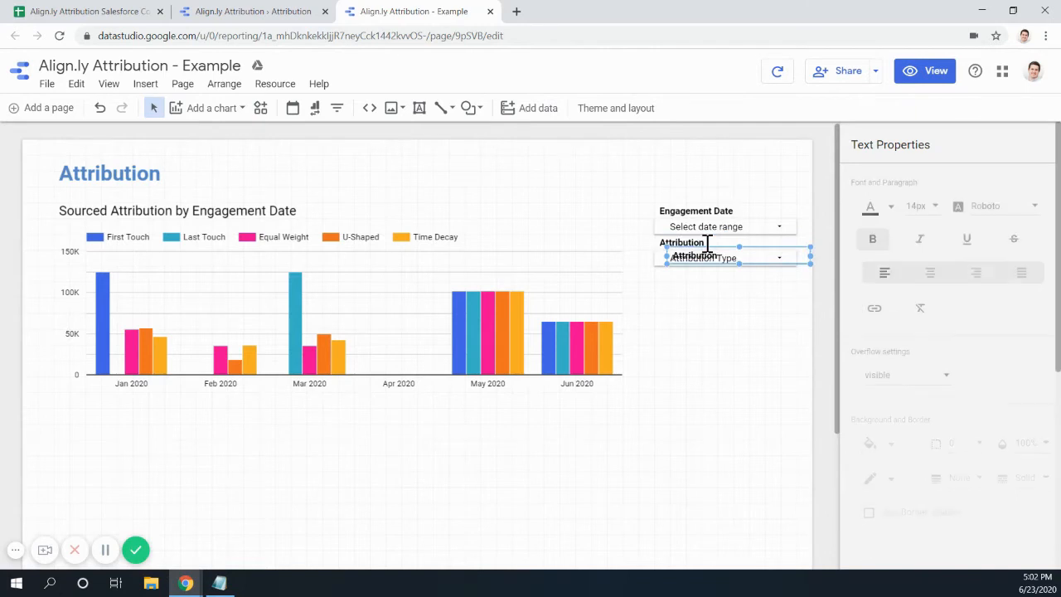
{"action": "key", "text": "Down"}
{"action": "key", "text": "Down"}
{"action": "key", "text": "Up"}
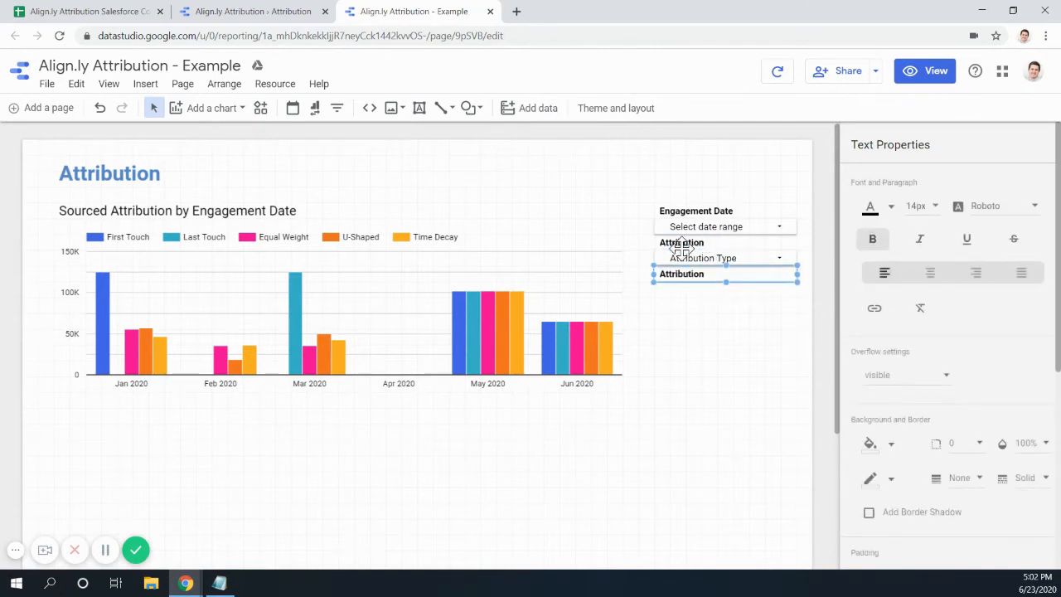
{"action": "key", "text": "ctrl+a"}
{"action": "type", "text": "Cam"}
- Paste two filter copies under Campaign and set the first one's dimension to Campaign.Name
{"action": "left_click", "coordinate": [715, 258]}
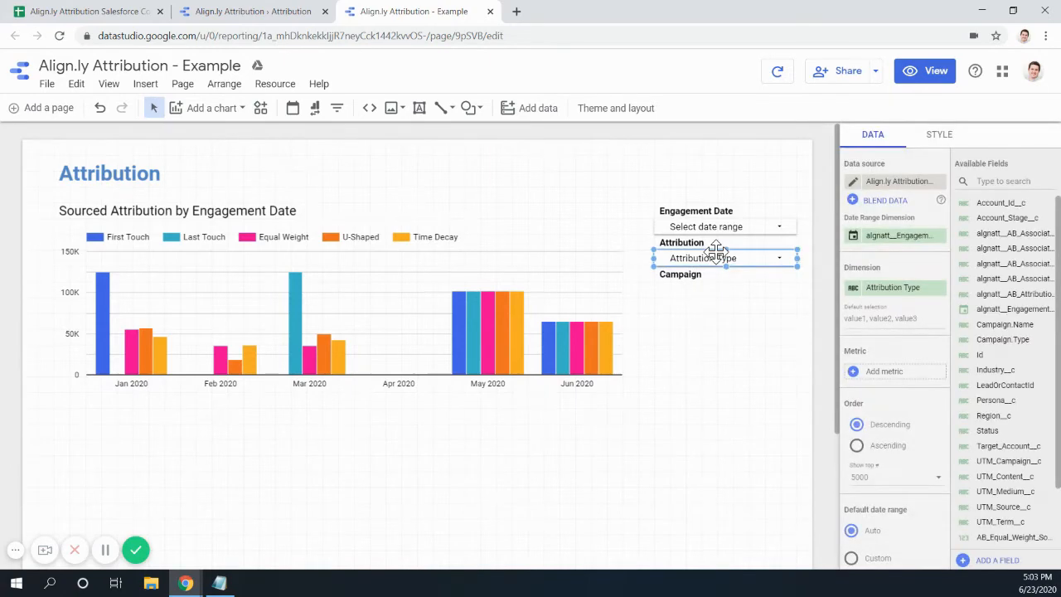
{"action": "key", "text": "Left"}
{"action": "key", "text": "Left"}
{"action": "key", "text": "Down"}
{"action": "key", "text": "Down"}
{"action": "key", "text": "Down"}
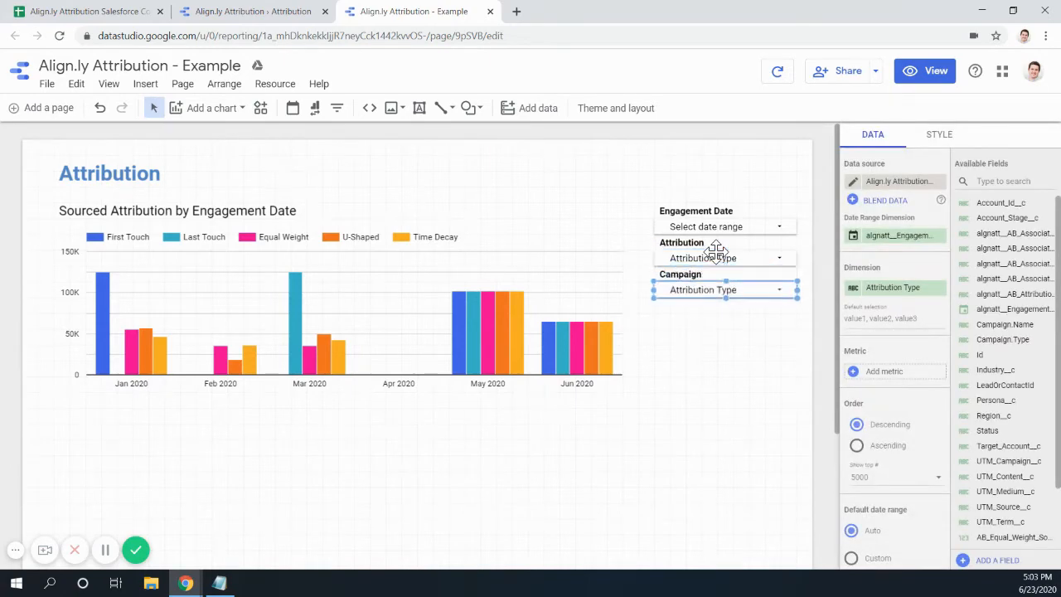
{"action": "key", "text": "ctrl+v"}
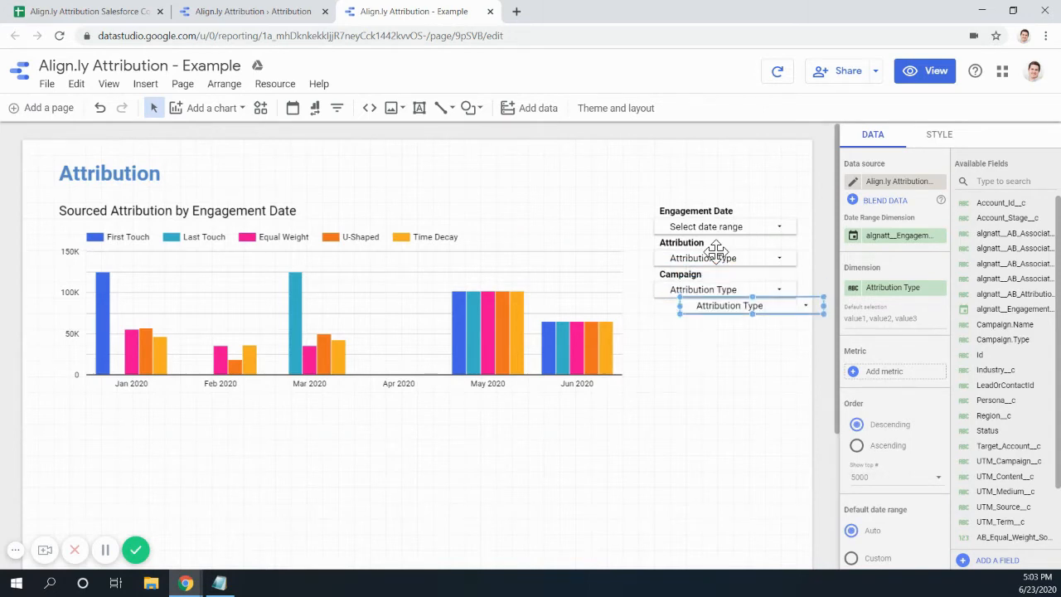
{"action": "key", "text": "Left"}
{"action": "key", "text": "Left"}
{"action": "left_click", "coordinate": [720, 287]}
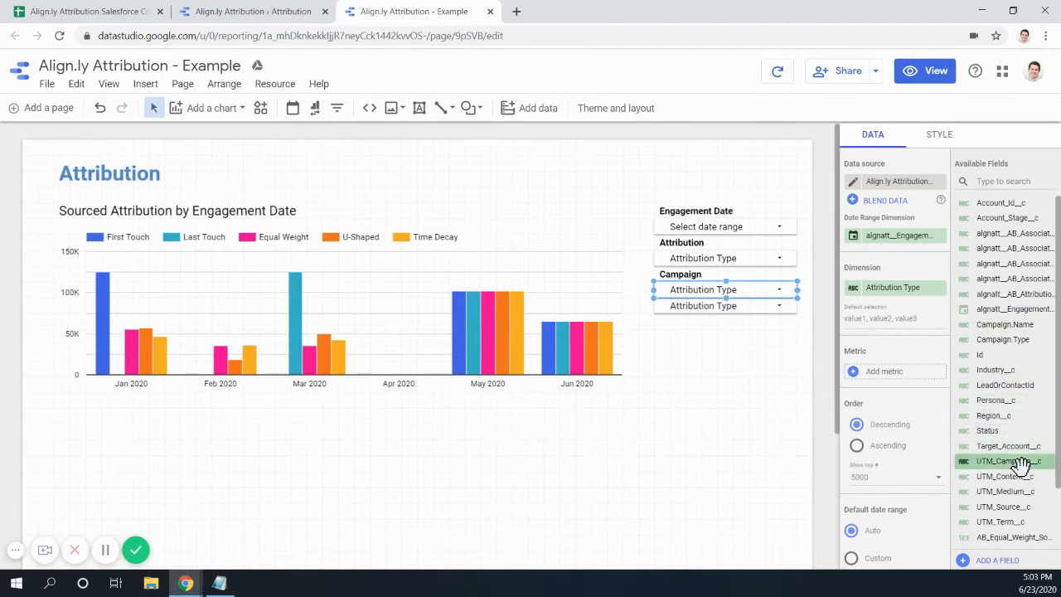
{"action": "left_click_drag", "start_coordinate": [1001, 324], "coordinate": [891, 305]}
{"action": "left_click_drag", "start_coordinate": [1004, 339], "coordinate": [917, 286]}
{"action": "left_click", "coordinate": [745, 307]}
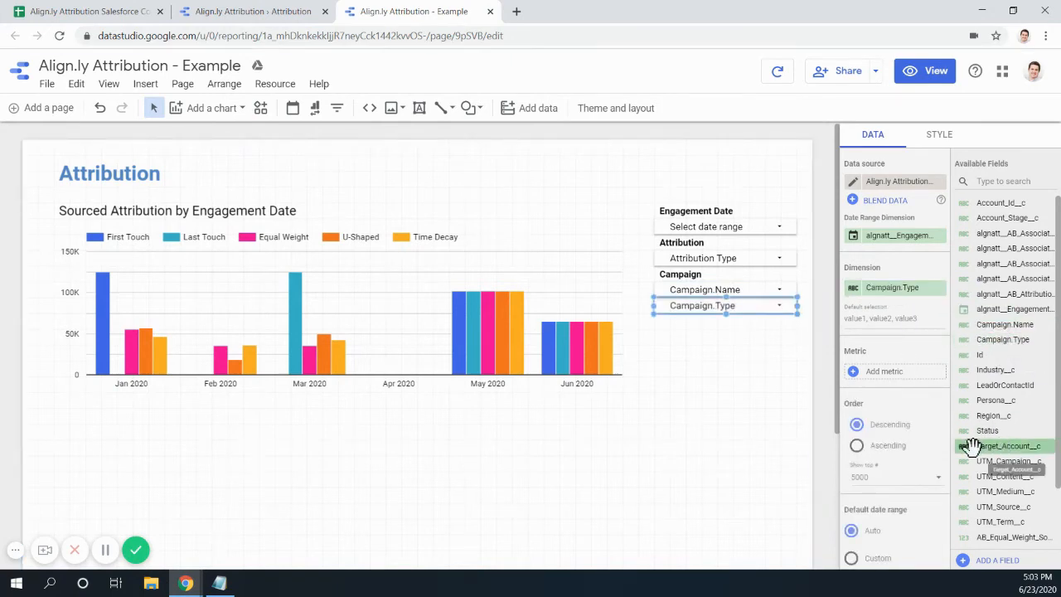
- Preview the chart filtered to only Webinar campaigns, restore all types, and switch to the original report
{"action": "left_click", "coordinate": [926, 73]}
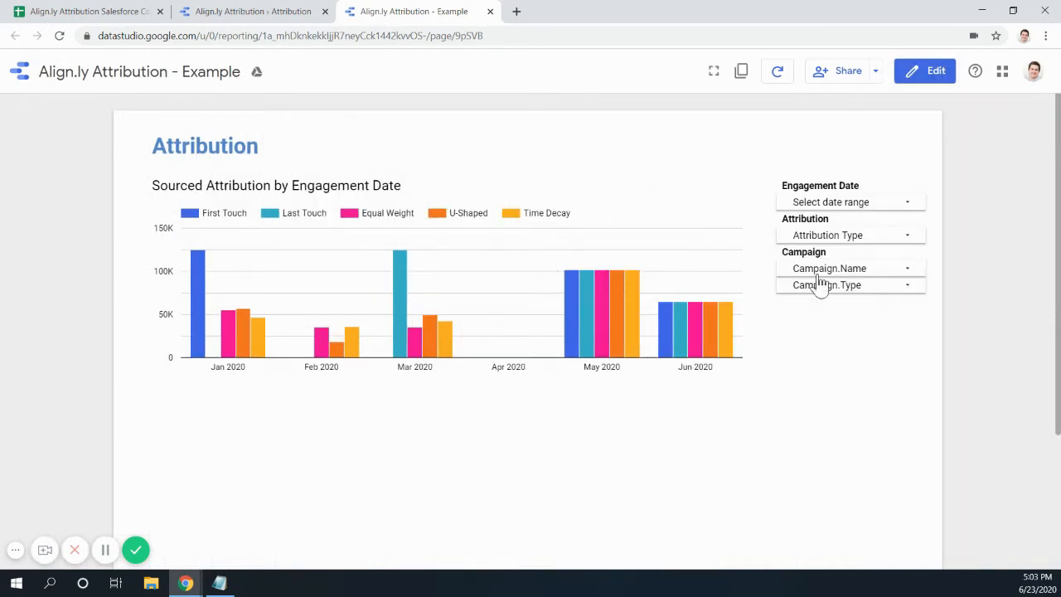
{"action": "left_click", "coordinate": [903, 275]}
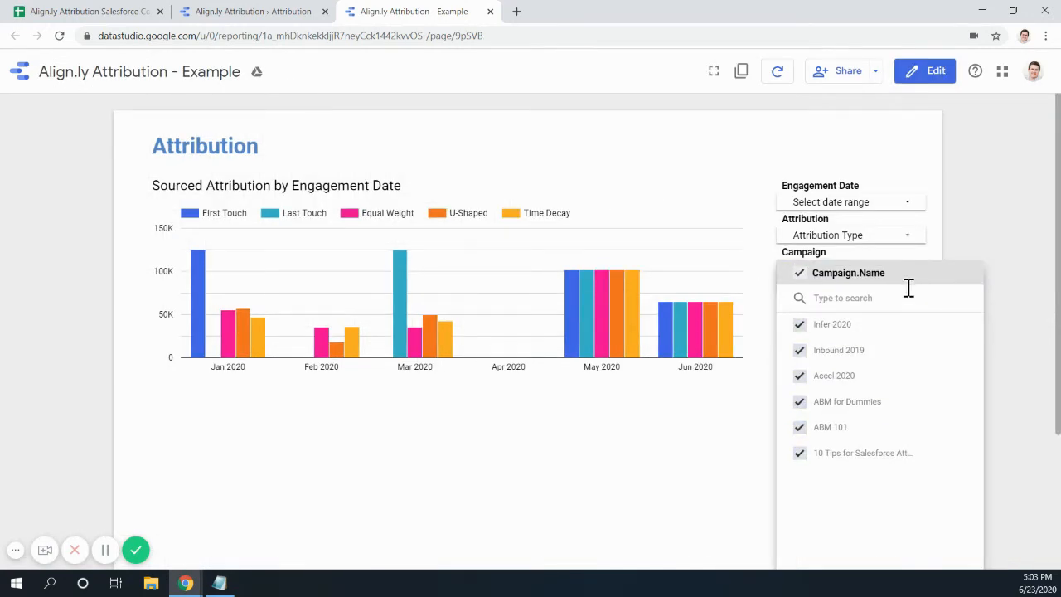
{"action": "left_click", "coordinate": [953, 257]}
{"action": "left_click", "coordinate": [905, 287]}
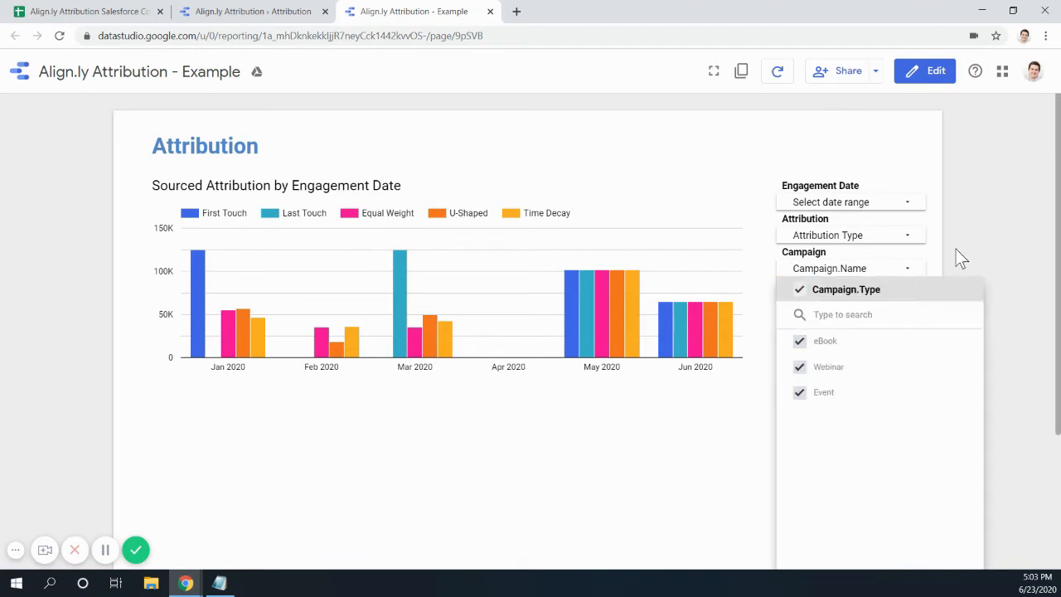
{"action": "left_click", "coordinate": [945, 367]}
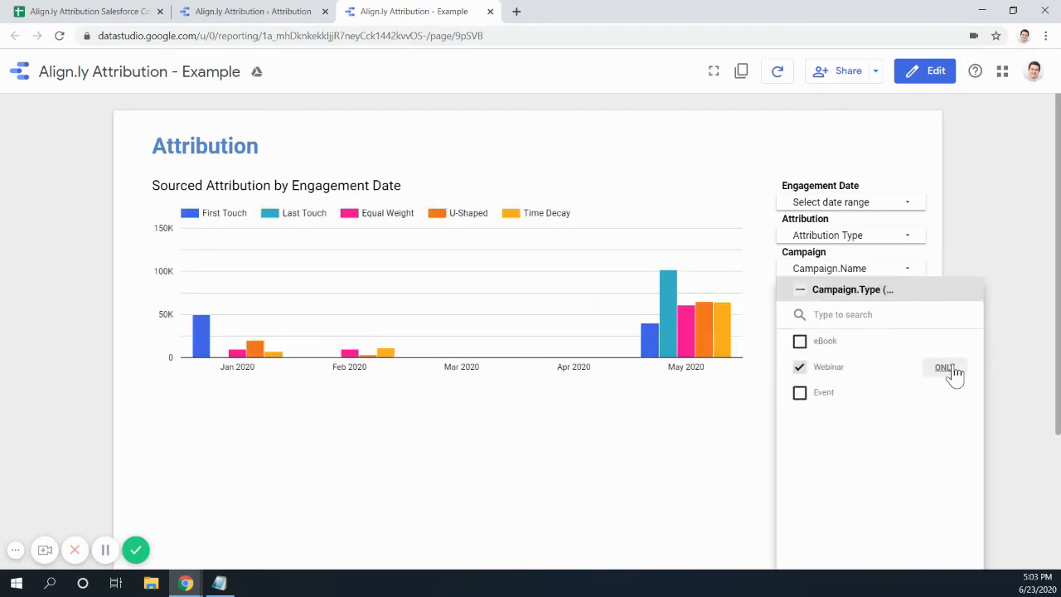
{"action": "left_click", "coordinate": [799, 289]}
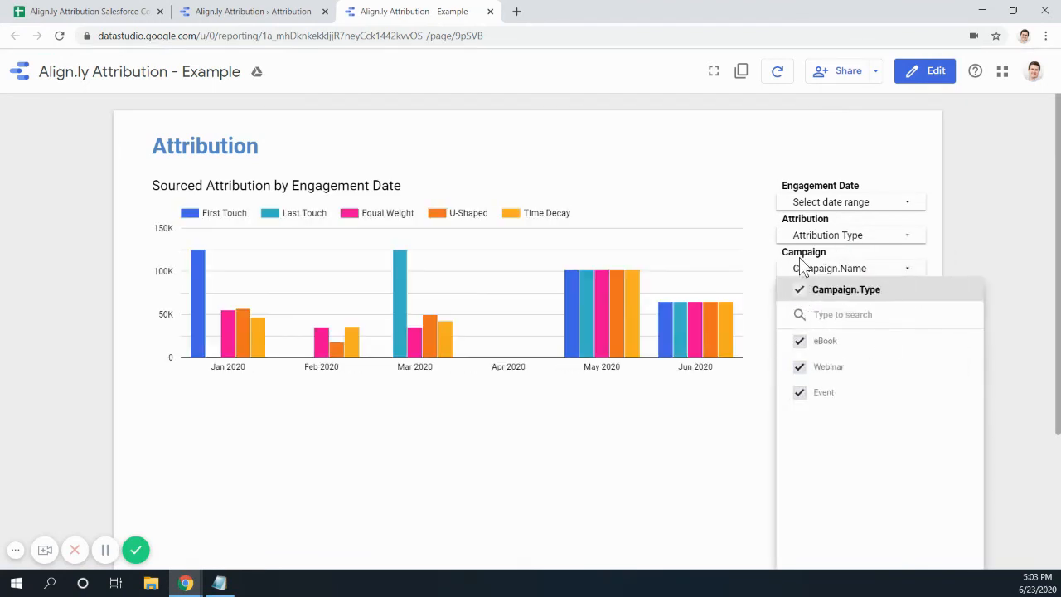
{"action": "left_click", "coordinate": [284, 17]}
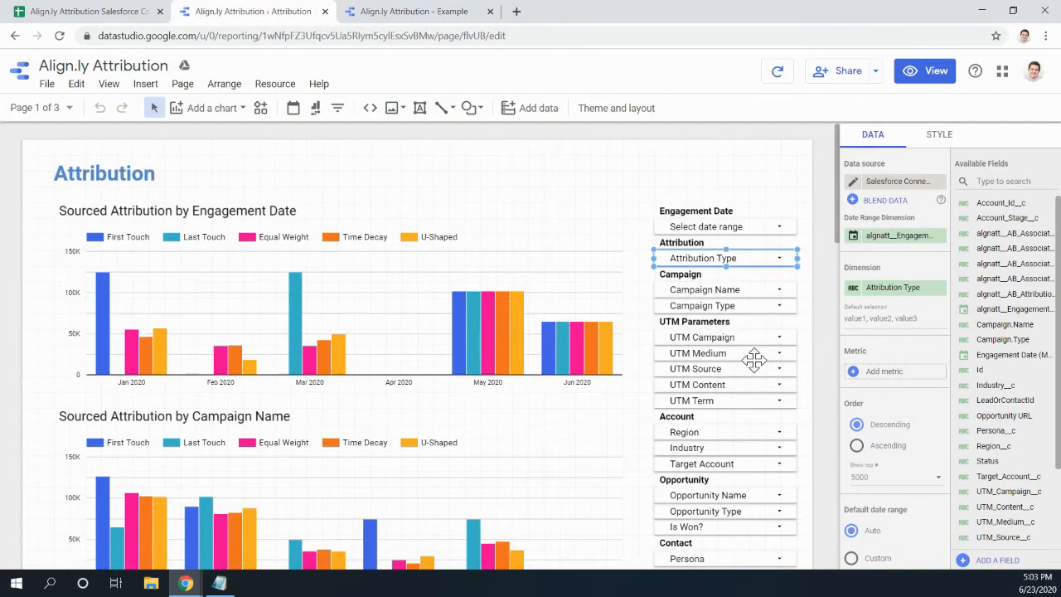
- Compare the Example report's filter column against the original report's filter list
{"action": "scroll", "coordinate": [725, 365], "scroll_direction": "down", "scroll_amount": 1}
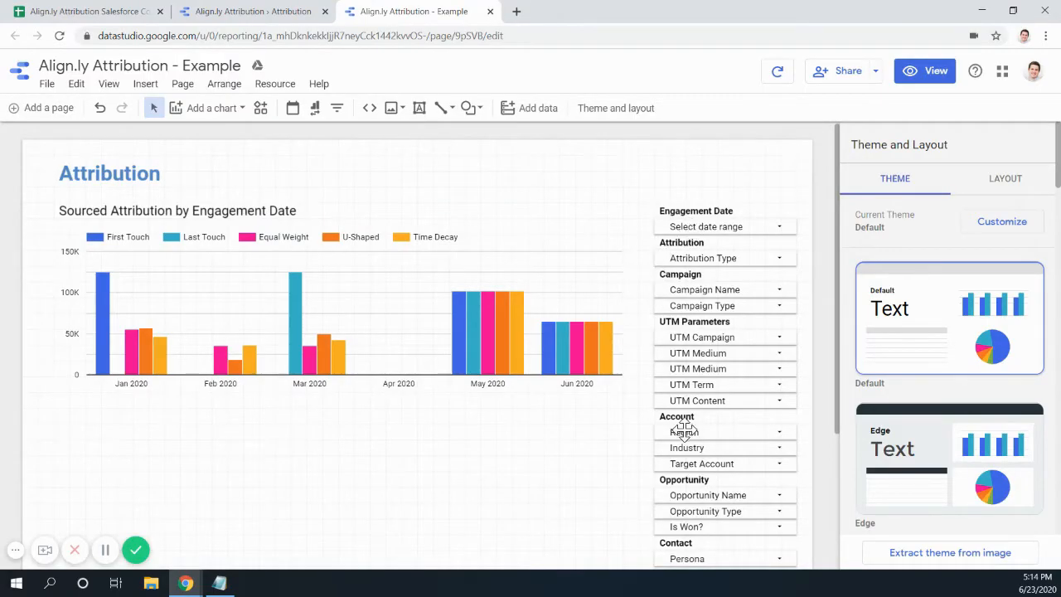
{"action": "scroll", "coordinate": [498, 381], "scroll_direction": "down", "scroll_amount": 3}
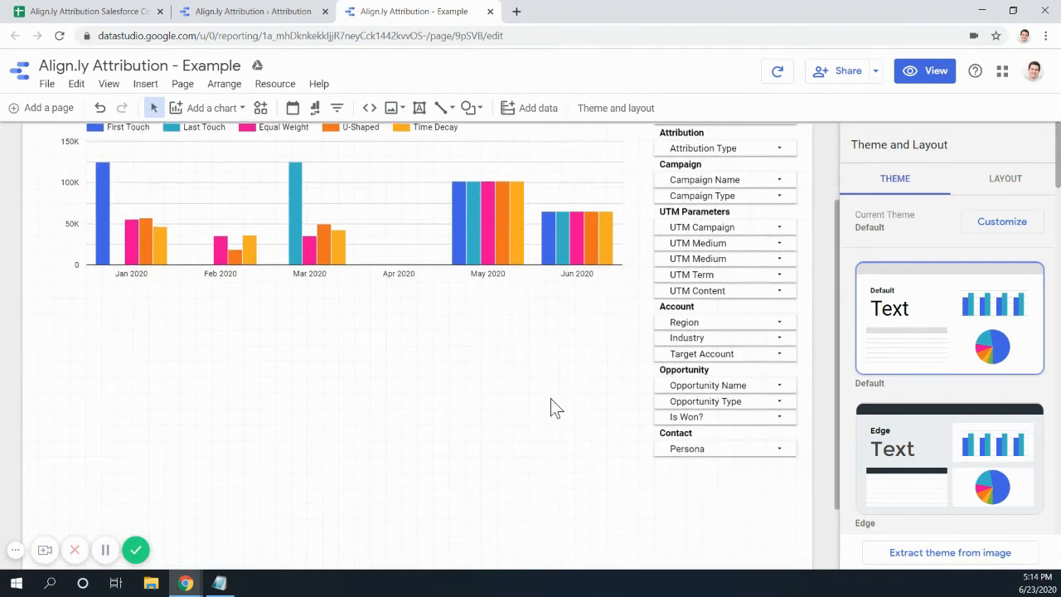
{"action": "scroll", "coordinate": [552, 407], "scroll_direction": "up", "scroll_amount": 3}
{"action": "scroll", "coordinate": [630, 440], "scroll_direction": "down", "scroll_amount": 1}
{"action": "left_click", "coordinate": [261, 12]}
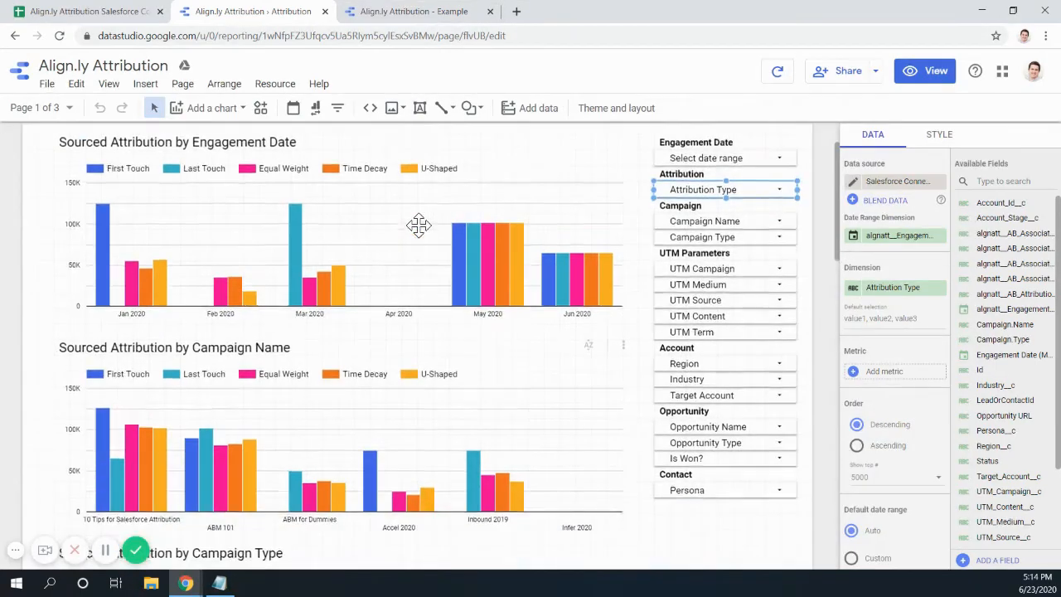
{"action": "left_click", "coordinate": [399, 17]}
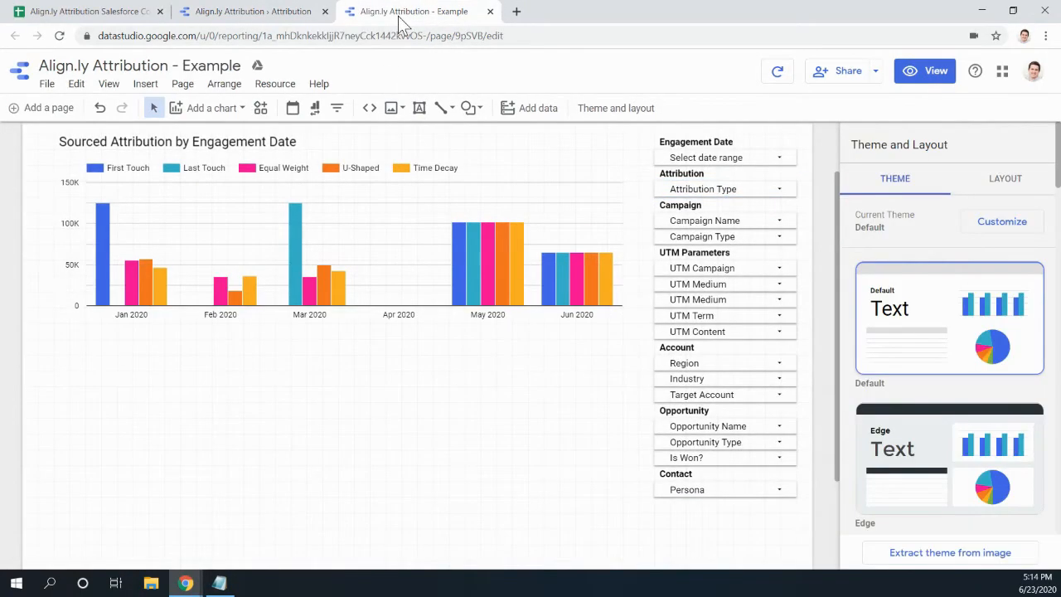
{"action": "left_click", "coordinate": [218, 15]}
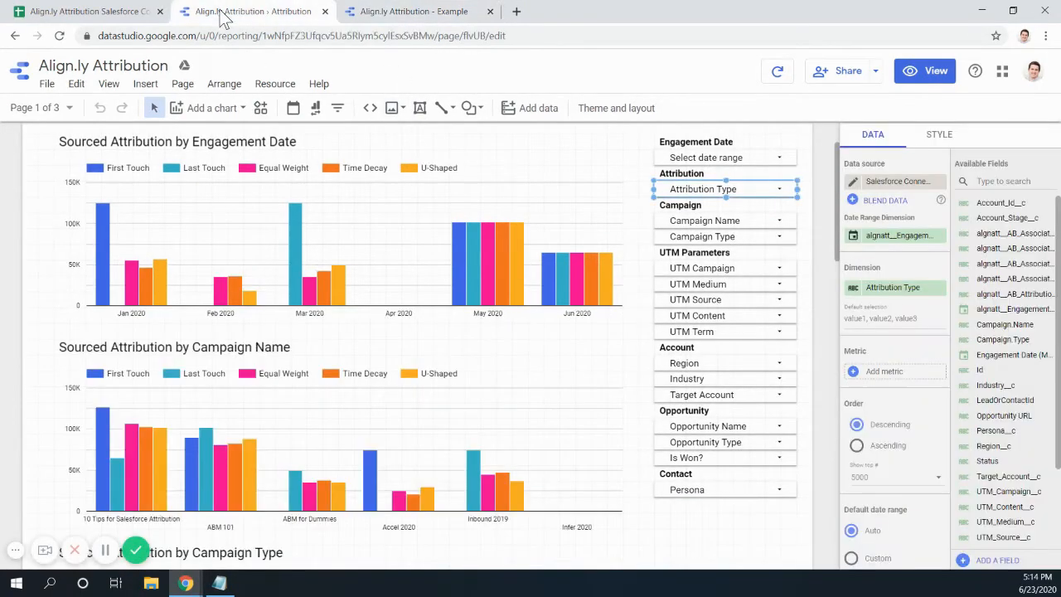
{"action": "left_click", "coordinate": [414, 15]}
{"action": "scroll", "coordinate": [534, 481], "scroll_direction": "up", "scroll_amount": 2}
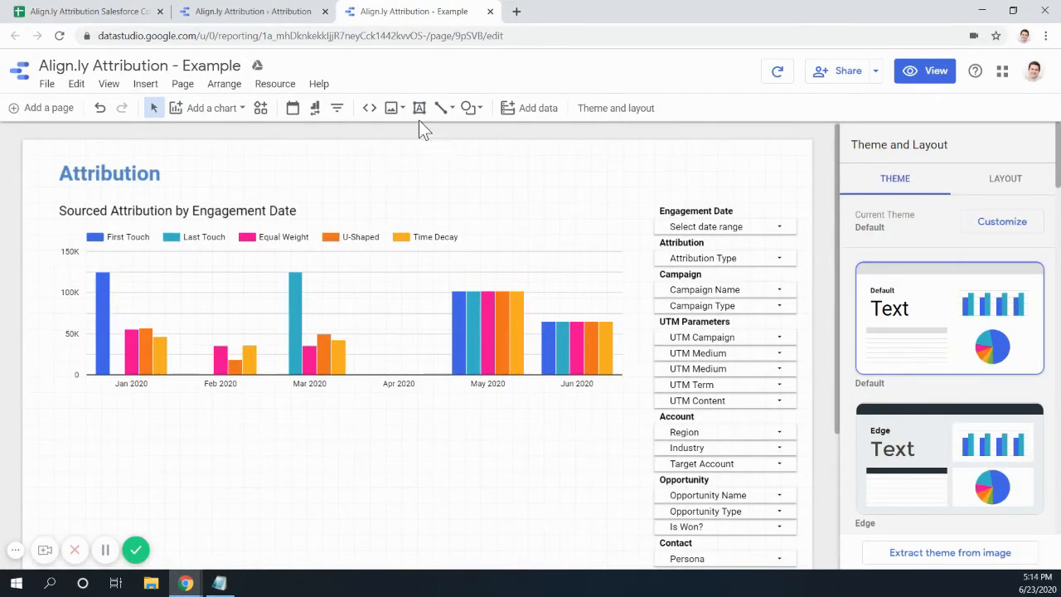
- Scroll through the original report's charts, then return to the Example report
{"action": "left_click", "coordinate": [263, 11]}
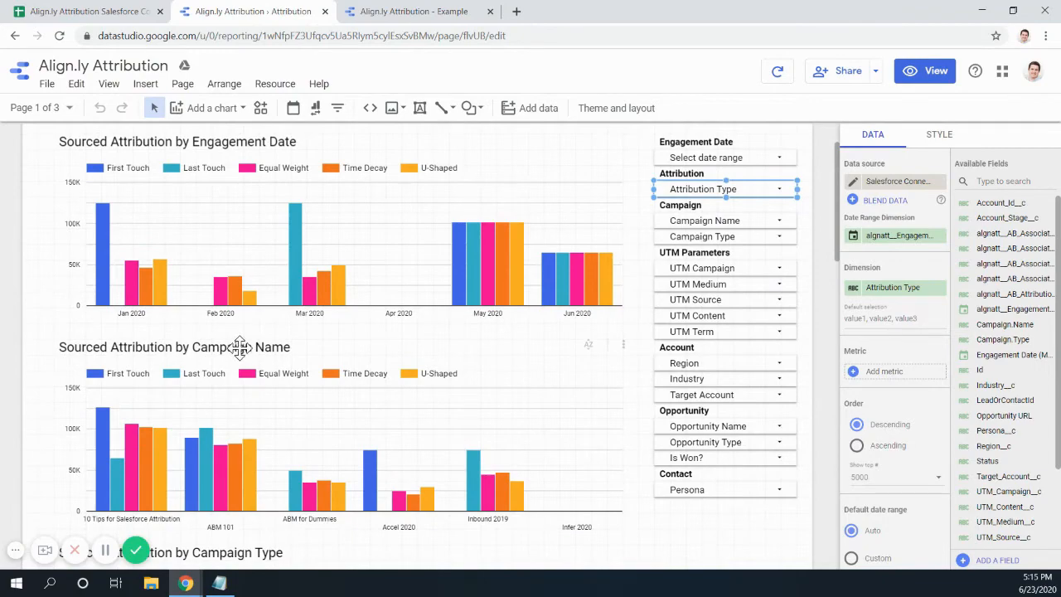
{"action": "scroll", "coordinate": [240, 348], "scroll_direction": "down", "scroll_amount": 1}
{"action": "scroll", "coordinate": [220, 334], "scroll_direction": "down", "scroll_amount": 1}
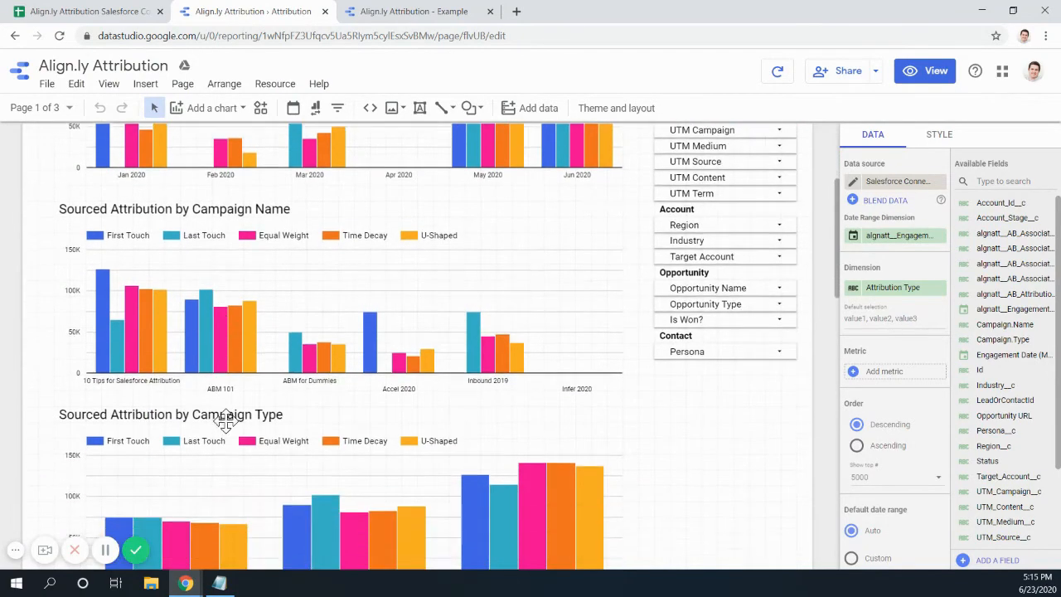
{"action": "scroll", "coordinate": [225, 420], "scroll_direction": "down", "scroll_amount": 8}
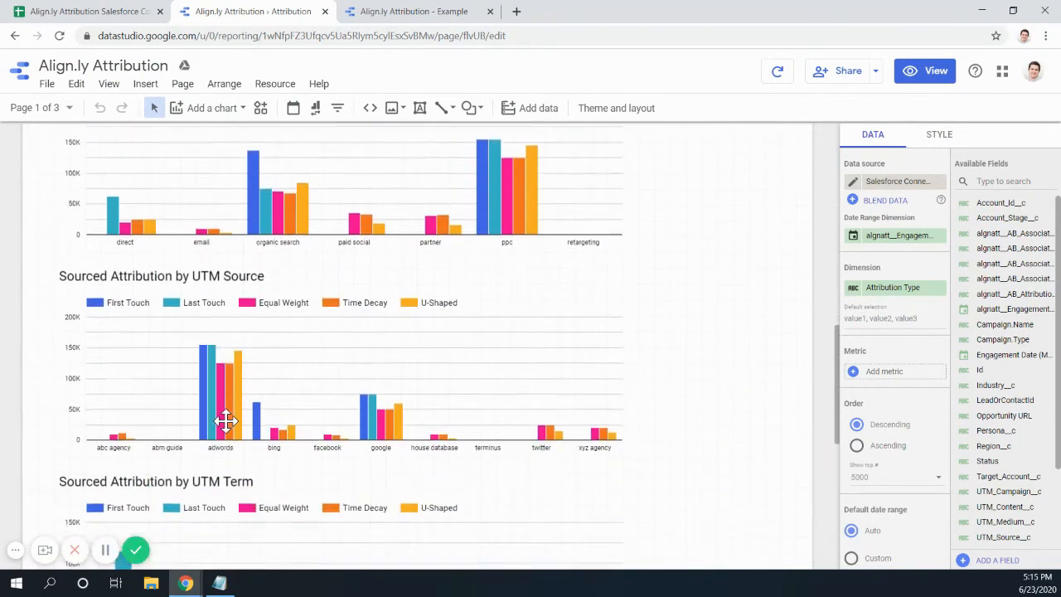
{"action": "scroll", "coordinate": [225, 421], "scroll_direction": "down", "scroll_amount": 7}
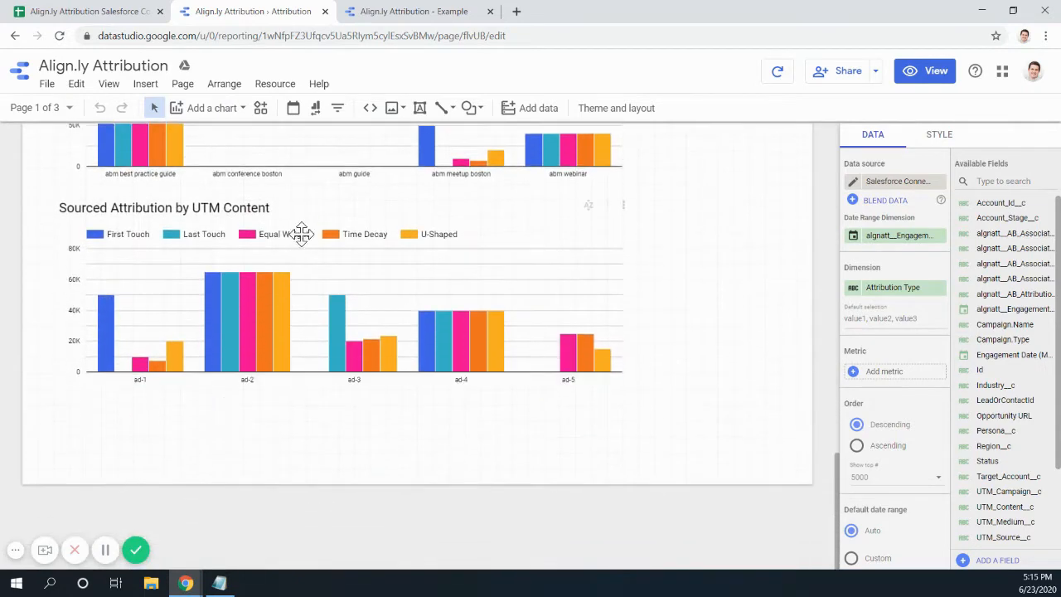
{"action": "left_click", "coordinate": [393, 13]}
{"action": "scroll", "coordinate": [379, 355], "scroll_direction": "down", "scroll_amount": 4}
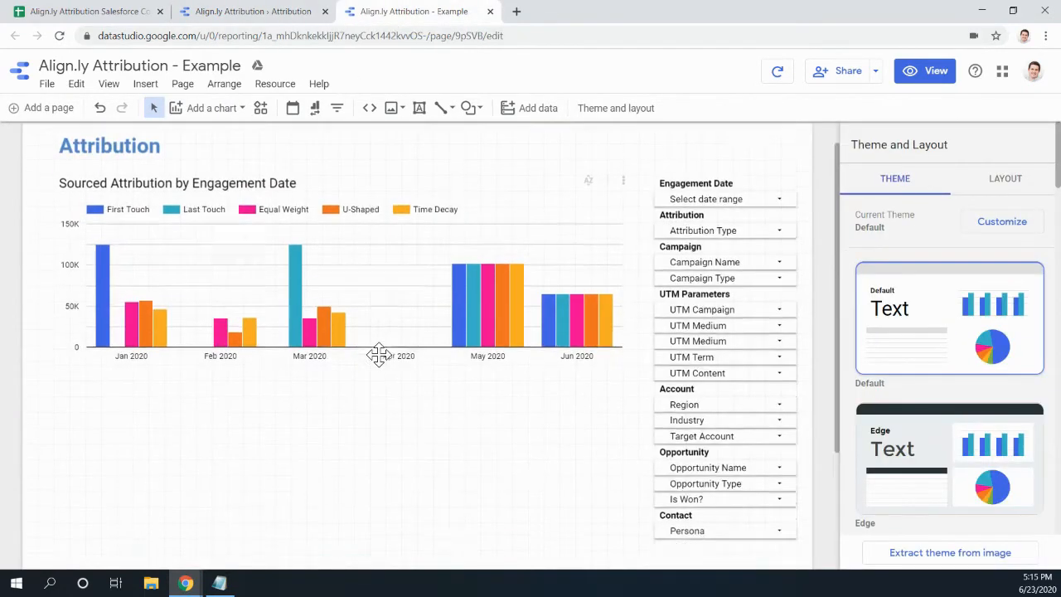
{"action": "scroll", "coordinate": [378, 354], "scroll_direction": "up", "scroll_amount": 3}
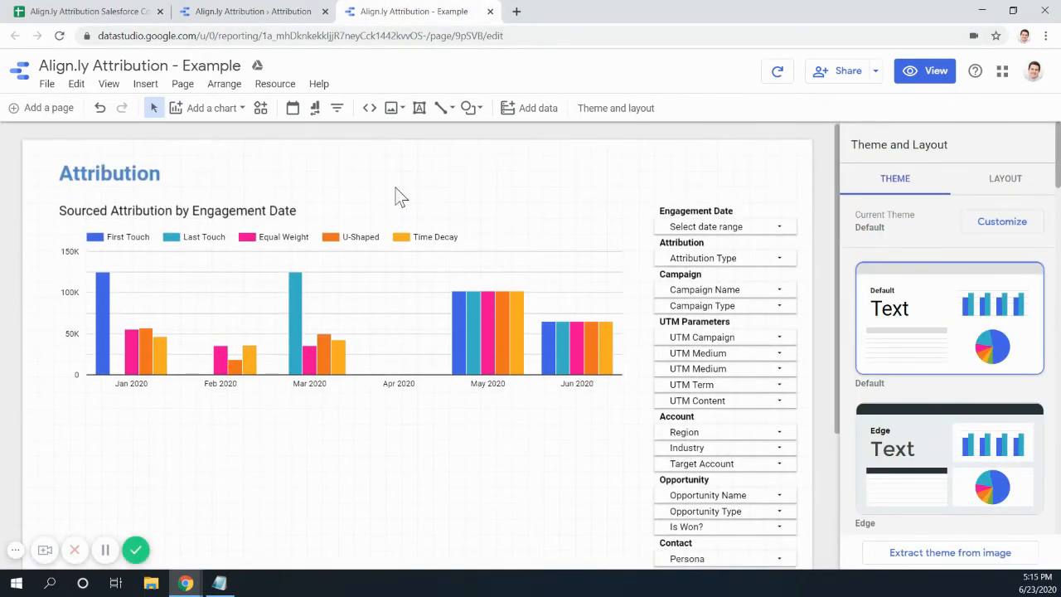
{"action": "left_click", "coordinate": [1004, 189]}
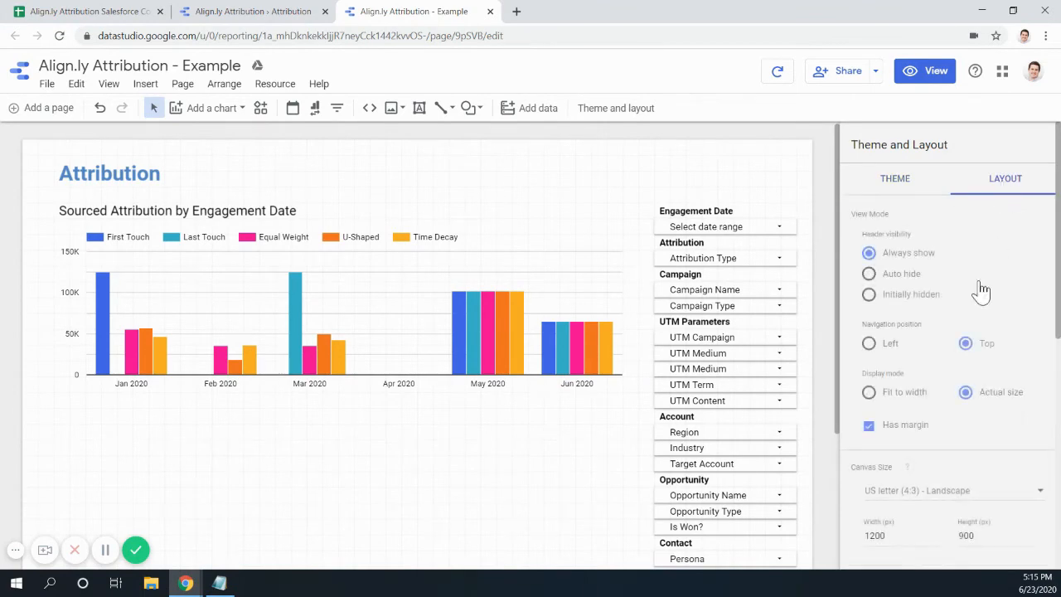
{"action": "scroll", "coordinate": [910, 407], "scroll_direction": "down", "scroll_amount": 3}
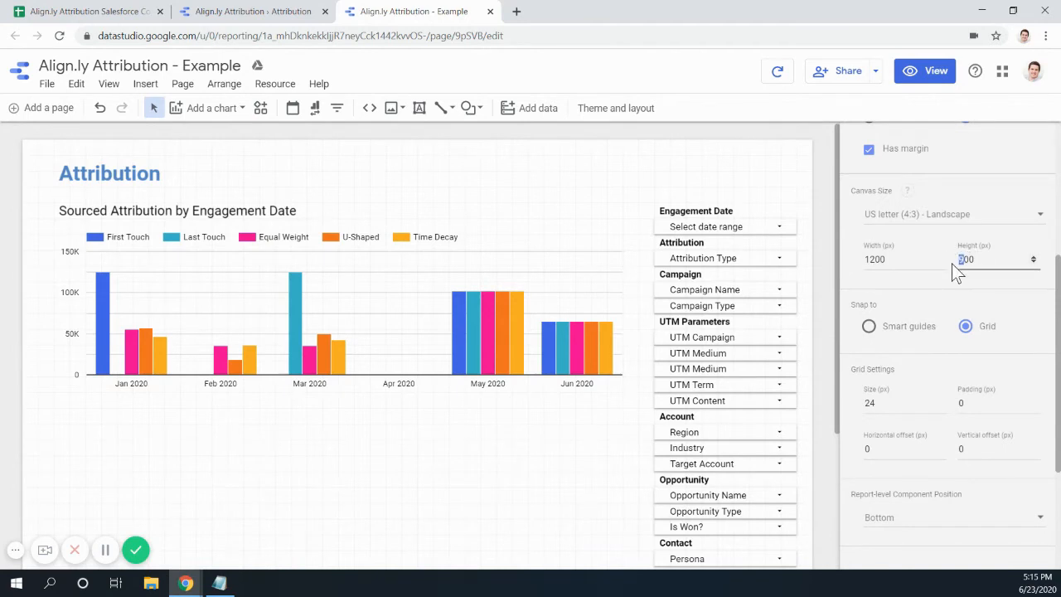
{"action": "type", "text": "240000"}
{"action": "key", "text": "Left"}
{"action": "key", "text": "Left"}
{"action": "key", "text": "BackSpace"}
{"action": "key", "text": "BackSpace"}
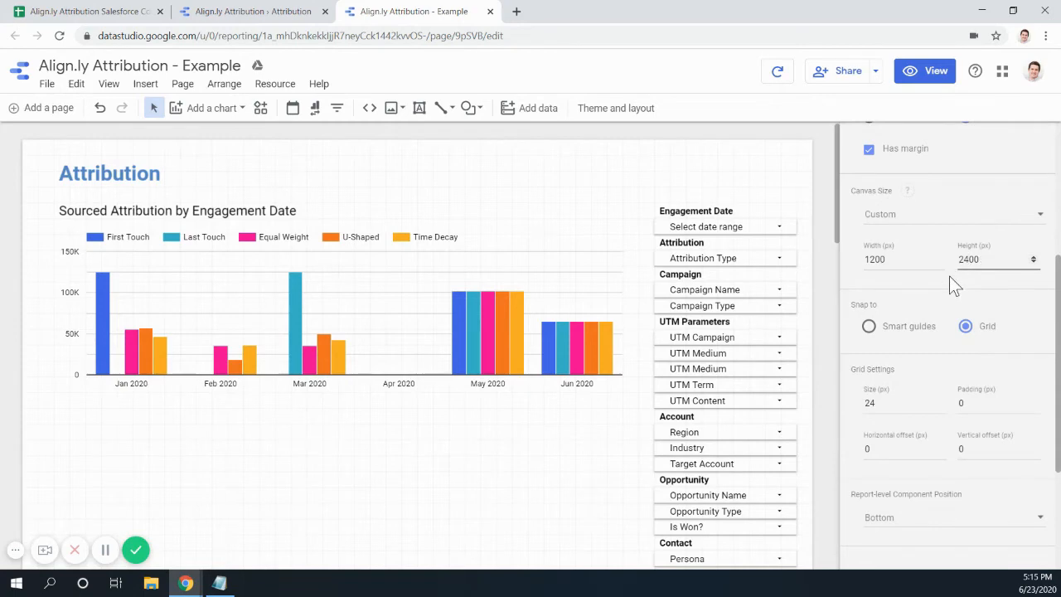
{"action": "scroll", "coordinate": [468, 485], "scroll_direction": "down", "scroll_amount": 10}
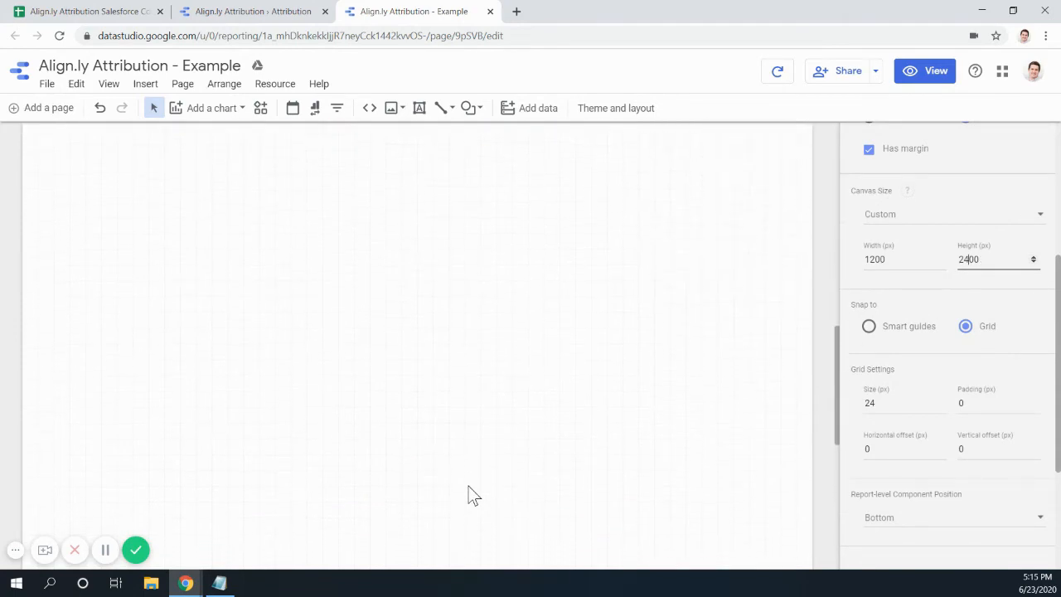
{"action": "scroll", "coordinate": [468, 485], "scroll_direction": "up", "scroll_amount": 10}
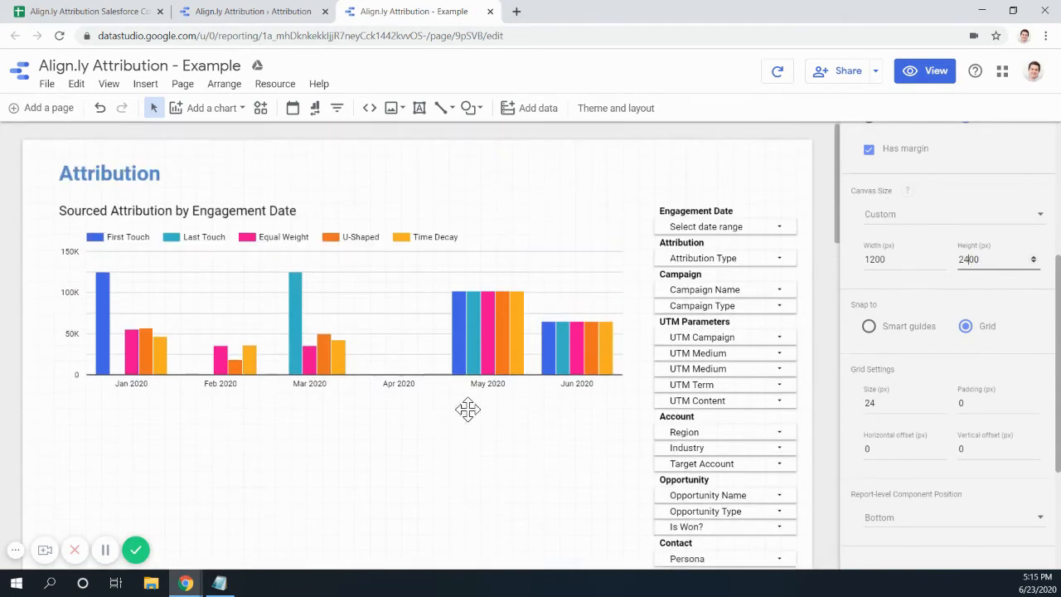
- Duplicate the Engagement Date chart with its title and line the copy up beneath the original
{"action": "left_click", "coordinate": [189, 208]}
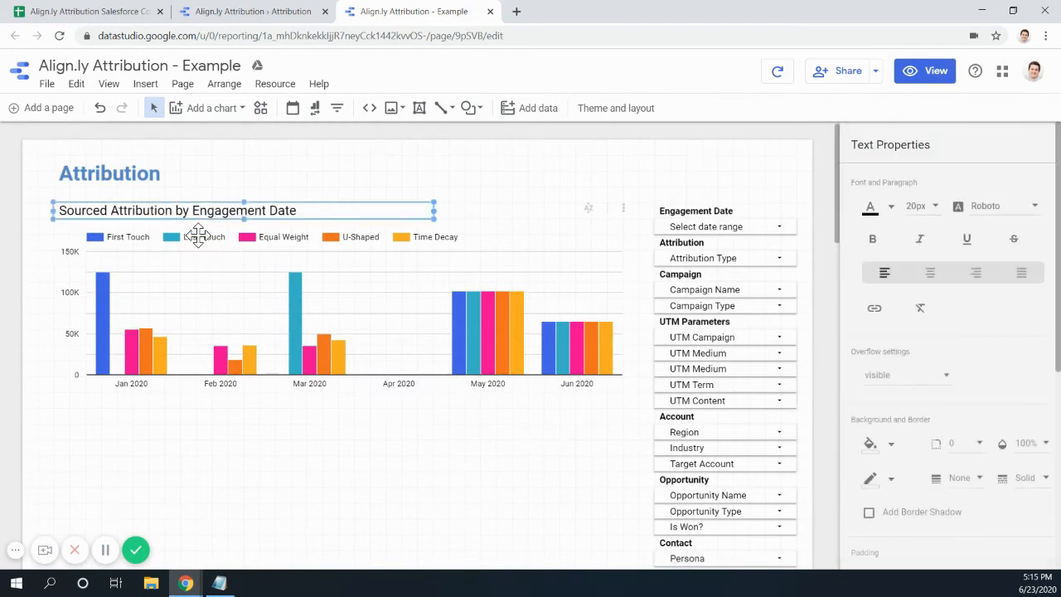
{"action": "left_click", "coordinate": [213, 306], "text": "shift"}
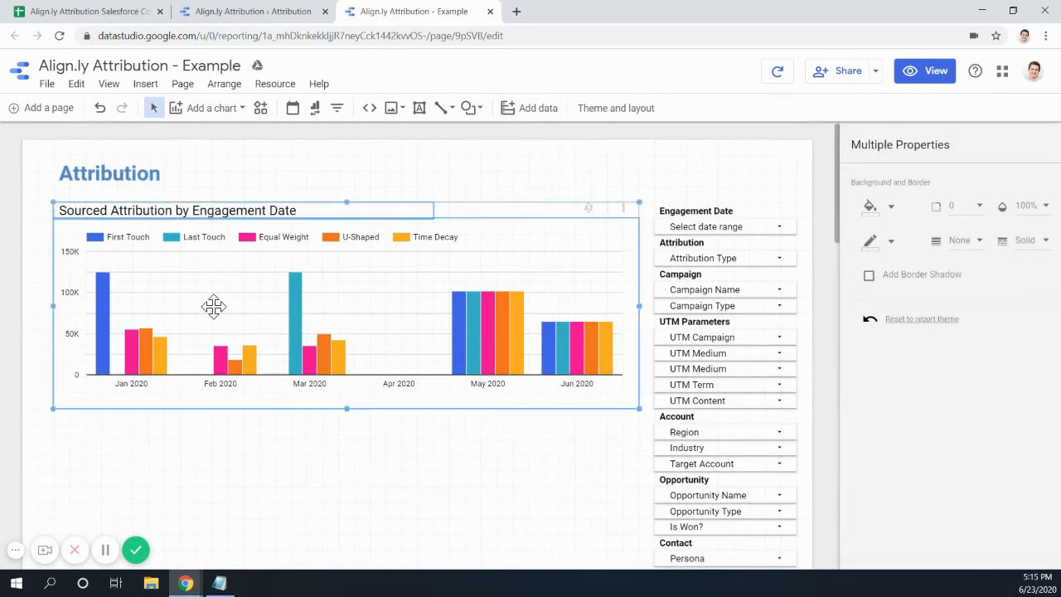
{"action": "key", "text": "ctrl+d"}
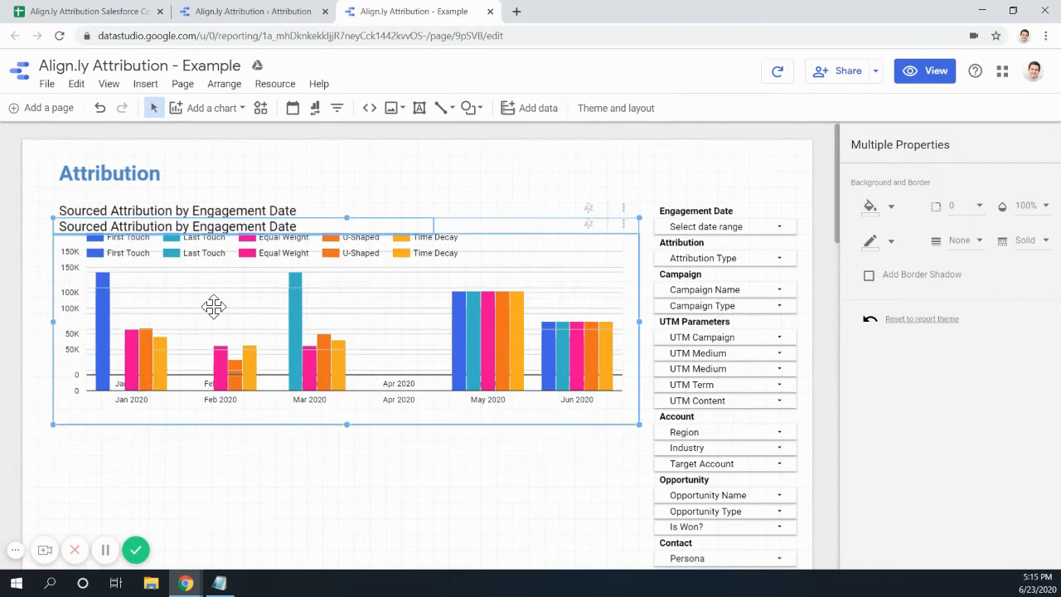
{"action": "key", "text": "Down"}
{"action": "key", "text": "Down"}
{"action": "key", "text": "Down"}
{"action": "key", "text": "Down"}
{"action": "key", "text": "Down"}
{"action": "key", "text": "Down"}
{"action": "key", "text": "Down"}
{"action": "key", "text": "Down"}
{"action": "key", "text": "Down"}
{"action": "key", "text": "Down"}
{"action": "key", "text": "Down"}
{"action": "key", "text": "Down"}
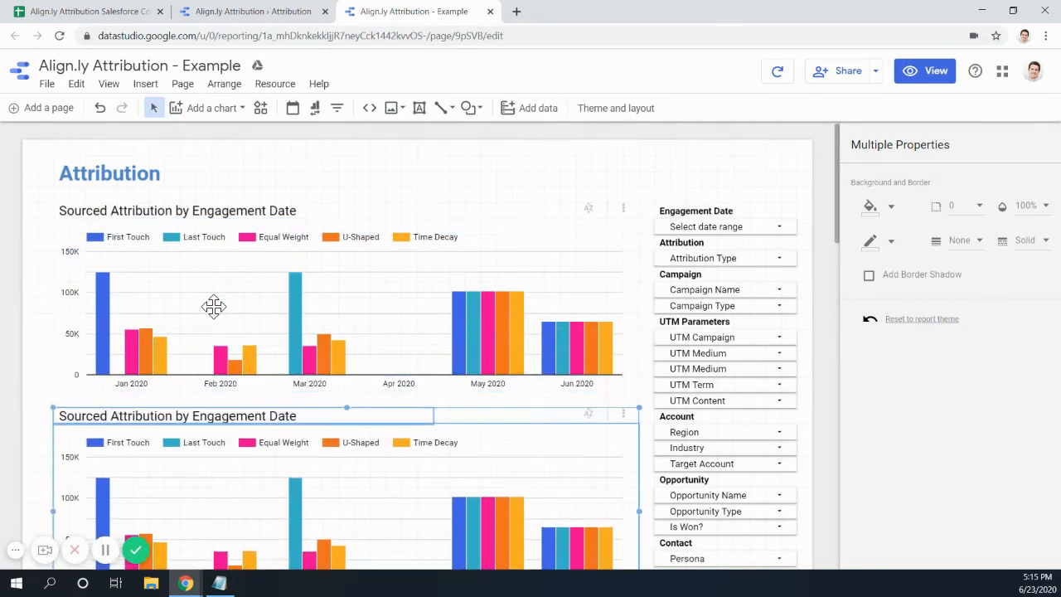
{"action": "scroll", "coordinate": [214, 306], "scroll_direction": "down", "scroll_amount": 3}
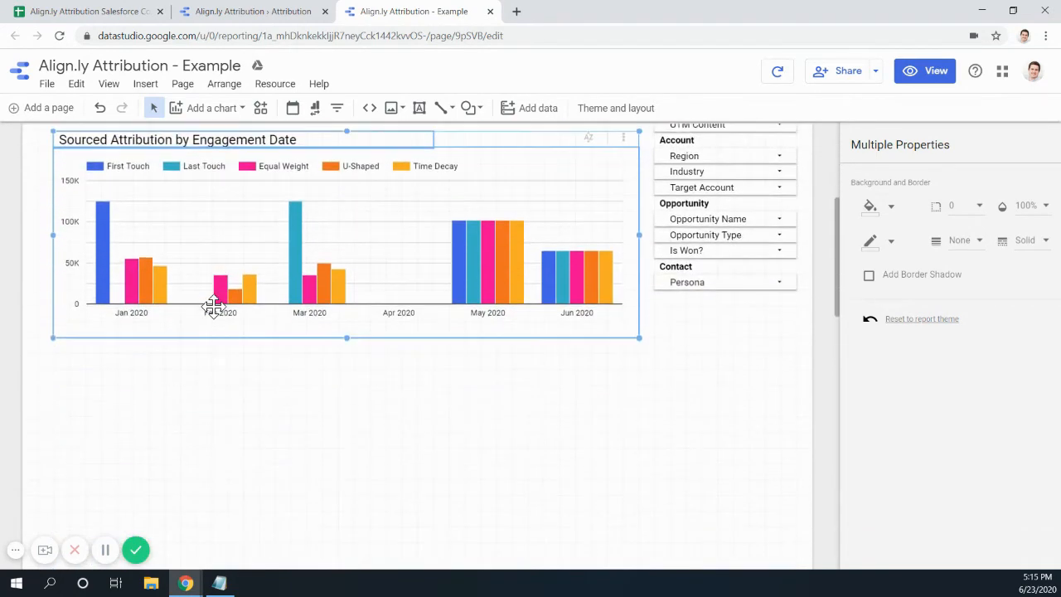
{"action": "key", "text": "Down"}
{"action": "key", "text": "Down"}
{"action": "key", "text": "Down"}
{"action": "key", "text": "Down"}
{"action": "key", "text": "Down"}
{"action": "key", "text": "Down"}
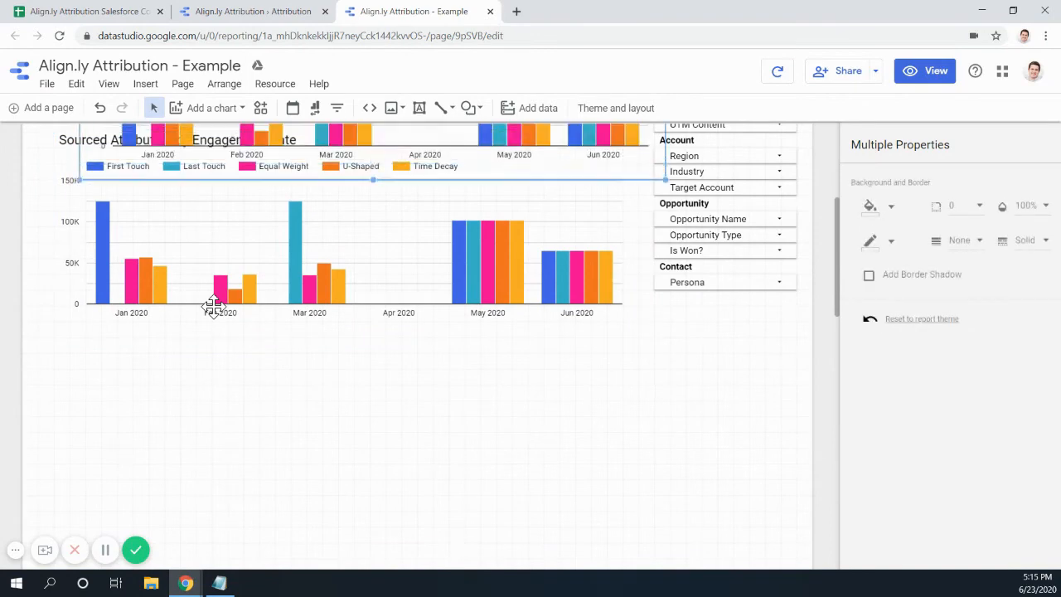
{"action": "key", "text": "Down"}
{"action": "key", "text": "Down"}
{"action": "key", "text": "Down"}
{"action": "key", "text": "Down"}
{"action": "key", "text": "Down"}
{"action": "key", "text": "Down"}
{"action": "key", "text": "Down"}
{"action": "key", "text": "Left"}
{"action": "key", "text": "Left"}
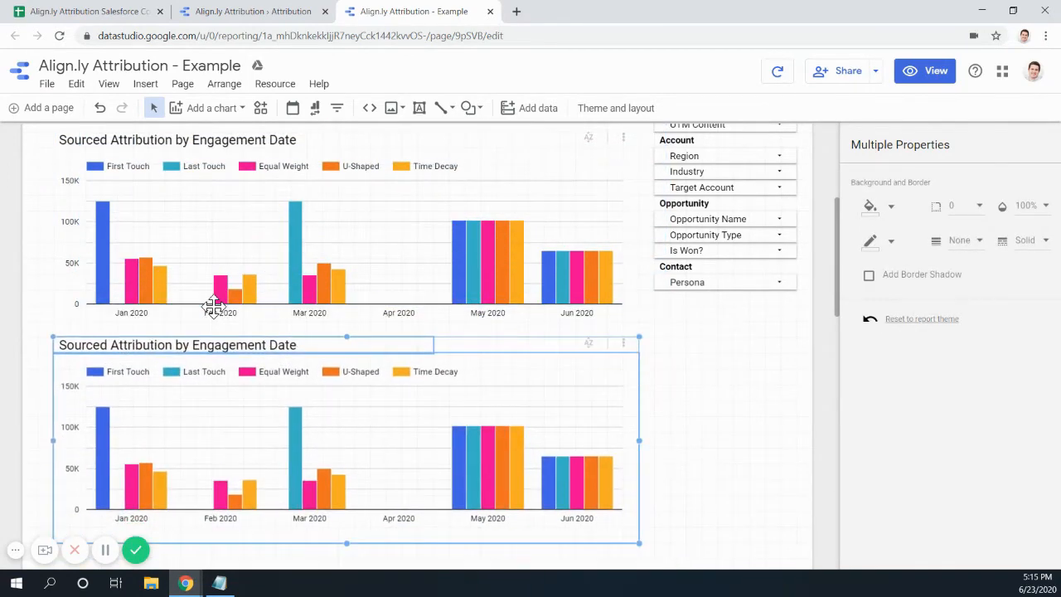
- Paste a second chart-and-title copy and align it under the first copy
{"action": "key", "text": "ctrl+v"}
{"action": "key", "text": "Down"}
{"action": "key", "text": "Down"}
{"action": "key", "text": "Down"}
{"action": "key", "text": "Down"}
{"action": "key", "text": "Down"}
{"action": "key", "text": "Down"}
{"action": "key", "text": "Down"}
{"action": "key", "text": "Down"}
{"action": "key", "text": "Down"}
{"action": "key", "text": "Down"}
{"action": "key", "text": "Down"}
{"action": "key", "text": "Down"}
{"action": "key", "text": "Down"}
{"action": "key", "text": "Down"}
{"action": "key", "text": "Down"}
{"action": "key", "text": "Down"}
{"action": "key", "text": "Down"}
{"action": "key", "text": "Down"}
{"action": "key", "text": "Down"}
{"action": "key", "text": "Down"}
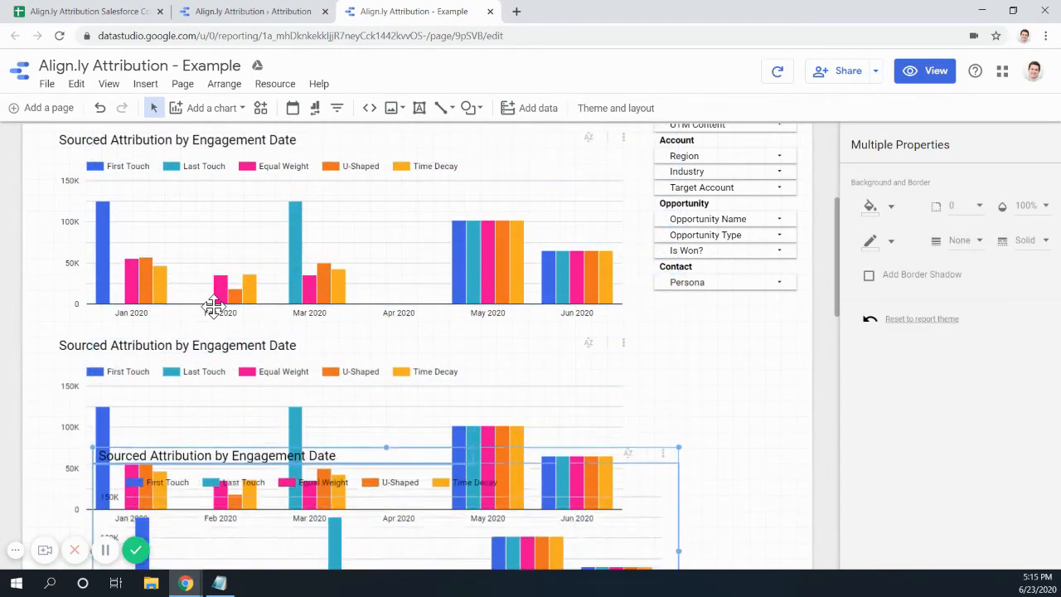
{"action": "key", "text": "Down"}
{"action": "key", "text": "Down"}
{"action": "key", "text": "Down"}
{"action": "key", "text": "Down"}
{"action": "key", "text": "Down"}
{"action": "key", "text": "Down"}
{"action": "key", "text": "Left"}
{"action": "key", "text": "Left"}
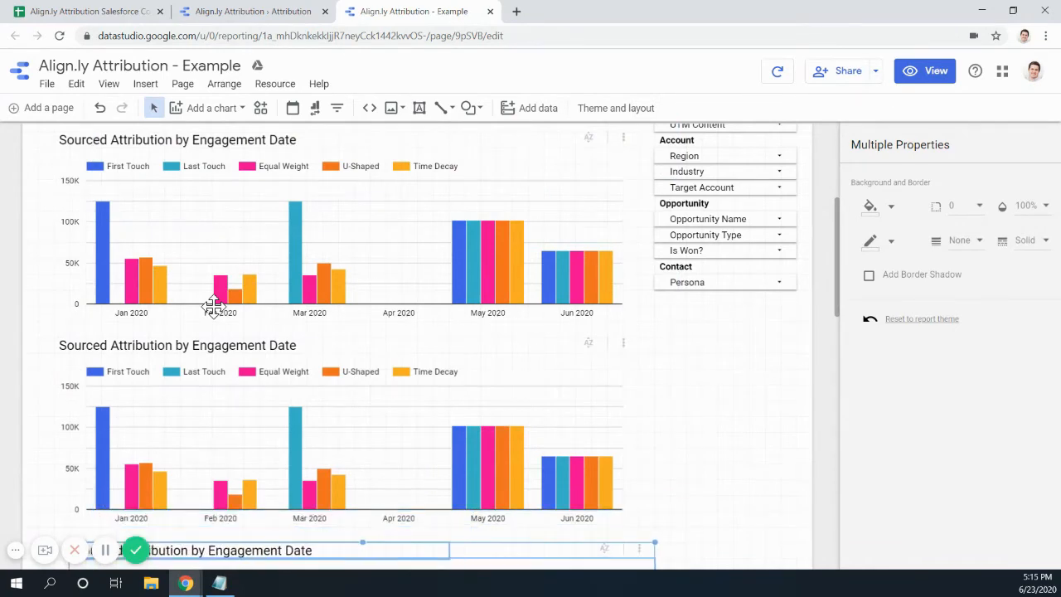
{"action": "scroll", "coordinate": [214, 307], "scroll_direction": "down", "scroll_amount": 3}
{"action": "key", "text": "Left"}
{"action": "key", "text": "Left"}
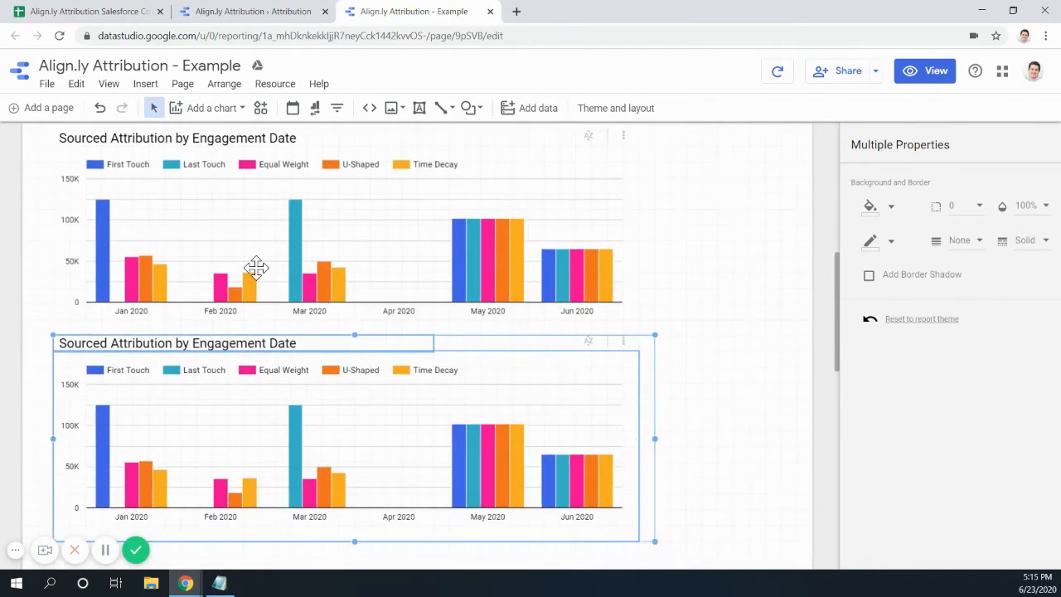
{"action": "key", "text": "Escape"}
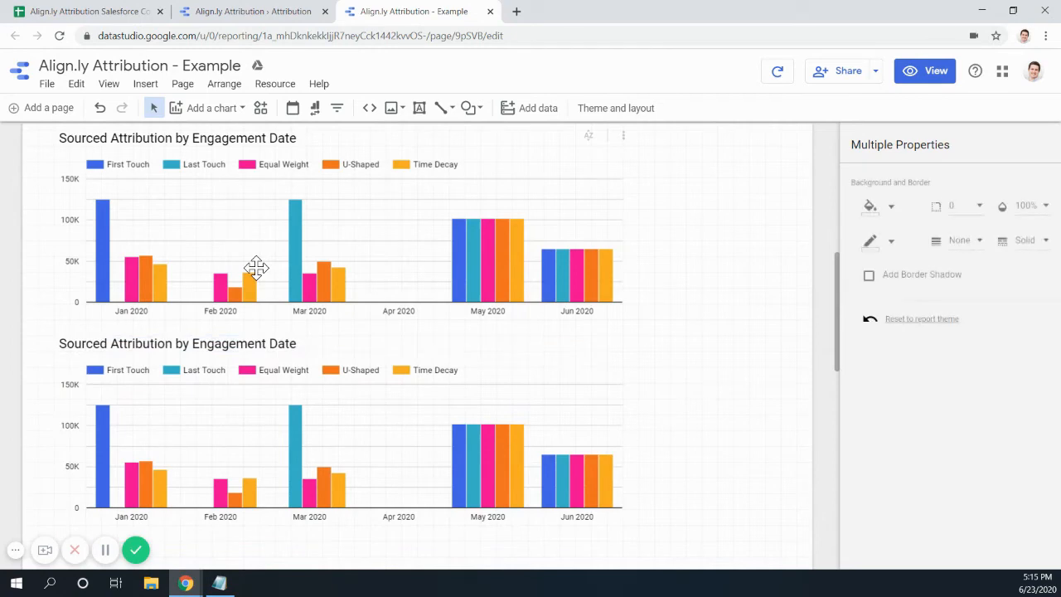
- Place two more chart-and-title copies, each aligned and spaced under the chart above
{"action": "key", "text": "Down"}
{"action": "key", "text": "Down"}
{"action": "key", "text": "Down"}
{"action": "key", "text": "Down"}
{"action": "key", "text": "Down"}
{"action": "key", "text": "Down"}
{"action": "key", "text": "Down"}
{"action": "key", "text": "Down"}
{"action": "key", "text": "Down"}
{"action": "key", "text": "Down"}
{"action": "key", "text": "Down"}
{"action": "key", "text": "Down"}
{"action": "key", "text": "Down"}
{"action": "key", "text": "Down"}
{"action": "key", "text": "Down"}
{"action": "key", "text": "Down"}
{"action": "key", "text": "Down"}
{"action": "key", "text": "Down"}
{"action": "key", "text": "Down"}
{"action": "key", "text": "Down"}
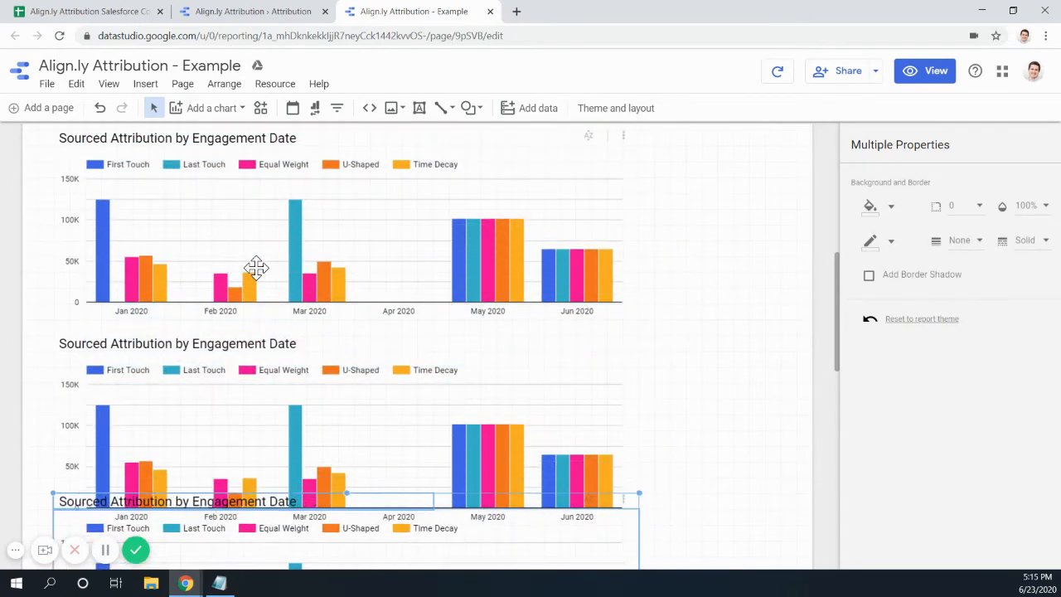
{"action": "scroll", "coordinate": [256, 267], "scroll_direction": "down", "scroll_amount": 4}
{"action": "key", "text": "Down"}
{"action": "key", "text": "Down"}
{"action": "key", "text": "Down"}
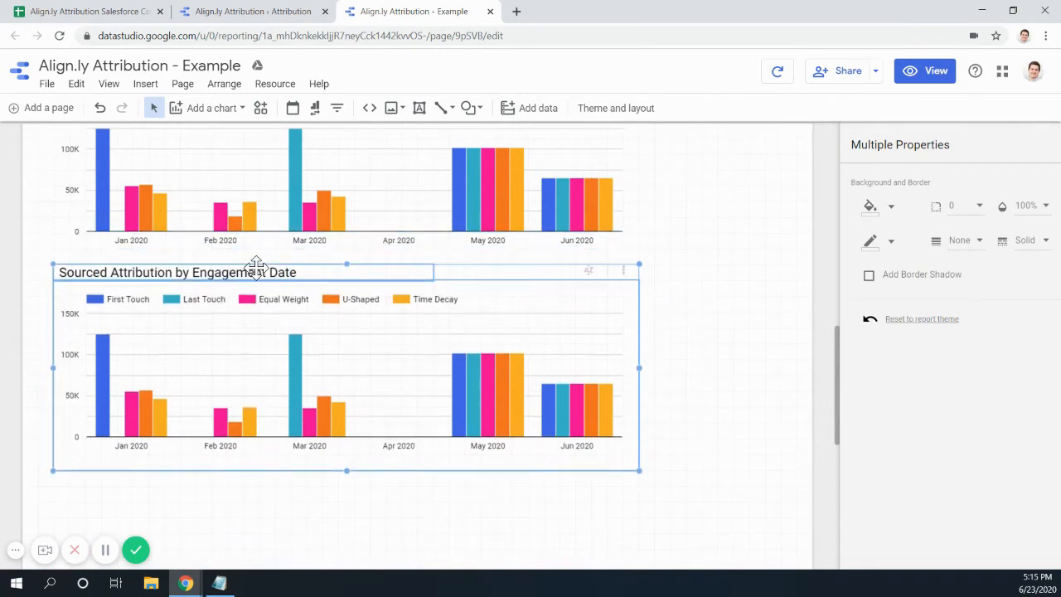
{"action": "key", "text": "Down"}
{"action": "key", "text": "Up"}
{"action": "key", "text": "Escape"}
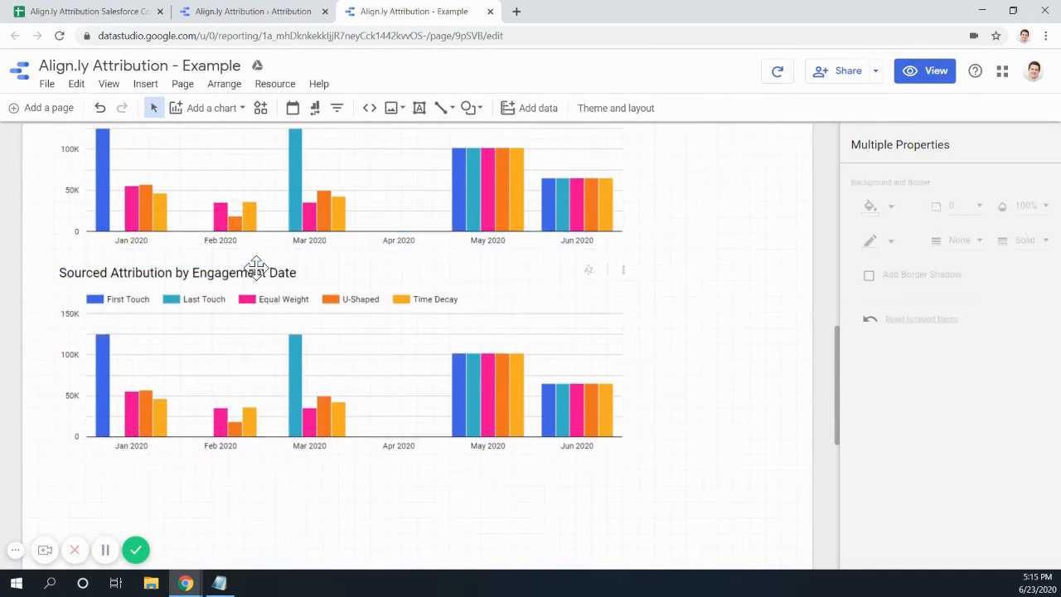
{"action": "key", "text": "ctrl+v"}
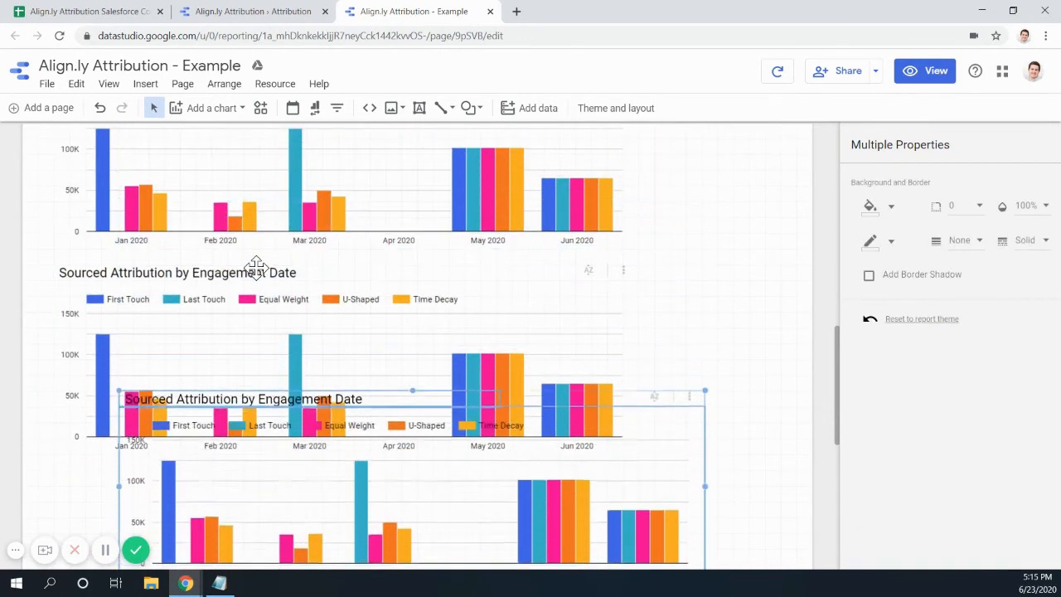
{"action": "key", "text": "Left"}
{"action": "key", "text": "Left"}
{"action": "key", "text": "Left"}
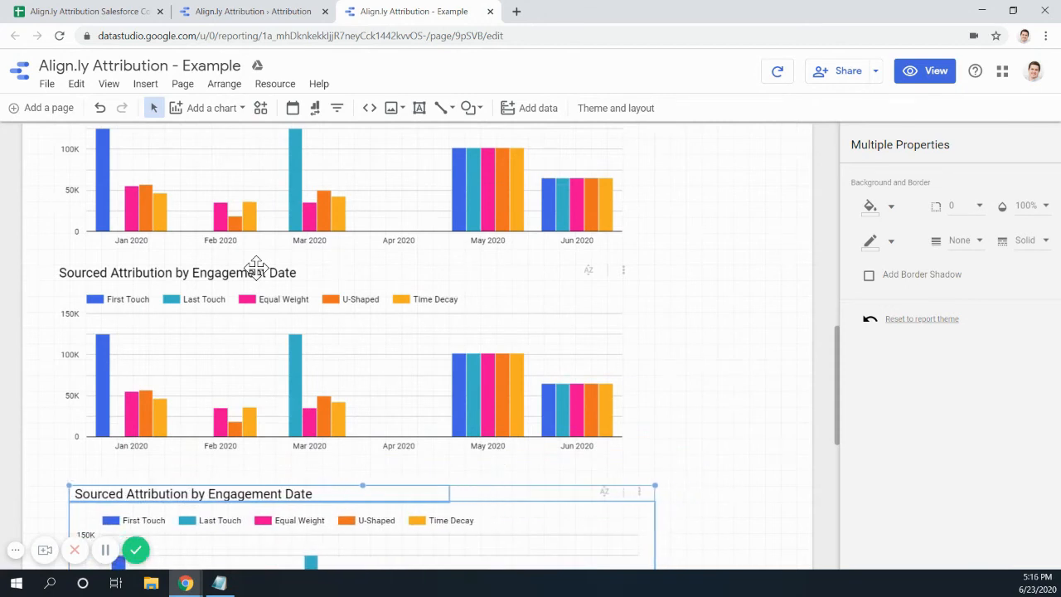
{"action": "key", "text": "Up"}
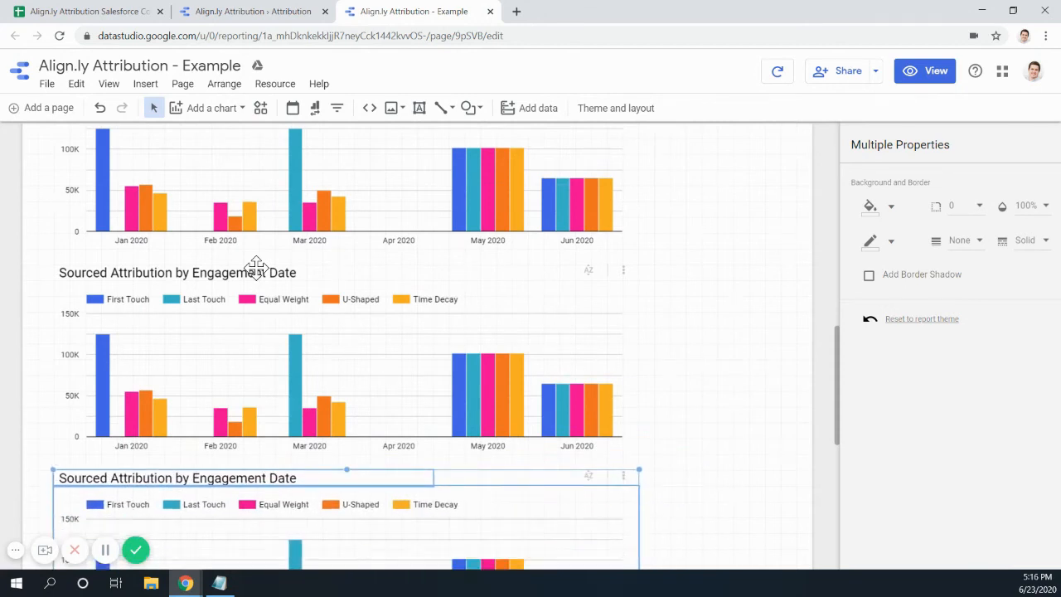
{"action": "key", "text": "Escape"}
- Position the final copy below the middle chart, aligned left and closing the gap above
{"action": "key", "text": "Down"}
{"action": "key", "text": "Down"}
{"action": "key", "text": "Down"}
{"action": "key", "text": "Down"}
{"action": "key", "text": "Down"}
{"action": "key", "text": "Down"}
{"action": "key", "text": "Down"}
{"action": "key", "text": "Down"}
{"action": "key", "text": "Down"}
{"action": "key", "text": "Down"}
{"action": "key", "text": "Down"}
{"action": "key", "text": "Down"}
{"action": "key", "text": "Down"}
{"action": "key", "text": "Down"}
{"action": "key", "text": "Down"}
{"action": "key", "text": "Down"}
{"action": "key", "text": "Down"}
{"action": "key", "text": "Down"}
{"action": "key", "text": "Down"}
{"action": "key", "text": "Down"}
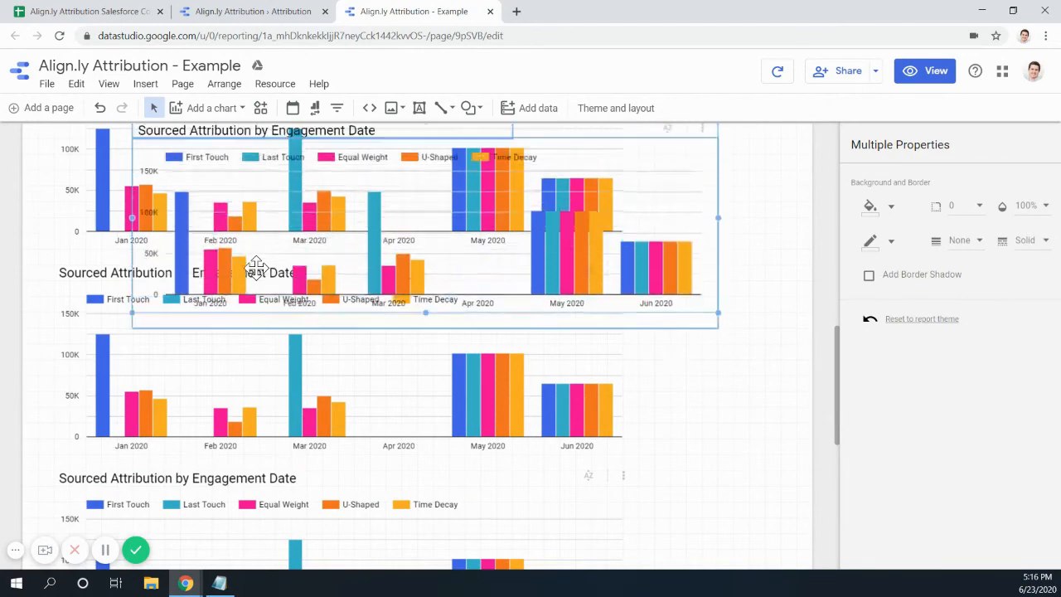
{"action": "scroll", "coordinate": [256, 268], "scroll_direction": "down", "scroll_amount": 4}
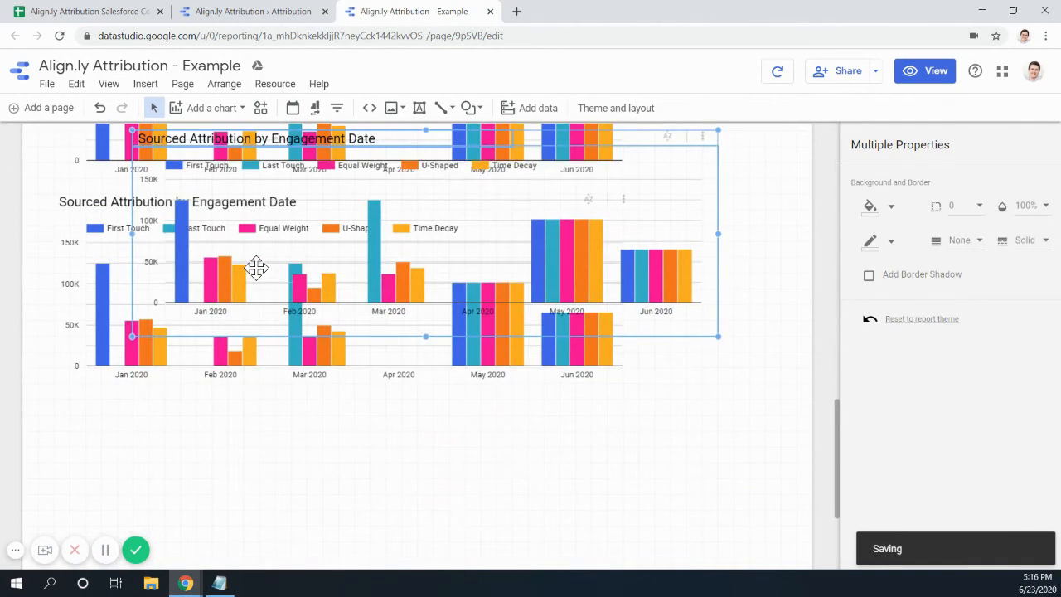
{"action": "key", "text": "Down"}
{"action": "key", "text": "Down"}
{"action": "key", "text": "Down"}
{"action": "key", "text": "Down"}
{"action": "key", "text": "Down"}
{"action": "key", "text": "Down"}
{"action": "key", "text": "Down"}
{"action": "key", "text": "Down"}
{"action": "key", "text": "Down"}
{"action": "key", "text": "Down"}
{"action": "key", "text": "Down"}
{"action": "key", "text": "Down"}
{"action": "key", "text": "Down"}
{"action": "key", "text": "Down"}
{"action": "key", "text": "Down"}
{"action": "key", "text": "Down"}
{"action": "key", "text": "Down"}
{"action": "key", "text": "Down"}
{"action": "key", "text": "Down"}
{"action": "key", "text": "Down"}
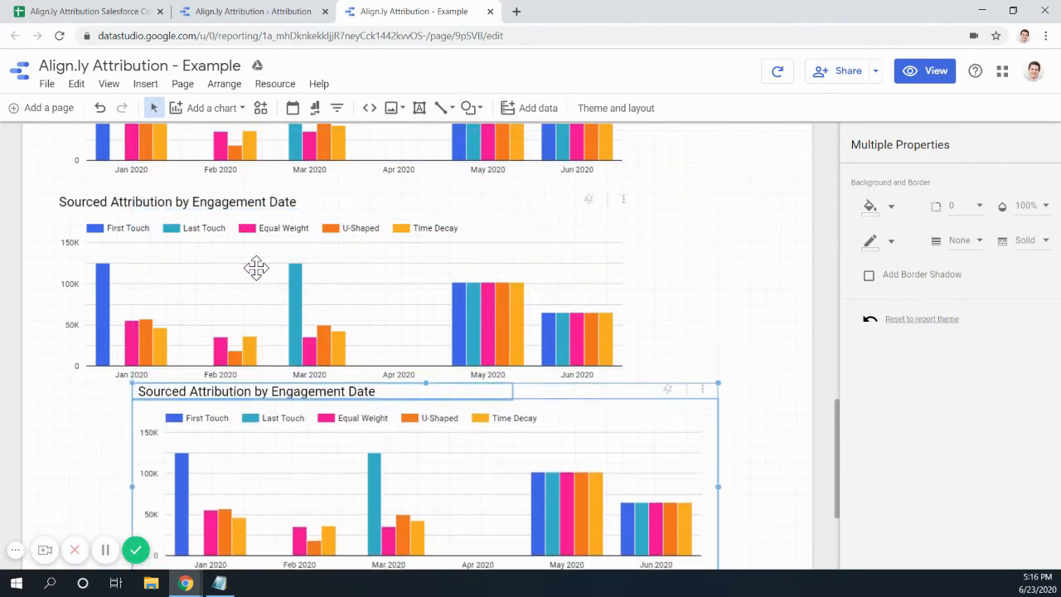
{"action": "key", "text": "Down"}
{"action": "key", "text": "Down"}
{"action": "key", "text": "Down"}
{"action": "key", "text": "Down"}
{"action": "key", "text": "Left"}
{"action": "key", "text": "Left"}
{"action": "key", "text": "Left"}
{"action": "key", "text": "Left"}
{"action": "key", "text": "Left"}
{"action": "key", "text": "Left"}
{"action": "key", "text": "Left"}
{"action": "key", "text": "Left"}
{"action": "key", "text": "Left"}
{"action": "key", "text": "Left"}
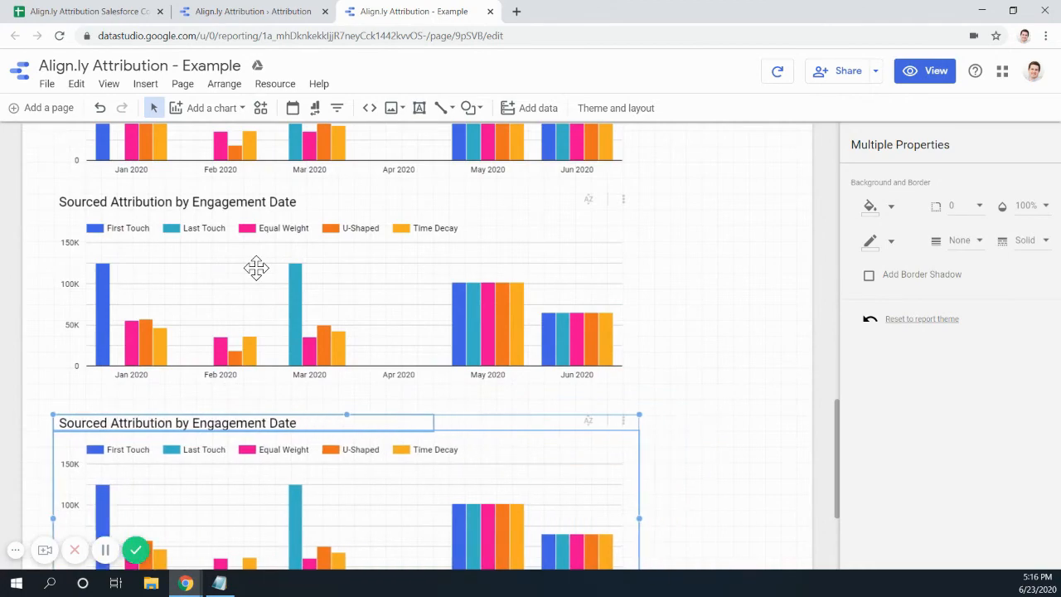
{"action": "key", "text": "Up"}
{"action": "key", "text": "Up"}
{"action": "scroll", "coordinate": [317, 227], "scroll_direction": "up", "scroll_amount": 10}
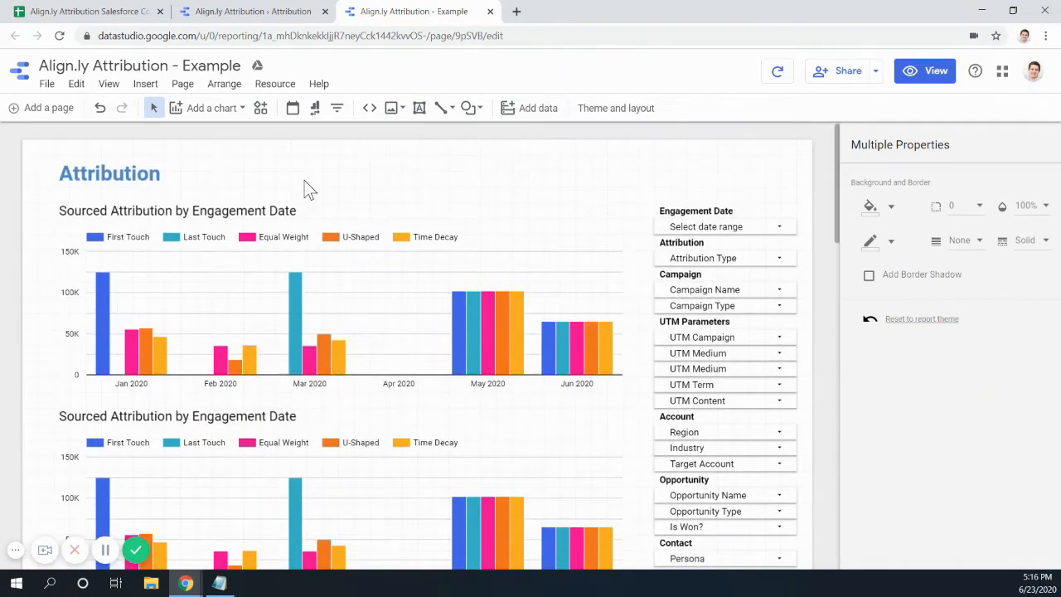
{"action": "left_click", "coordinate": [249, 12]}
{"action": "scroll", "coordinate": [252, 274], "scroll_direction": "up", "scroll_amount": 4}
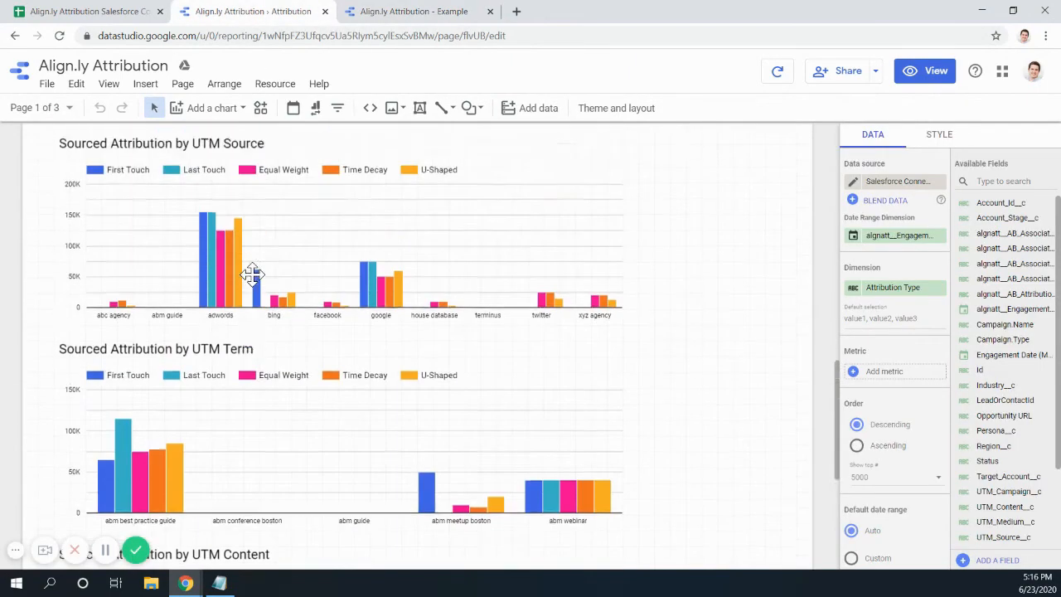
{"action": "scroll", "coordinate": [251, 273], "scroll_direction": "up", "scroll_amount": 10}
{"action": "scroll", "coordinate": [222, 331], "scroll_direction": "down", "scroll_amount": 2}
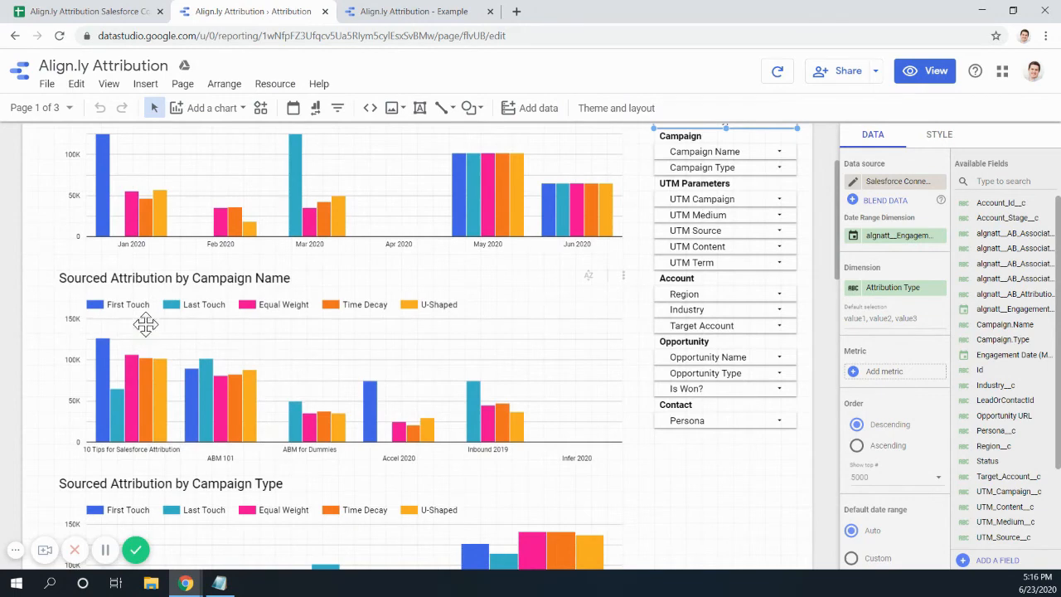
{"action": "scroll", "coordinate": [192, 282], "scroll_direction": "down", "scroll_amount": 3}
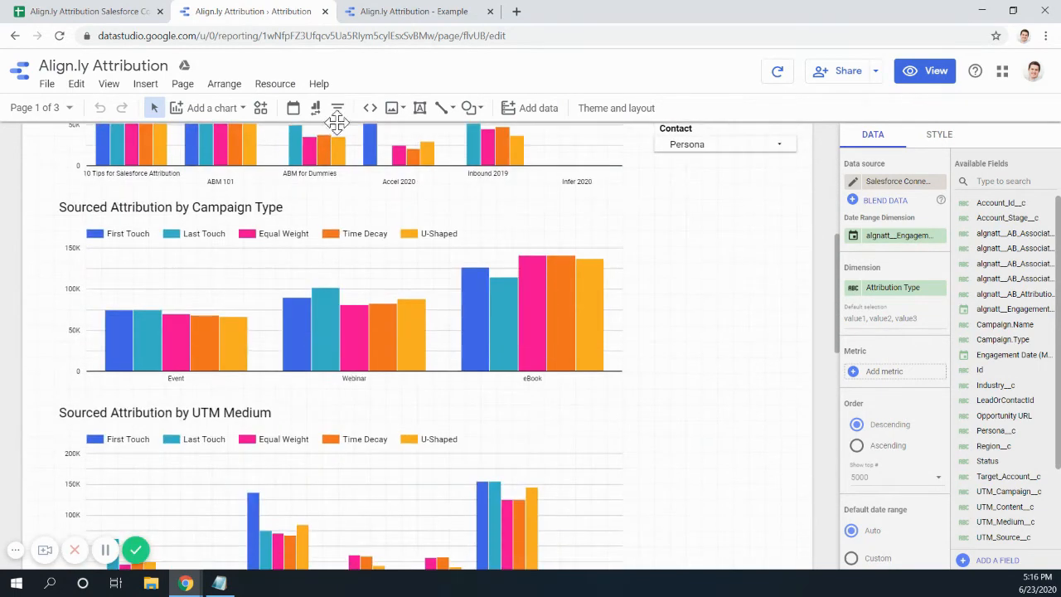
{"action": "left_click", "coordinate": [406, 16]}
{"action": "scroll", "coordinate": [237, 364], "scroll_direction": "down", "scroll_amount": 3}
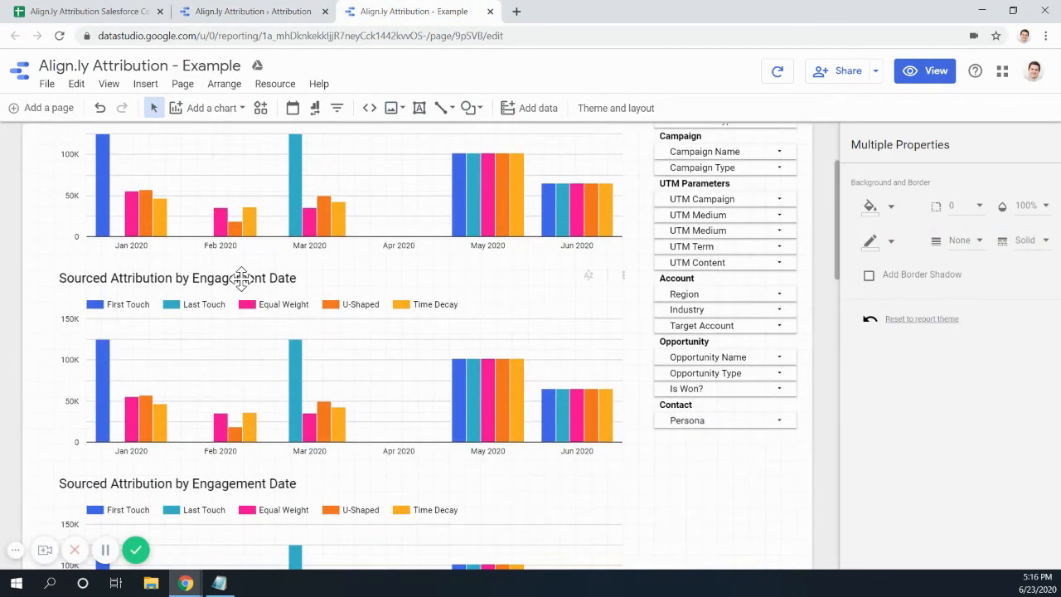
- Replace 'Engagement Date' with Campaign Name and Campaign Type in the first two copied titles
{"action": "left_click", "coordinate": [242, 279]}
{"action": "left_click_drag", "start_coordinate": [194, 279], "coordinate": [315, 277]}
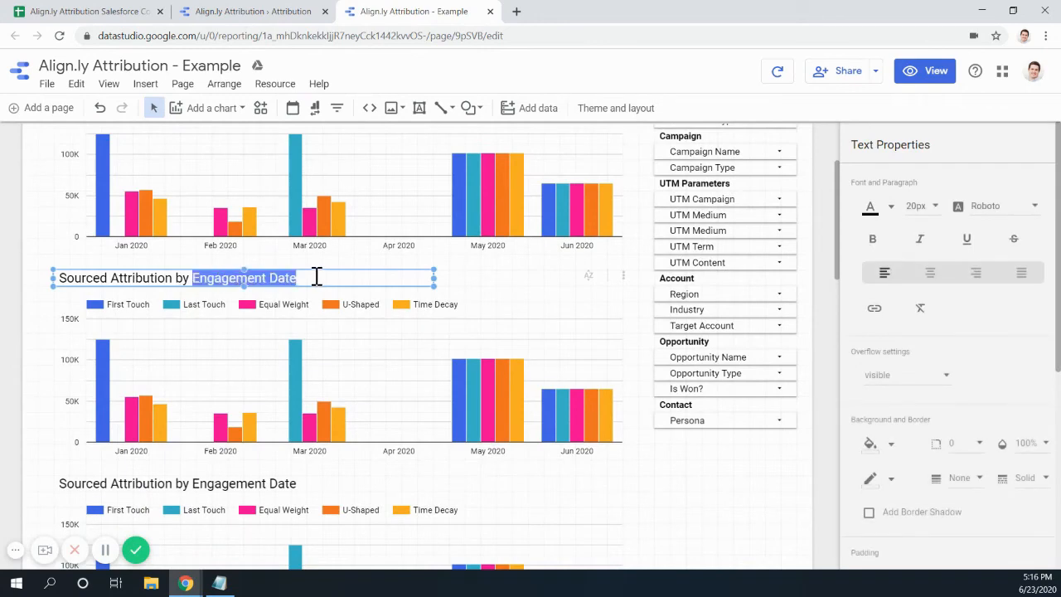
{"action": "type", "text": "Campaign N"}
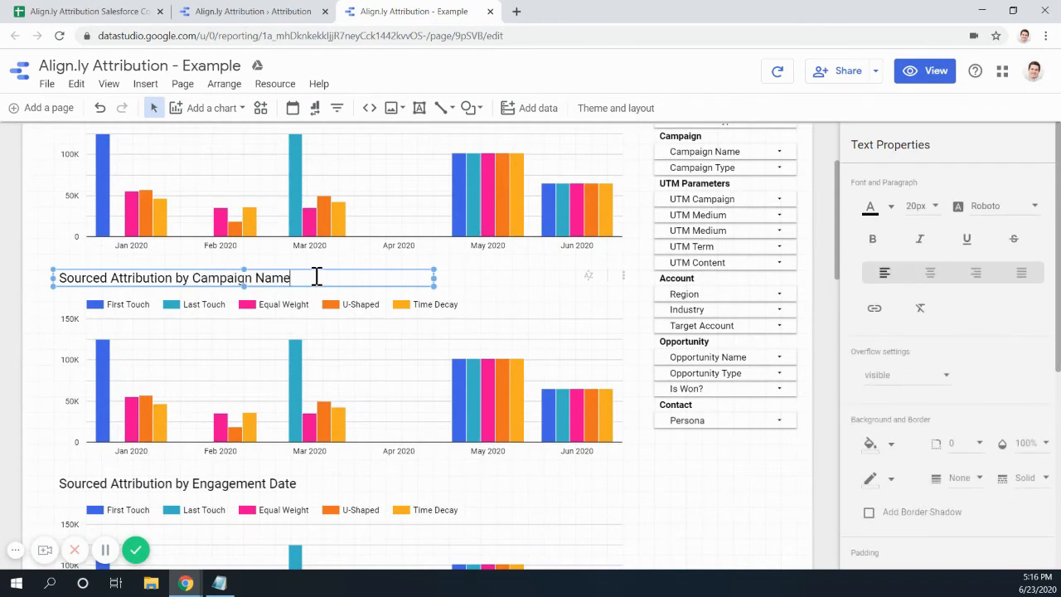
{"action": "scroll", "coordinate": [316, 278], "scroll_direction": "down", "scroll_amount": 2}
{"action": "left_click", "coordinate": [305, 341]}
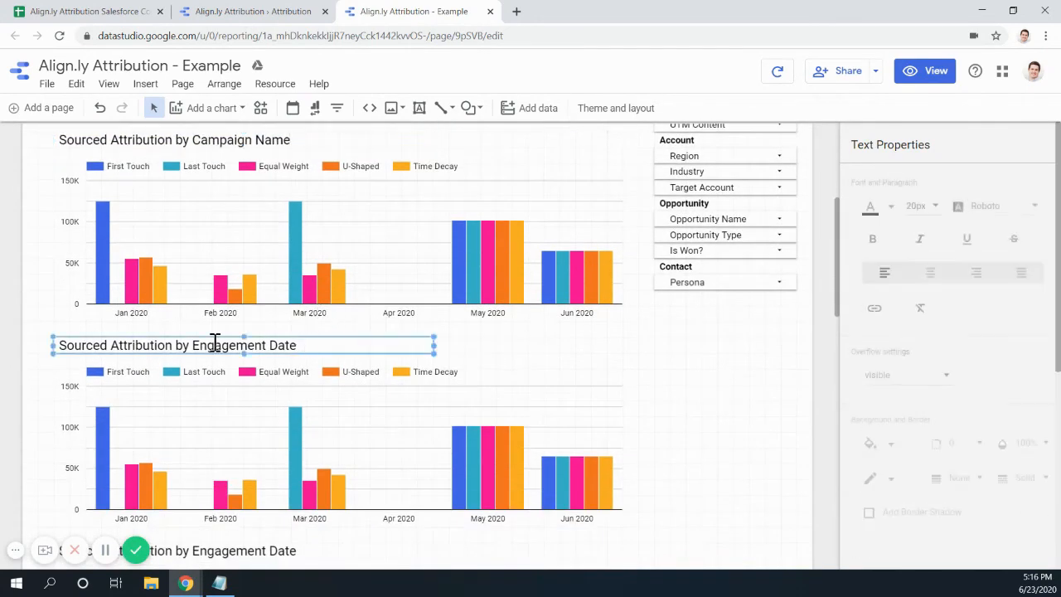
{"action": "left_click_drag", "start_coordinate": [191, 345], "coordinate": [325, 344]}
{"action": "key", "text": "BackSpace"}
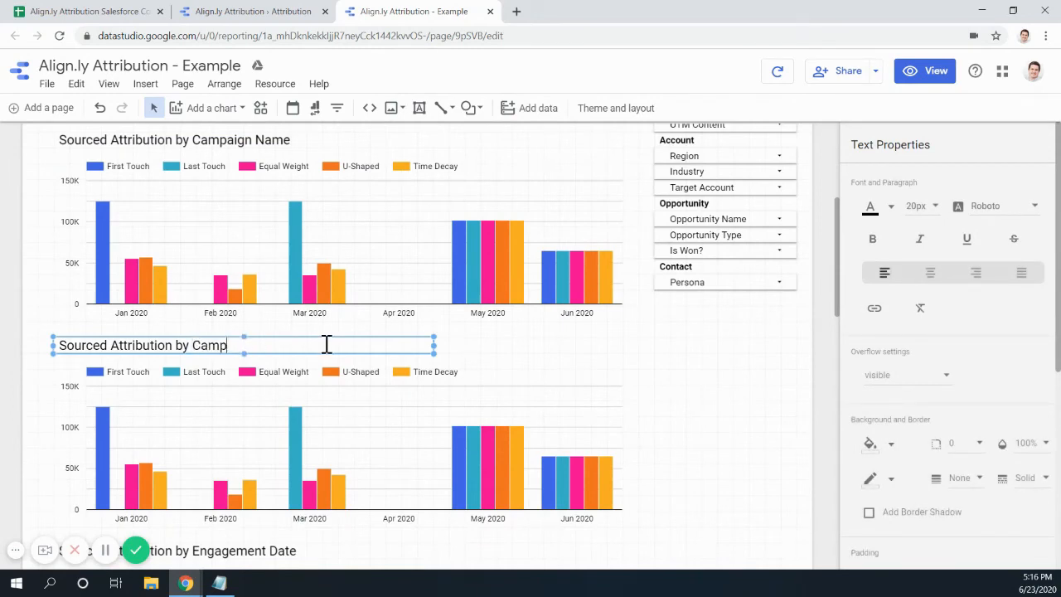
- Retitle the next two copies by UTM Medium and UTM Source
{"action": "scroll", "coordinate": [327, 344], "scroll_direction": "down", "scroll_amount": 3}
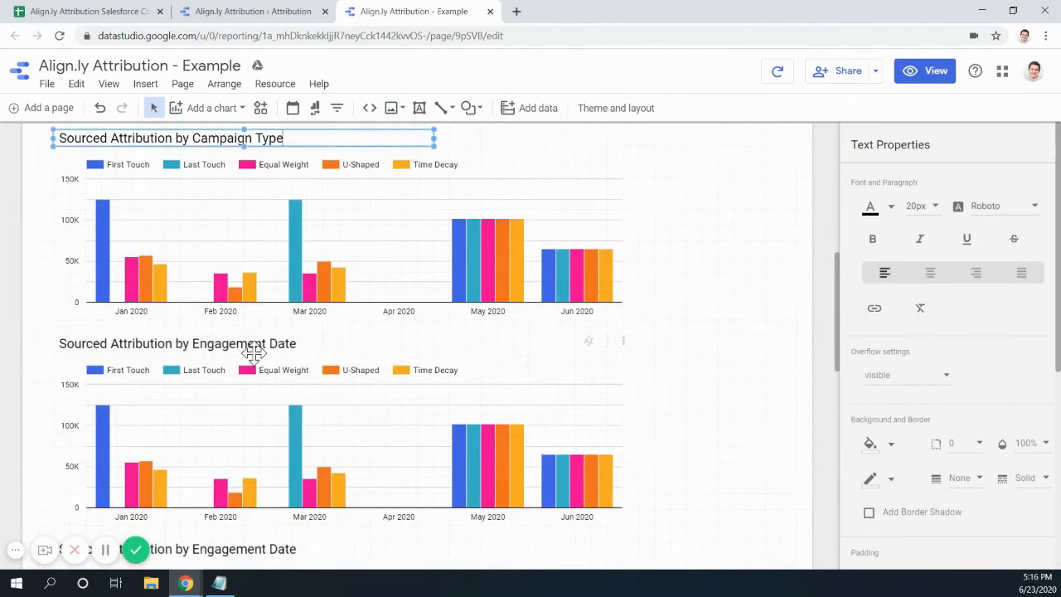
{"action": "left_click", "coordinate": [195, 345]}
{"action": "left_click_drag", "start_coordinate": [195, 345], "coordinate": [323, 344]}
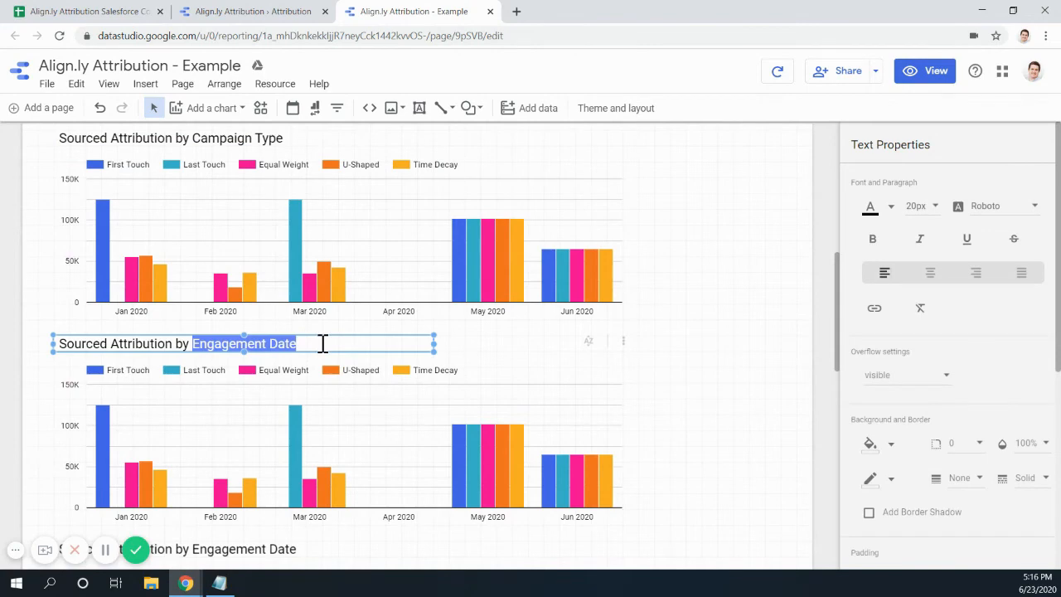
{"action": "type", "text": "UTM Mediu"}
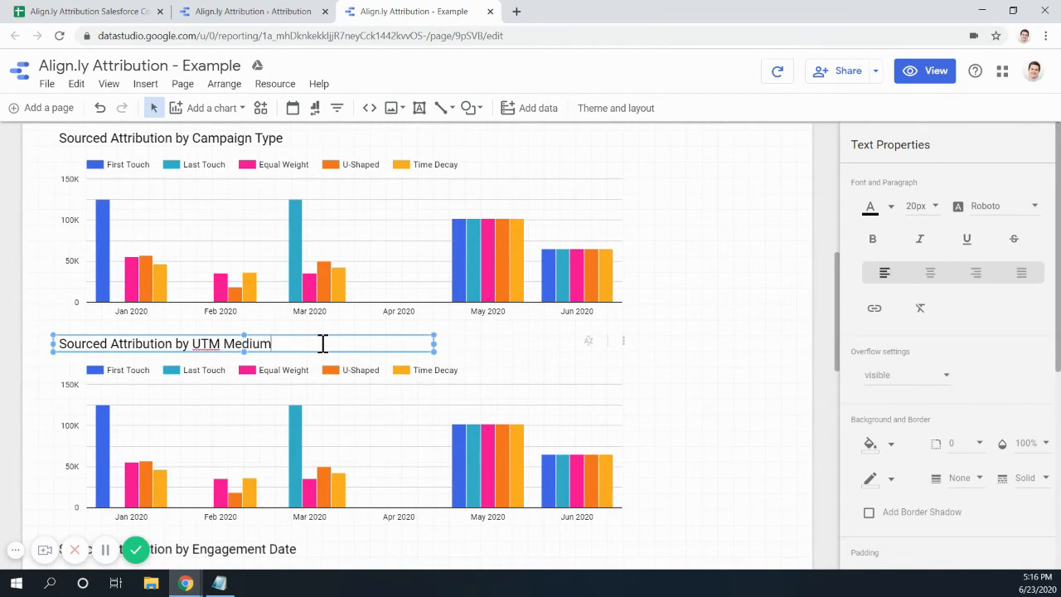
{"action": "scroll", "coordinate": [322, 343], "scroll_direction": "down", "scroll_amount": 3}
{"action": "left_click", "coordinate": [246, 345]}
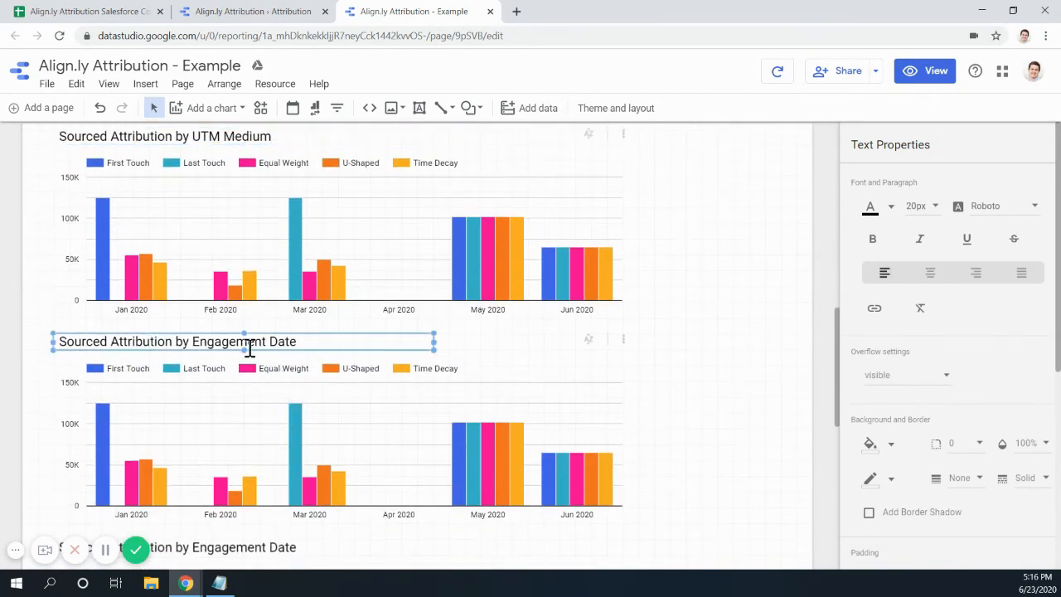
{"action": "left_click_drag", "start_coordinate": [202, 344], "coordinate": [379, 343]}
{"action": "key", "text": "BackSpace"}
{"action": "key", "text": "BackSpace"}
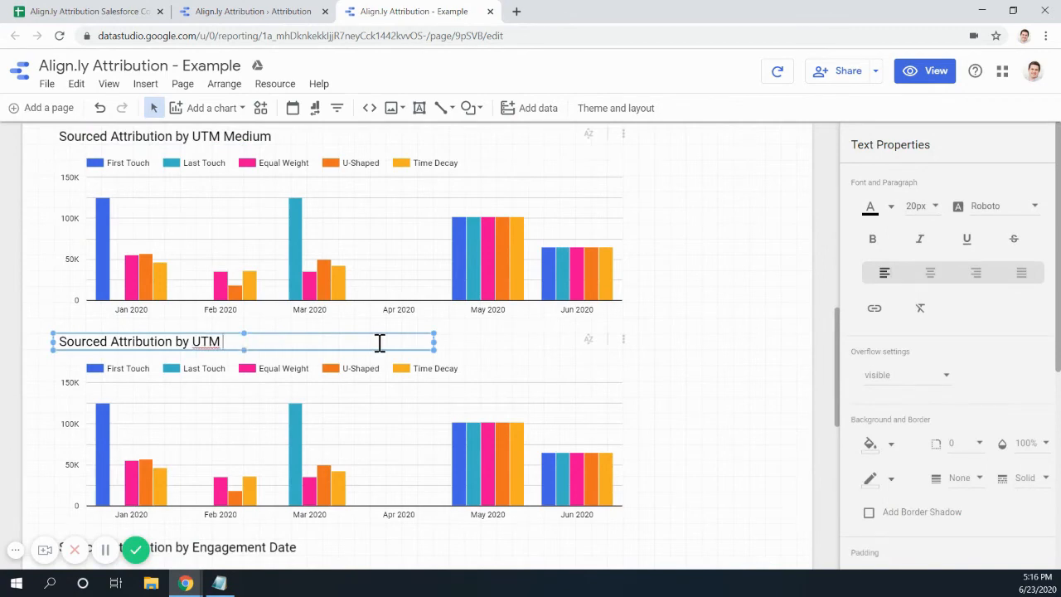
{"action": "type", "text": "UTM Source"}
- Change the remaining copied titles' 'Engagement Date' wording to UTM Content and other UTM fields
{"action": "scroll", "coordinate": [379, 343], "scroll_direction": "down", "scroll_amount": 3}
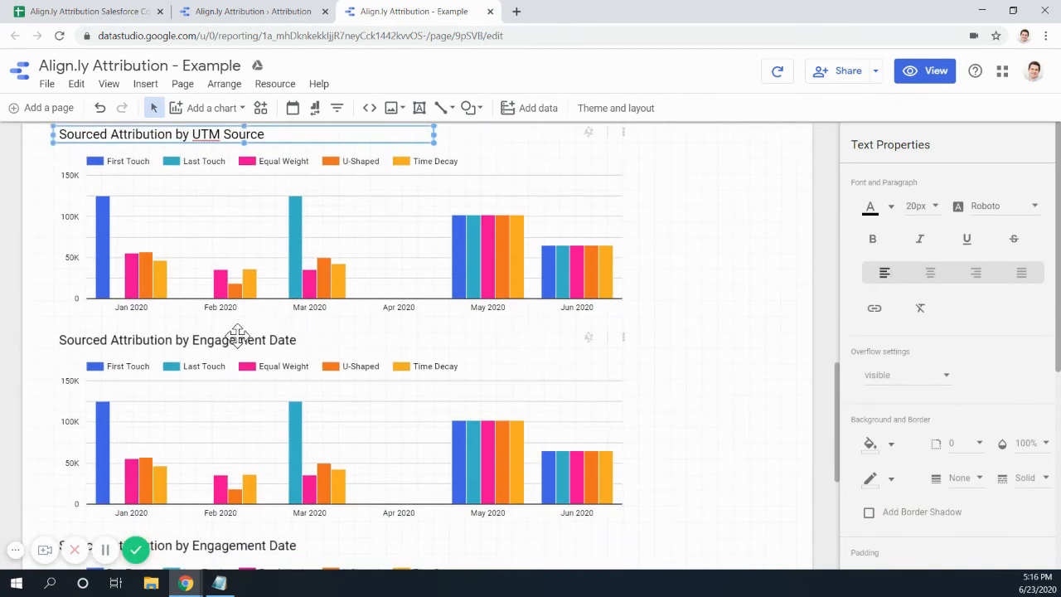
{"action": "left_click", "coordinate": [193, 339]}
{"action": "left_click_drag", "start_coordinate": [193, 340], "coordinate": [346, 338]}
{"action": "type", "text": "UTM Ter"}
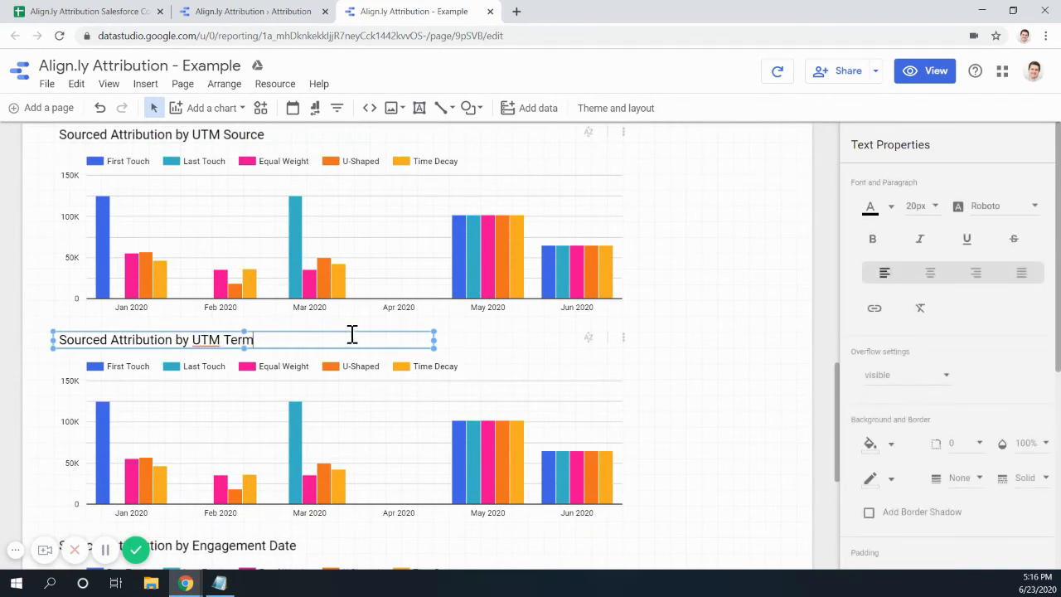
{"action": "scroll", "coordinate": [352, 334], "scroll_direction": "down", "scroll_amount": 5}
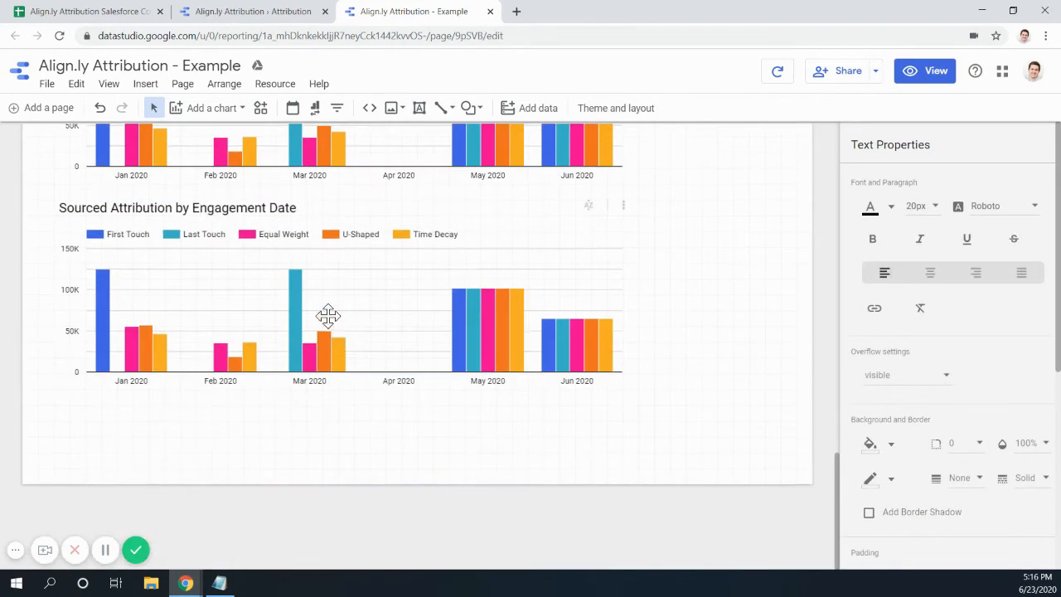
{"action": "left_click", "coordinate": [229, 209]}
{"action": "left_click_drag", "start_coordinate": [192, 208], "coordinate": [362, 211]}
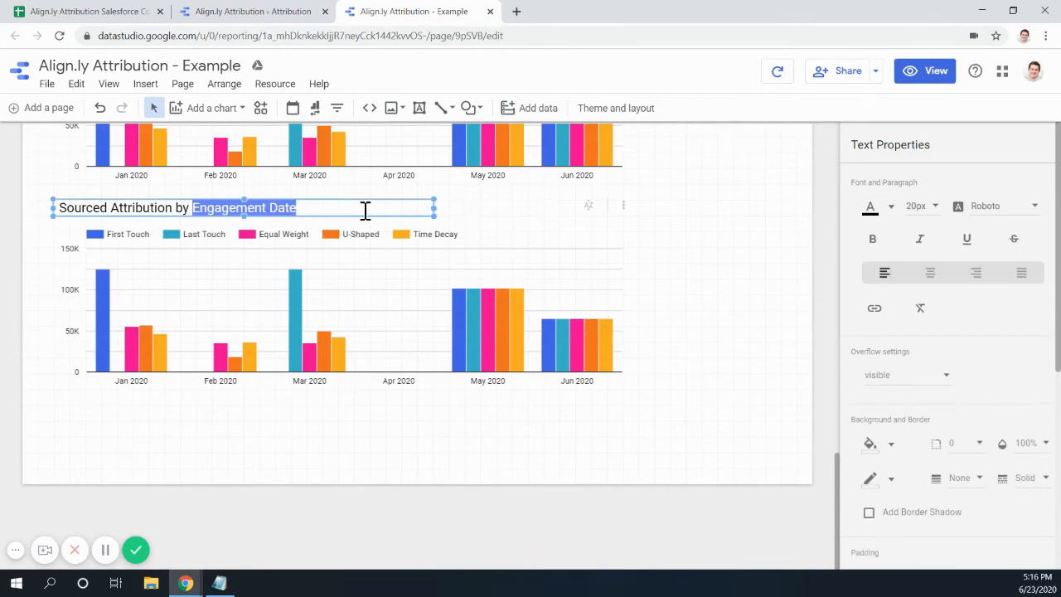
{"action": "type", "text": "UTM Cont"}
{"action": "scroll", "coordinate": [364, 210], "scroll_direction": "up", "scroll_amount": 15}
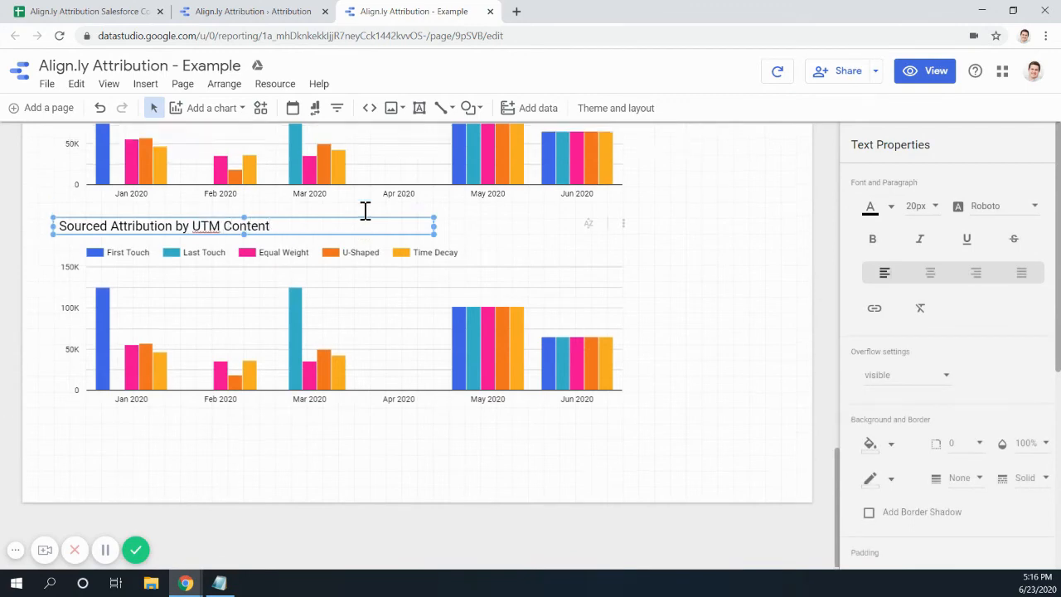
{"action": "scroll", "coordinate": [339, 257], "scroll_direction": "up", "scroll_amount": 2}
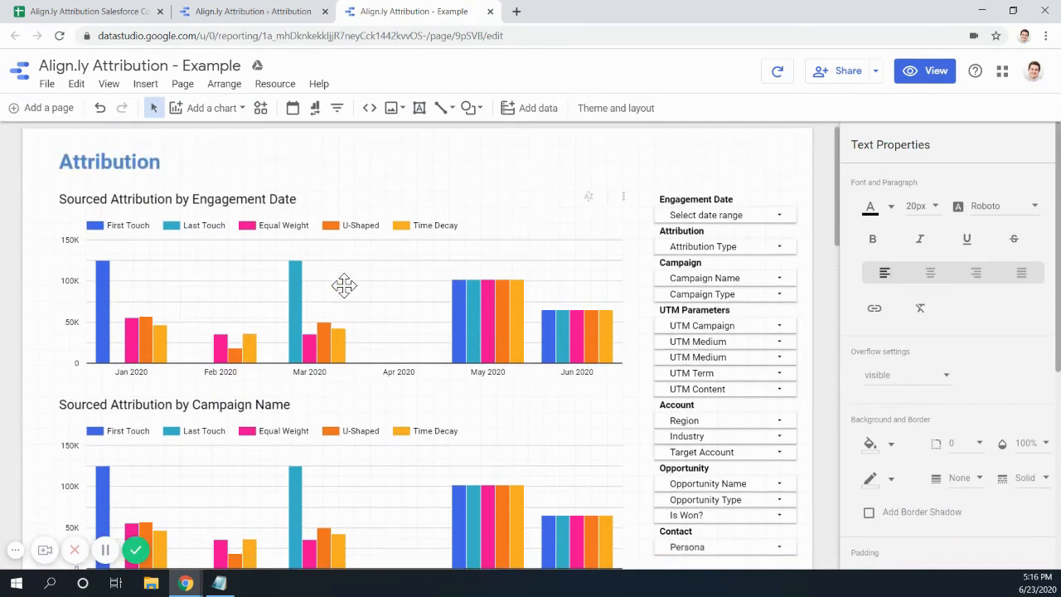
{"action": "scroll", "coordinate": [296, 295], "scroll_direction": "down", "scroll_amount": 2}
- Swap the Campaign Name chart's Year Month dimension for Campaign.Name in the DATA tab
{"action": "left_click", "coordinate": [323, 375]}
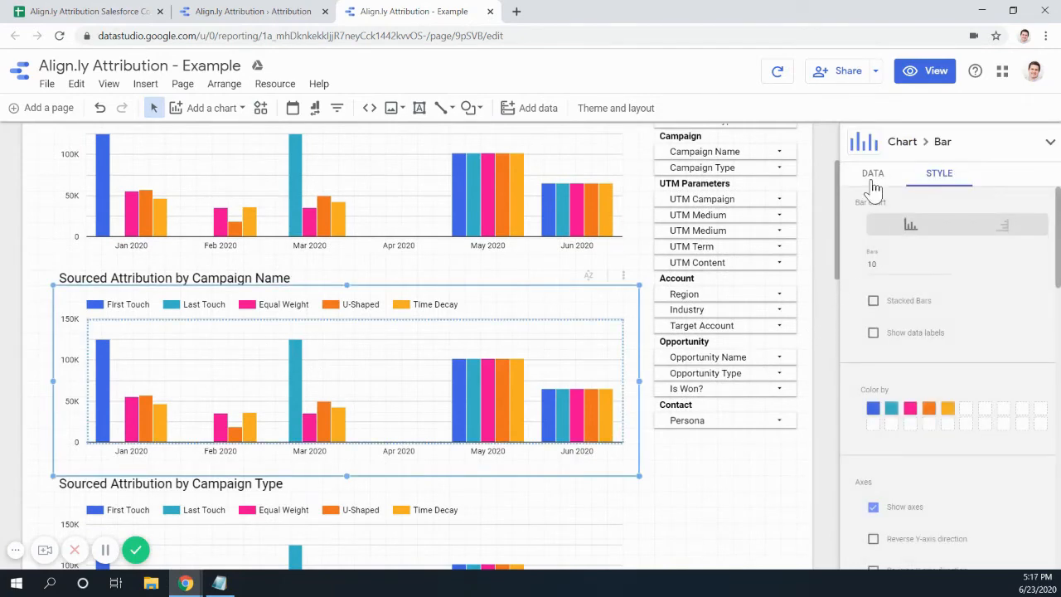
{"action": "left_click", "coordinate": [873, 177]}
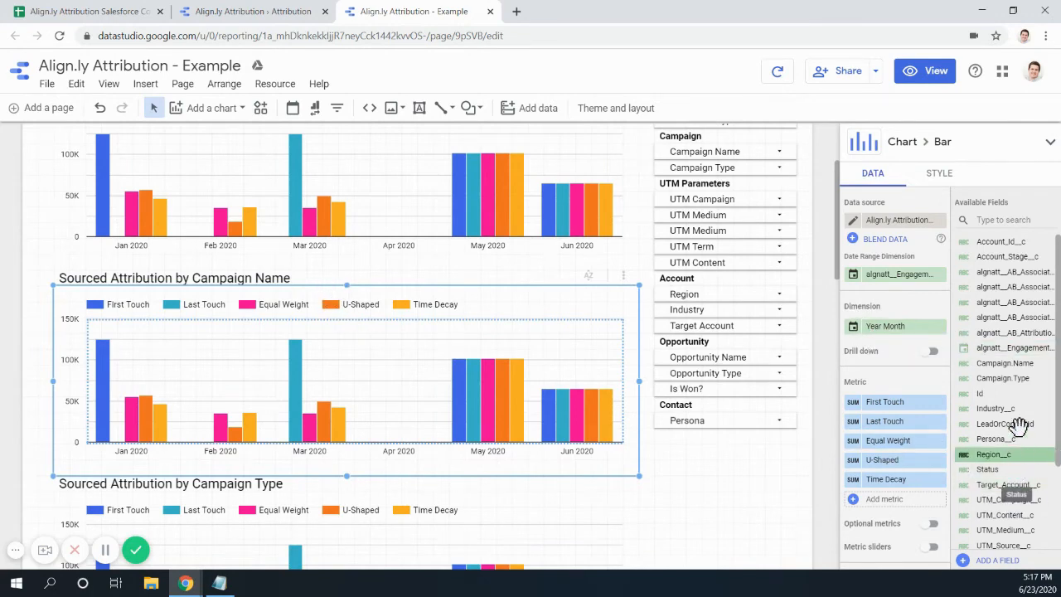
{"action": "left_click_drag", "start_coordinate": [1011, 363], "coordinate": [886, 327]}
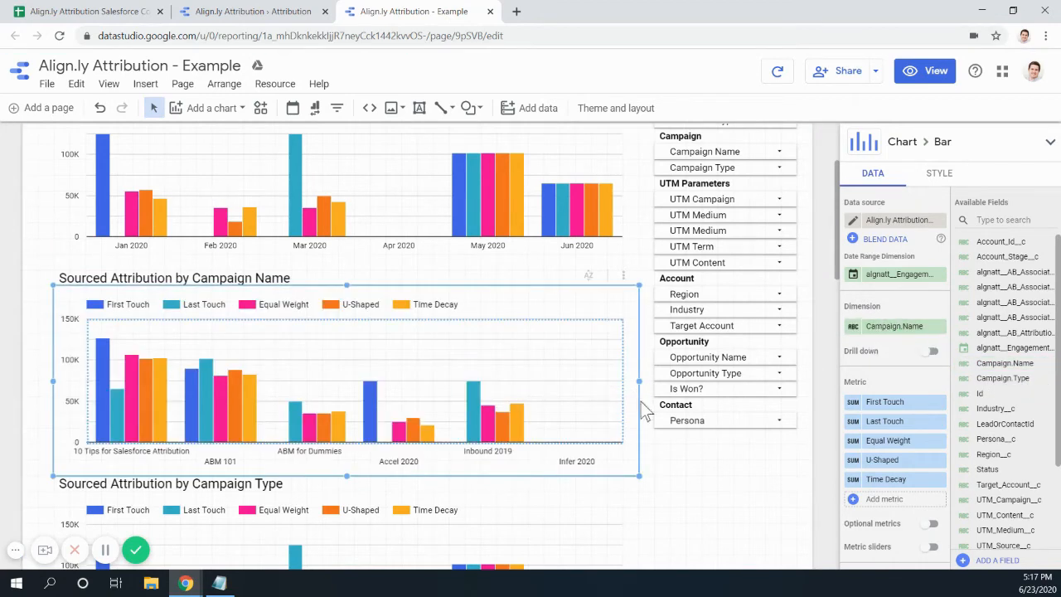
{"action": "scroll", "coordinate": [903, 422], "scroll_direction": "down", "scroll_amount": 3}
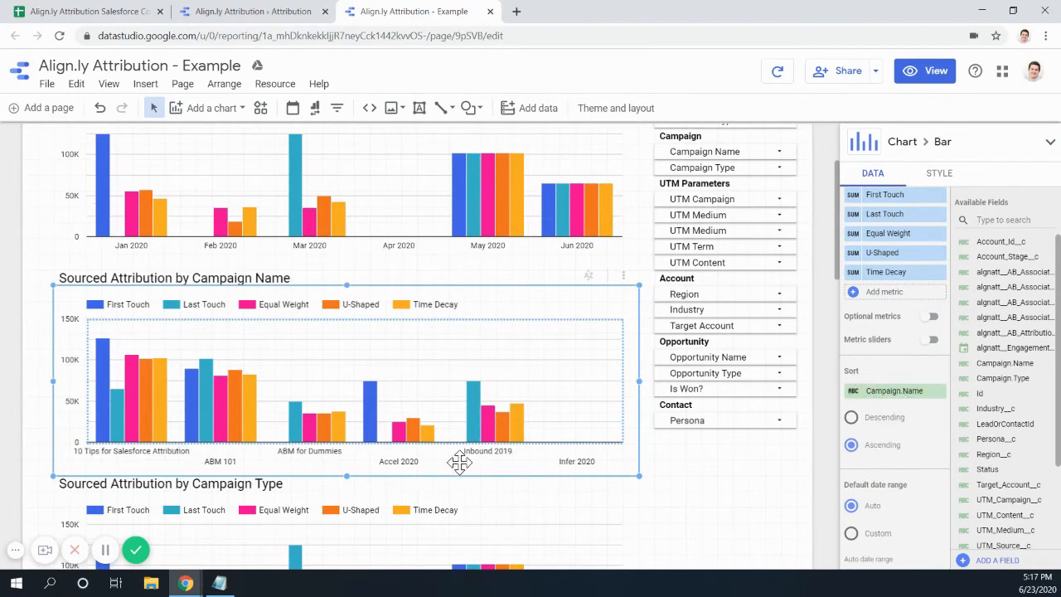
{"action": "scroll", "coordinate": [468, 514], "scroll_direction": "down", "scroll_amount": 1}
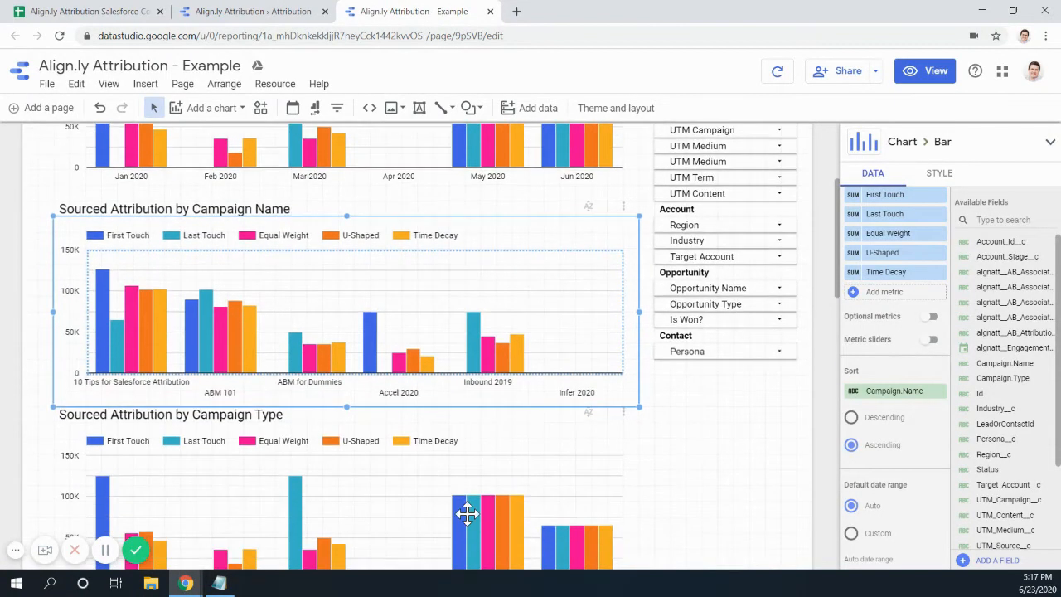
- Set the Campaign Type chart's dimension to Campaign.Type, giving Event, Webinar and eBook bars
{"action": "left_click", "coordinate": [393, 508]}
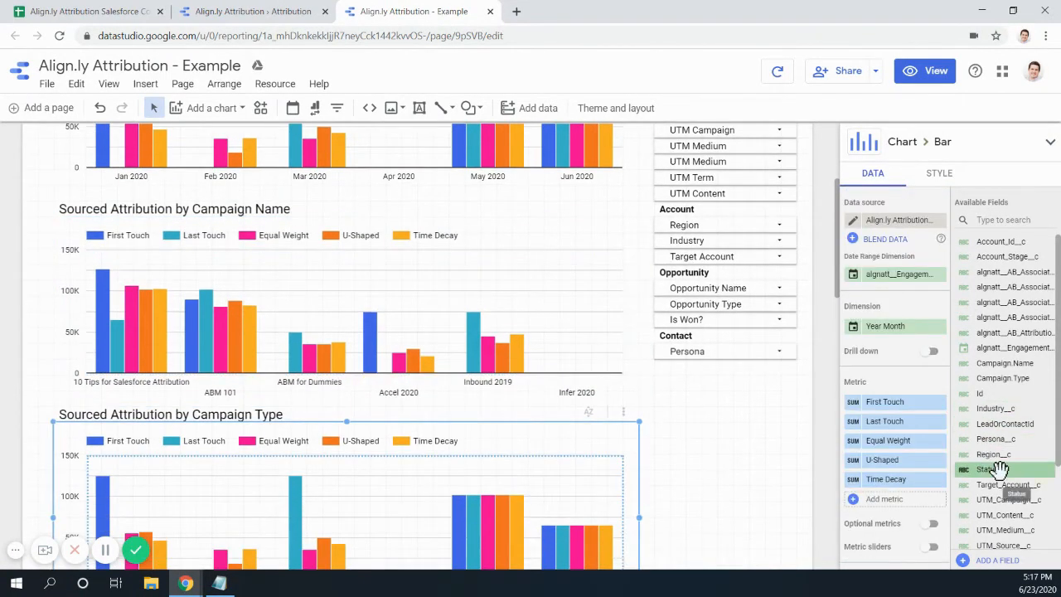
{"action": "left_click_drag", "start_coordinate": [1007, 377], "coordinate": [911, 332]}
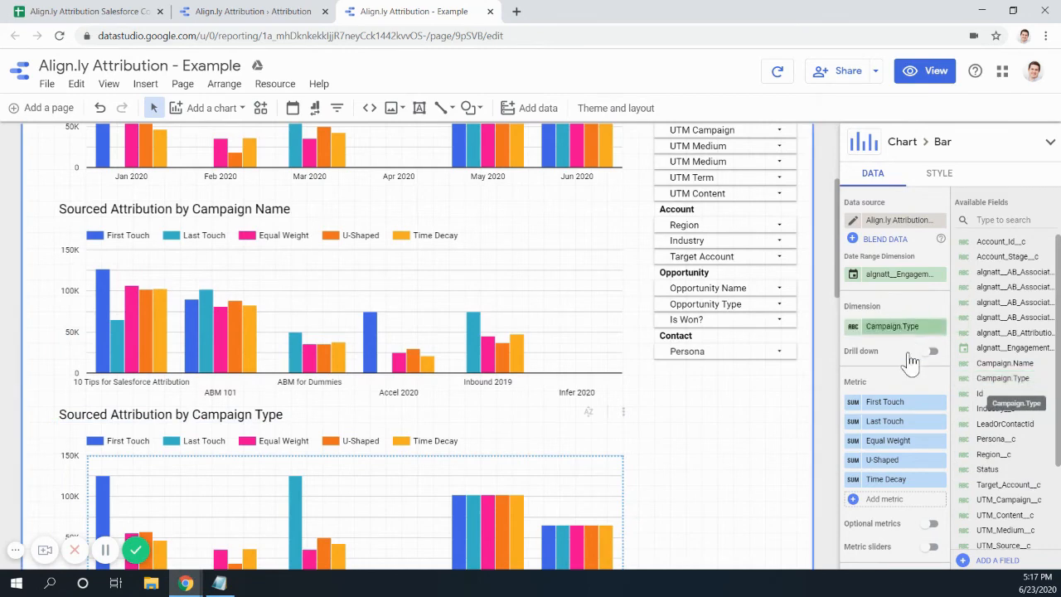
{"action": "scroll", "coordinate": [493, 541], "scroll_direction": "down", "scroll_amount": 4}
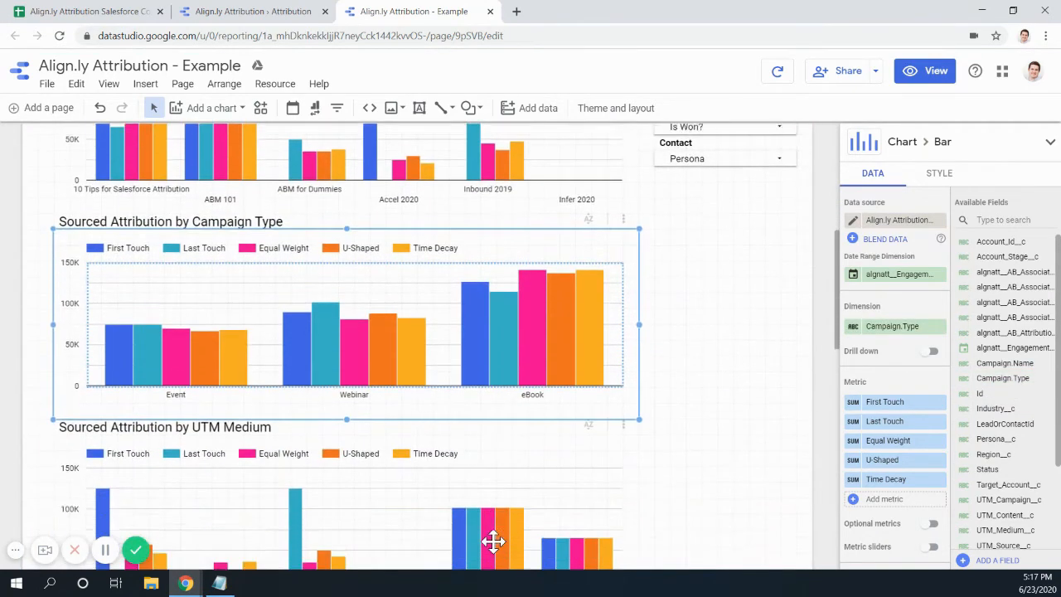
{"action": "scroll", "coordinate": [493, 541], "scroll_direction": "down", "scroll_amount": 1}
{"action": "scroll", "coordinate": [497, 464], "scroll_direction": "up", "scroll_amount": 1}
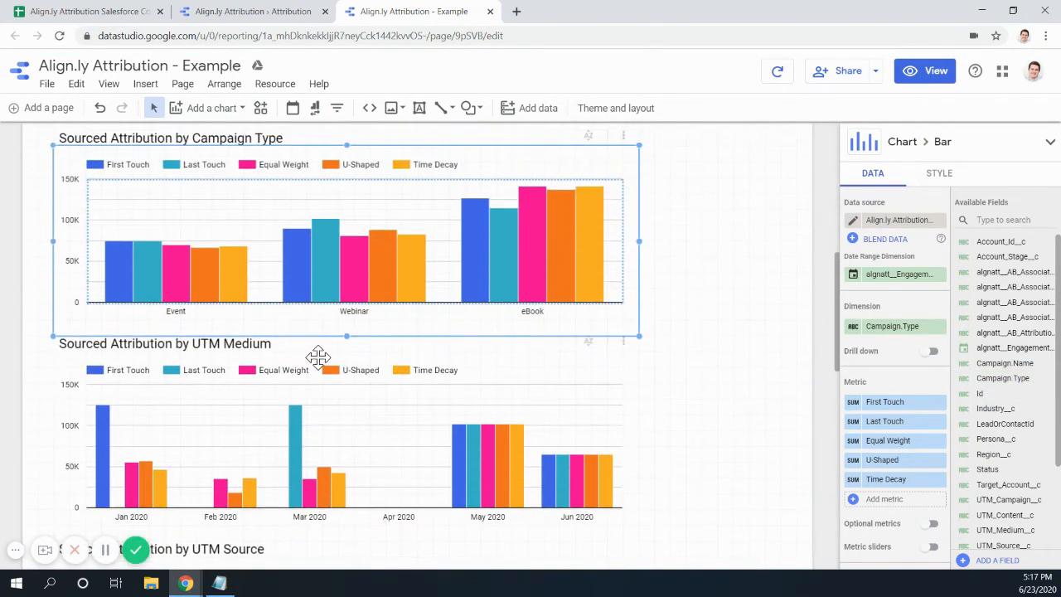
{"action": "scroll", "coordinate": [885, 406], "scroll_direction": "down", "scroll_amount": 4}
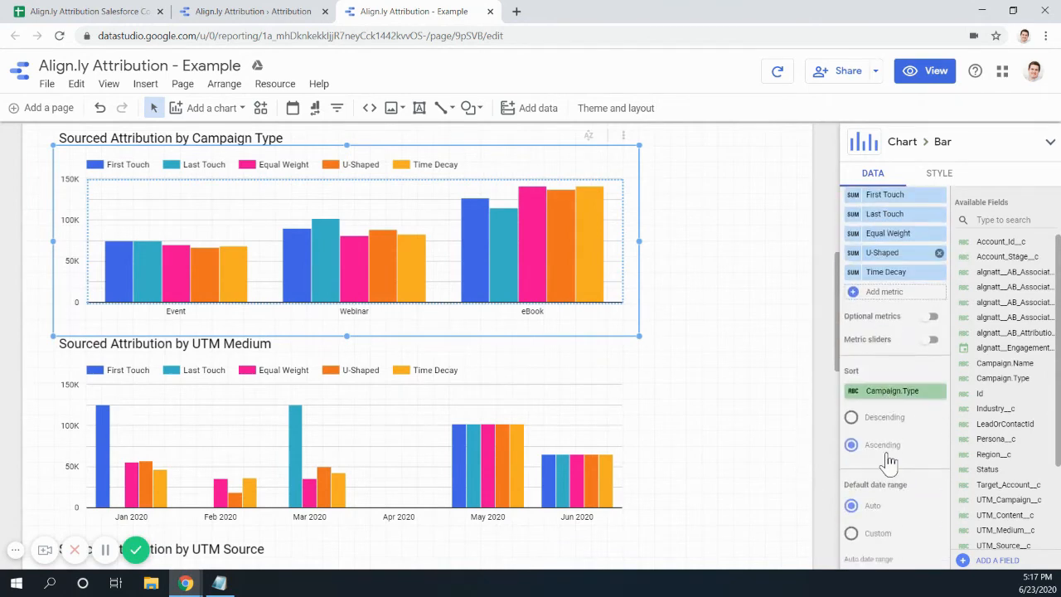
{"action": "scroll", "coordinate": [885, 465], "scroll_direction": "down", "scroll_amount": 2}
{"action": "scroll", "coordinate": [885, 466], "scroll_direction": "up", "scroll_amount": 1}
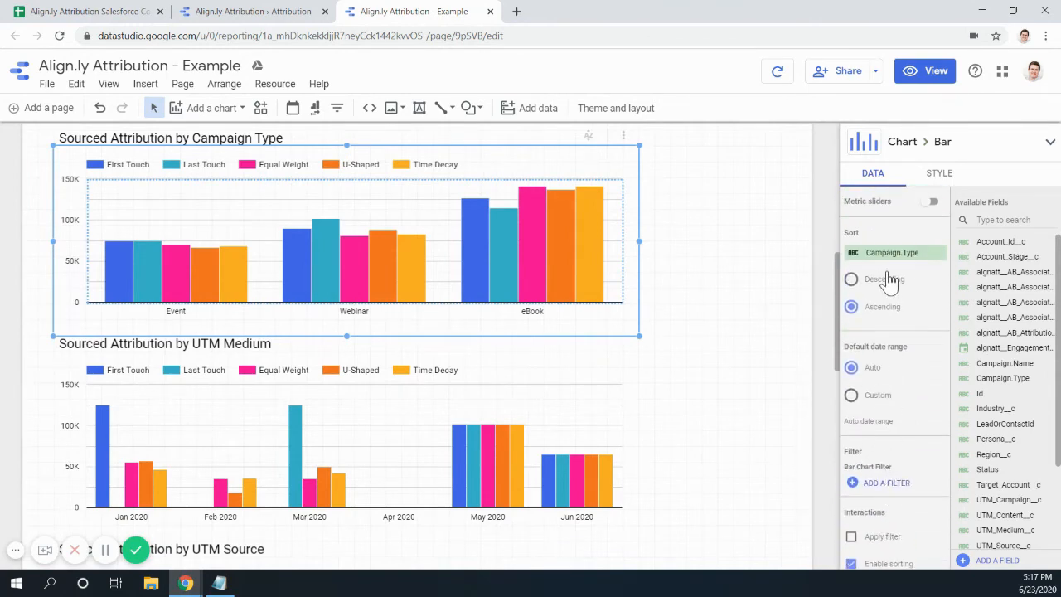
{"action": "scroll", "coordinate": [887, 322], "scroll_direction": "up", "scroll_amount": 1}
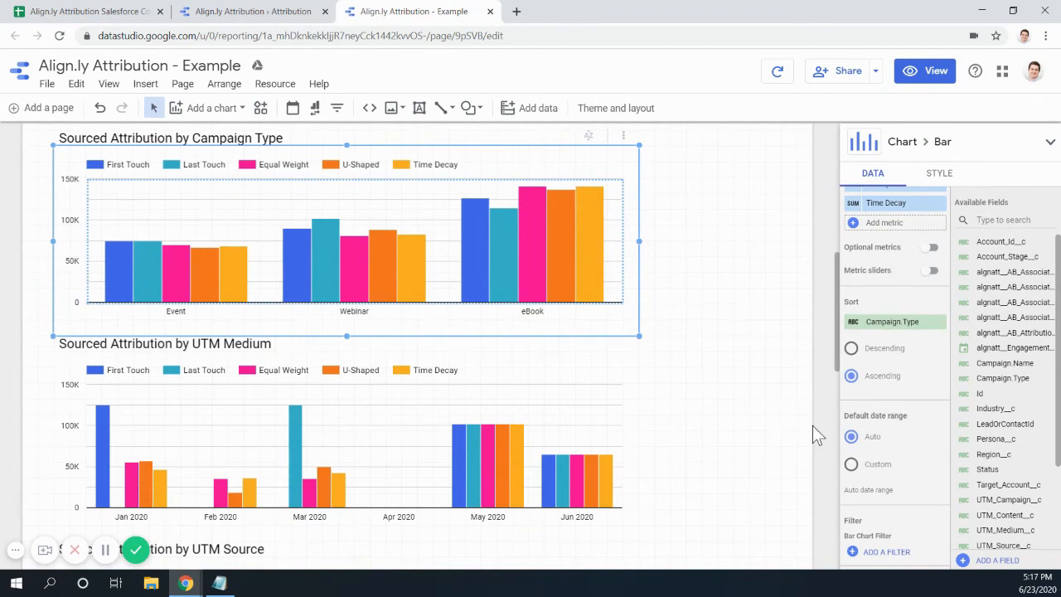
- Set the UTM Medium and UTM Source charts' dimensions to UTM_Medium__c and UTM_Source__c
{"action": "scroll", "coordinate": [521, 443], "scroll_direction": "down", "scroll_amount": 1}
{"action": "left_click", "coordinate": [417, 393]}
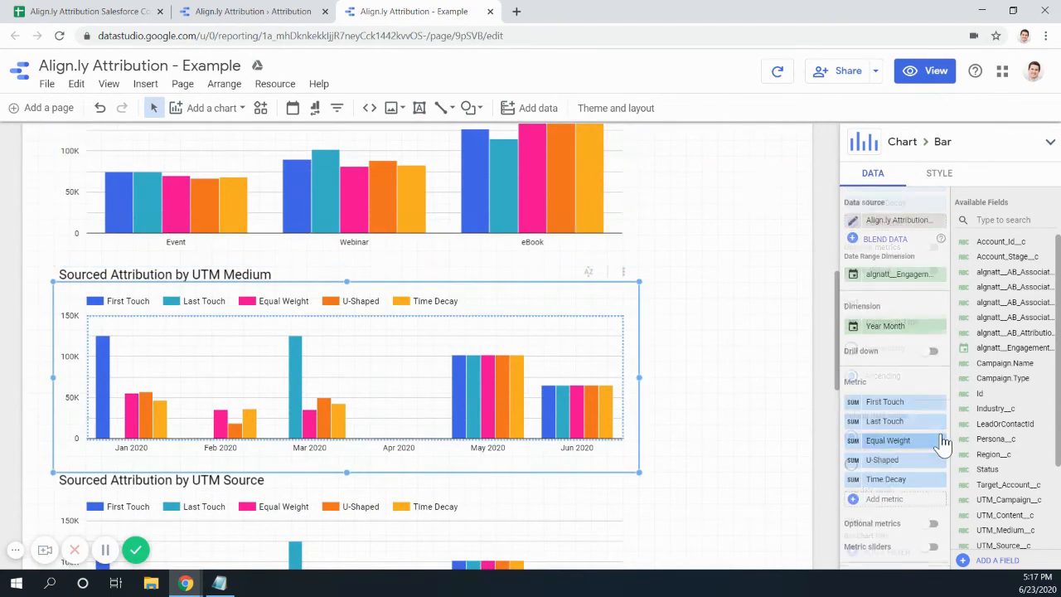
{"action": "scroll", "coordinate": [919, 431], "scroll_direction": "down", "scroll_amount": 1}
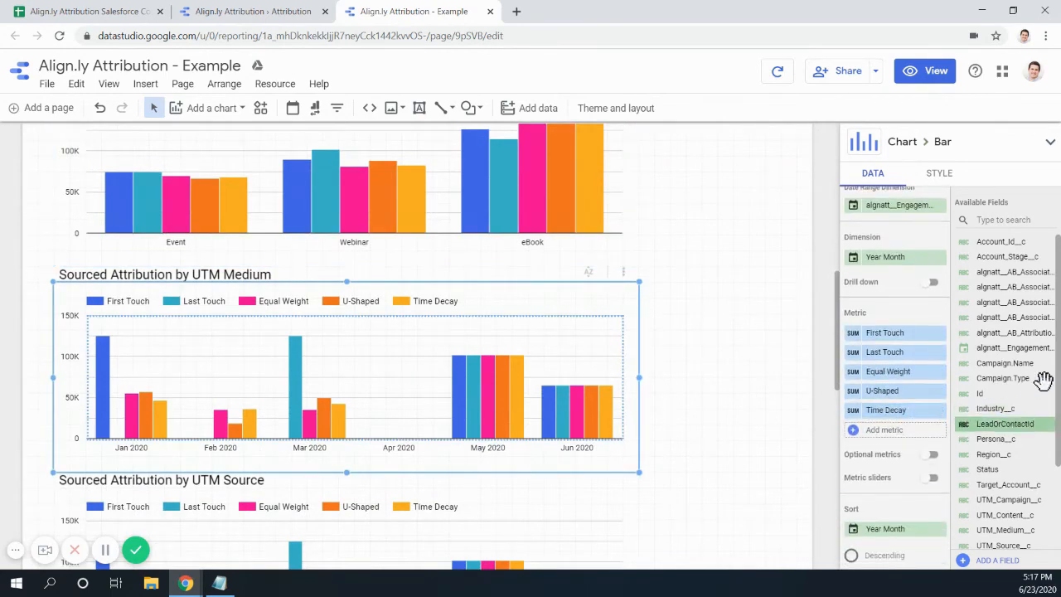
{"action": "scroll", "coordinate": [1042, 435], "scroll_direction": "down", "scroll_amount": 1}
{"action": "left_click_drag", "start_coordinate": [1028, 460], "coordinate": [897, 258]}
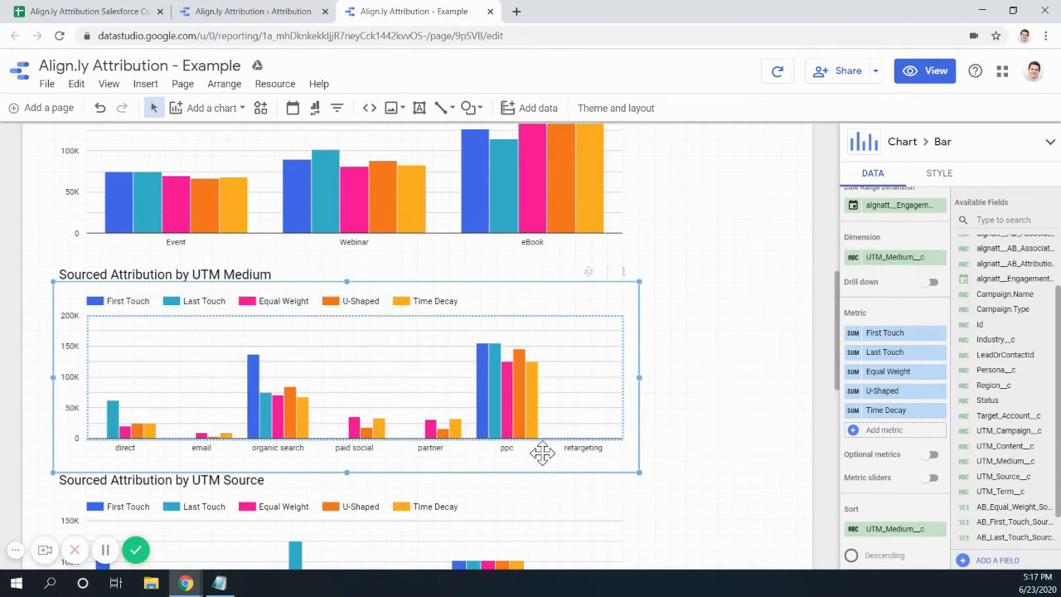
{"action": "scroll", "coordinate": [654, 455], "scroll_direction": "down", "scroll_amount": 2}
{"action": "left_click", "coordinate": [442, 424]}
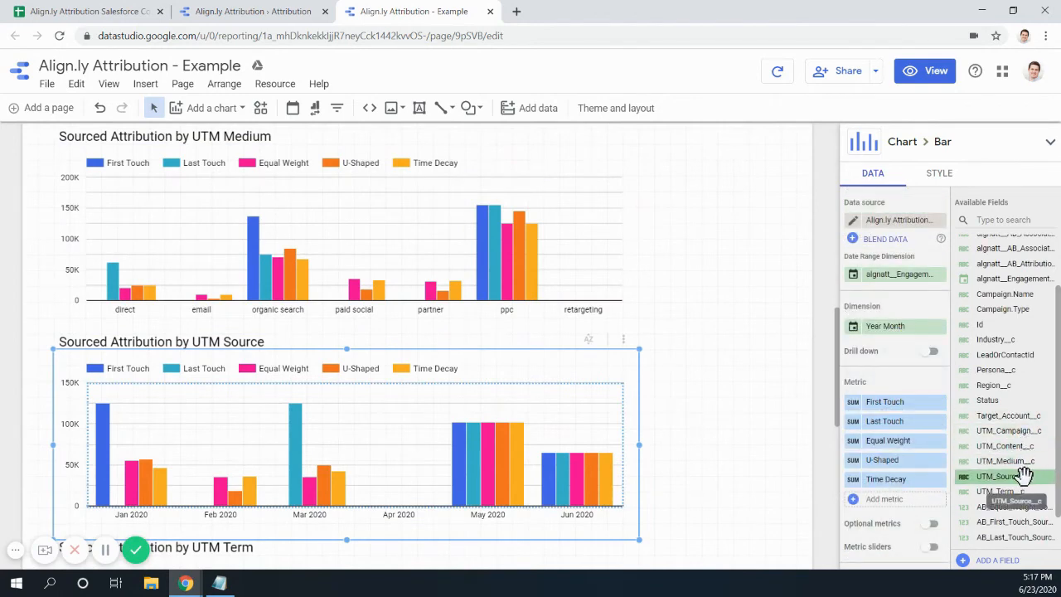
{"action": "left_click_drag", "start_coordinate": [1024, 474], "coordinate": [902, 344]}
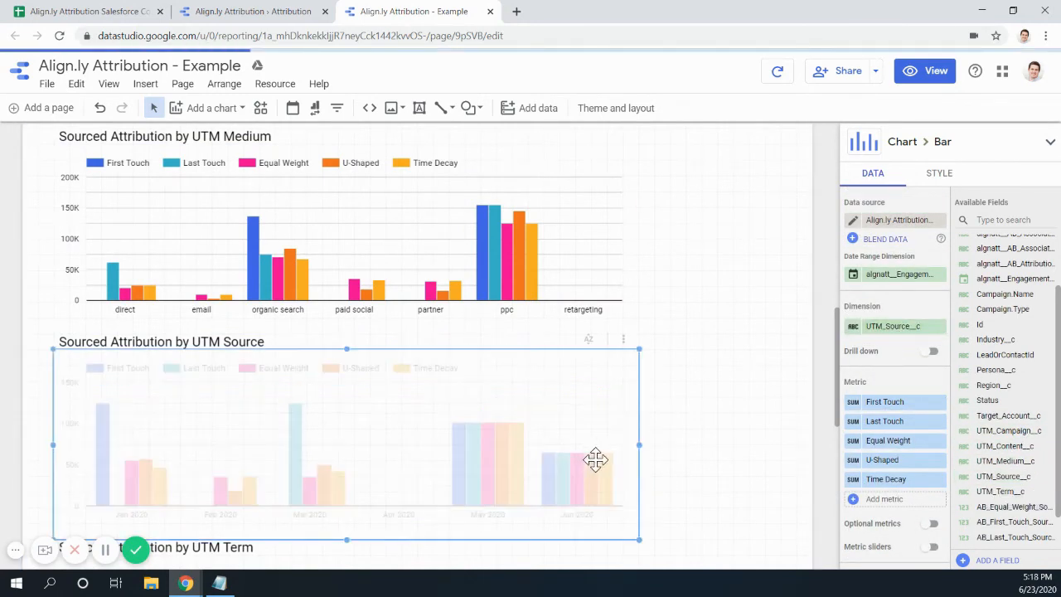
- Set the UTM Term and UTM Content charts' dimensions to UTM_Term__c and UTM_Content__c
{"action": "scroll", "coordinate": [595, 459], "scroll_direction": "down", "scroll_amount": 1}
{"action": "scroll", "coordinate": [630, 467], "scroll_direction": "down", "scroll_amount": 1}
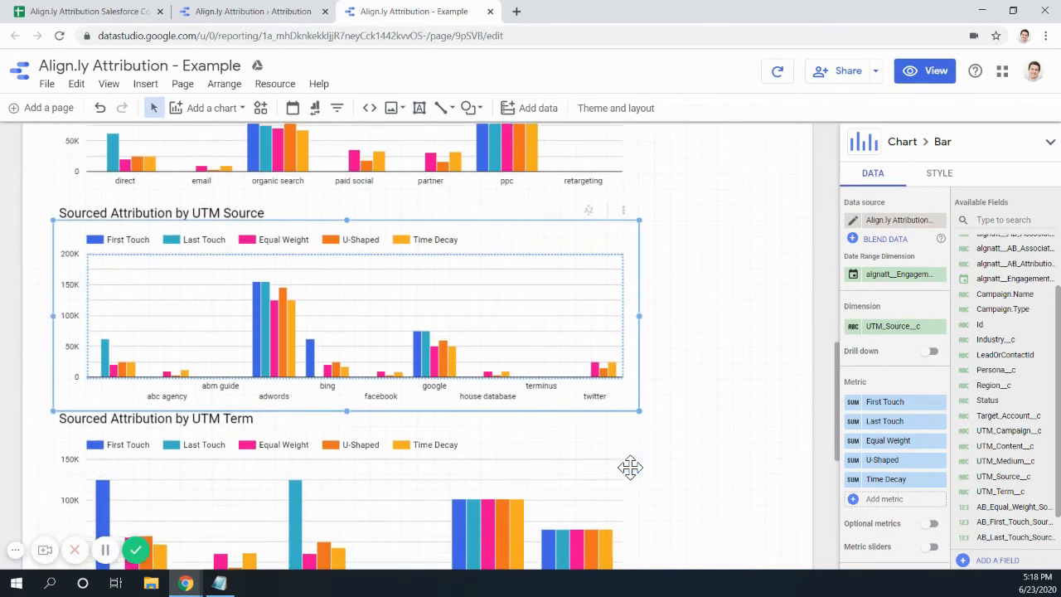
{"action": "scroll", "coordinate": [382, 409], "scroll_direction": "down", "scroll_amount": 1}
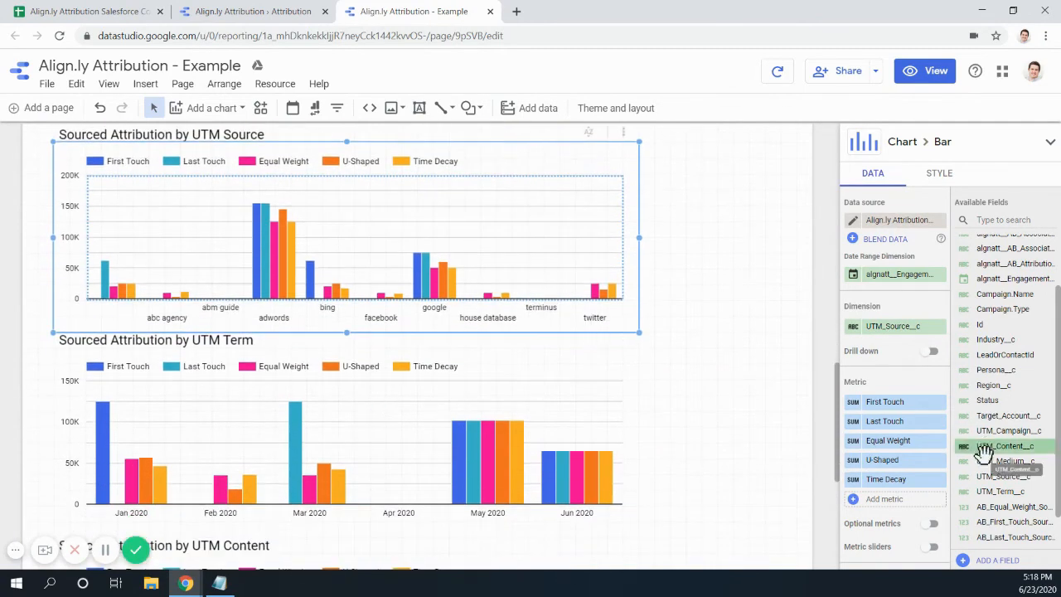
{"action": "left_click", "coordinate": [596, 442]}
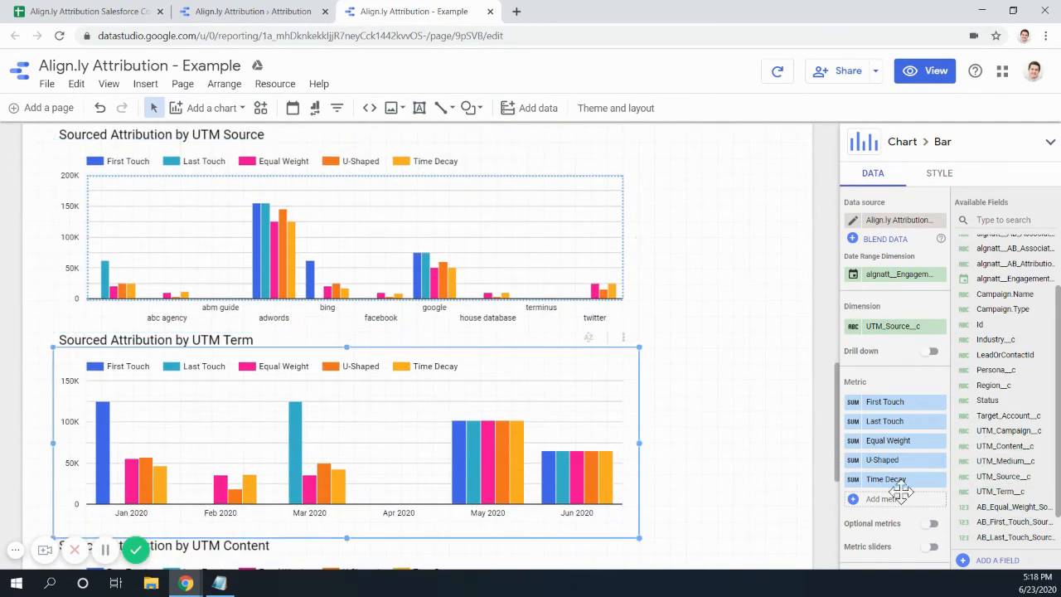
{"action": "left_click_drag", "start_coordinate": [995, 492], "coordinate": [890, 326]}
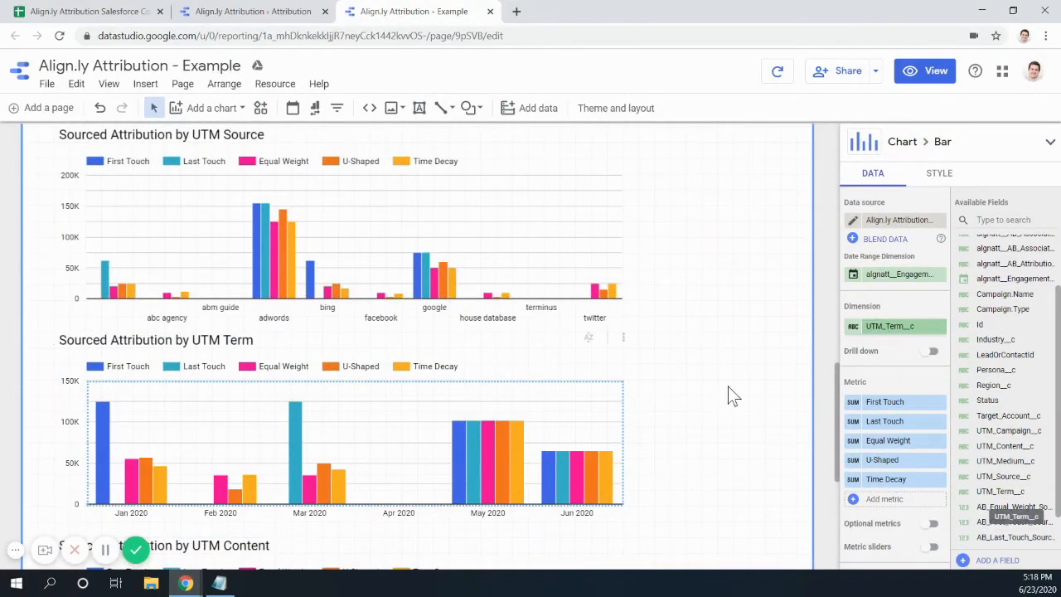
{"action": "scroll", "coordinate": [616, 406], "scroll_direction": "down", "scroll_amount": 4}
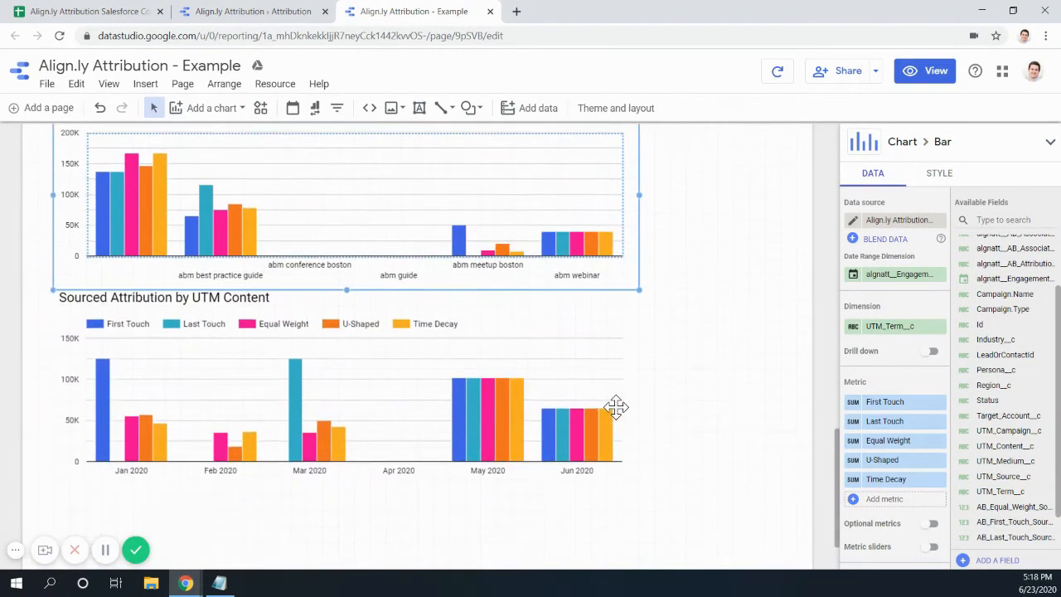
{"action": "left_click", "coordinate": [412, 306]}
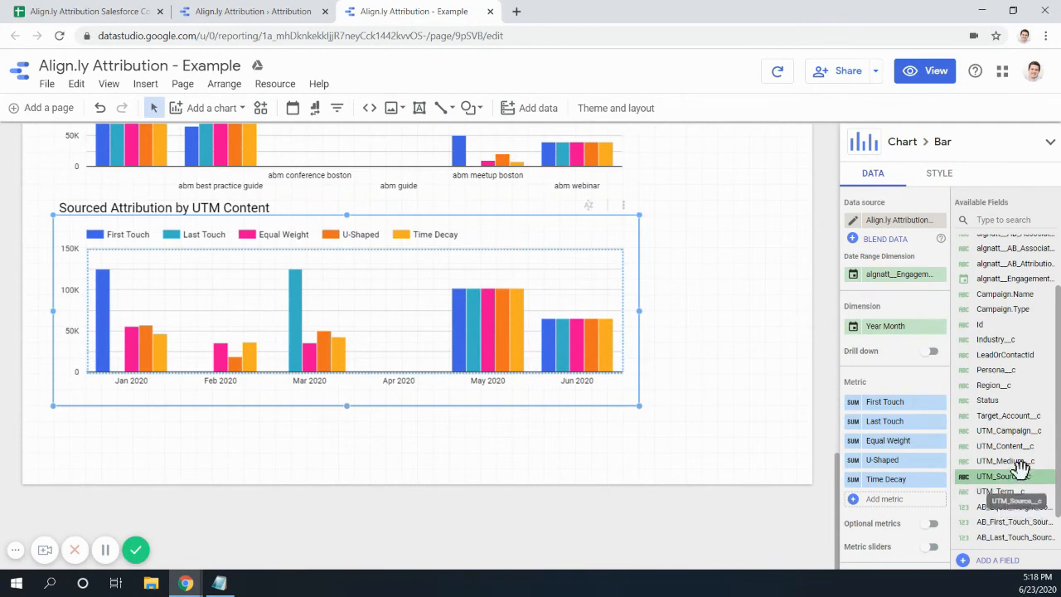
{"action": "left_click_drag", "start_coordinate": [1012, 446], "coordinate": [892, 336]}
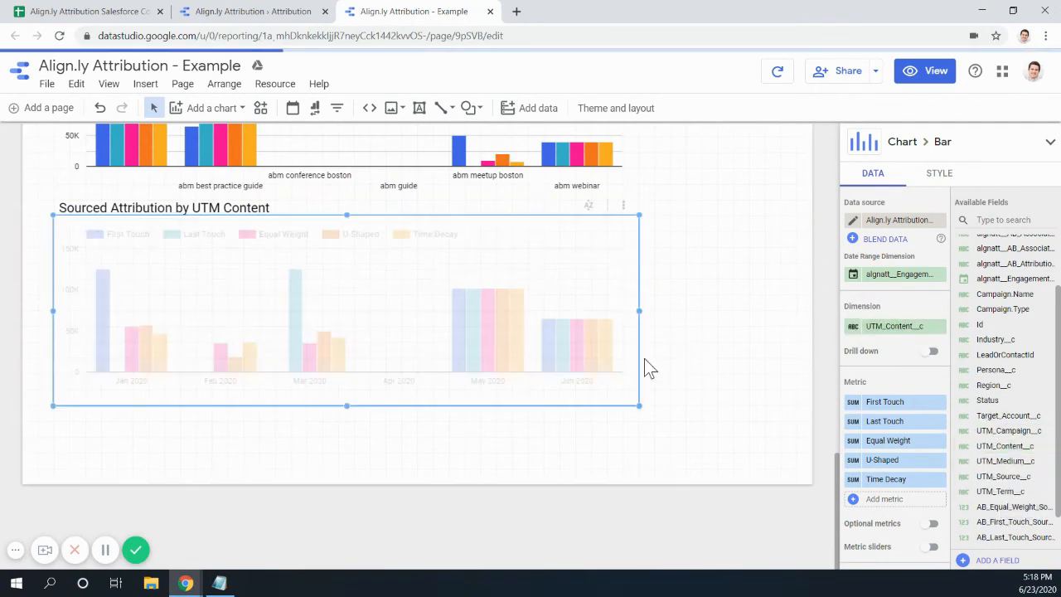
{"action": "scroll", "coordinate": [371, 422], "scroll_direction": "up", "scroll_amount": 1}
{"action": "scroll", "coordinate": [370, 419], "scroll_direction": "up", "scroll_amount": 8}
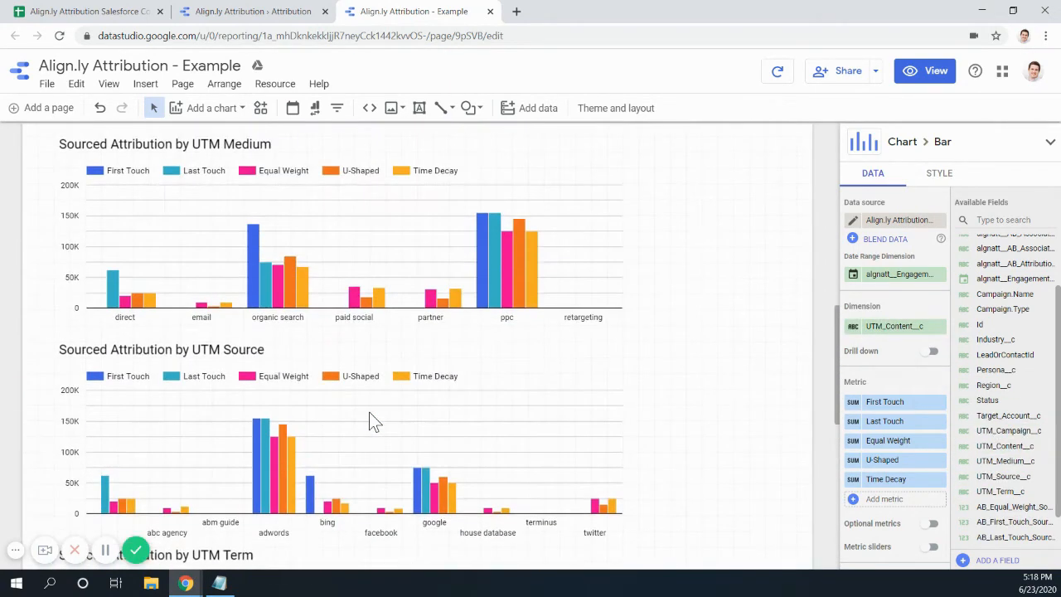
{"action": "scroll", "coordinate": [378, 412], "scroll_direction": "up", "scroll_amount": 3}
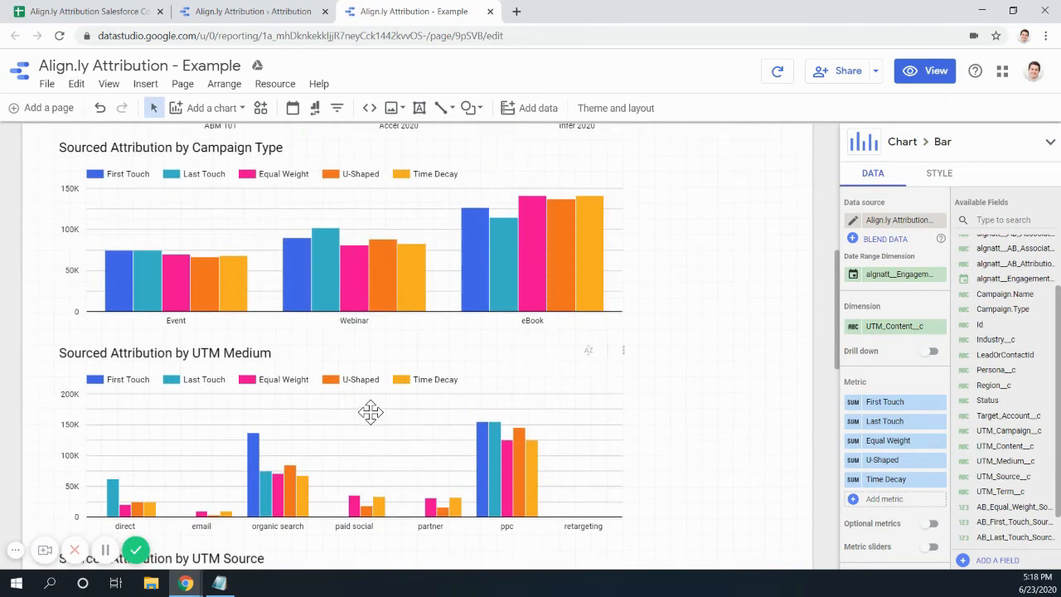
{"action": "scroll", "coordinate": [278, 389], "scroll_direction": "down", "scroll_amount": 2}
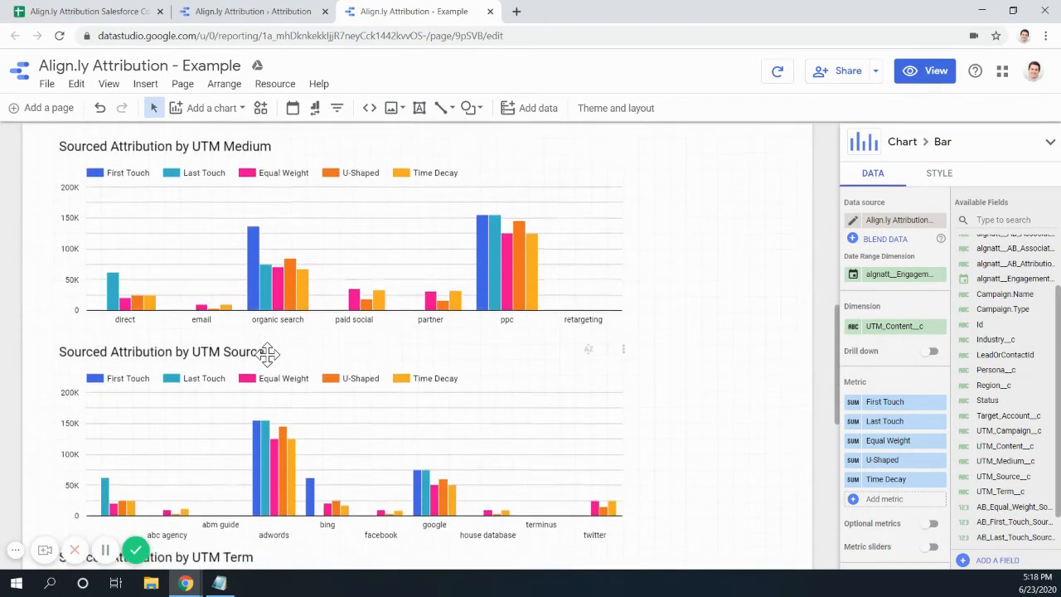
{"action": "scroll", "coordinate": [267, 351], "scroll_direction": "up", "scroll_amount": 1}
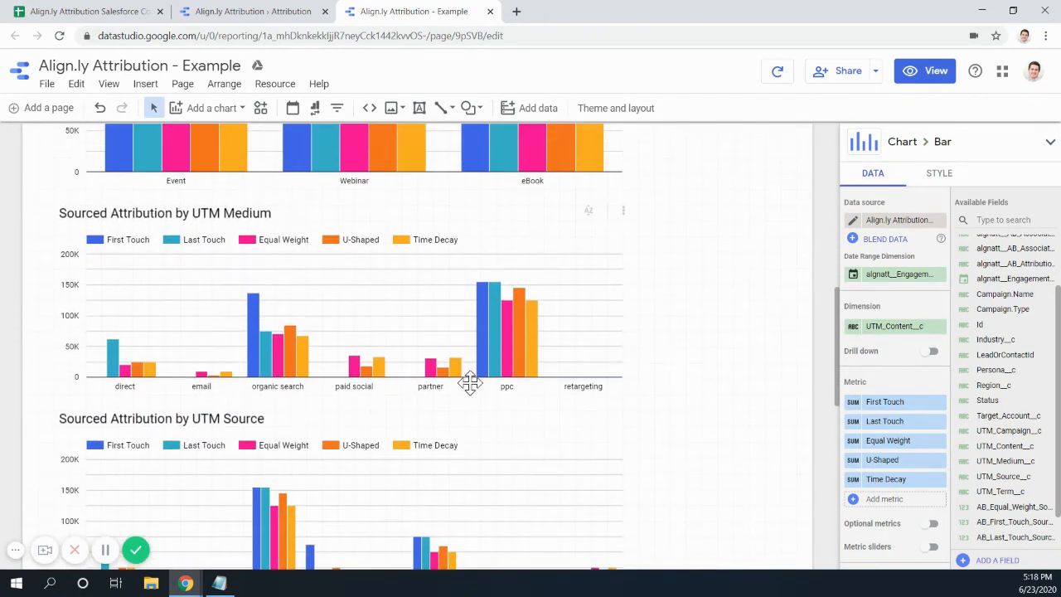
{"action": "scroll", "coordinate": [323, 420], "scroll_direction": "down", "scroll_amount": 2}
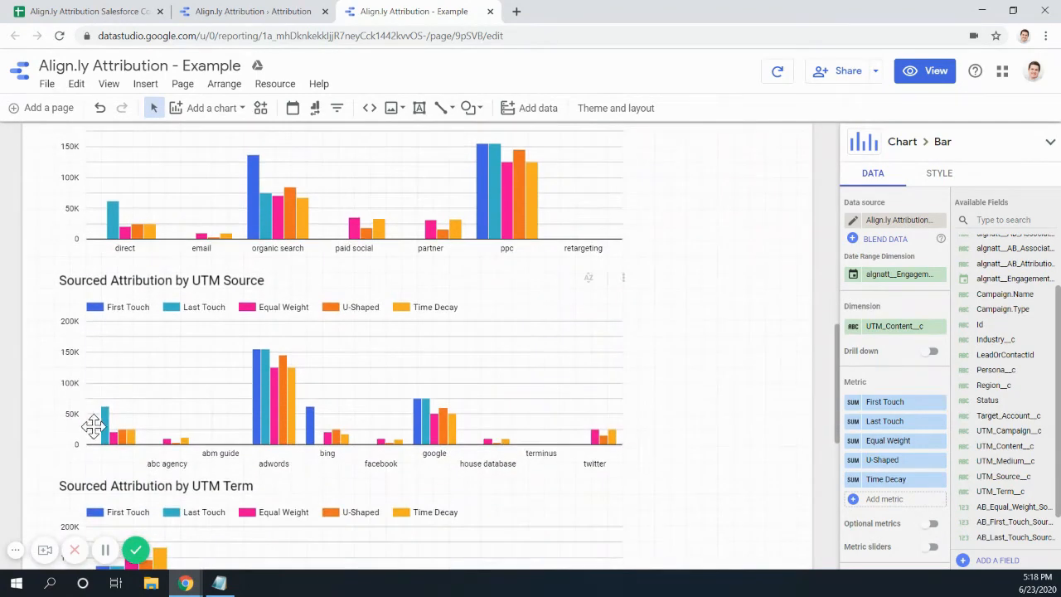
{"action": "scroll", "coordinate": [118, 455], "scroll_direction": "down", "scroll_amount": 4}
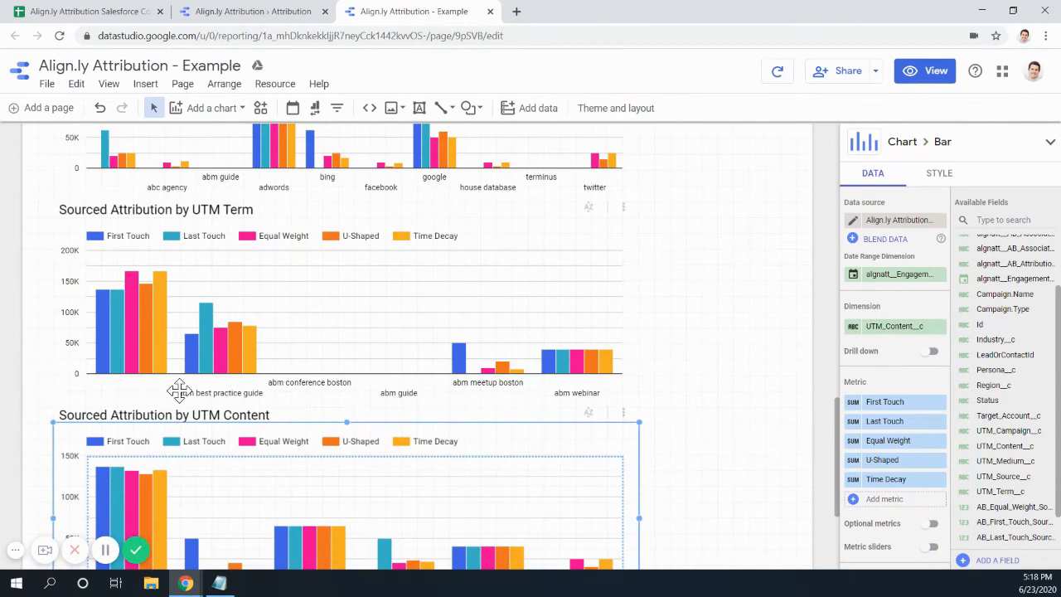
{"action": "scroll", "coordinate": [179, 390], "scroll_direction": "up", "scroll_amount": 4}
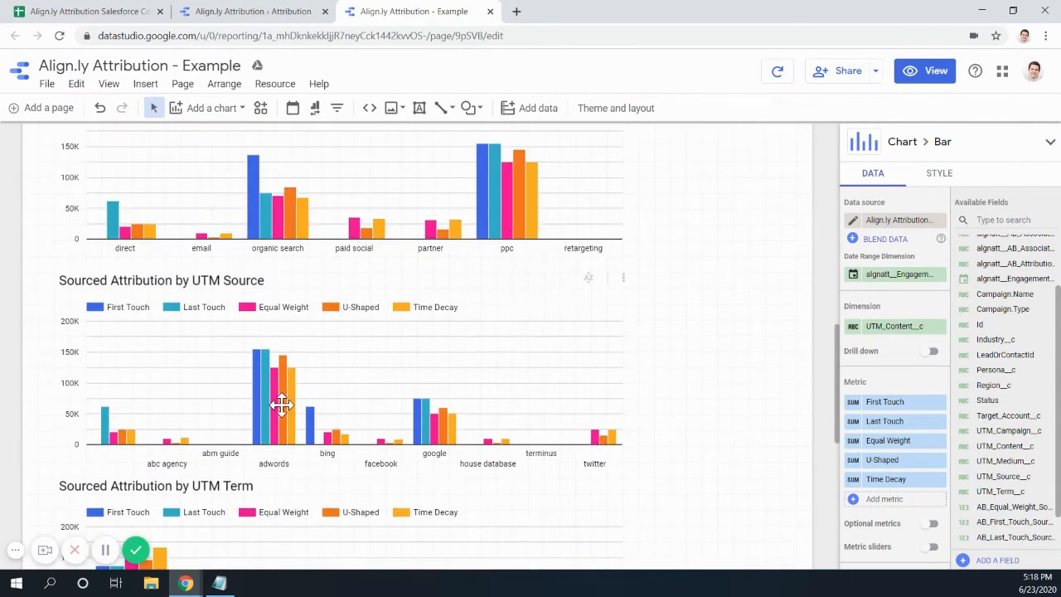
{"action": "scroll", "coordinate": [224, 391], "scroll_direction": "up", "scroll_amount": 4}
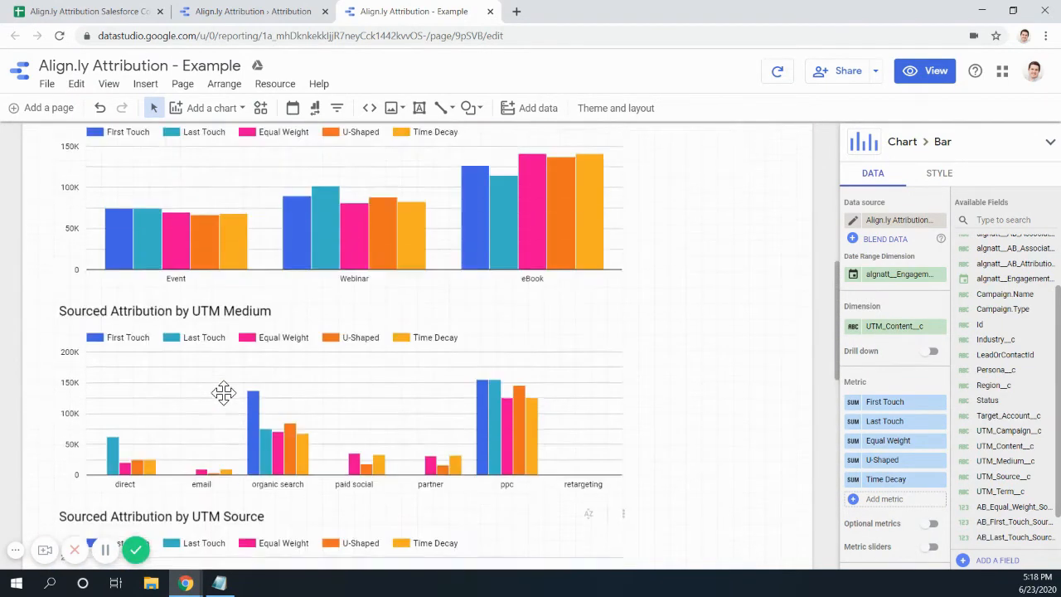
{"action": "scroll", "coordinate": [224, 387], "scroll_direction": "down", "scroll_amount": 4}
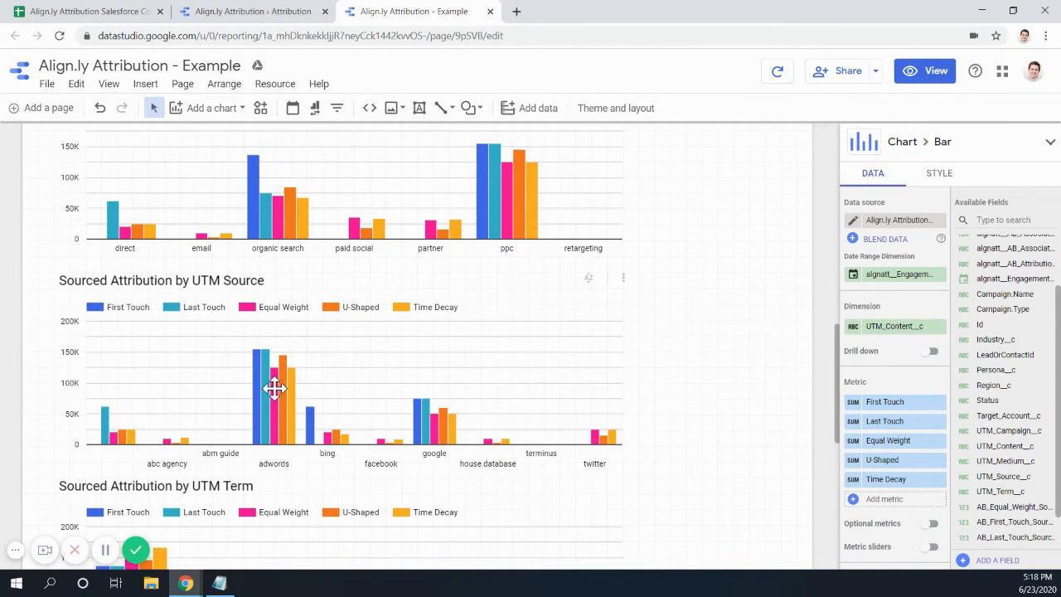
- Add a 'UTM Source is Known' filter to the UTM Source chart that excludes UTM_Source__c Is Null
{"action": "left_click", "coordinate": [274, 387]}
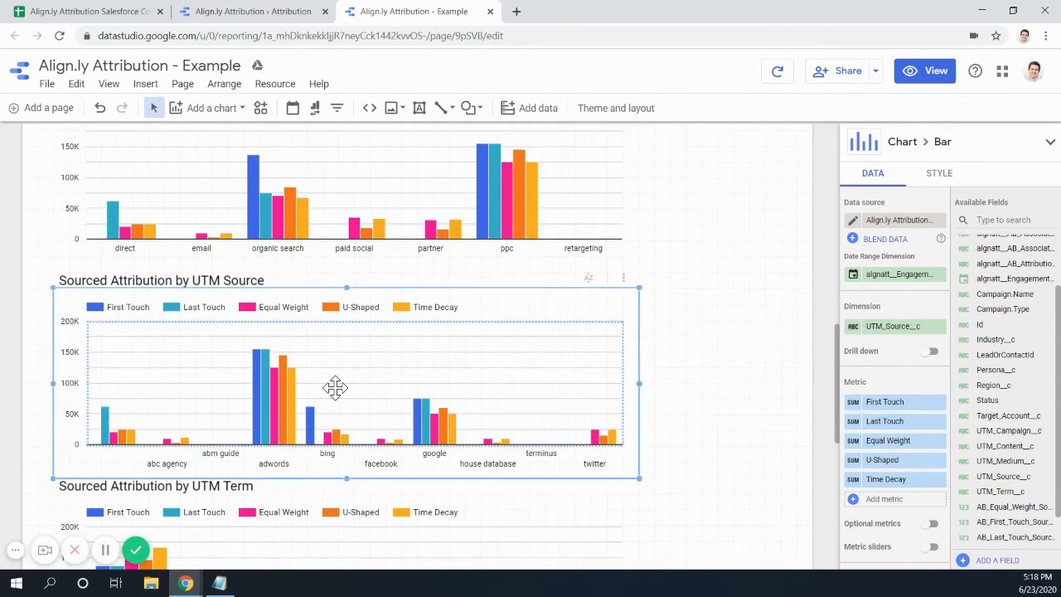
{"action": "scroll", "coordinate": [937, 428], "scroll_direction": "down", "scroll_amount": 5}
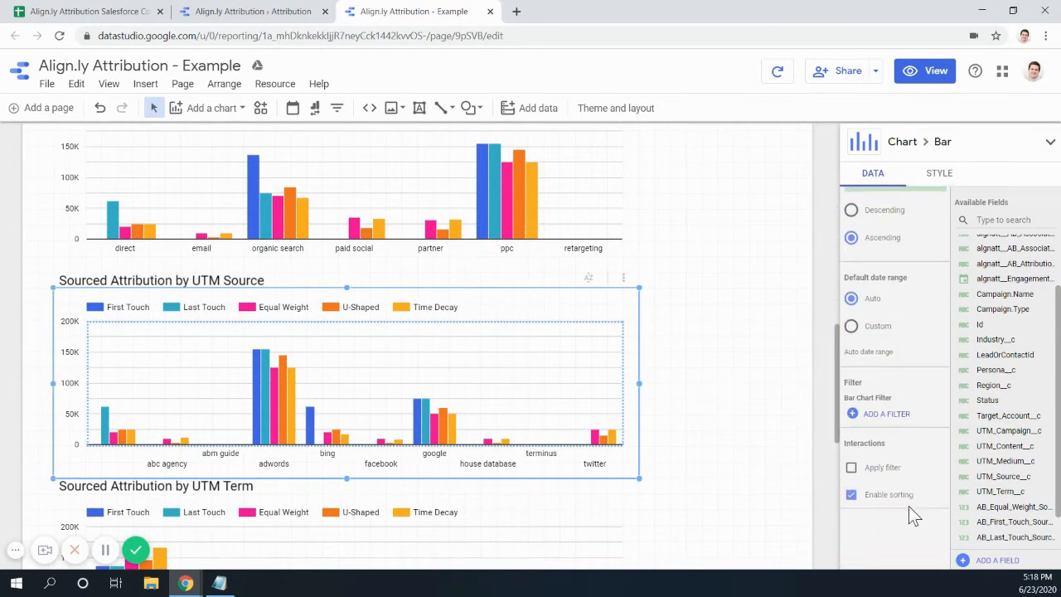
{"action": "left_click", "coordinate": [886, 415]}
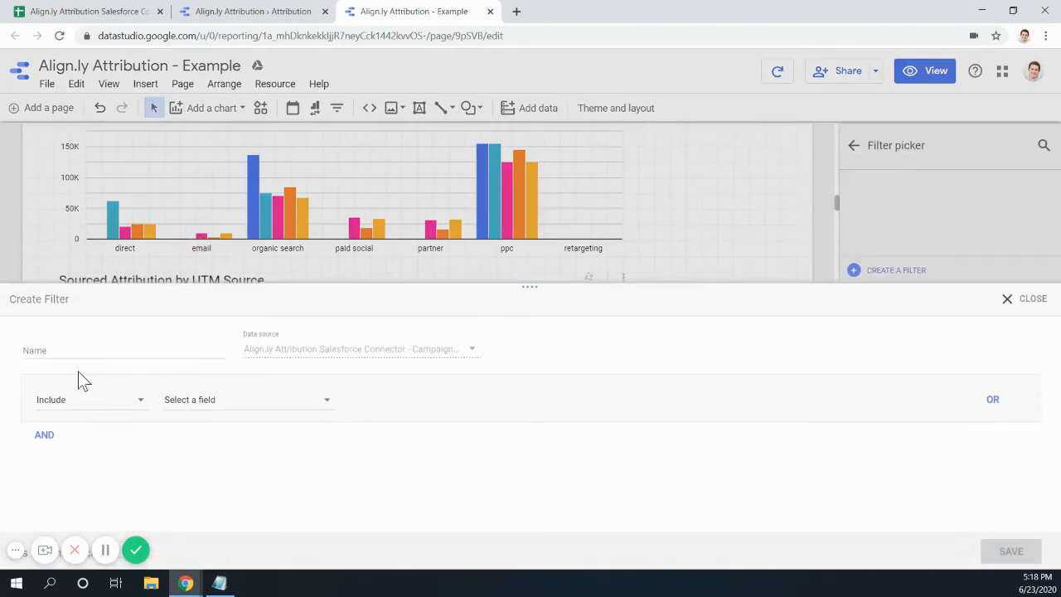
{"action": "left_click", "coordinate": [74, 350]}
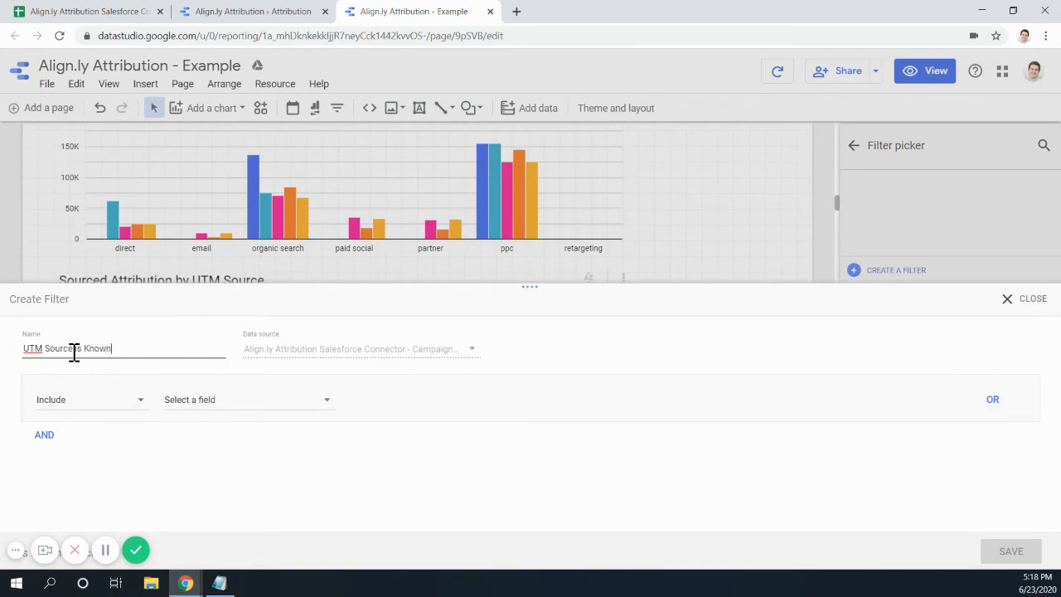
{"action": "left_click", "coordinate": [86, 400]}
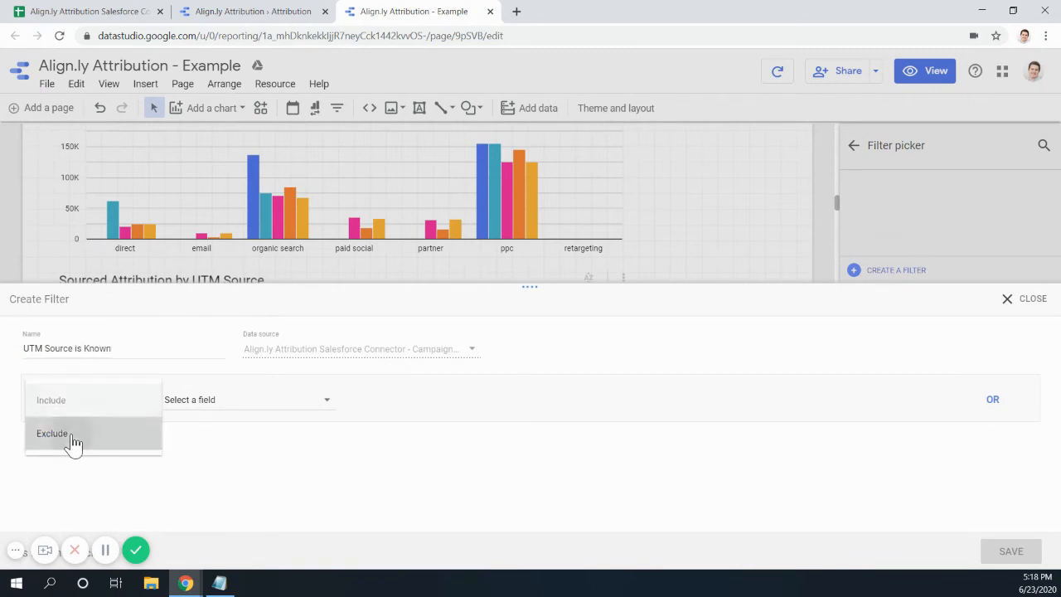
{"action": "left_click", "coordinate": [72, 441]}
{"action": "left_click", "coordinate": [278, 402]}
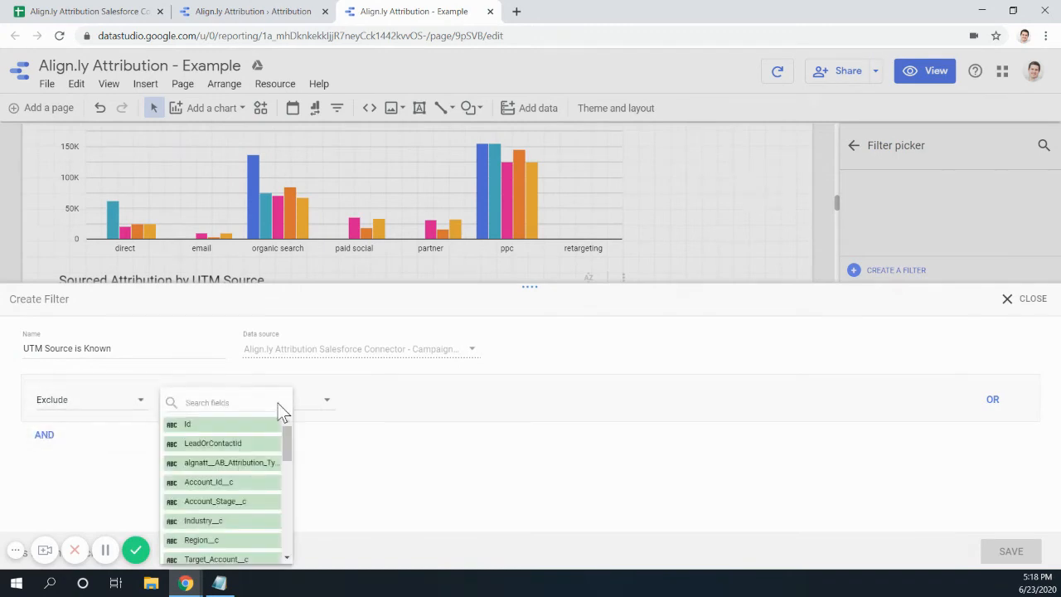
{"action": "type", "text": "source"}
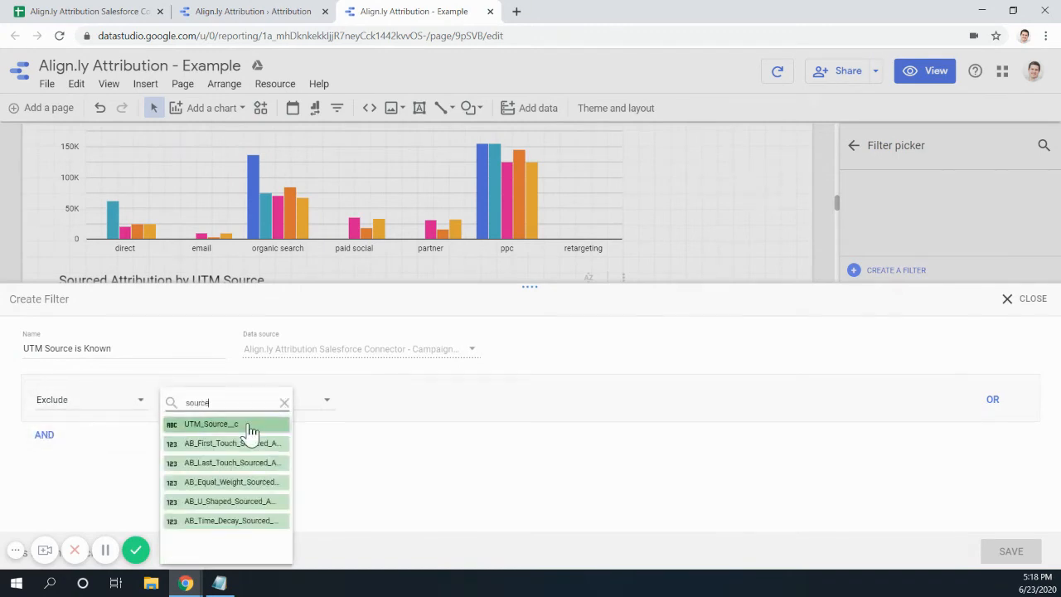
{"action": "left_click", "coordinate": [246, 426]}
{"action": "left_click", "coordinate": [410, 413]}
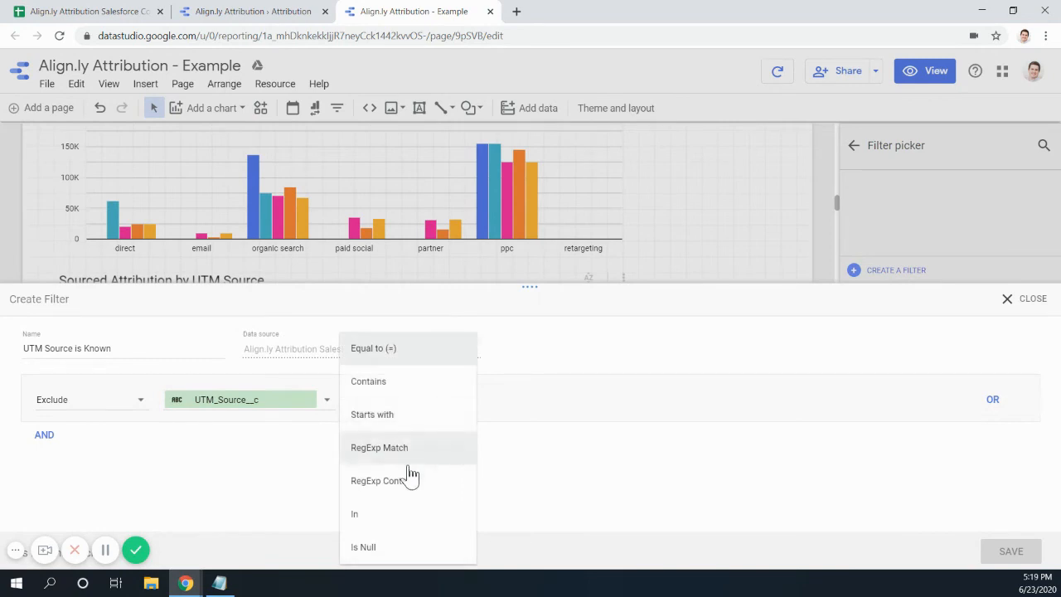
{"action": "left_click", "coordinate": [399, 550]}
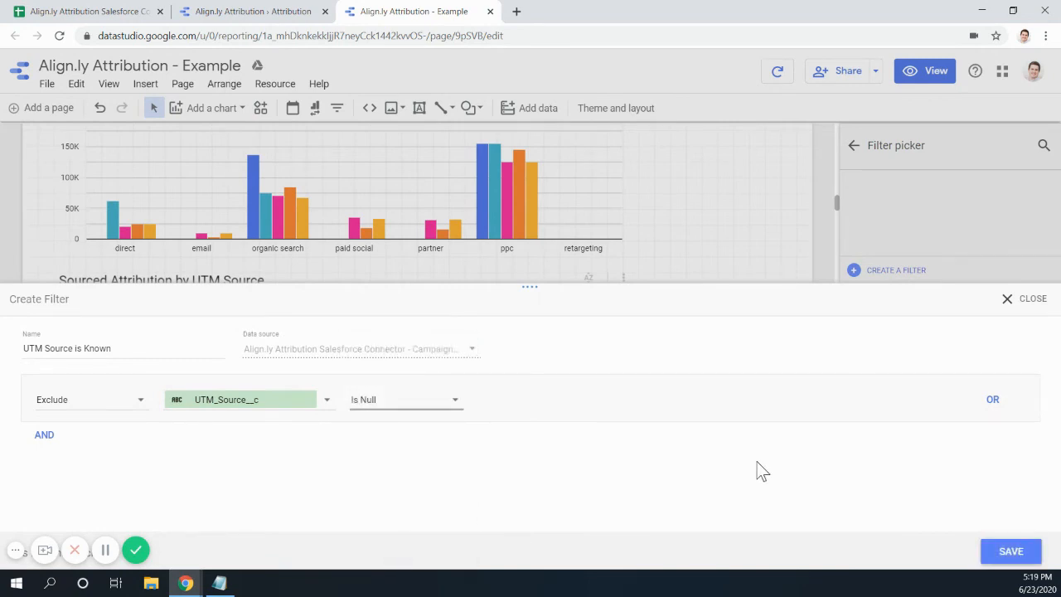
{"action": "left_click", "coordinate": [1010, 551]}
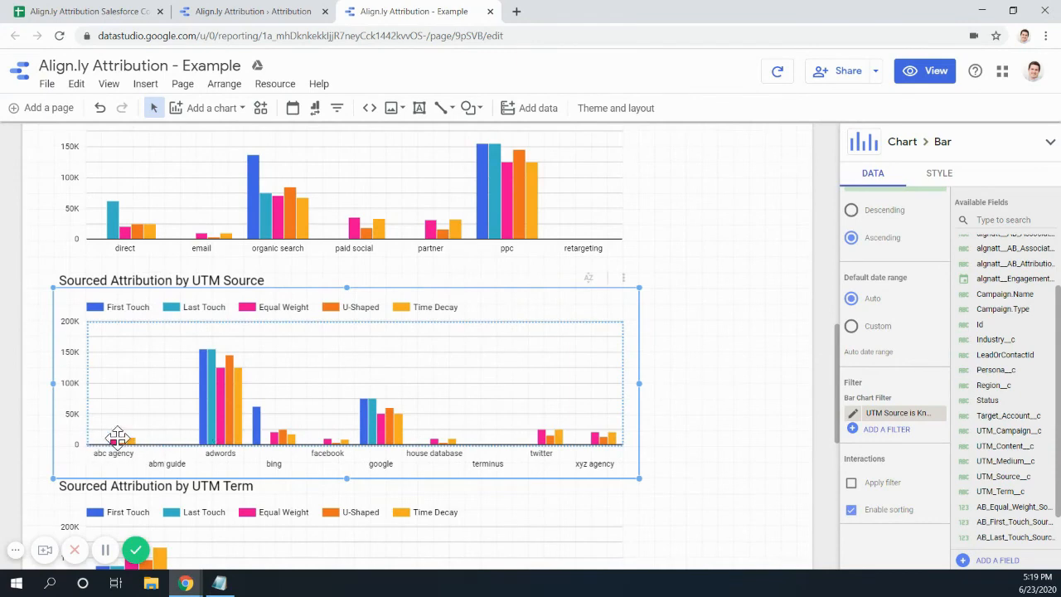
- Select the UTM Term chart and start a new filter from its saved filter list
{"action": "scroll", "coordinate": [354, 430], "scroll_direction": "down", "scroll_amount": 2}
{"action": "left_click", "coordinate": [241, 443]}
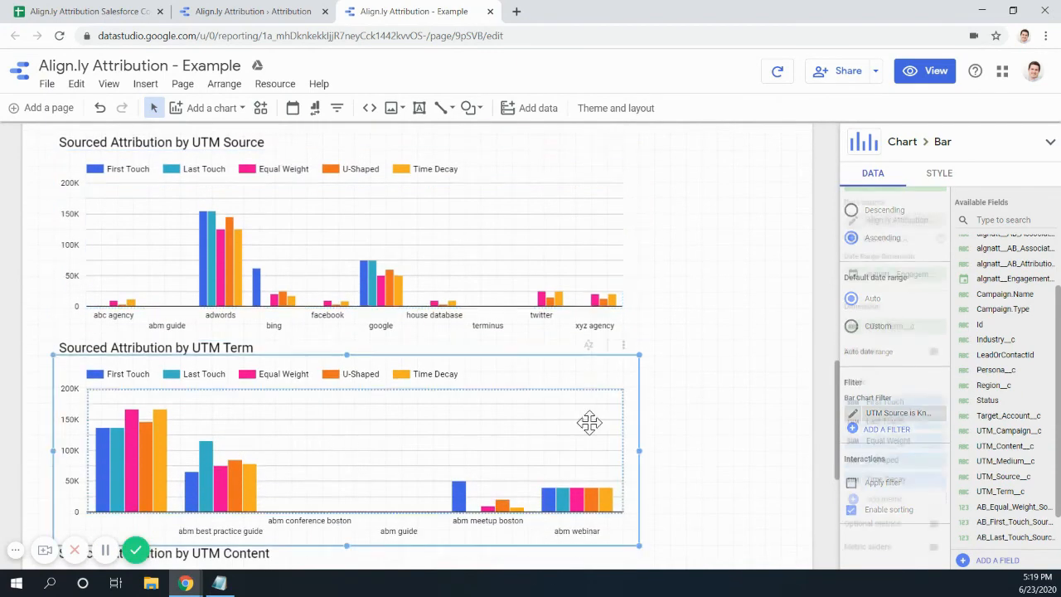
{"action": "scroll", "coordinate": [883, 531], "scroll_direction": "down", "scroll_amount": 4}
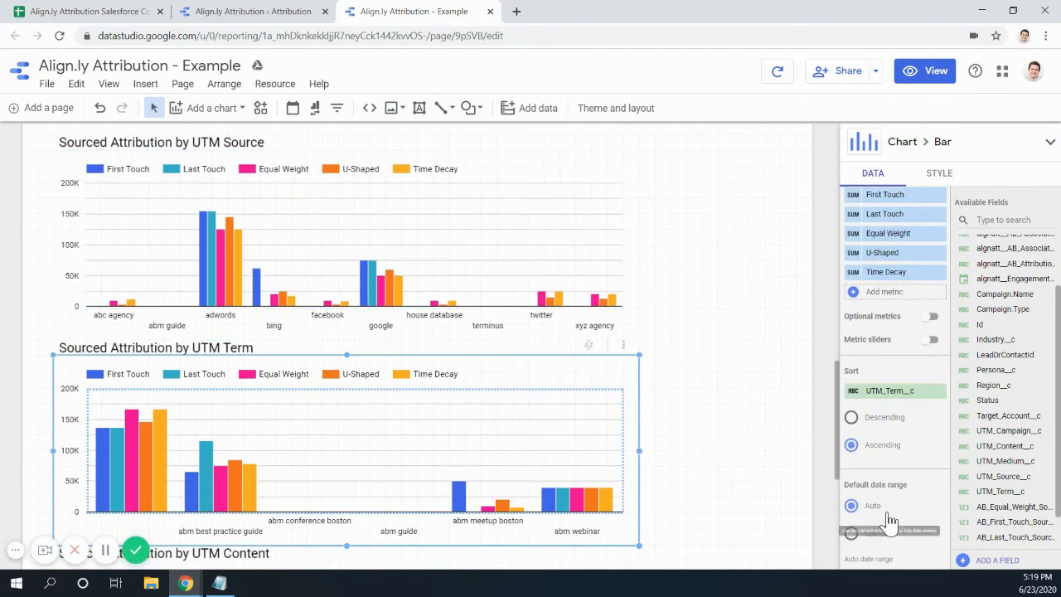
{"action": "scroll", "coordinate": [895, 535], "scroll_direction": "down", "scroll_amount": 1}
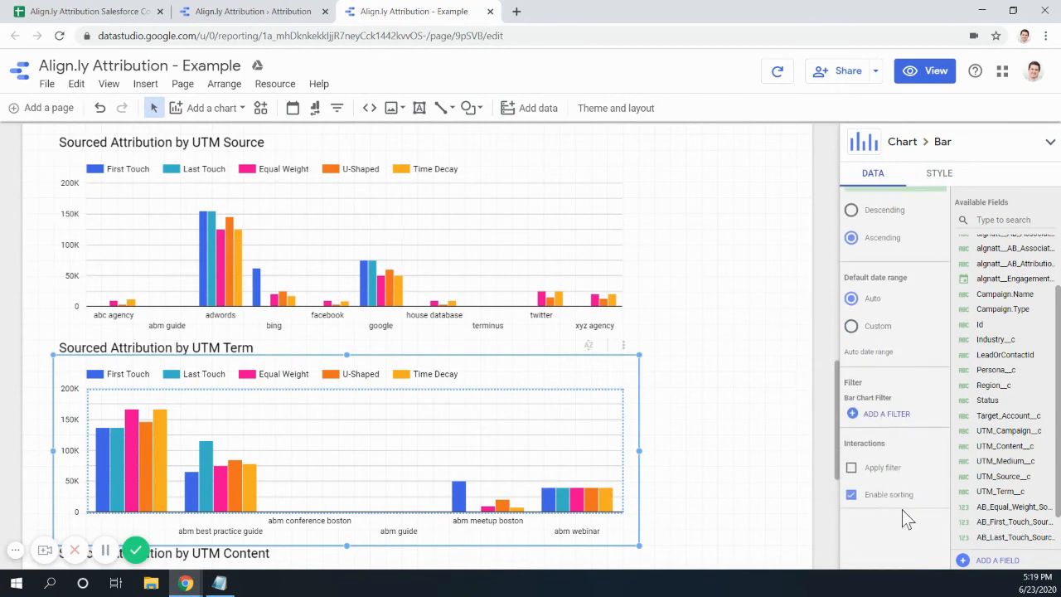
{"action": "left_click", "coordinate": [891, 425]}
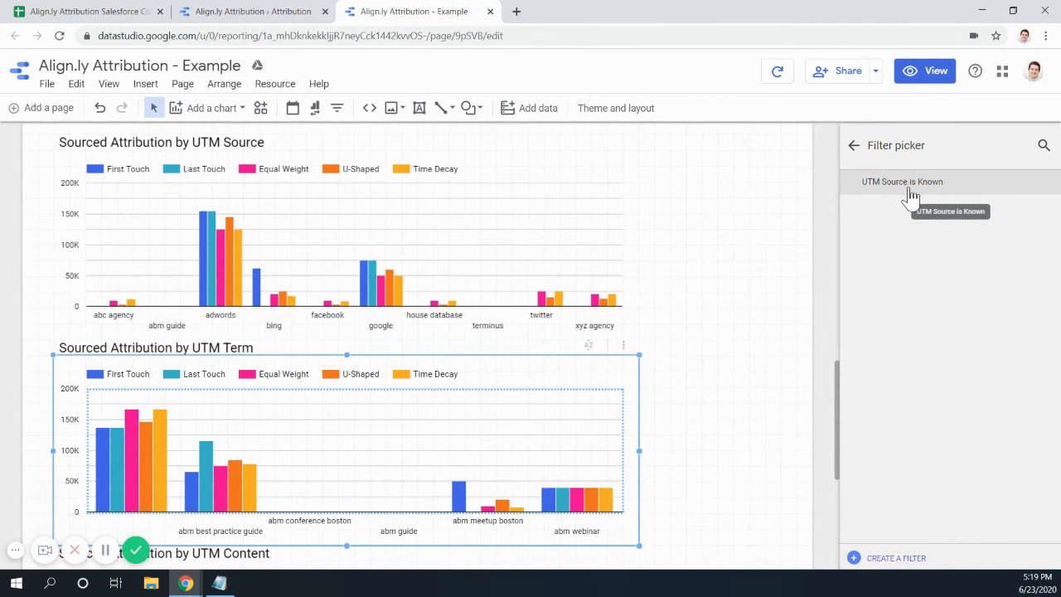
{"action": "left_click", "coordinate": [896, 558]}
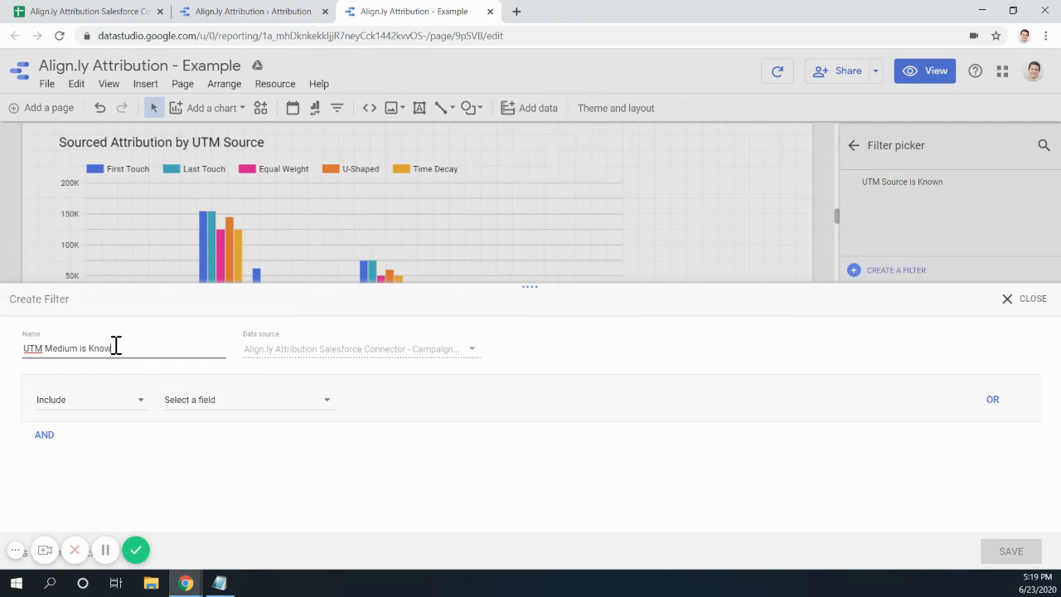
- Define 'UTM Medium is Known' to exclude rows where UTM_Medium__c Is Null, and save it
{"action": "left_click", "coordinate": [82, 401]}
{"action": "left_click", "coordinate": [87, 435]}
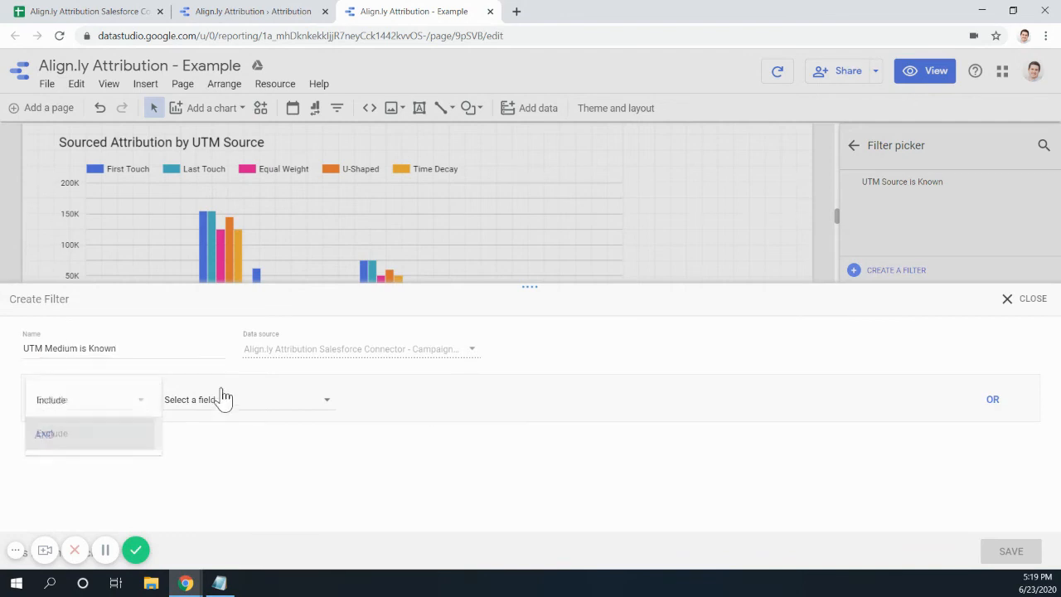
{"action": "left_click", "coordinate": [232, 405]}
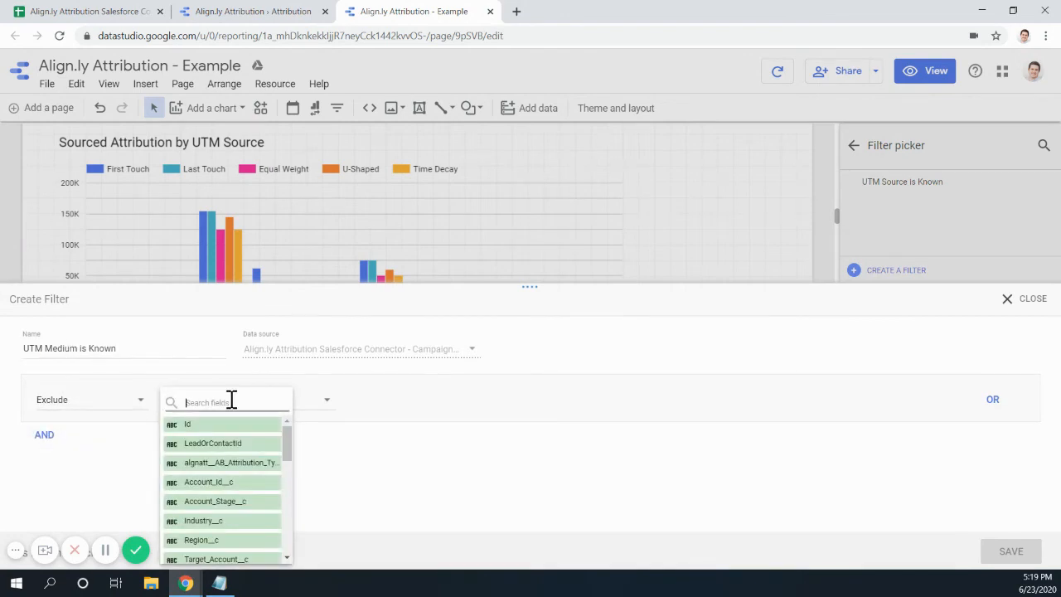
{"action": "type", "text": "medium"}
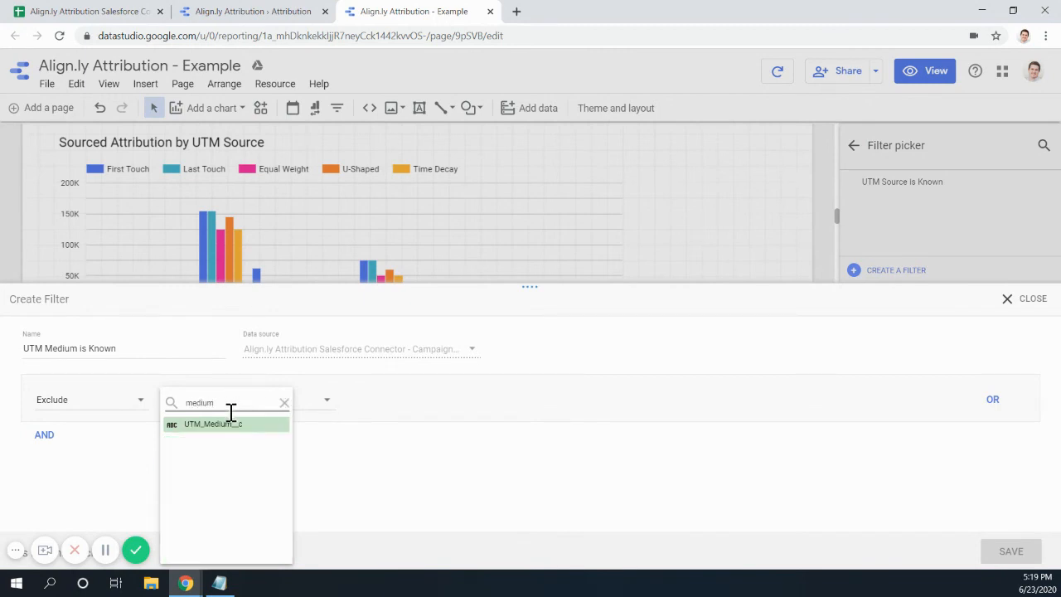
{"action": "left_click", "coordinate": [228, 425]}
{"action": "left_click", "coordinate": [393, 404]}
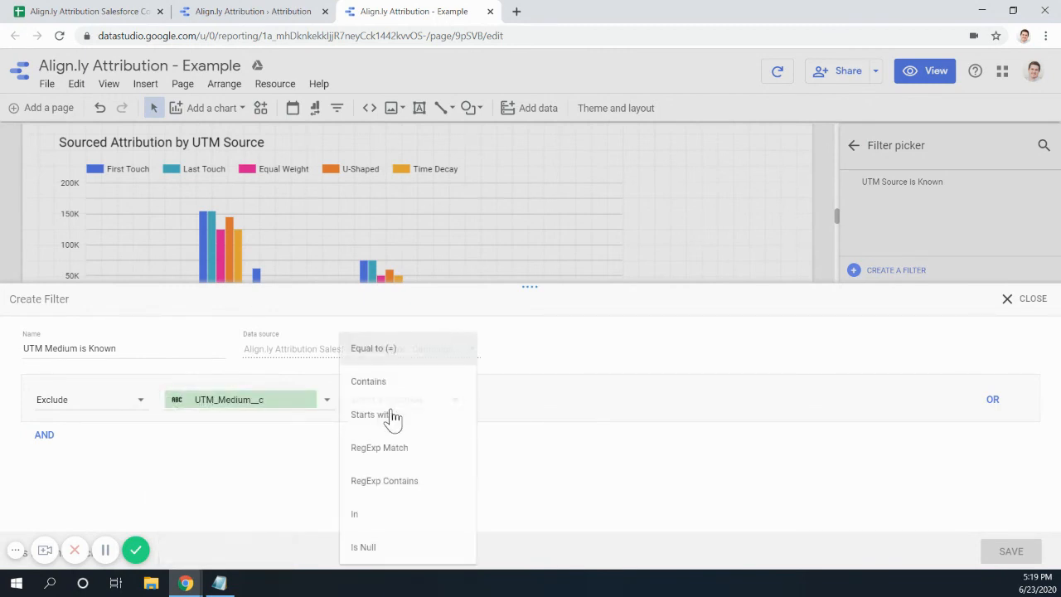
{"action": "left_click", "coordinate": [396, 548]}
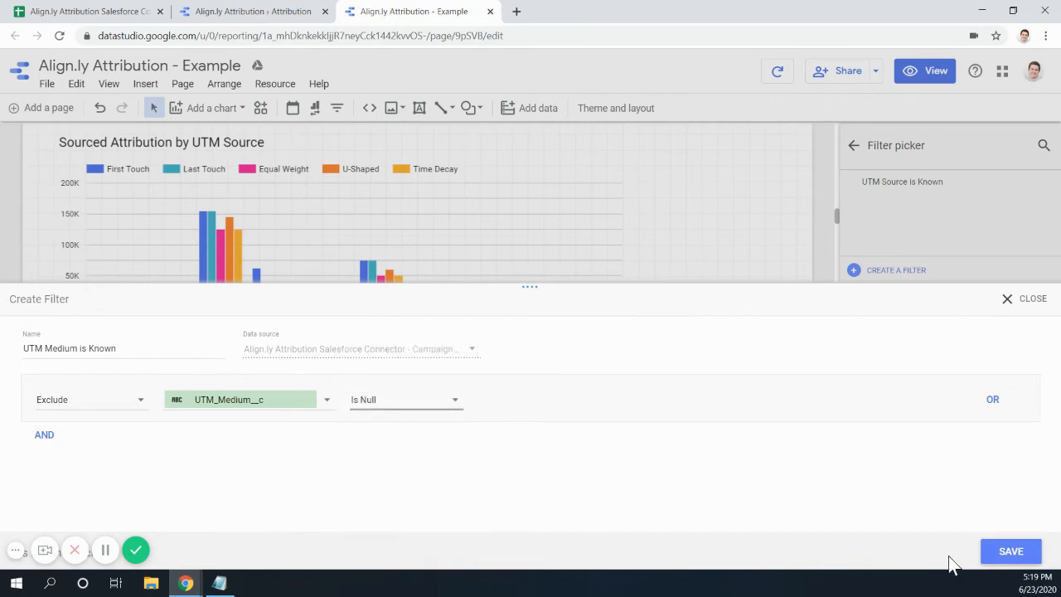
{"action": "left_click", "coordinate": [1010, 551]}
{"action": "scroll", "coordinate": [276, 361], "scroll_direction": "down", "scroll_amount": 1}
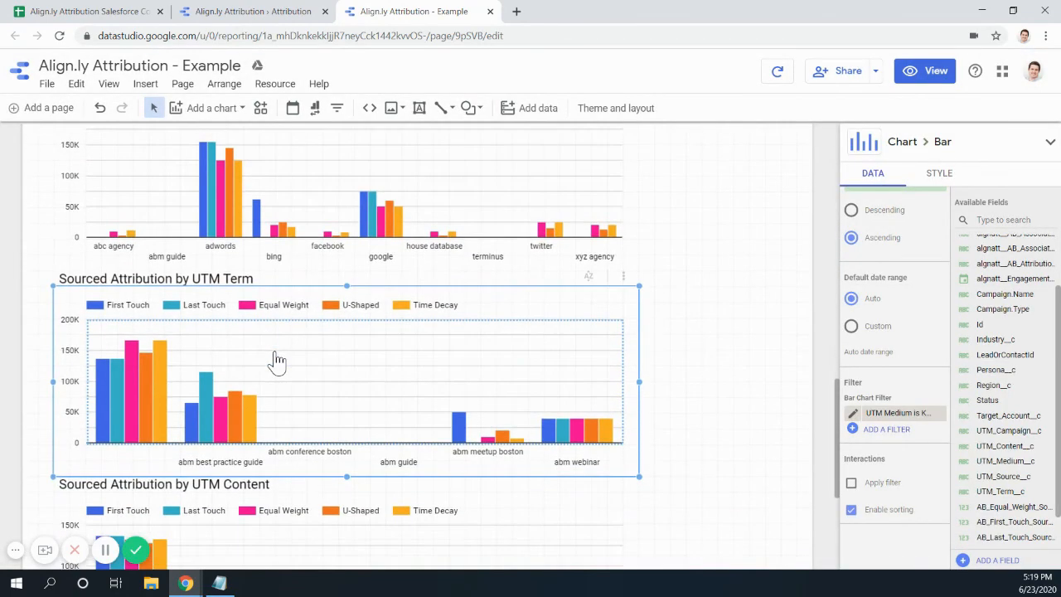
{"action": "scroll", "coordinate": [277, 360], "scroll_direction": "up", "scroll_amount": 5}
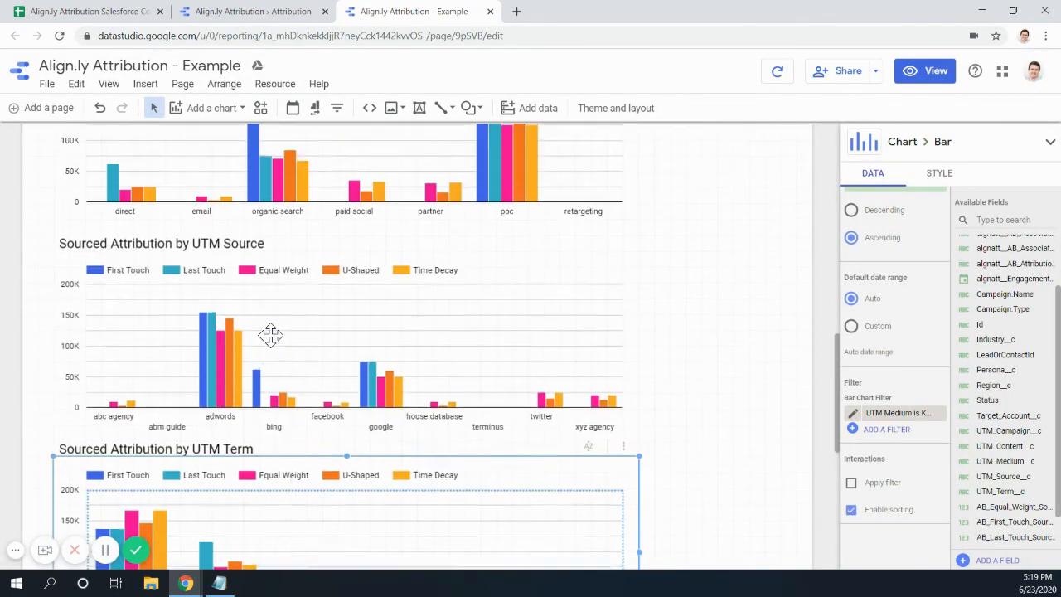
{"action": "scroll", "coordinate": [270, 334], "scroll_direction": "down", "scroll_amount": 6}
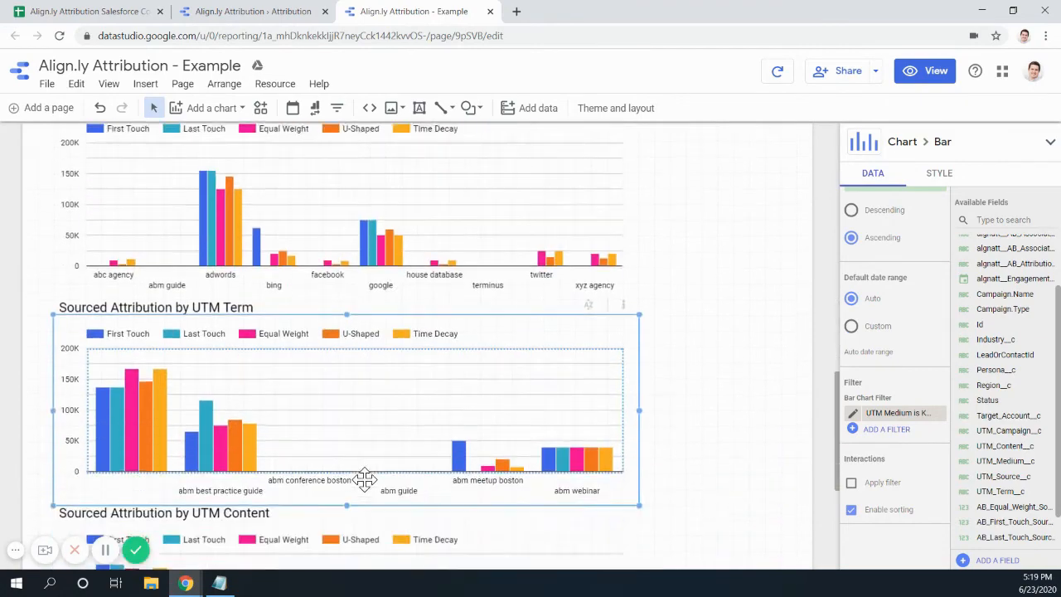
{"action": "scroll", "coordinate": [296, 431], "scroll_direction": "up", "scroll_amount": 6}
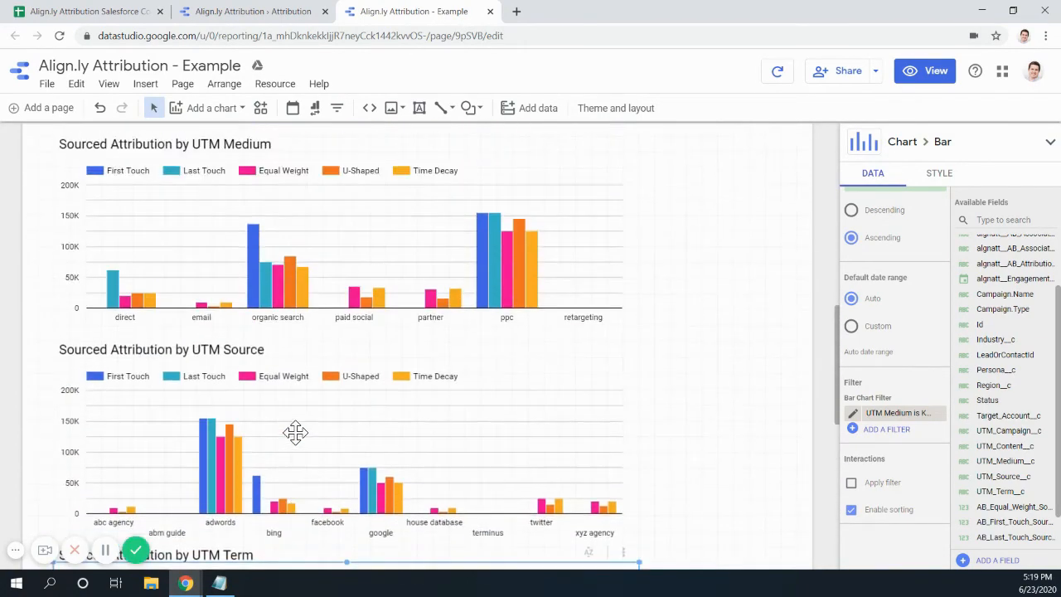
{"action": "scroll", "coordinate": [295, 432], "scroll_direction": "up", "scroll_amount": 2}
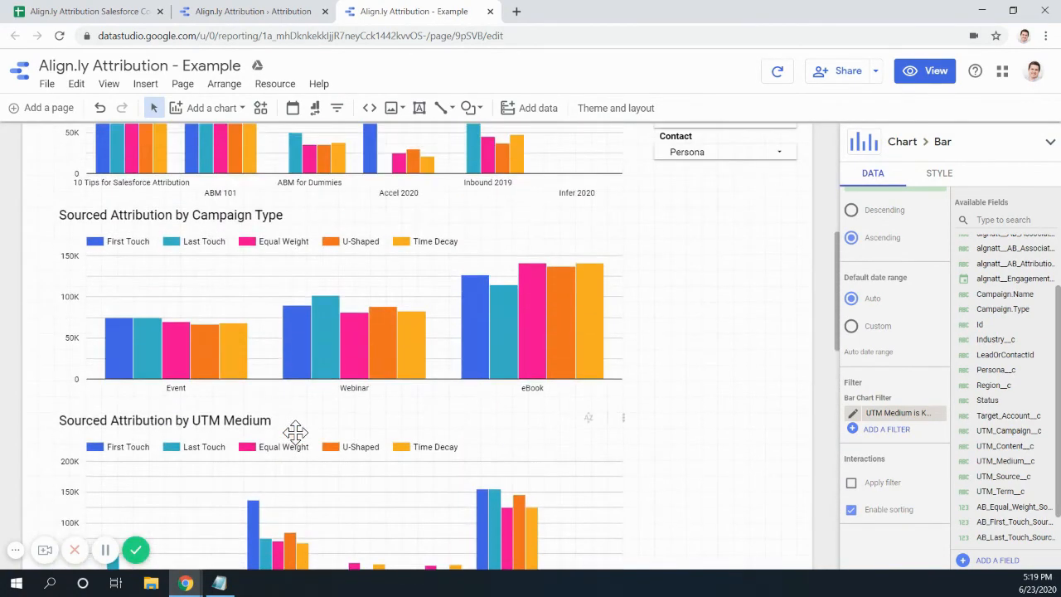
{"action": "scroll", "coordinate": [295, 432], "scroll_direction": "down", "scroll_amount": 5}
- Apply the saved 'UTM Medium is Known' filter to the UTM Medium chart
{"action": "scroll", "coordinate": [680, 423], "scroll_direction": "down", "scroll_amount": 5}
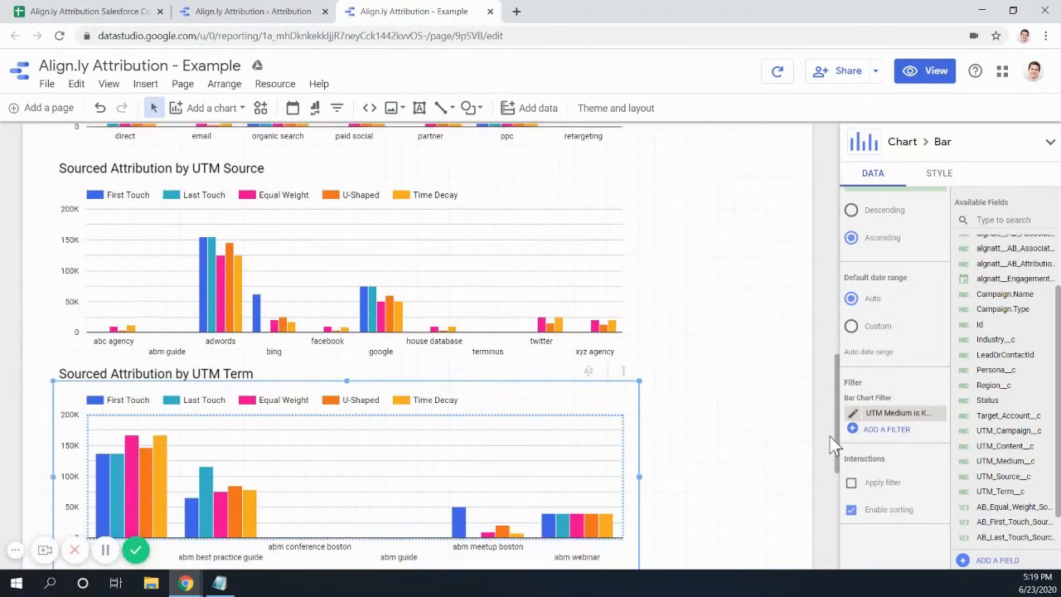
{"action": "scroll", "coordinate": [869, 444], "scroll_direction": "down", "scroll_amount": 2}
{"action": "scroll", "coordinate": [843, 432], "scroll_direction": "up", "scroll_amount": 1}
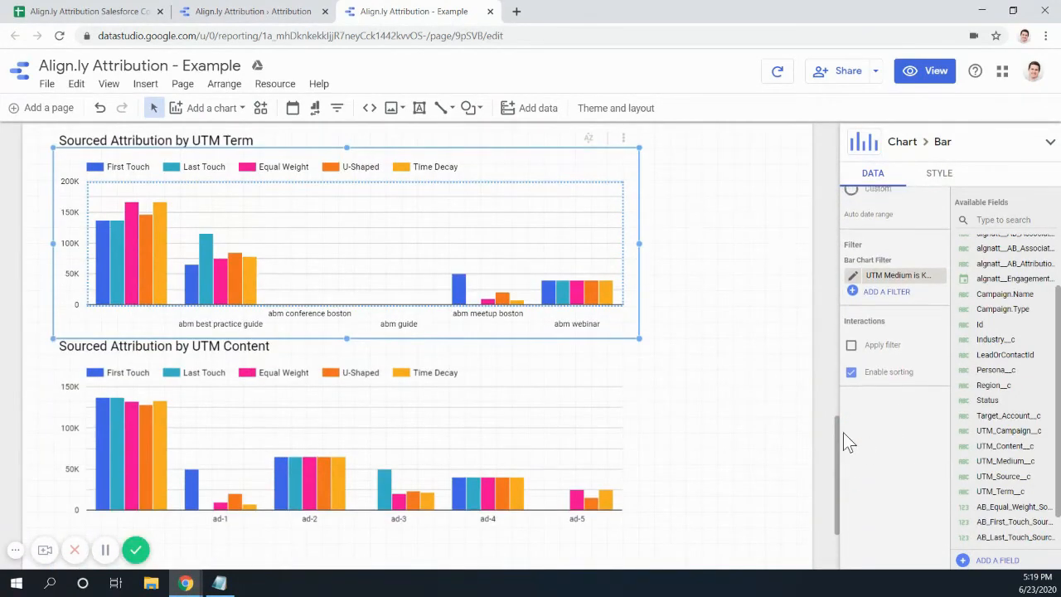
{"action": "scroll", "coordinate": [439, 350], "scroll_direction": "up", "scroll_amount": 1}
{"action": "scroll", "coordinate": [438, 350], "scroll_direction": "up", "scroll_amount": 6}
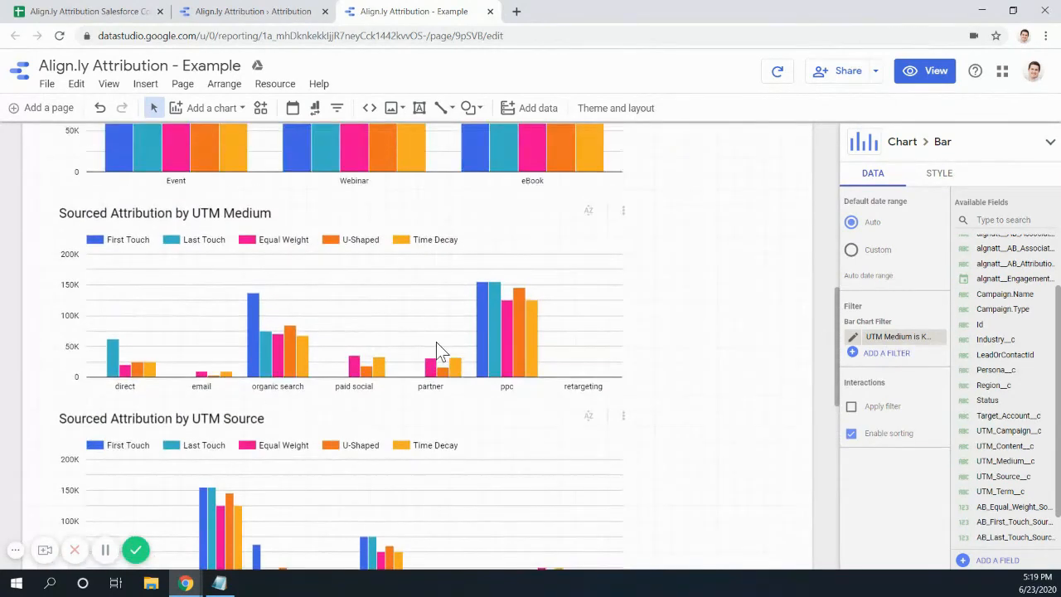
{"action": "scroll", "coordinate": [432, 346], "scroll_direction": "down", "scroll_amount": 1}
{"action": "scroll", "coordinate": [429, 347], "scroll_direction": "up", "scroll_amount": 1}
{"action": "left_click", "coordinate": [463, 328]}
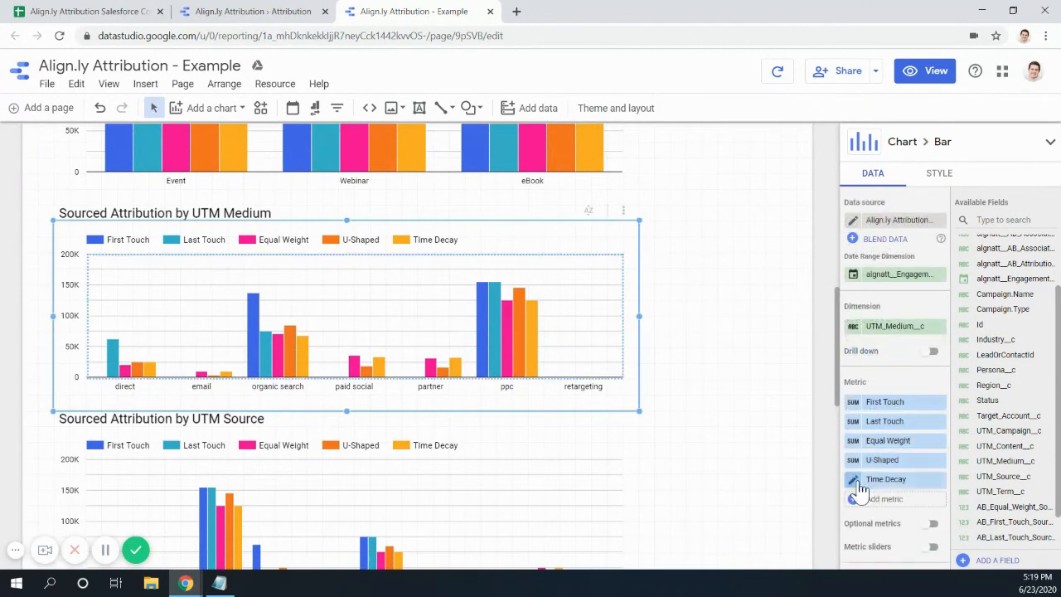
{"action": "scroll", "coordinate": [888, 515], "scroll_direction": "down", "scroll_amount": 3}
{"action": "scroll", "coordinate": [889, 515], "scroll_direction": "down", "scroll_amount": 4}
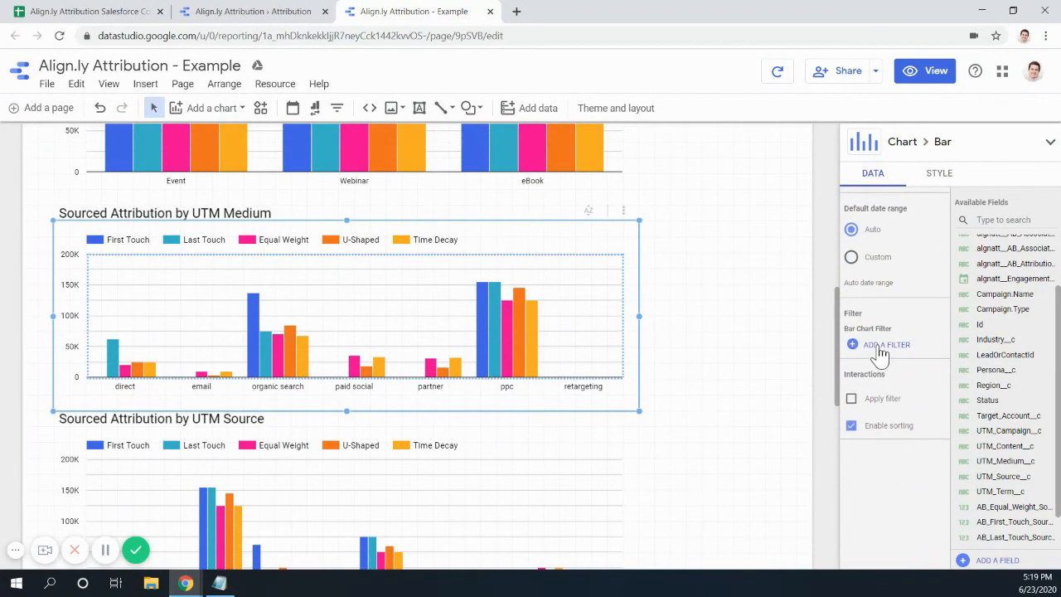
{"action": "left_click", "coordinate": [880, 346]}
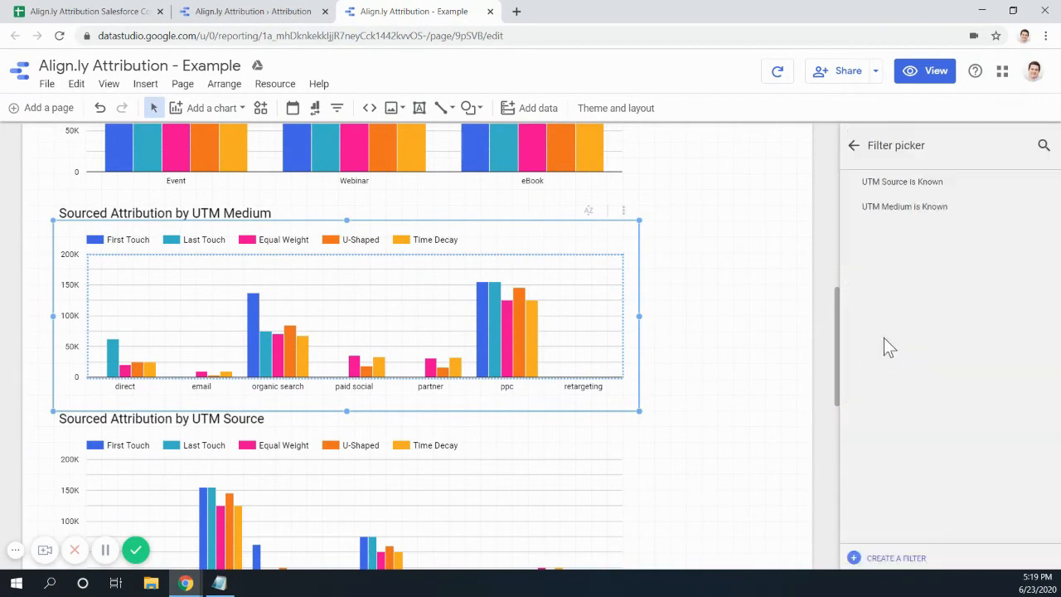
{"action": "left_click", "coordinate": [921, 209]}
- Select the UTM Term chart again
{"action": "scroll", "coordinate": [415, 514], "scroll_direction": "down", "scroll_amount": 3}
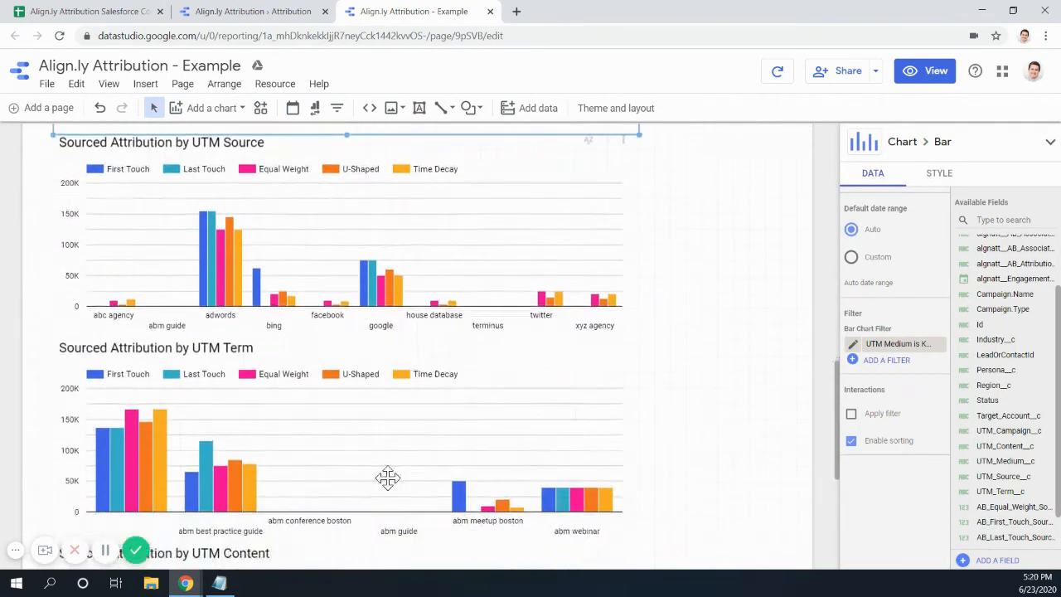
{"action": "left_click", "coordinate": [386, 478]}
{"action": "scroll", "coordinate": [914, 436], "scroll_direction": "down", "scroll_amount": 5}
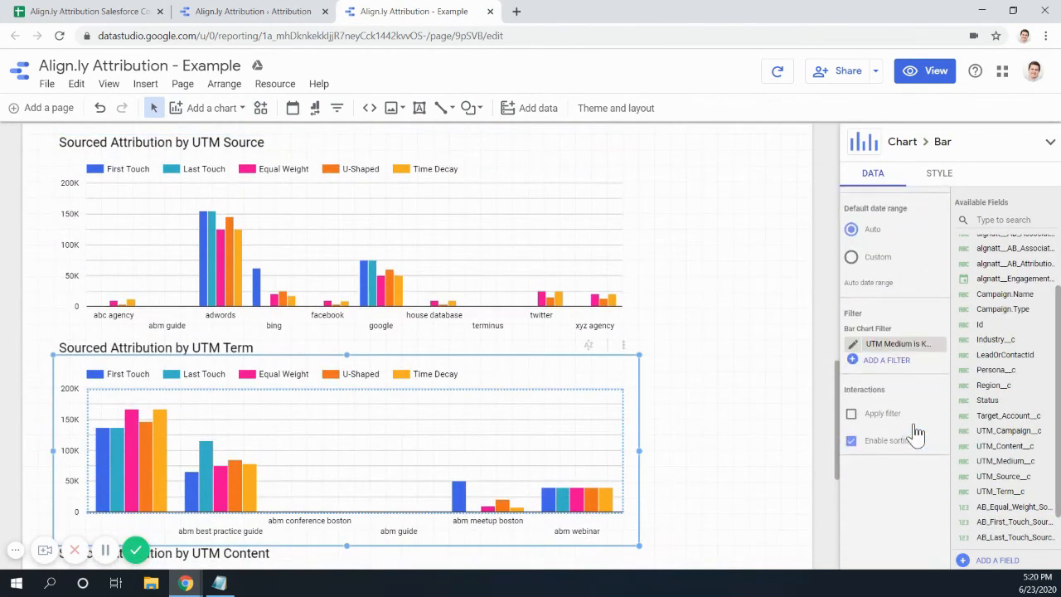
{"action": "scroll", "coordinate": [916, 432], "scroll_direction": "down", "scroll_amount": 1}
- Swap the UTM Term chart's UTM Medium filter for 'UTM Term is Known', excluding UTM_Term__c Is Null
{"action": "left_click", "coordinate": [940, 275]}
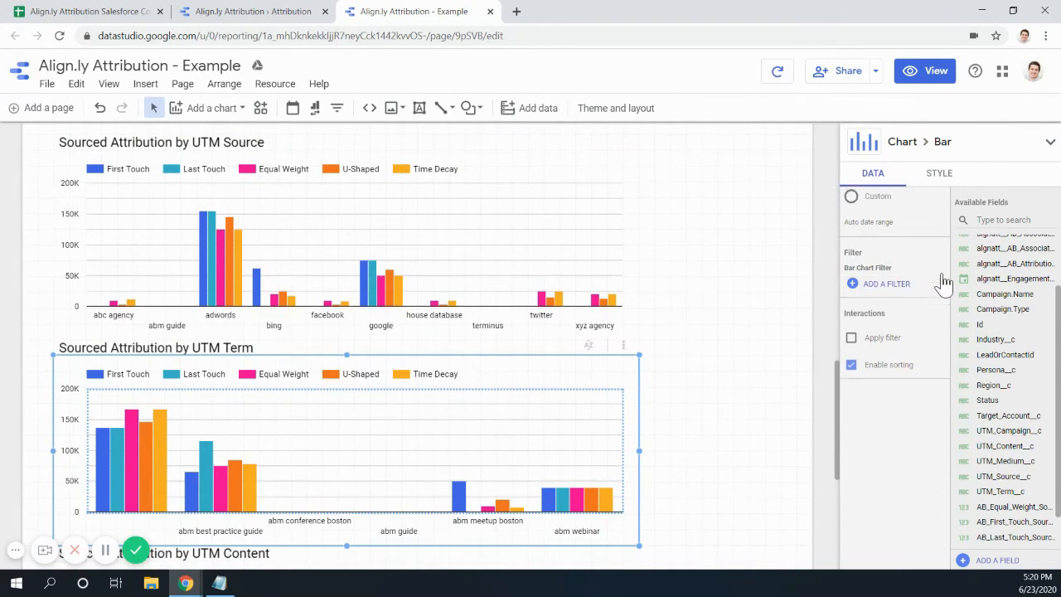
{"action": "left_click", "coordinate": [875, 288]}
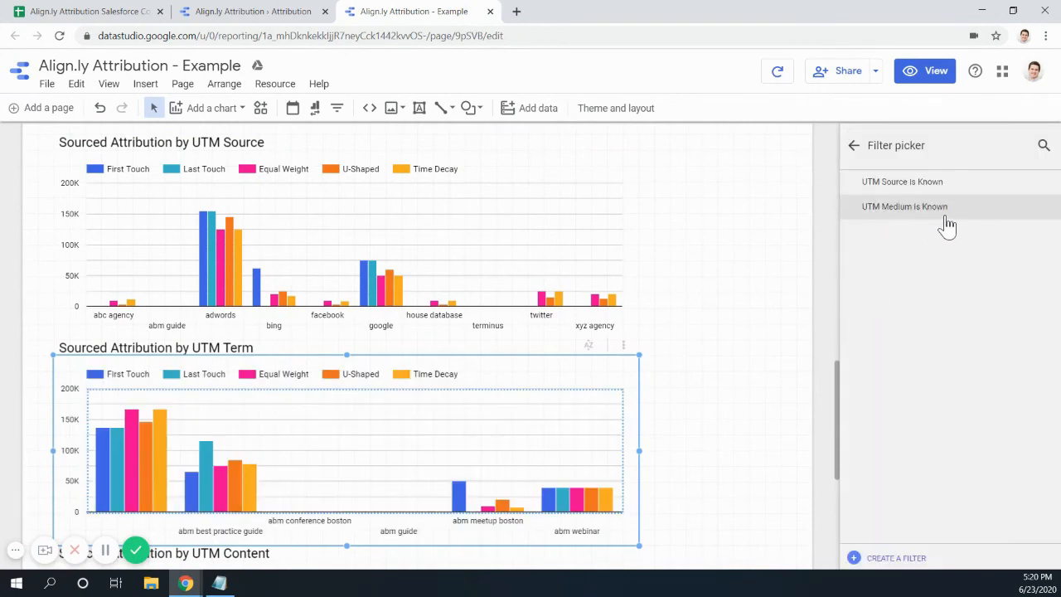
{"action": "left_click", "coordinate": [856, 550]}
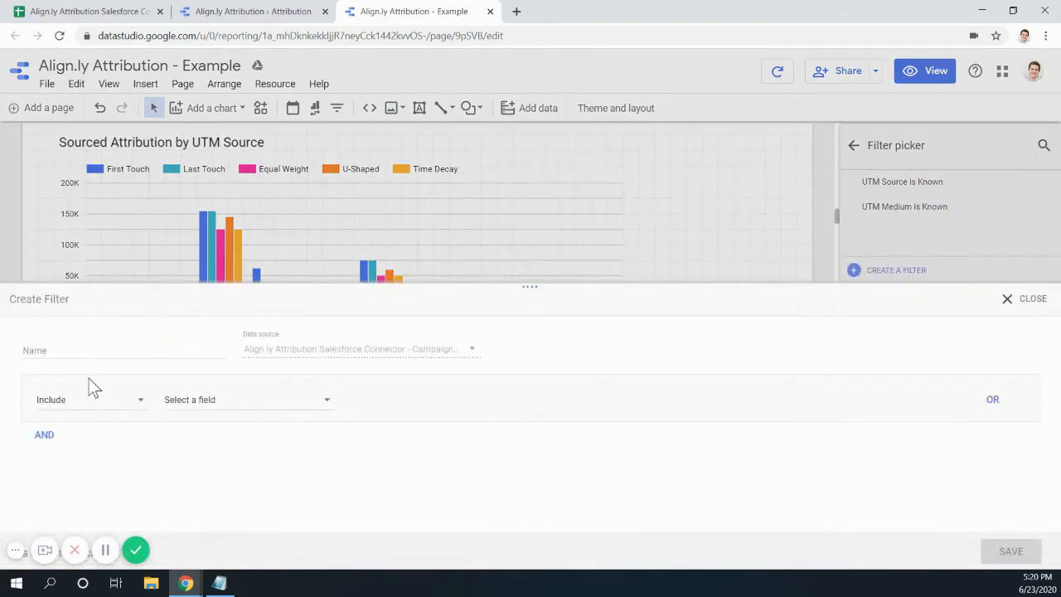
{"action": "left_click", "coordinate": [72, 353]}
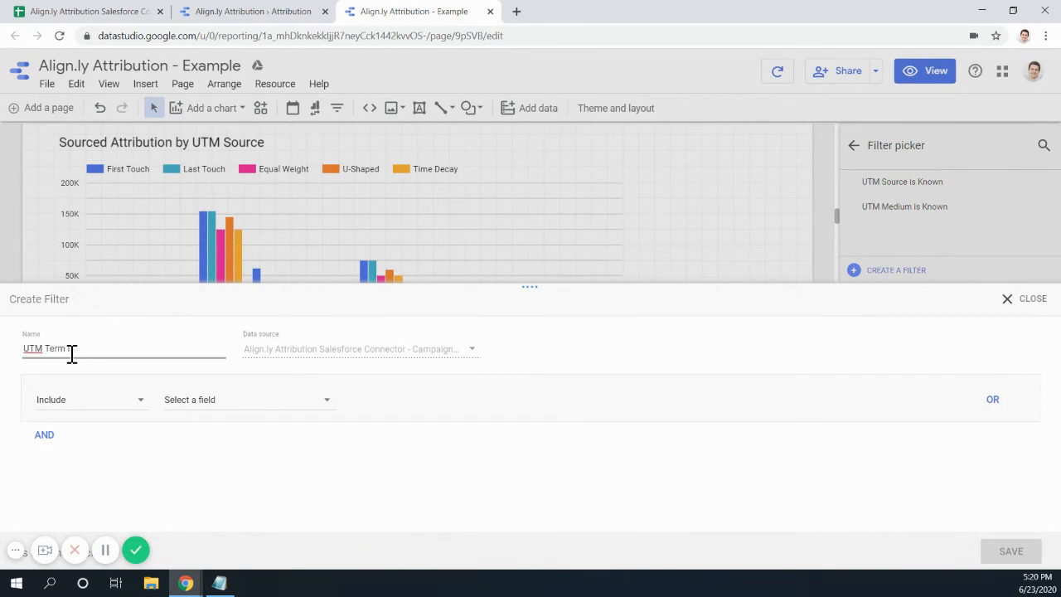
{"action": "left_click", "coordinate": [104, 404]}
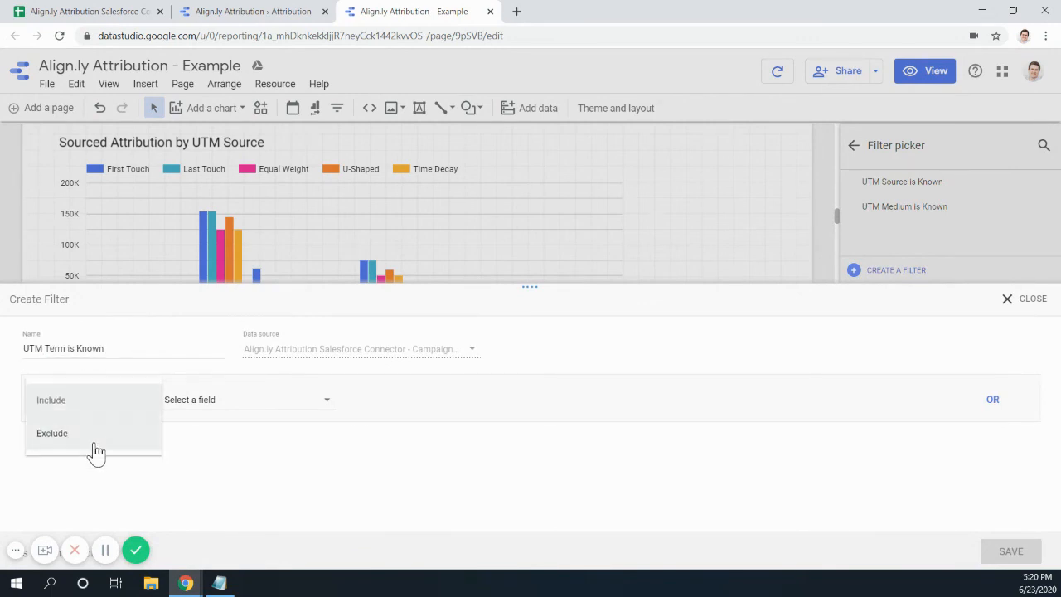
{"action": "left_click", "coordinate": [95, 448]}
{"action": "left_click", "coordinate": [261, 408]}
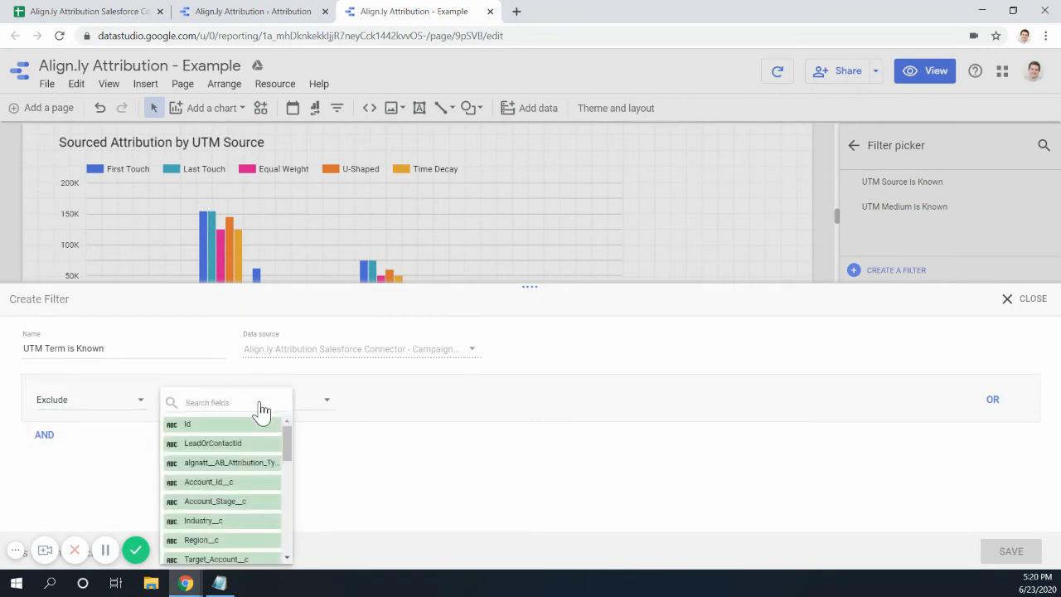
{"action": "type", "text": "ter"}
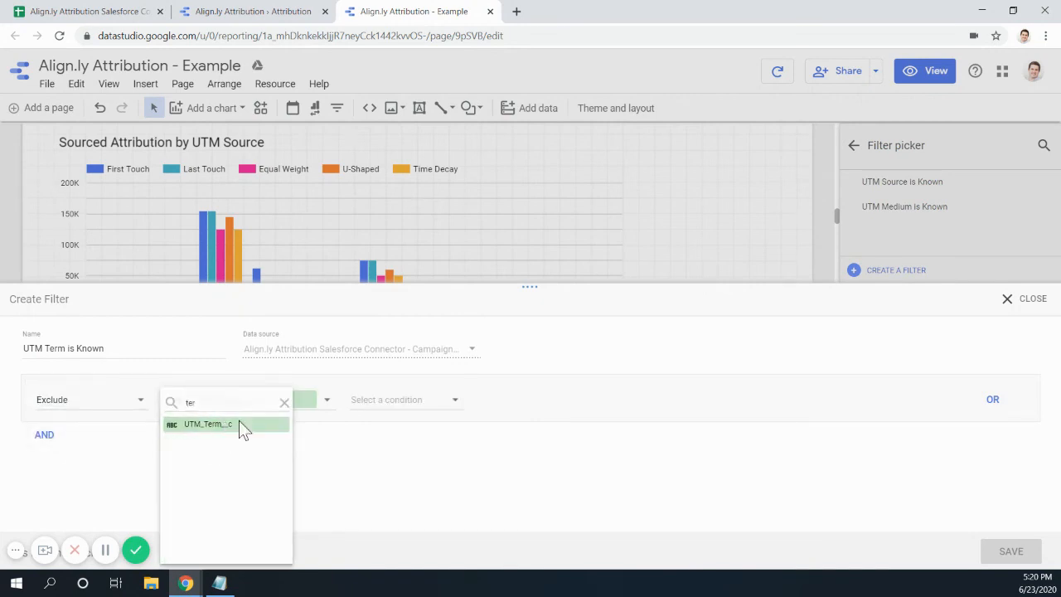
{"action": "left_click", "coordinate": [239, 424]}
{"action": "left_click", "coordinate": [440, 407]}
{"action": "left_click", "coordinate": [390, 543]}
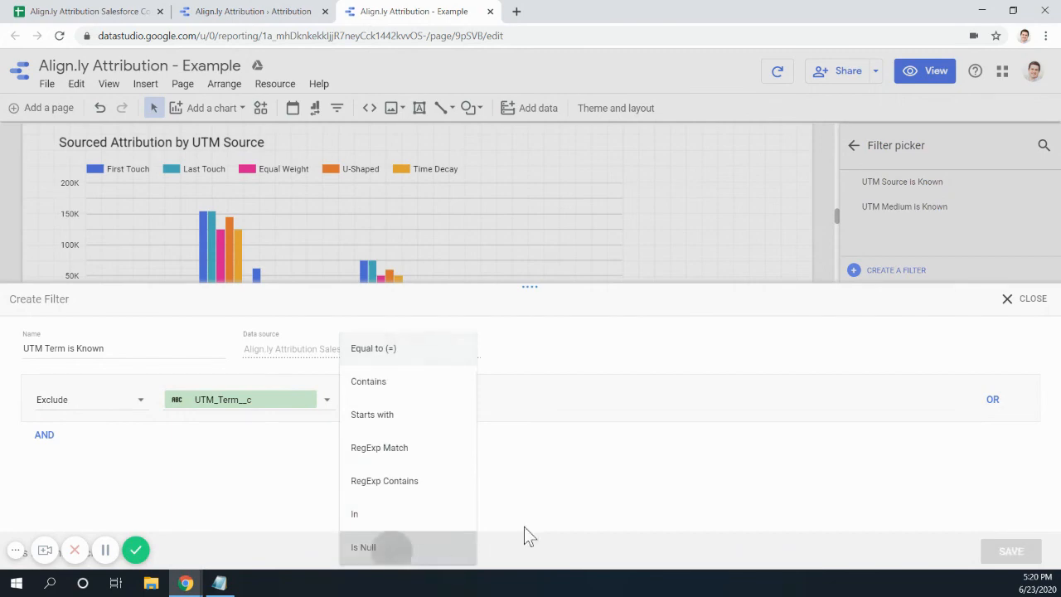
{"action": "left_click", "coordinate": [1011, 551]}
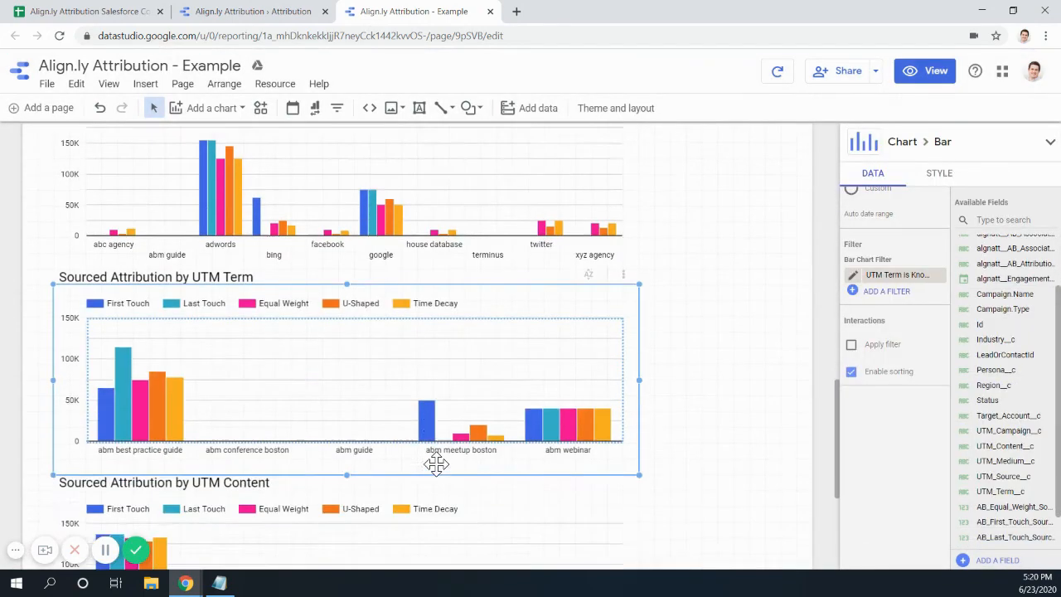
{"action": "scroll", "coordinate": [437, 464], "scroll_direction": "down", "scroll_amount": 3}
- Filter the UTM Content chart with 'UTM Content is Known', excluding UTM_Content__c Is Null, leaving ad-1 to ad-5
{"action": "left_click", "coordinate": [336, 358]}
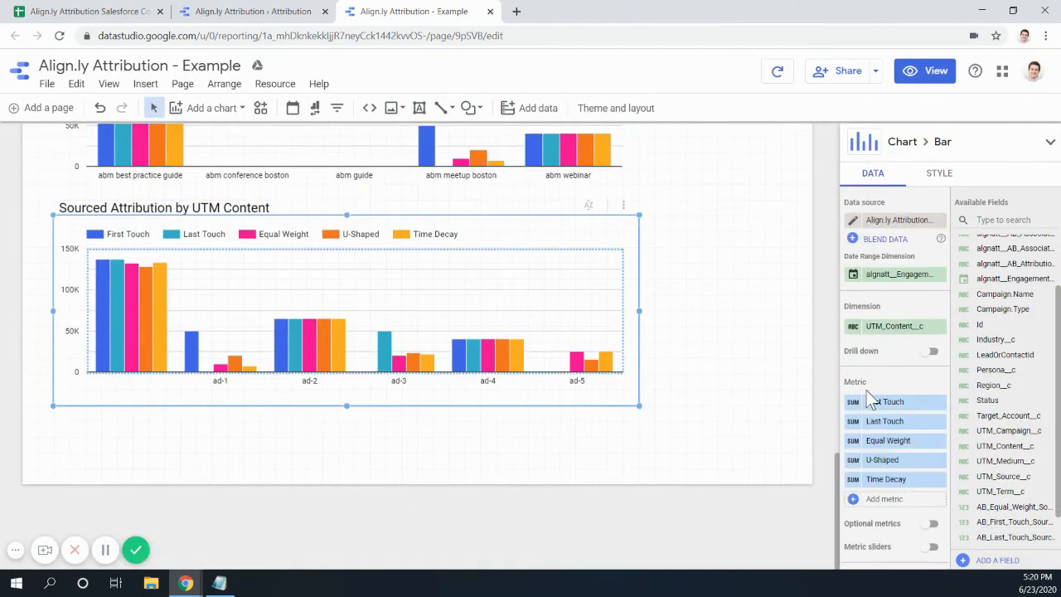
{"action": "scroll", "coordinate": [911, 544], "scroll_direction": "down", "scroll_amount": 4}
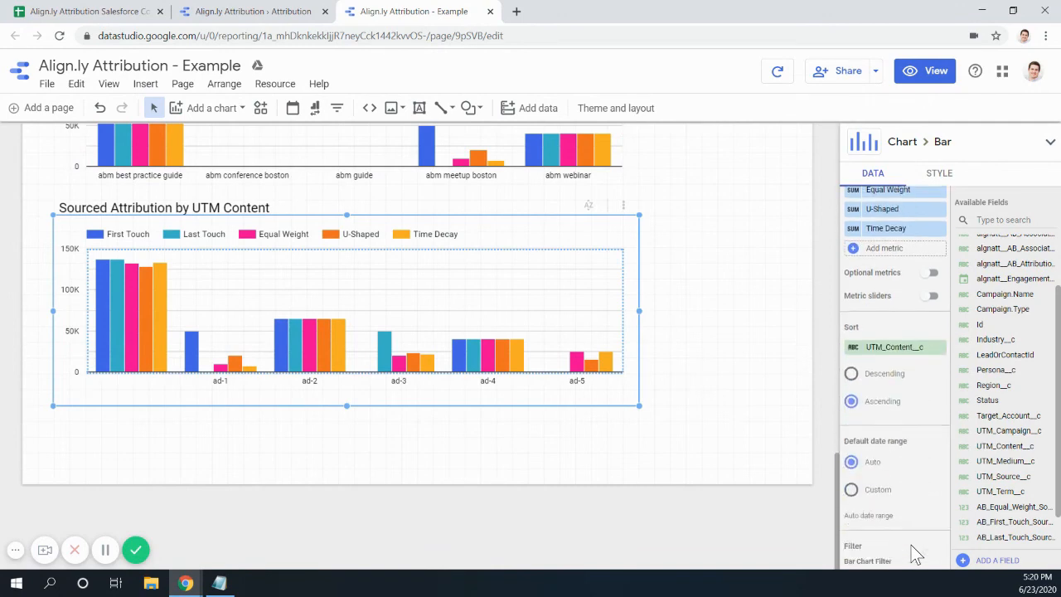
{"action": "scroll", "coordinate": [907, 538], "scroll_direction": "down", "scroll_amount": 2}
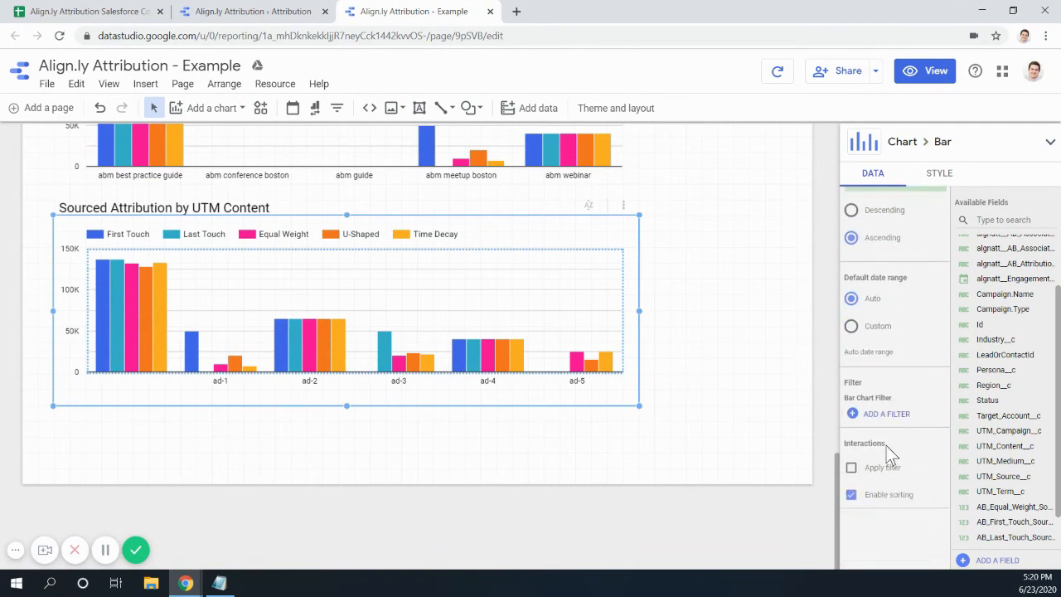
{"action": "left_click", "coordinate": [885, 414]}
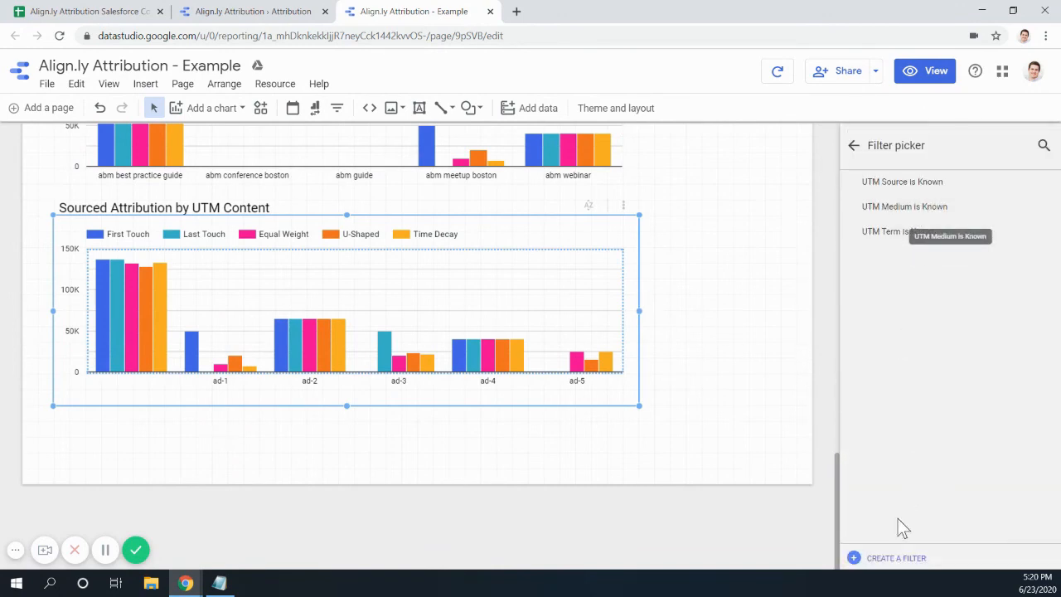
{"action": "left_click", "coordinate": [895, 558]}
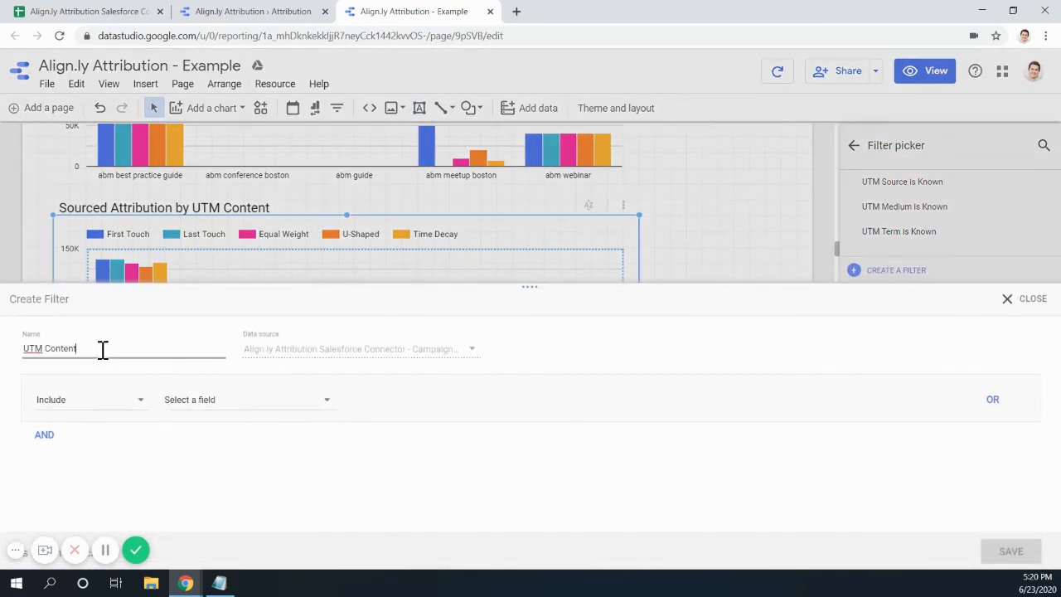
{"action": "left_click", "coordinate": [86, 406]}
{"action": "left_click", "coordinate": [85, 436]}
{"action": "left_click", "coordinate": [265, 406]}
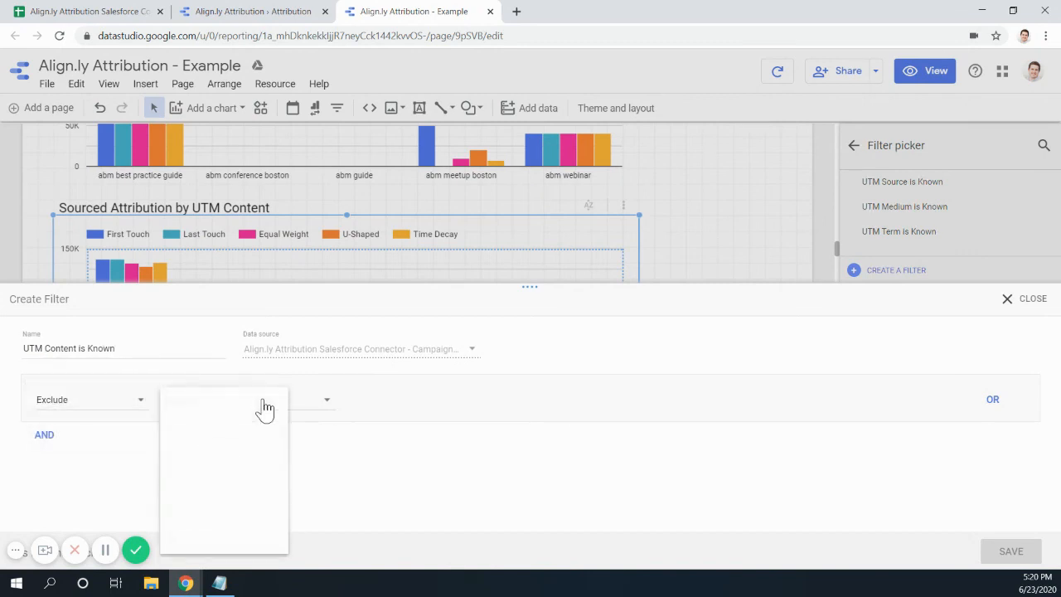
{"action": "type", "text": "con"}
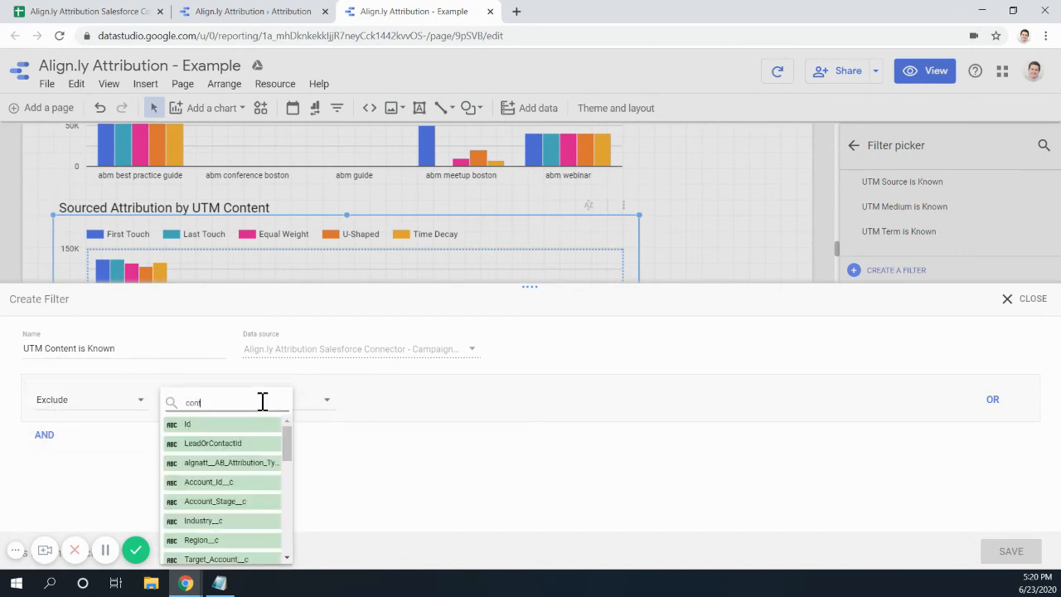
{"action": "type", "text": "tne"}
{"action": "type", "text": "e"}
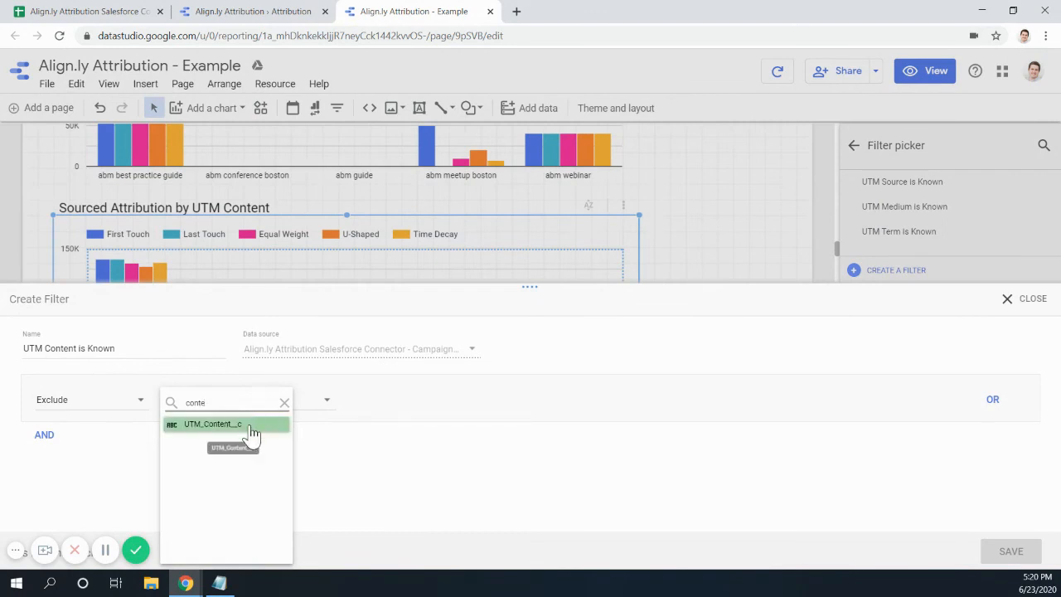
{"action": "left_click", "coordinate": [247, 425]}
{"action": "left_click", "coordinate": [429, 404]}
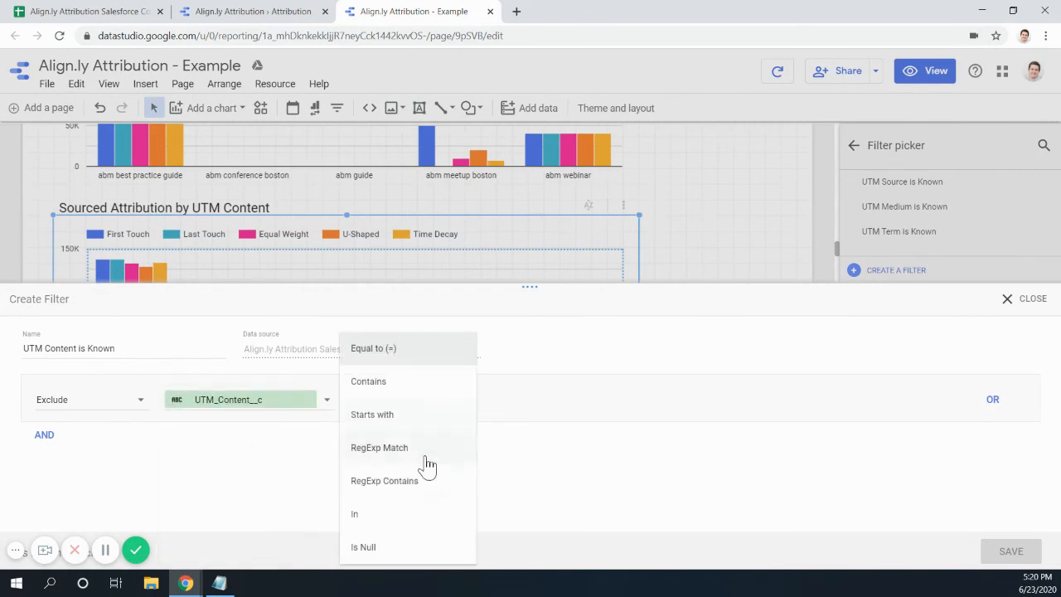
{"action": "left_click", "coordinate": [404, 550]}
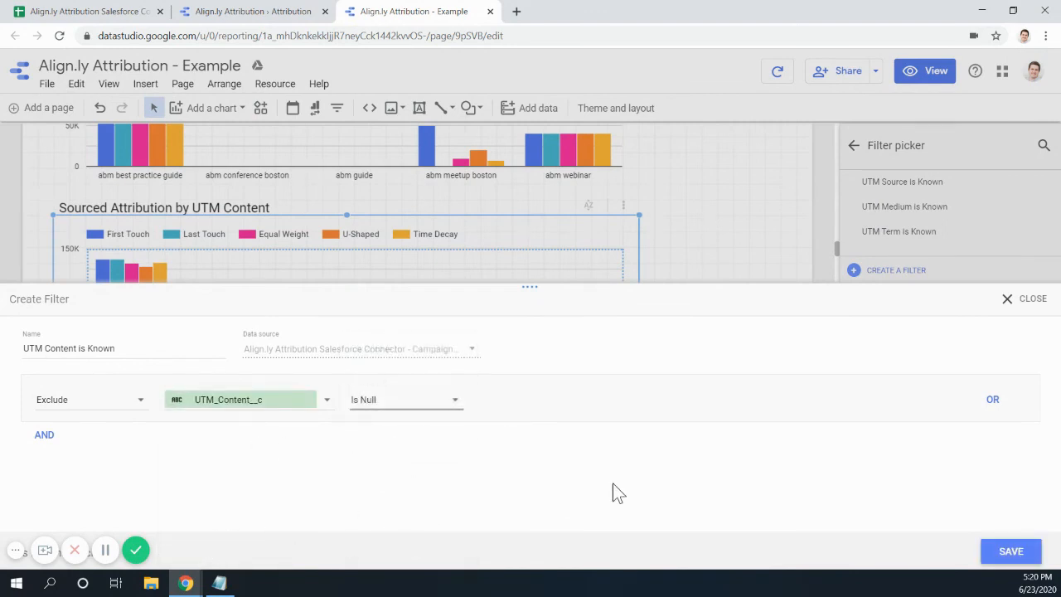
{"action": "left_click", "coordinate": [1009, 551]}
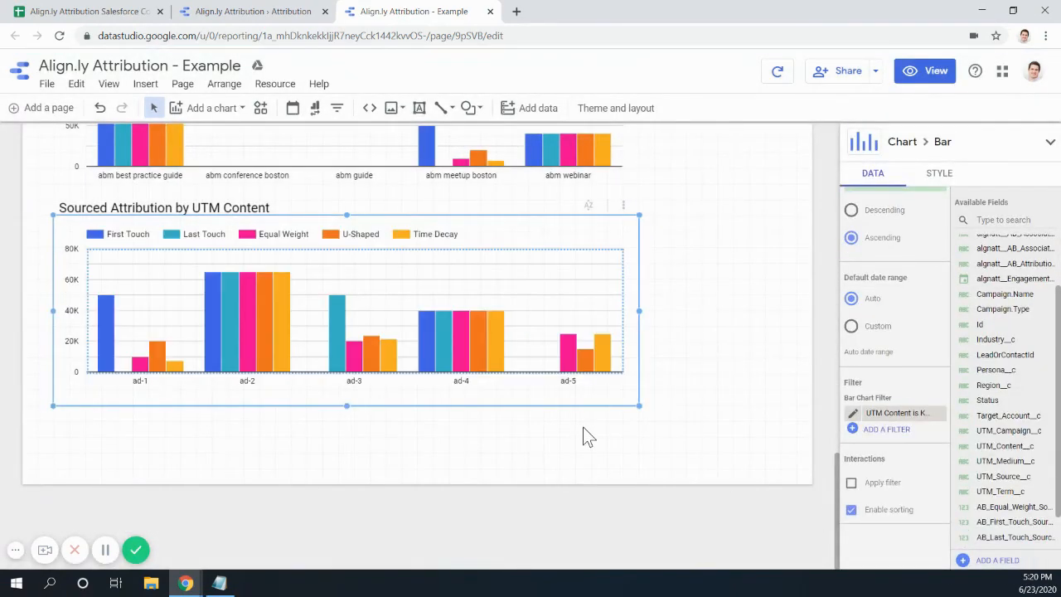
{"action": "scroll", "coordinate": [552, 455], "scroll_direction": "up", "scroll_amount": 5}
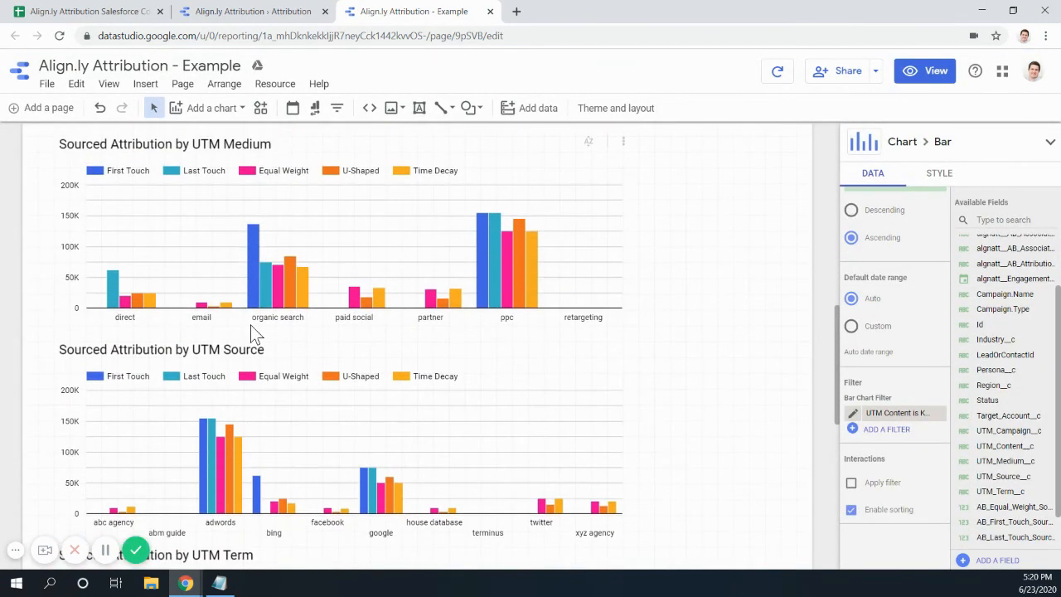
{"action": "scroll", "coordinate": [265, 315], "scroll_direction": "up", "scroll_amount": 2}
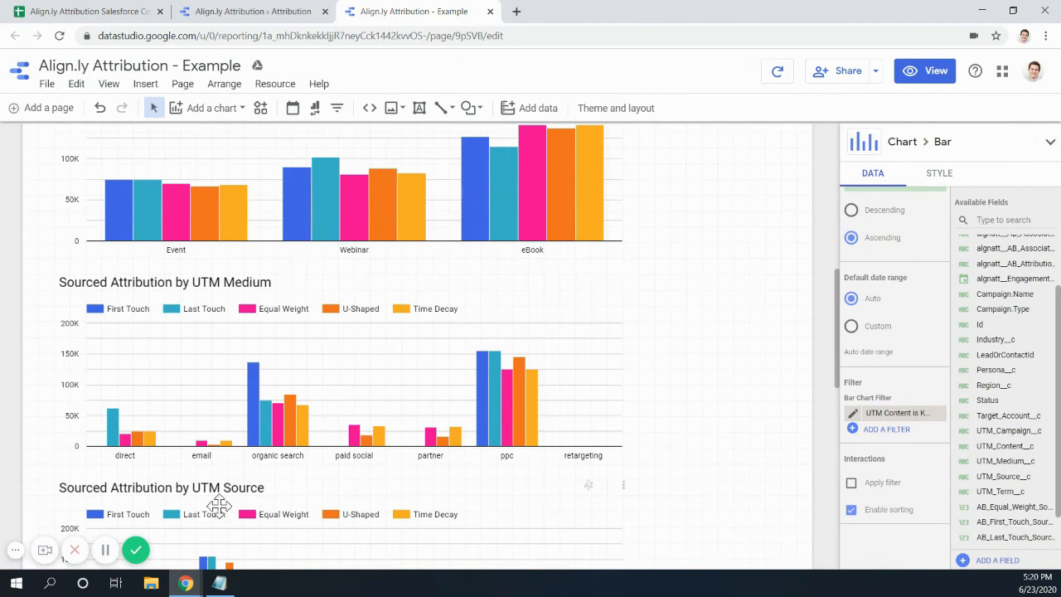
{"action": "scroll", "coordinate": [255, 448], "scroll_direction": "down", "scroll_amount": 5}
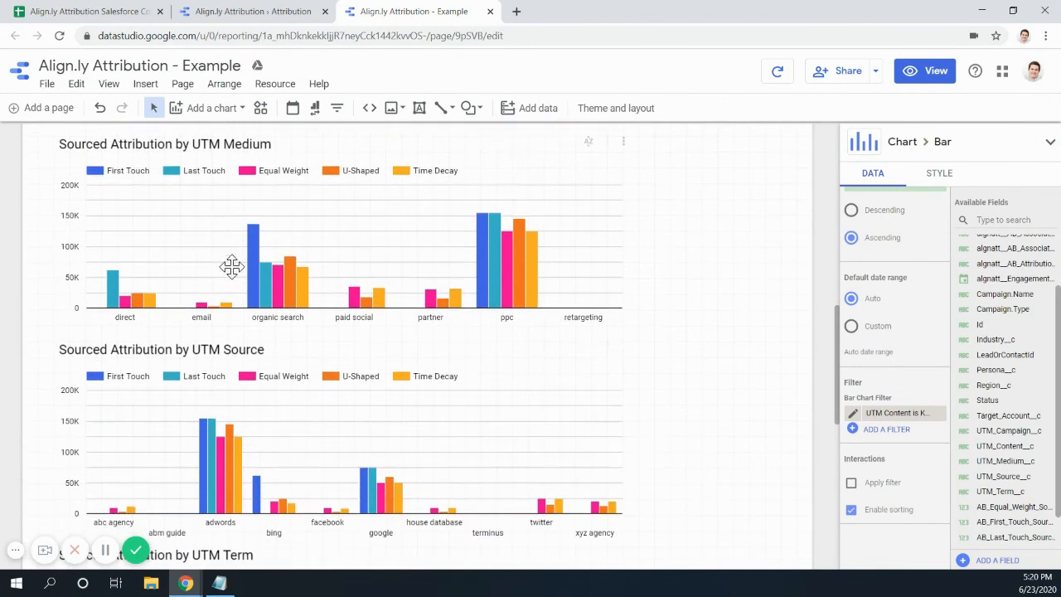
{"action": "scroll", "coordinate": [231, 460], "scroll_direction": "down", "scroll_amount": 5}
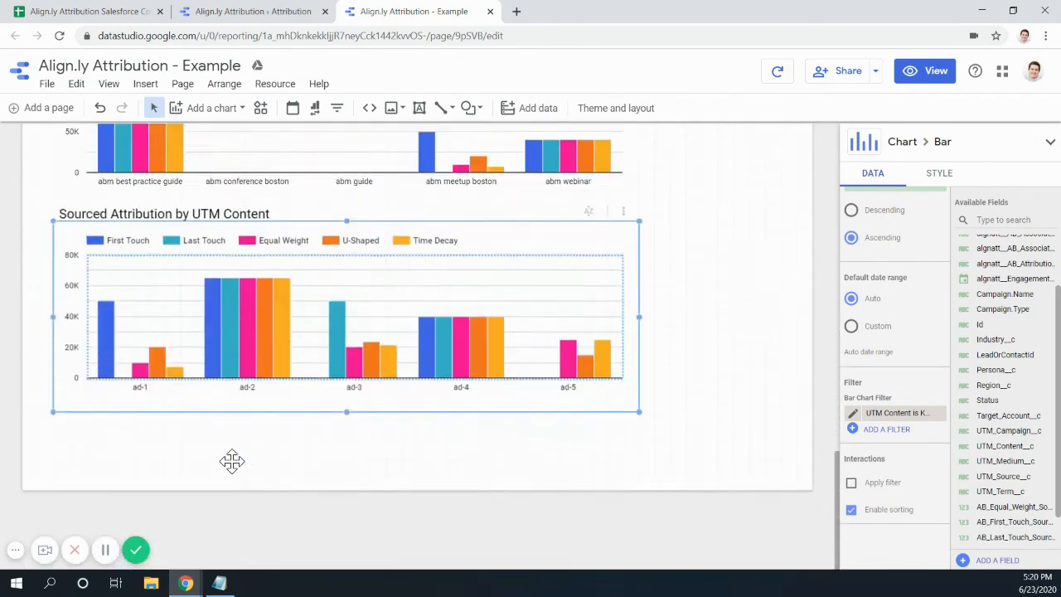
{"action": "scroll", "coordinate": [234, 469], "scroll_direction": "up", "scroll_amount": 3}
{"action": "scroll", "coordinate": [232, 469], "scroll_direction": "up", "scroll_amount": 20}
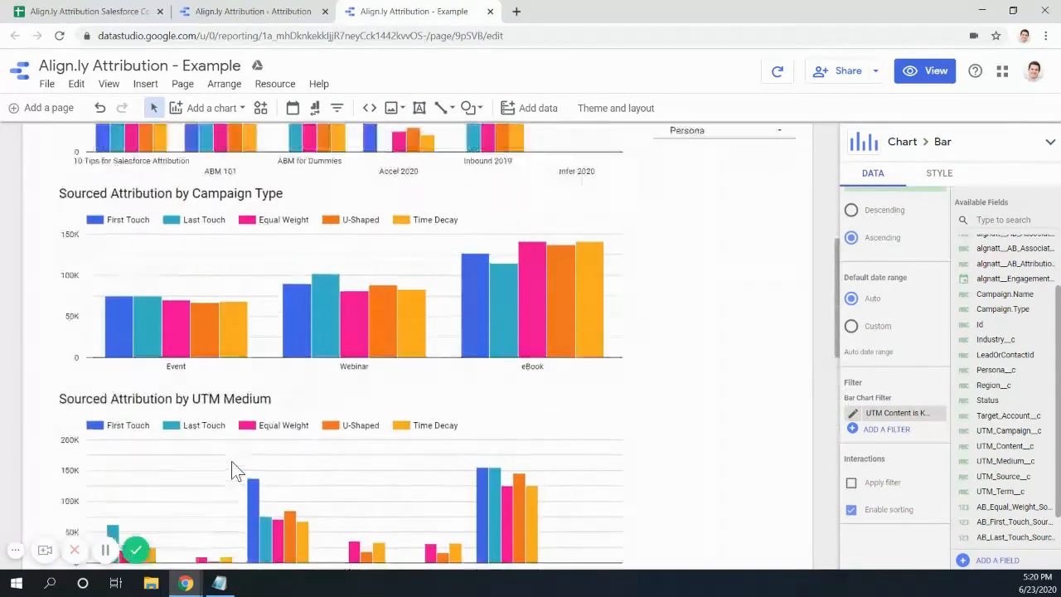
- In view mode, set the Engagement Date control to Last quarter (Jan 1 – Mar 31, 2020)
{"action": "left_click", "coordinate": [932, 71]}
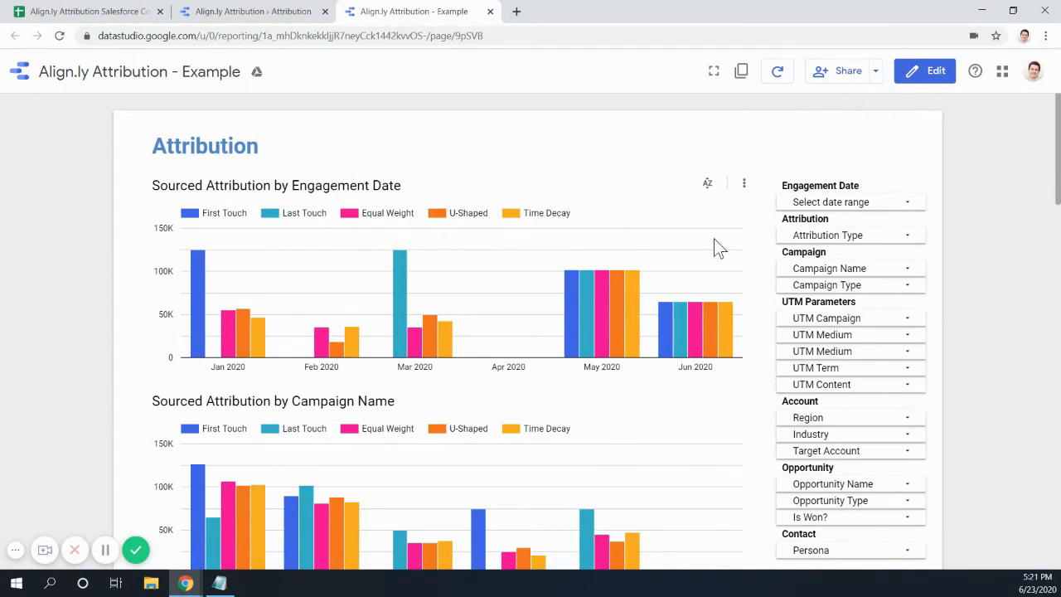
{"action": "left_click", "coordinate": [907, 206]}
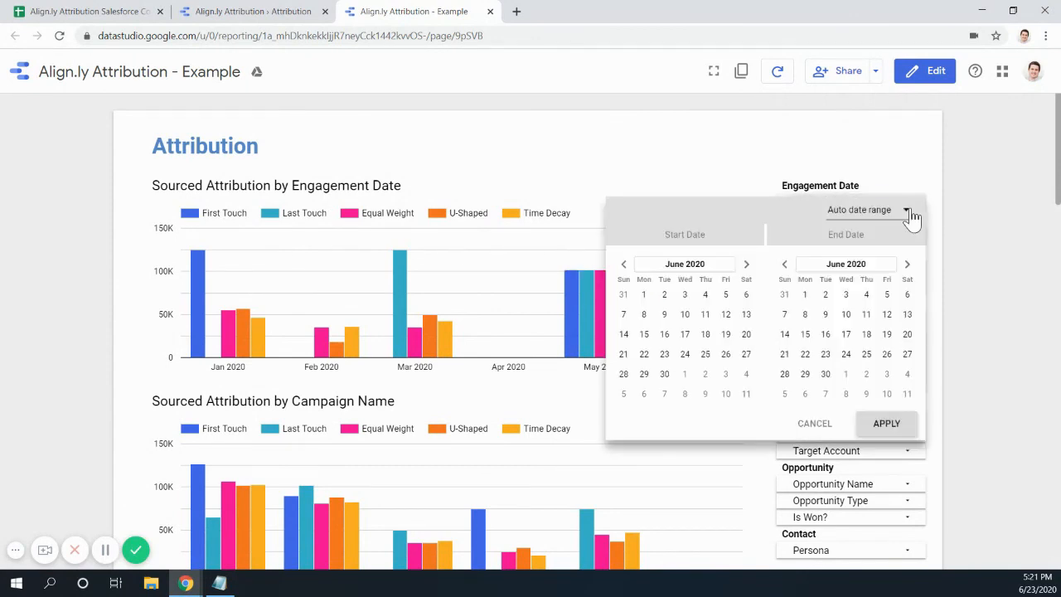
{"action": "left_click", "coordinate": [904, 217]}
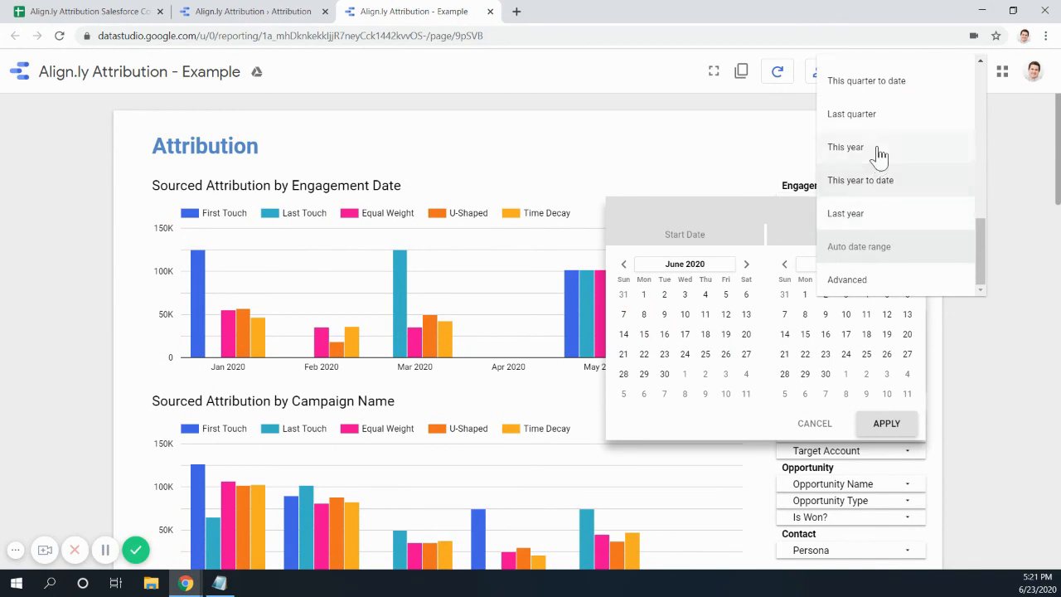
{"action": "left_click", "coordinate": [881, 116]}
{"action": "left_click", "coordinate": [886, 426]}
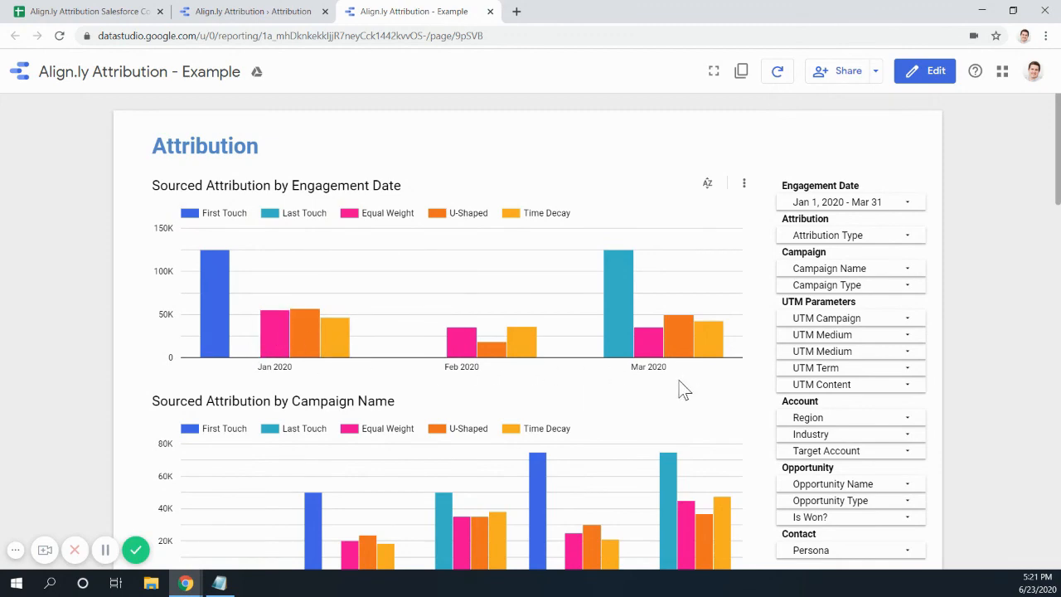
{"action": "scroll", "coordinate": [680, 390], "scroll_direction": "down", "scroll_amount": 3}
{"action": "scroll", "coordinate": [477, 461], "scroll_direction": "down", "scroll_amount": 4}
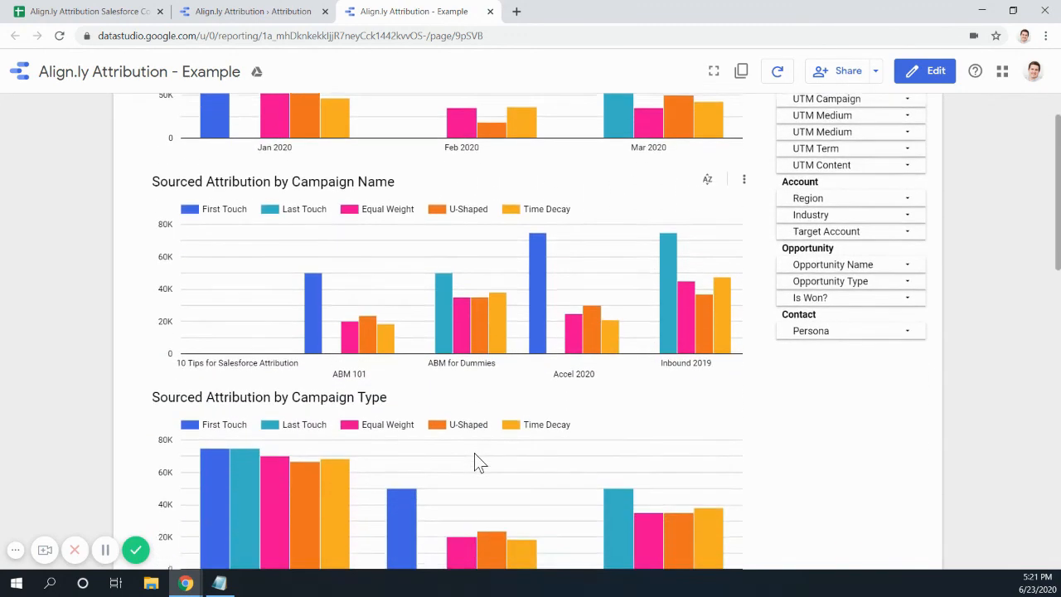
{"action": "scroll", "coordinate": [601, 460], "scroll_direction": "up", "scroll_amount": 2}
{"action": "scroll", "coordinate": [601, 460], "scroll_direction": "up", "scroll_amount": 5}
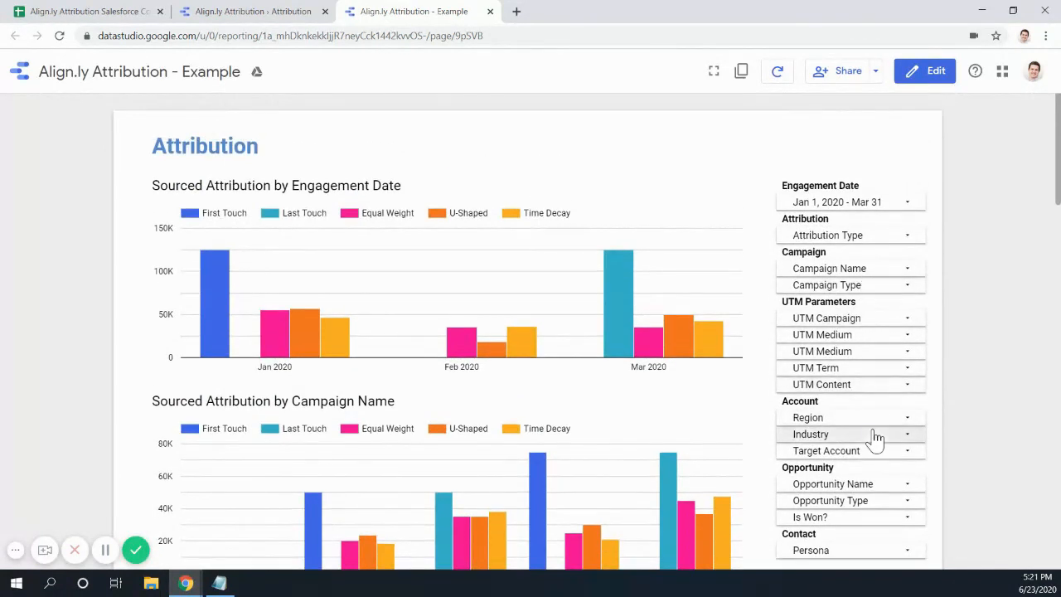
{"action": "left_click", "coordinate": [903, 285]}
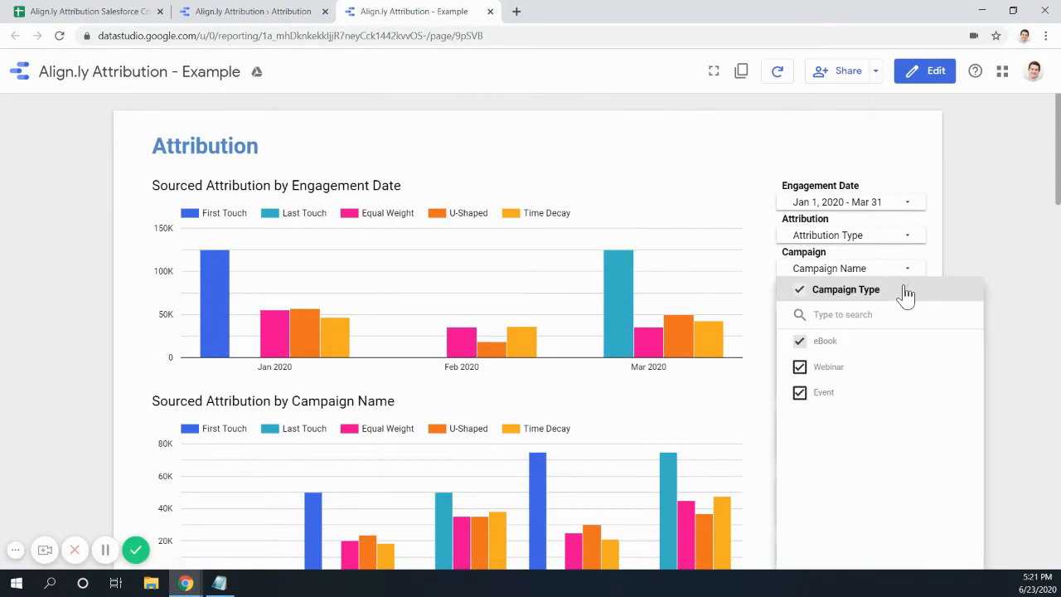
{"action": "left_click", "coordinate": [953, 372]}
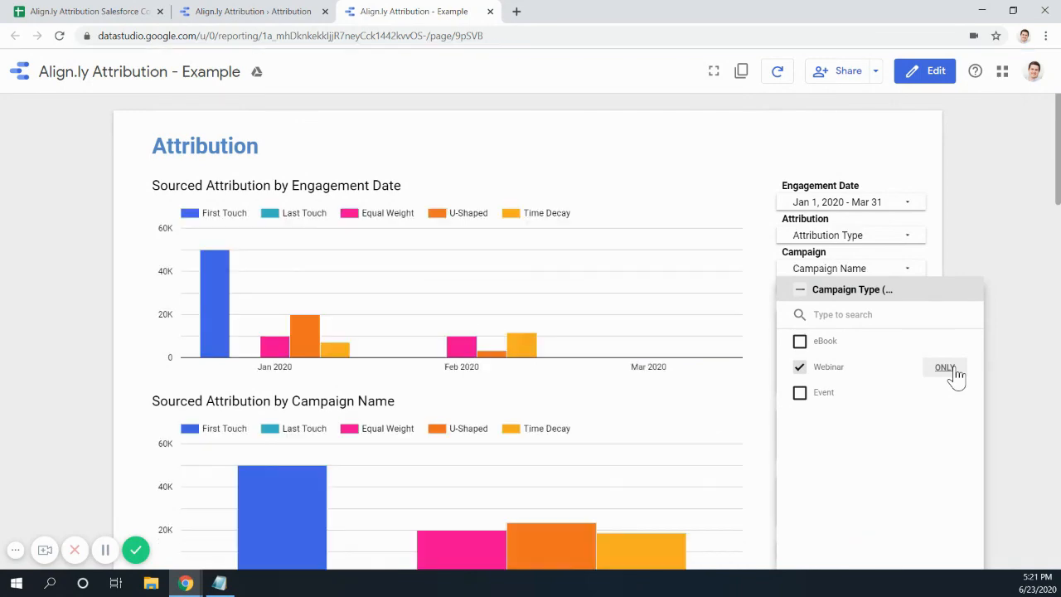
{"action": "scroll", "coordinate": [638, 393], "scroll_direction": "down", "scroll_amount": 2}
{"action": "scroll", "coordinate": [643, 403], "scroll_direction": "down", "scroll_amount": 3}
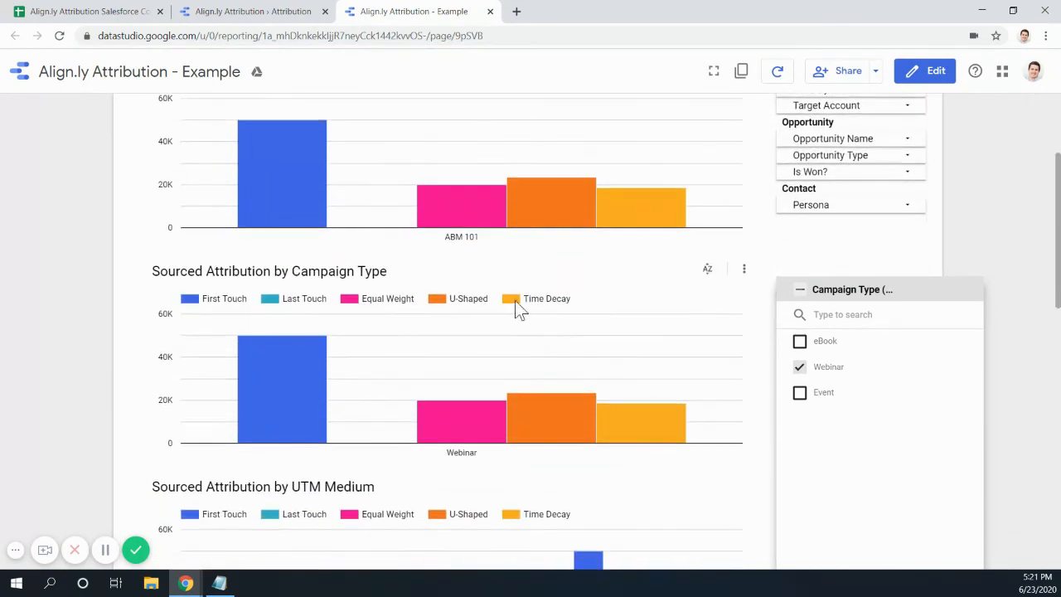
{"action": "scroll", "coordinate": [503, 414], "scroll_direction": "down", "scroll_amount": 7}
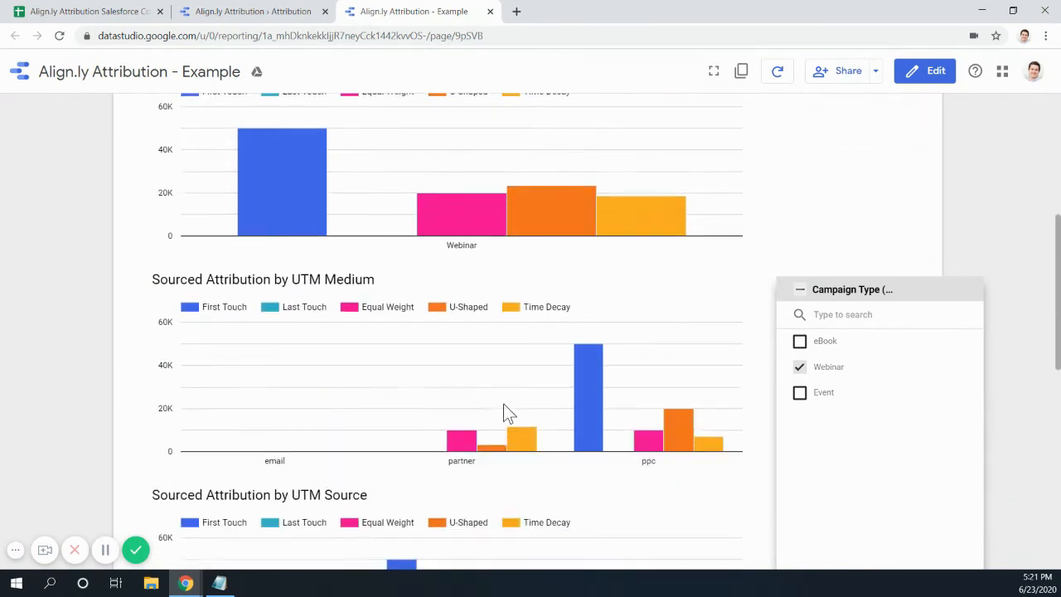
{"action": "scroll", "coordinate": [507, 412], "scroll_direction": "down", "scroll_amount": 2}
{"action": "scroll", "coordinate": [507, 413], "scroll_direction": "up", "scroll_amount": 11}
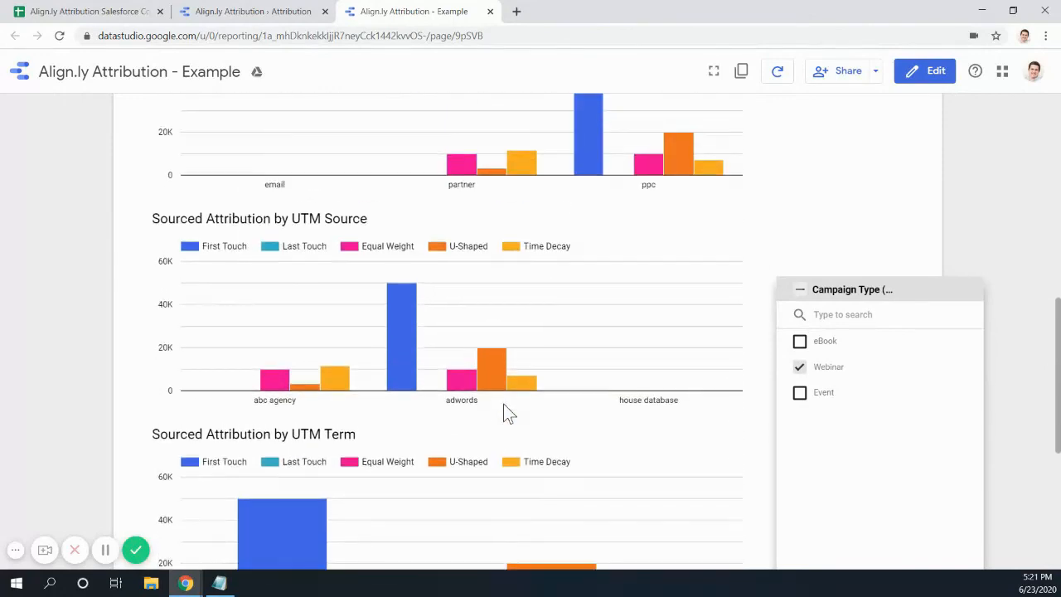
{"action": "scroll", "coordinate": [507, 413], "scroll_direction": "up", "scroll_amount": 2}
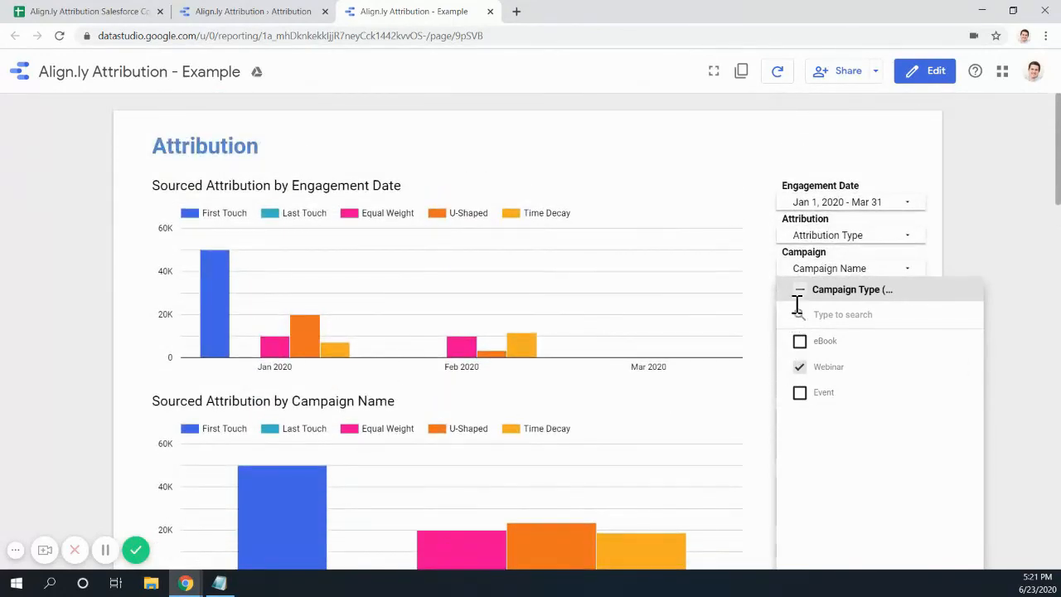
{"action": "left_click", "coordinate": [823, 145]}
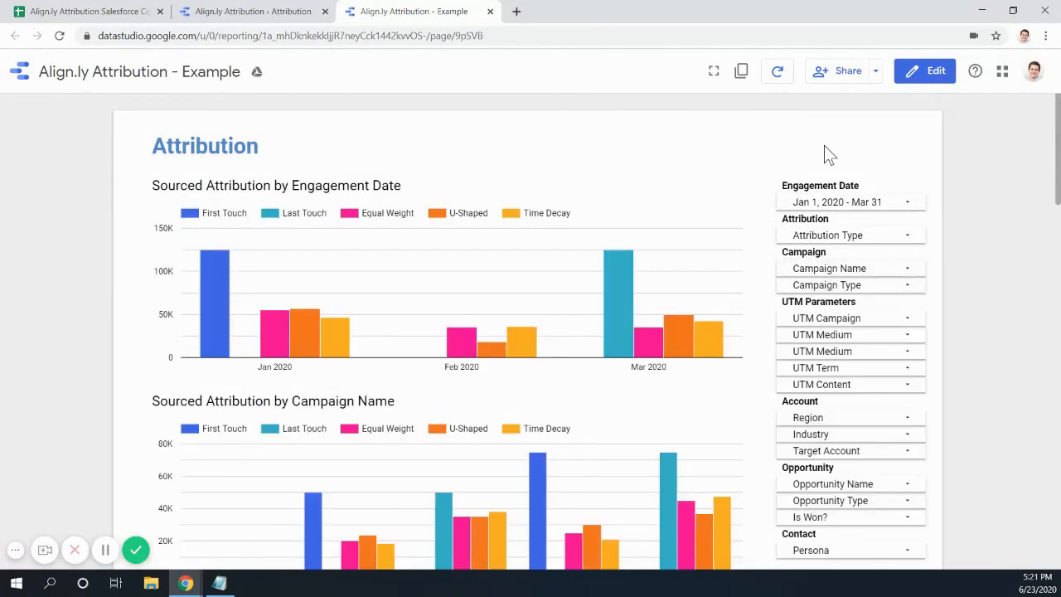
{"action": "mouse_move", "coordinate": [603, 322]}
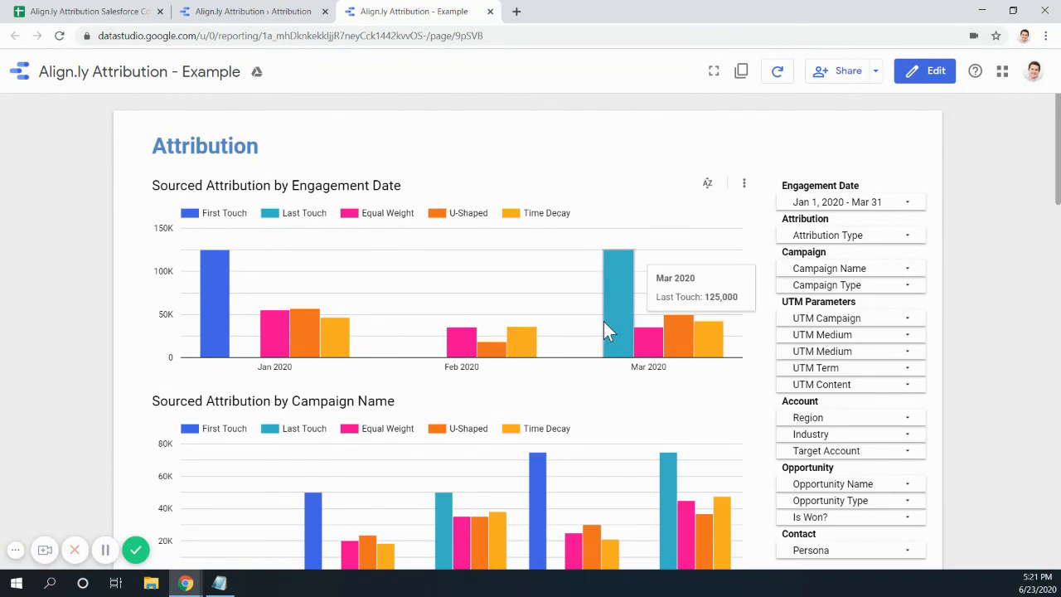